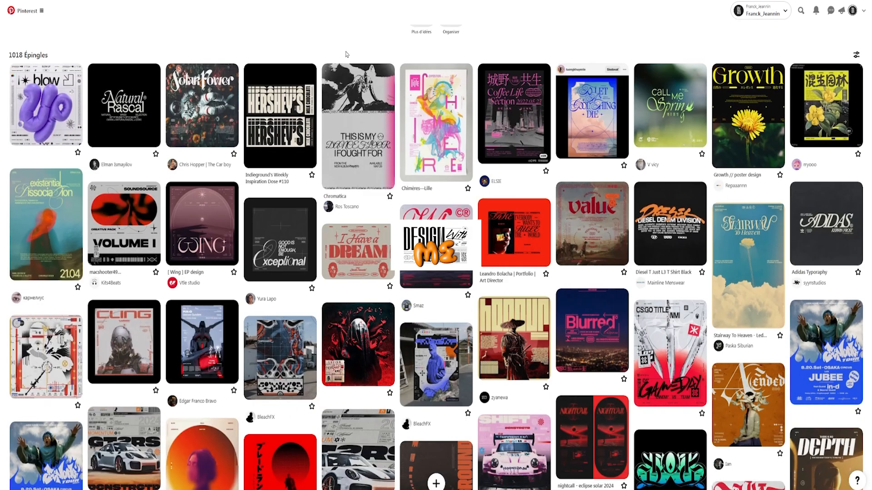
- Browse the saved Pinterest poster designs for typography and layout inspiration
scroll(345, 54, down, 20)
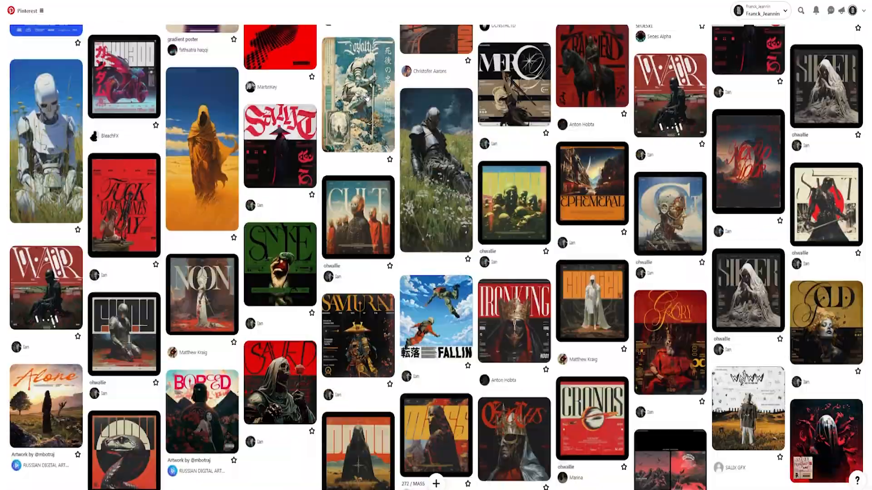
scroll(367, 97, down, 20)
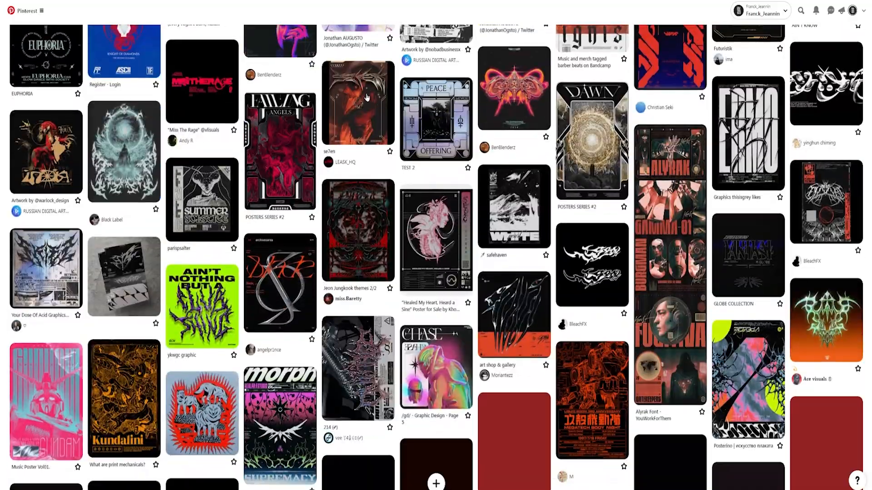
scroll(367, 97, down, 15)
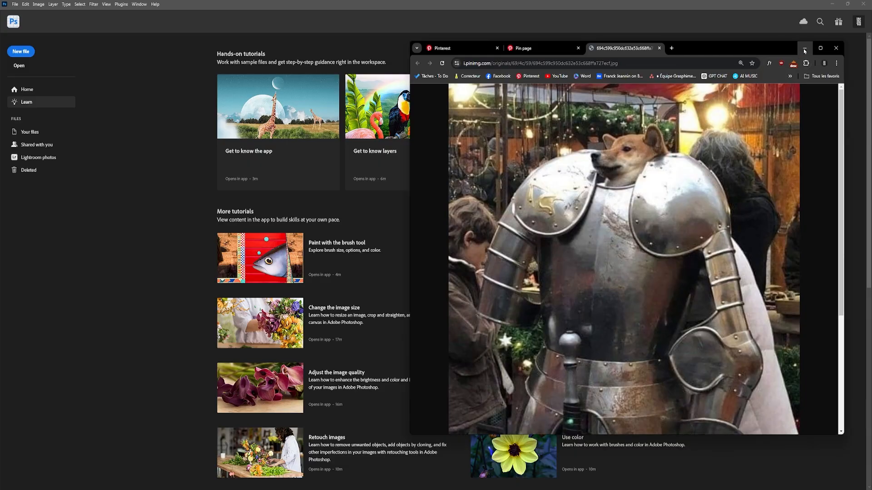
- In Photoshop, create a new white 2000 x 2000 pixel document at 300 pixels/inch
click(635, 21)
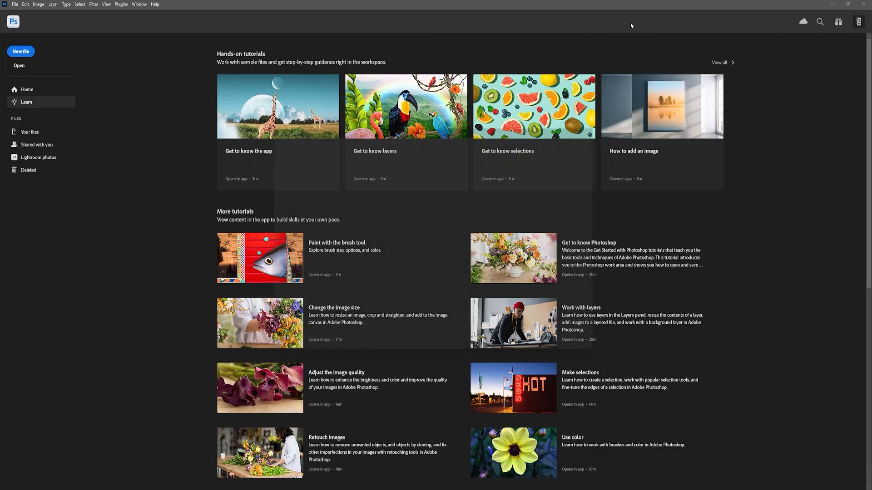
key(ctrl+n)
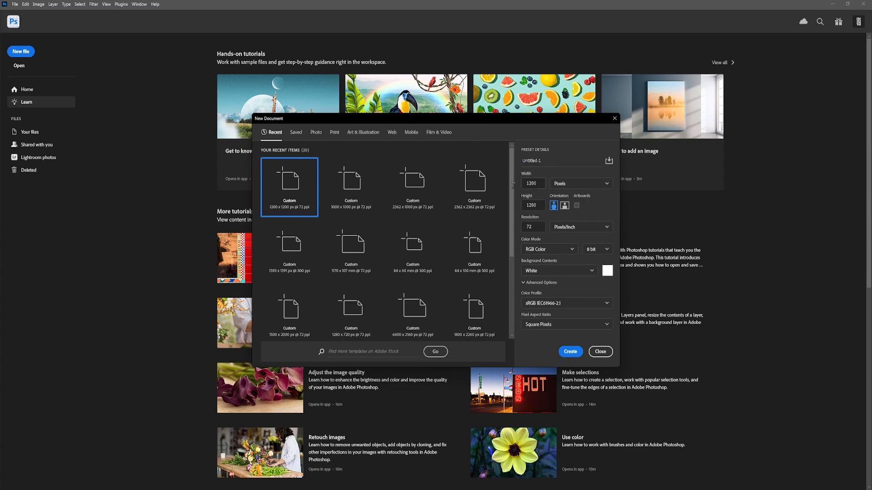
click(533, 182)
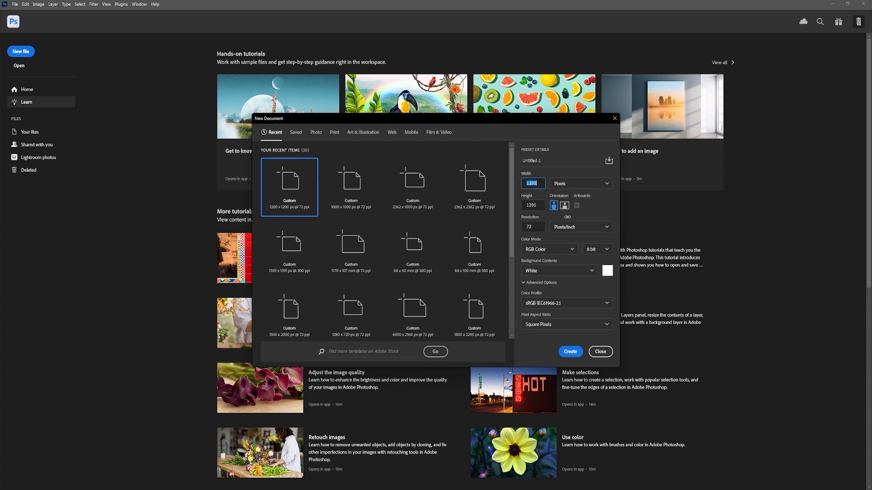
key(Tab)
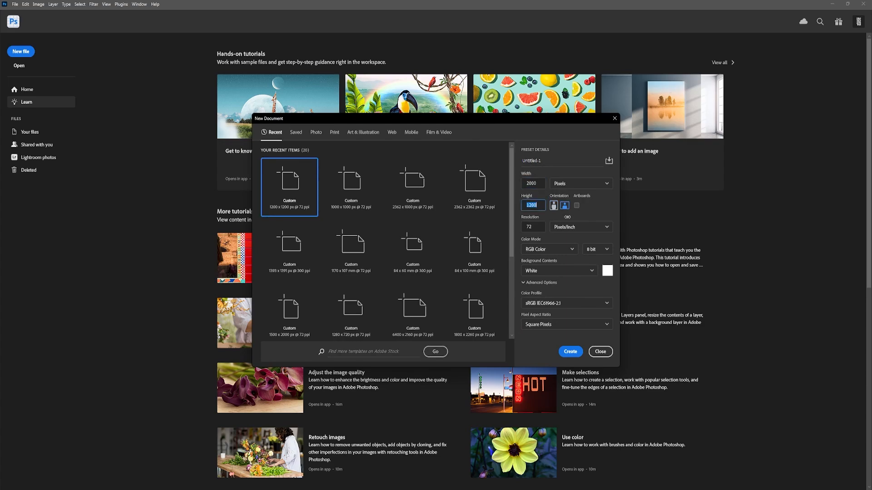
key(Tab)
key(Return)
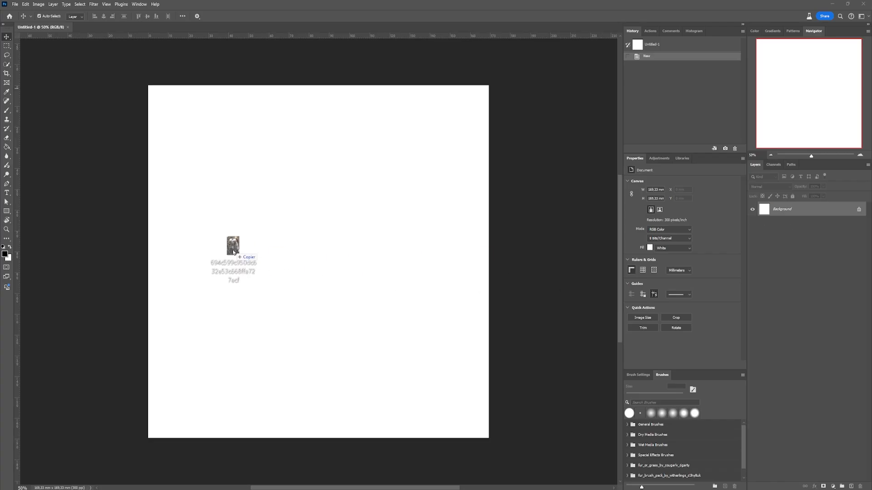
- Place the photo of the dog in armour in the document and select its subject automatically
drag(234, 242, 233, 251)
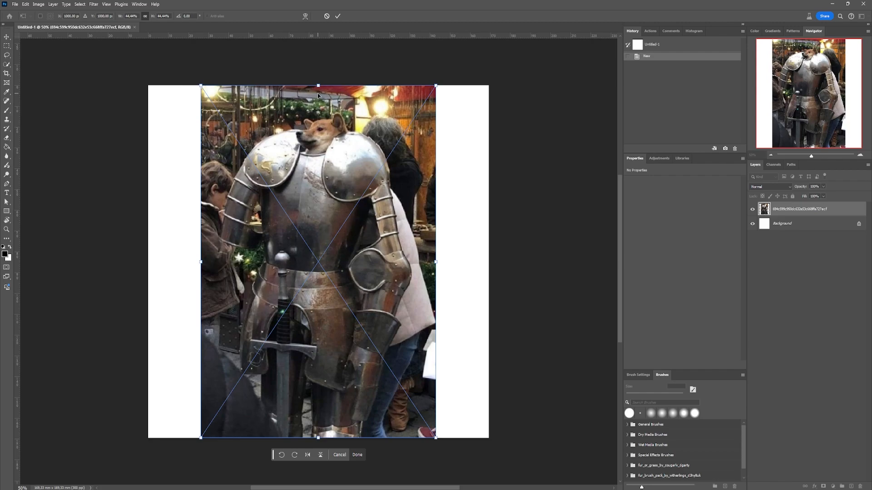
key(Return)
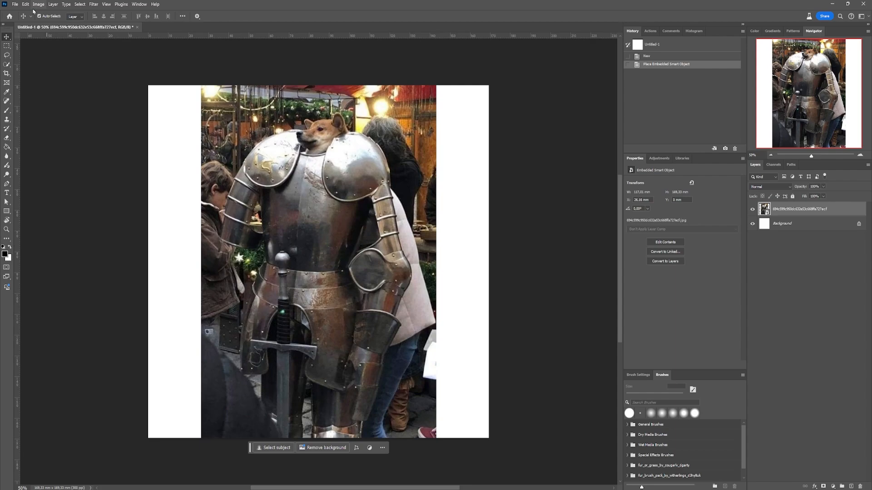
click(80, 5)
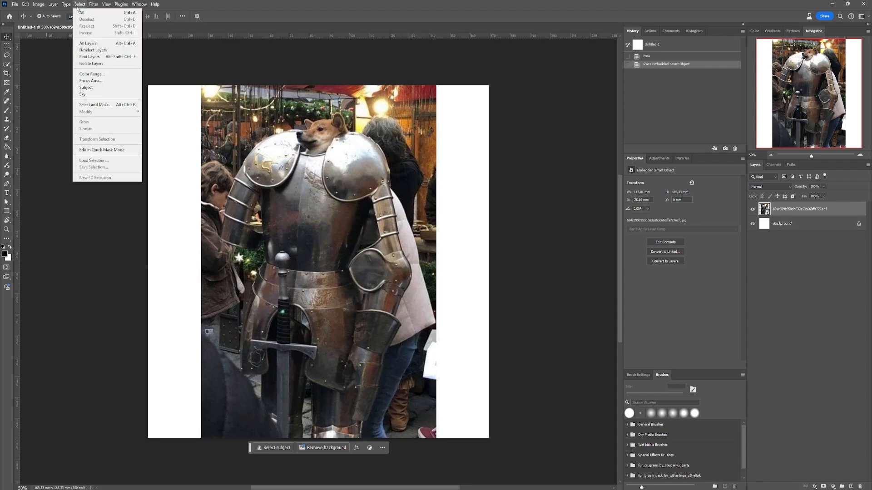
click(99, 87)
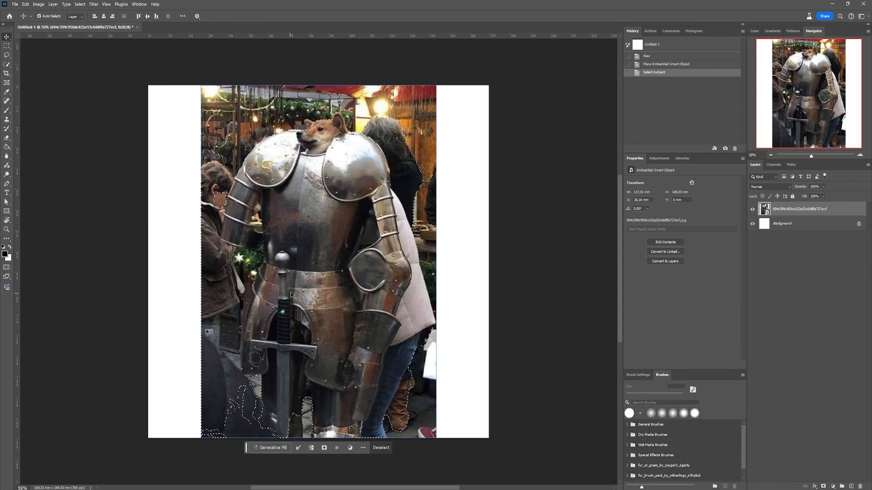
- Subtract the boy and the dark figure in the photo's lower left from the selection with the Quick Selection tool
key(w)
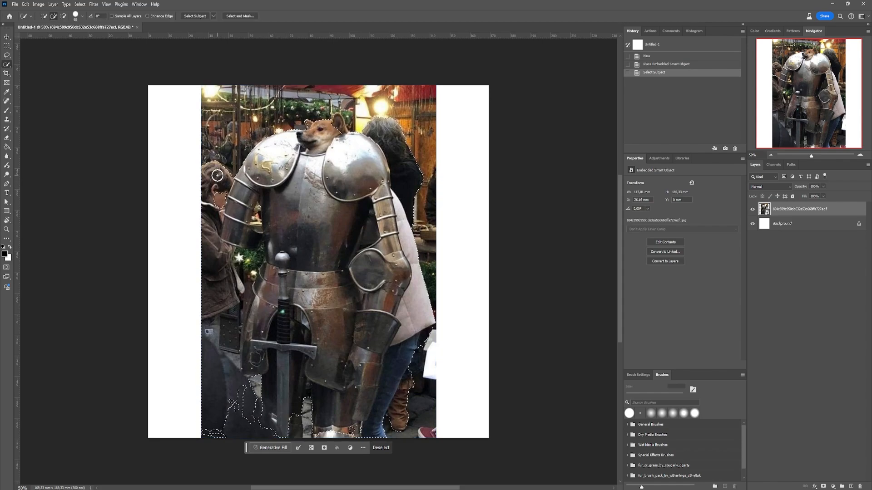
key(alt)
alt+click(221, 163)
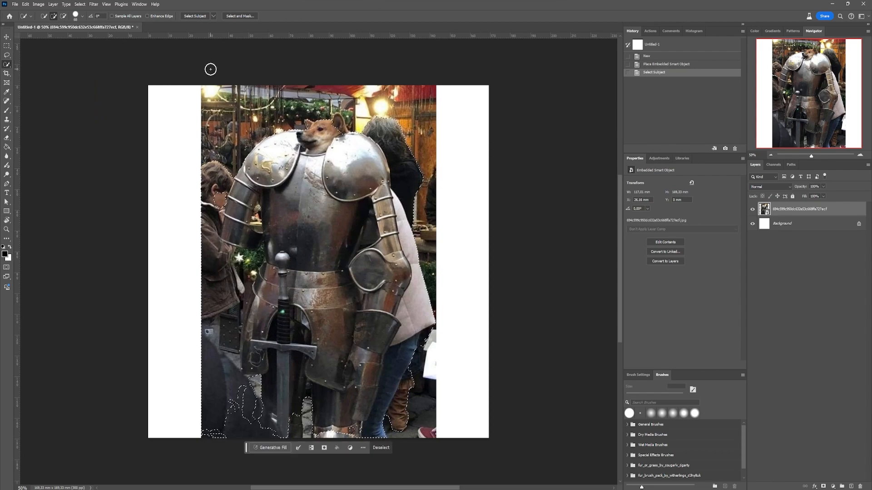
key(alt)
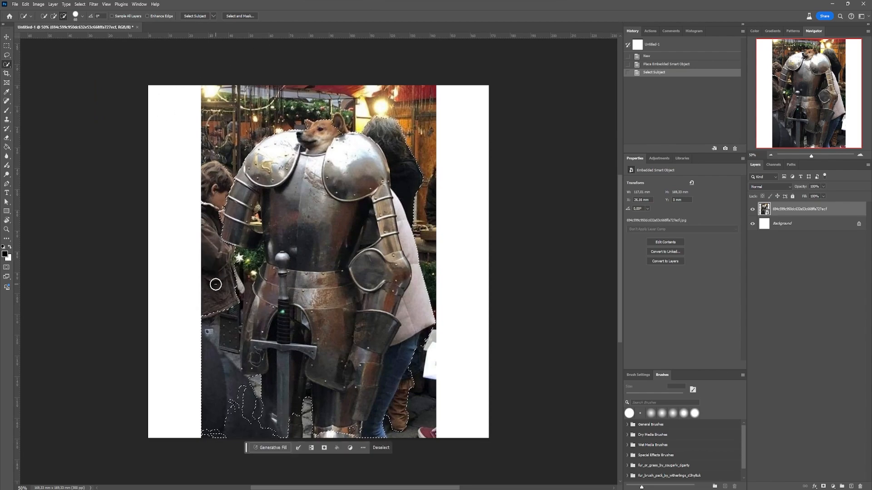
alt+click(220, 419)
alt+click(213, 425)
alt+click(237, 275)
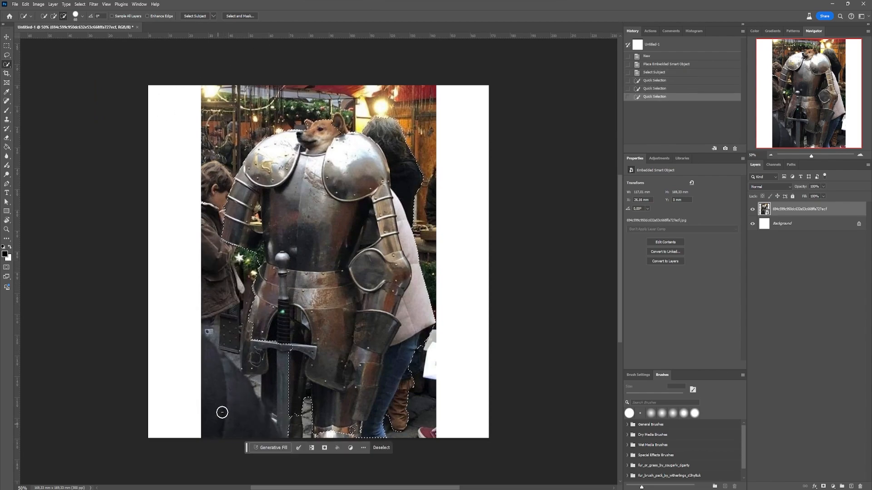
- Add the missing thigh and leg armour back to the selection and subtract the person standing behind the armour
mouse_move(282, 356)
mouse_down()
mouse_move(262, 345)
mouse_move(263, 307)
mouse_move(252, 350)
mouse_up()
drag(287, 447, 300, 420)
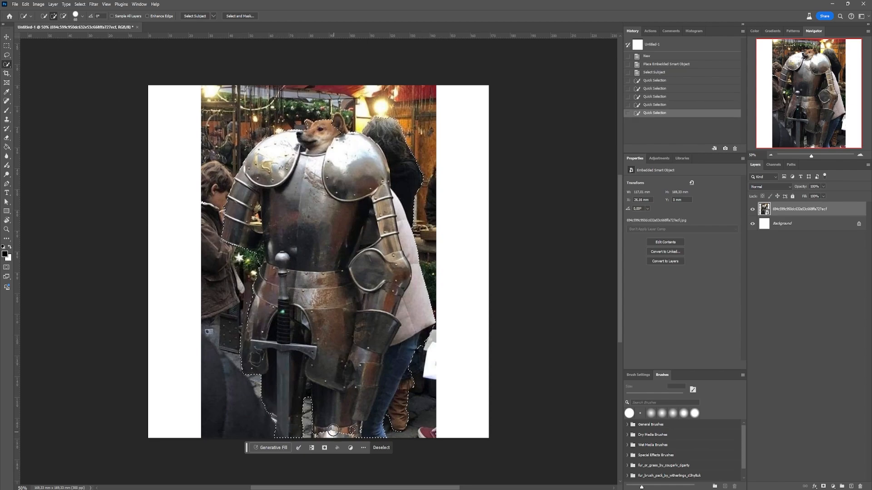
click(310, 425)
click(335, 435)
click(357, 439)
mouse_move(380, 422)
mouse_down()
mouse_move(419, 283)
mouse_move(401, 199)
mouse_move(398, 154)
mouse_up()
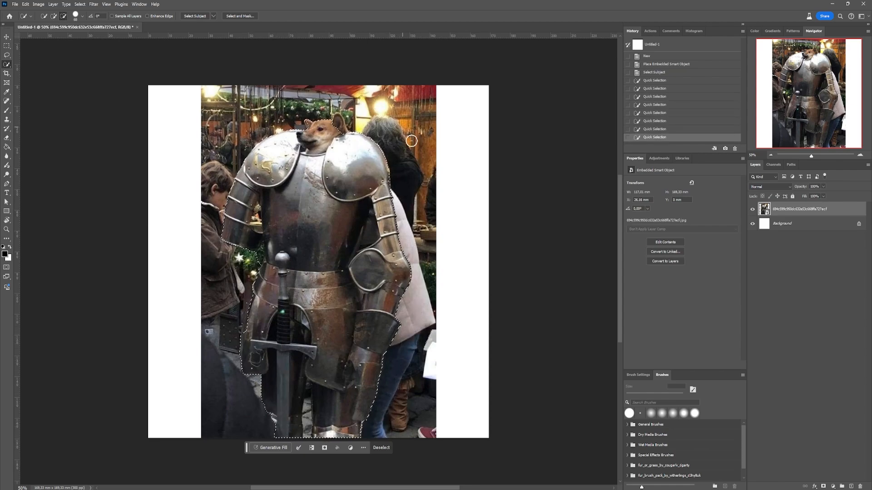
- Remove the background around the dog's ears from the selection
click(336, 124)
click(339, 122)
click(344, 109)
scroll(344, 100, up, 5)
scroll(344, 101, up, 5)
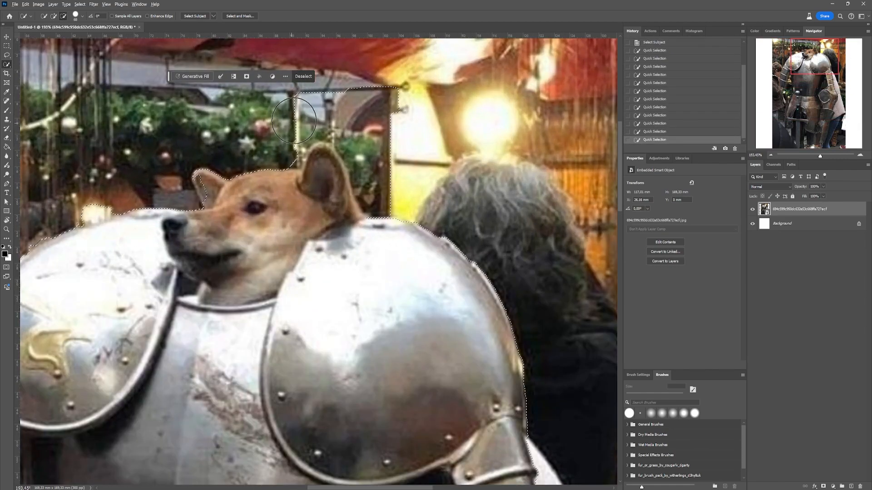
alt+click(306, 121)
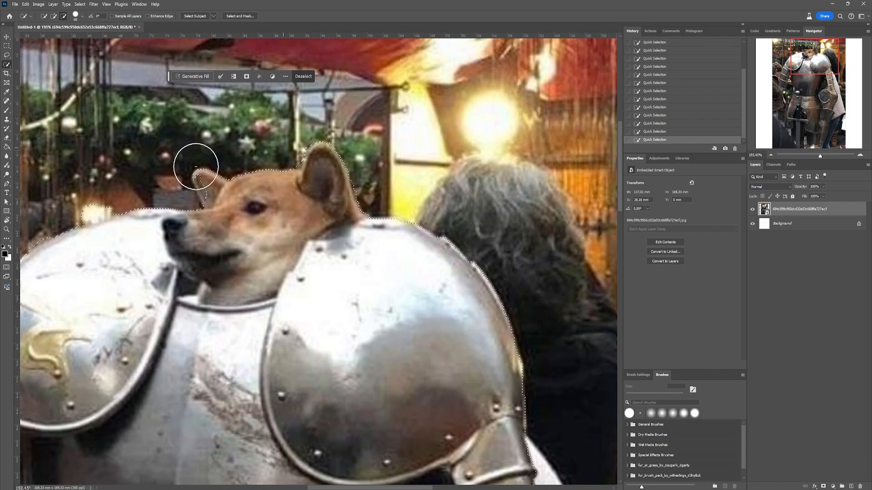
- Reduce the Quick Selection brush size and refine the selection along the dog's small ear and the left shoulder plate
click(82, 17)
drag(61, 36, 46, 38)
drag(201, 180, 202, 193)
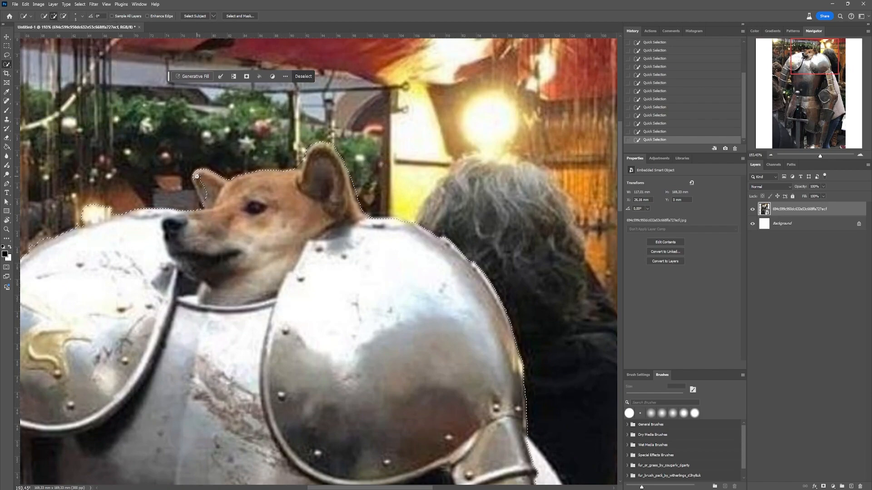
drag(109, 211, 337, 189)
alt+click(332, 191)
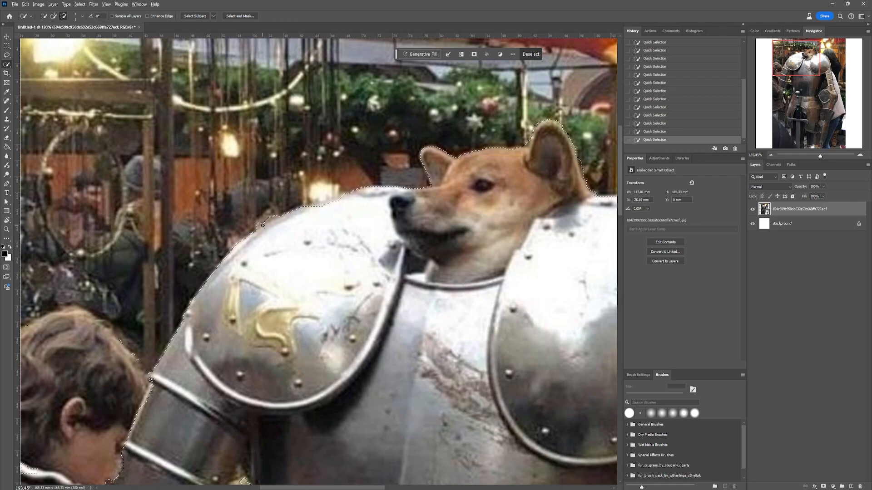
alt+click(268, 222)
click(325, 202)
click(338, 195)
- Include the left arm armour in the selection and exclude the background gaps between the arm and torso
scroll(348, 187, down, 5)
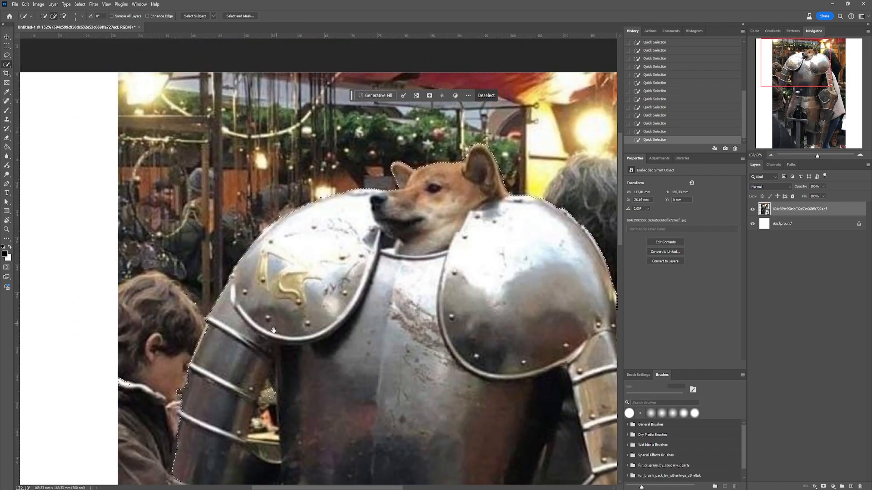
scroll(302, 329, up, 5)
mouse_move(335, 202)
mouse_down()
mouse_move(337, 291)
mouse_move(354, 352)
mouse_up()
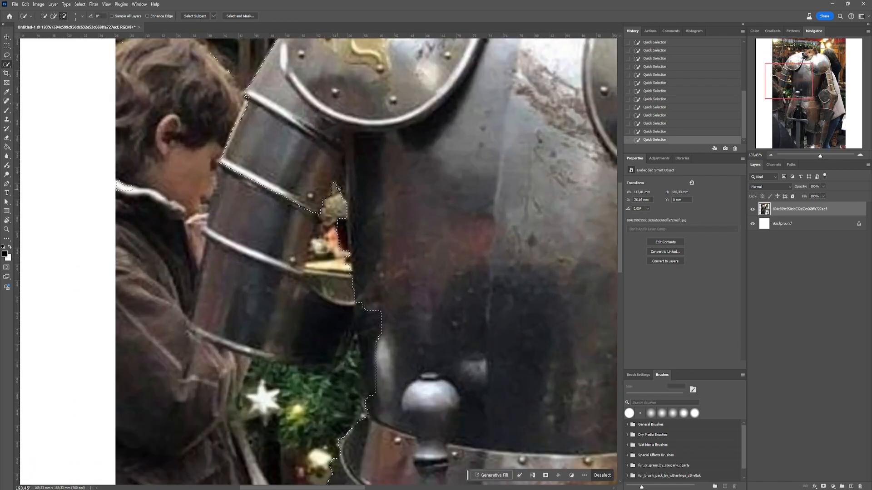
mouse_move(231, 294)
mouse_down()
mouse_move(298, 313)
mouse_move(351, 311)
mouse_move(369, 328)
mouse_up()
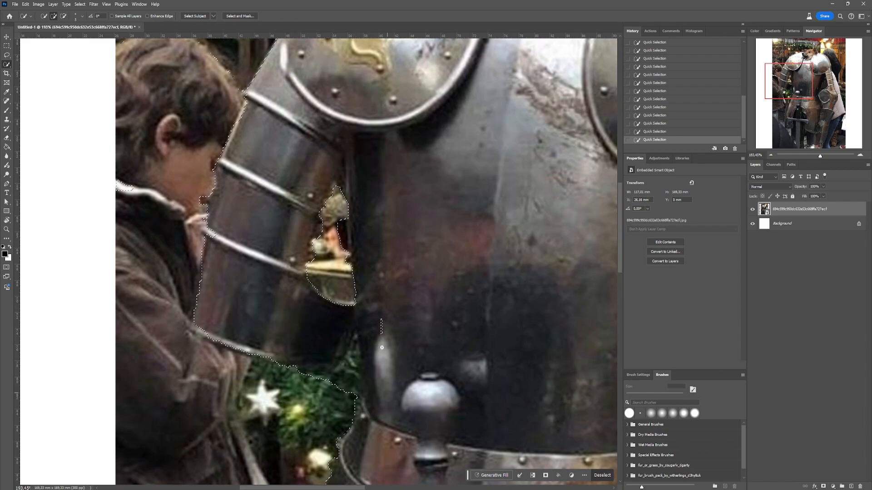
mouse_move(351, 369)
mouse_down()
mouse_move(359, 389)
mouse_move(348, 340)
mouse_up()
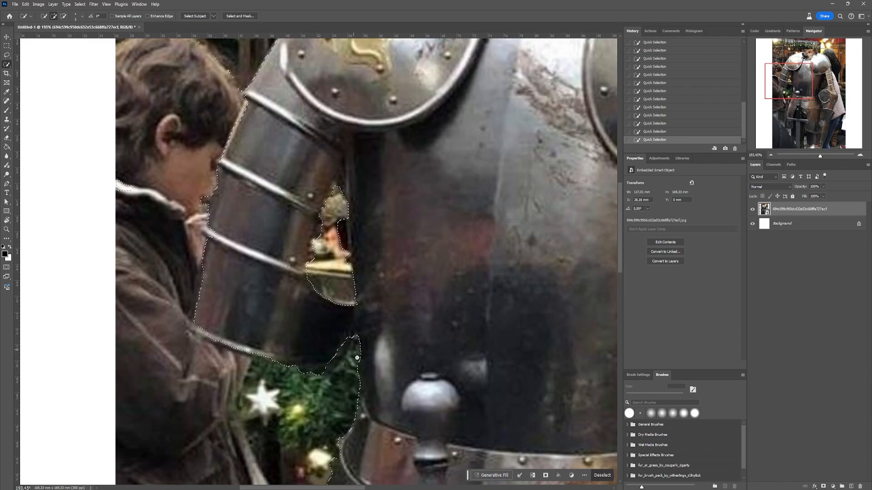
scroll(349, 340, down, 5)
scroll(348, 340, down, 2)
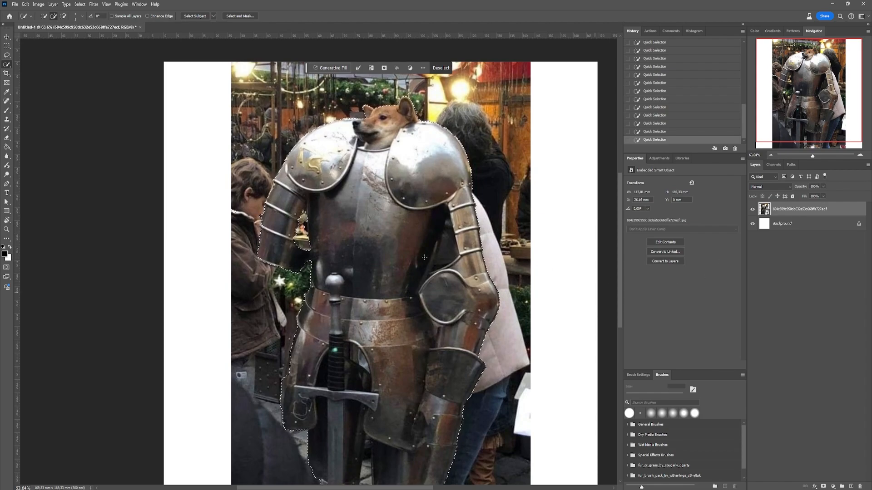
scroll(334, 199, down, 1)
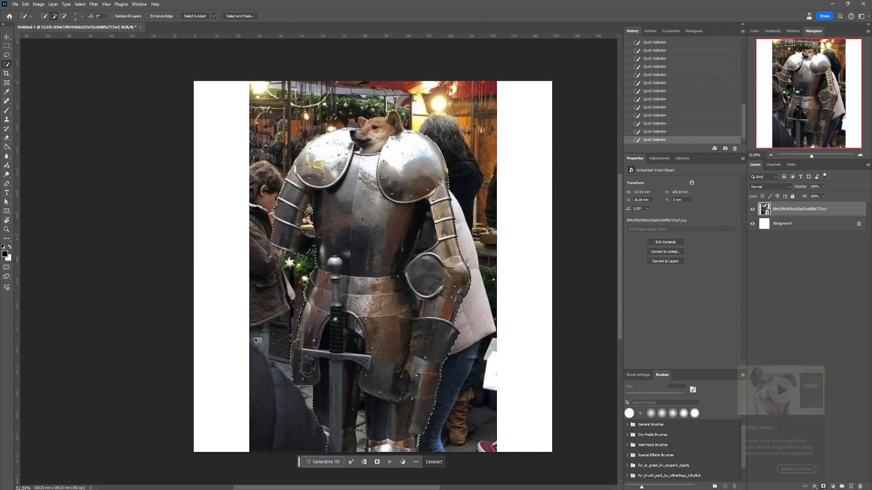
- Mask the photo layer with the selection and make its layer mask active for editing
click(823, 487)
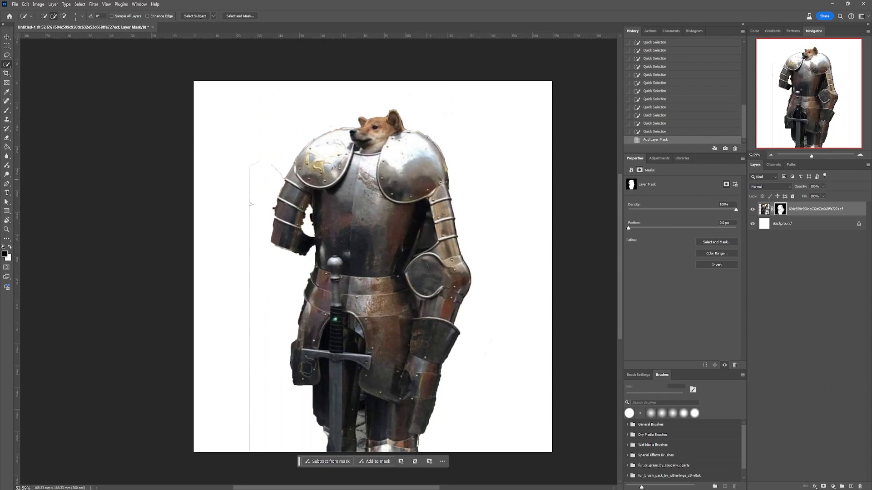
click(765, 208)
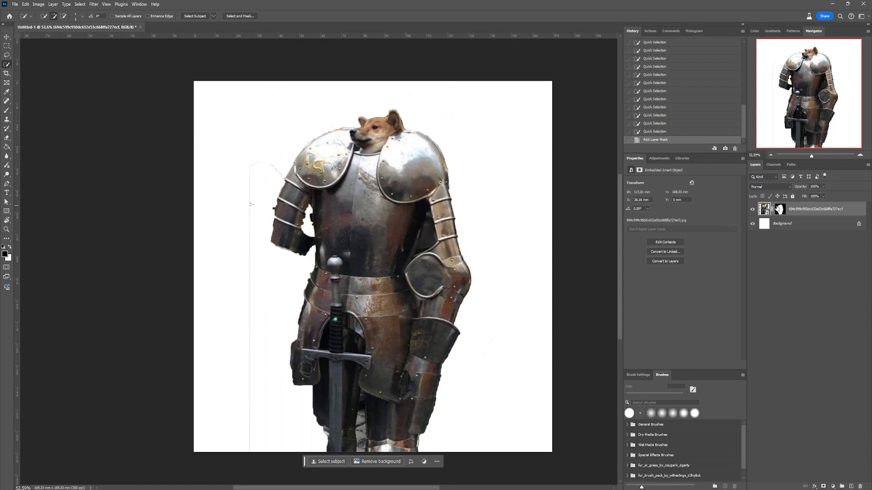
click(779, 208)
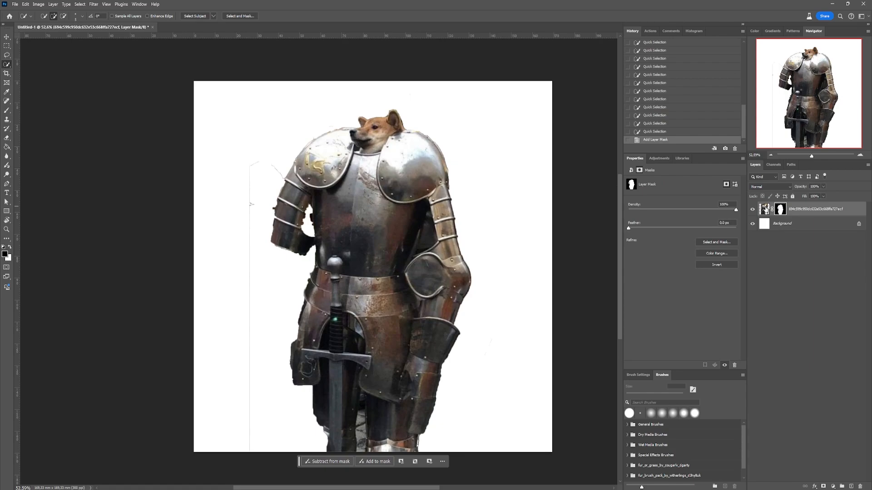
click(766, 209)
click(779, 209)
- Paint black on the layer mask with the Brush tool to hide the leftover outlines beside the armour
key(b)
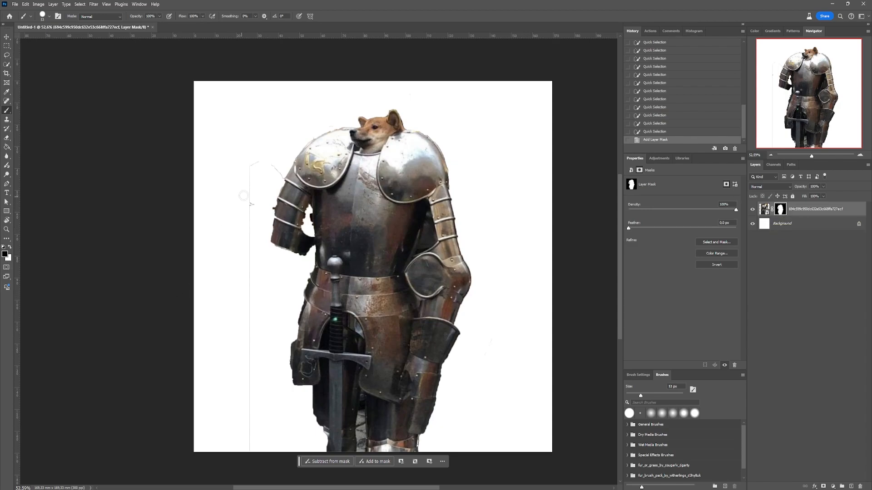
scroll(259, 148, up, 5)
drag(223, 188, 223, 312)
drag(223, 352, 222, 381)
scroll(223, 382, down, 4)
mouse_move(222, 382)
mouse_down()
mouse_move(218, 80)
mouse_move(219, 373)
mouse_up()
scroll(219, 374, down, 4)
mouse_move(219, 373)
mouse_down()
mouse_move(209, 220)
mouse_move(199, 463)
mouse_up()
drag(247, 106, 171, 355)
scroll(277, 99, up, 4)
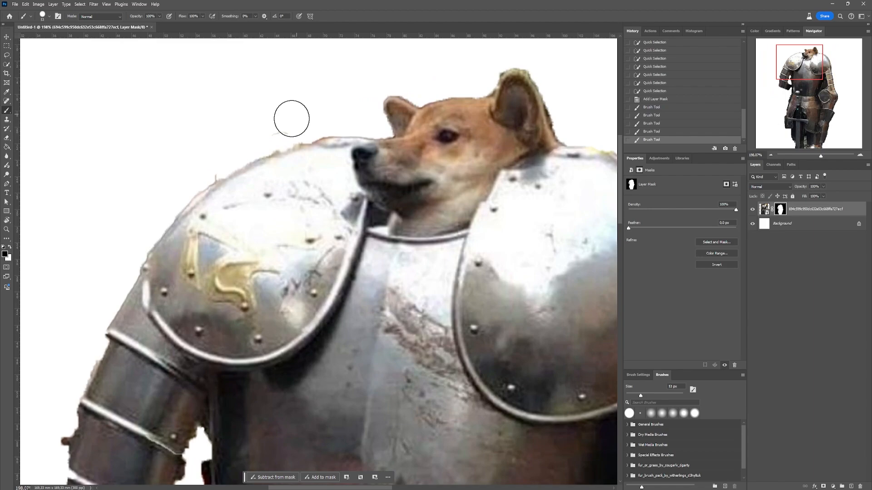
- Touch up the mask along the edges of the shoulder armour, undo the last brush stroke and set white as the painting colour
key(x)
mouse_move(306, 162)
mouse_down()
mouse_move(297, 144)
mouse_move(265, 141)
mouse_move(350, 116)
mouse_up()
mouse_move(610, 119)
mouse_down()
mouse_move(288, 123)
mouse_move(343, 164)
mouse_move(403, 251)
mouse_move(424, 380)
mouse_move(366, 121)
mouse_up()
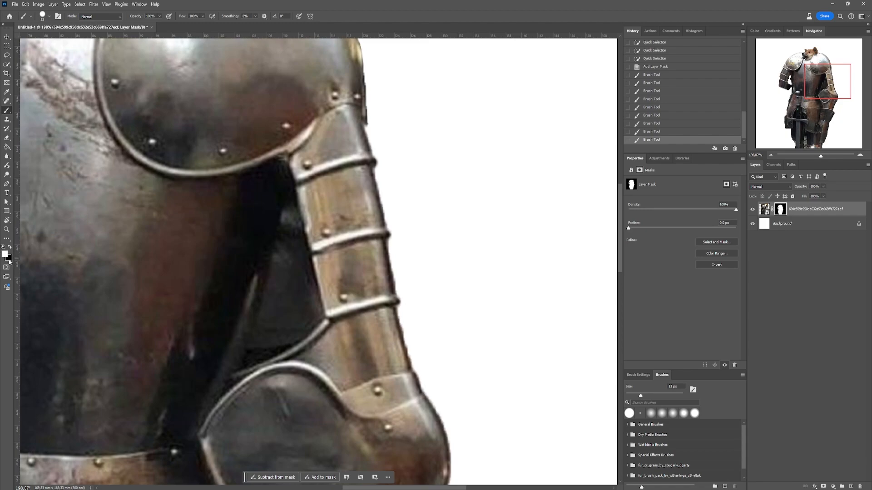
key(x)
key(ctrl+z)
key(x)
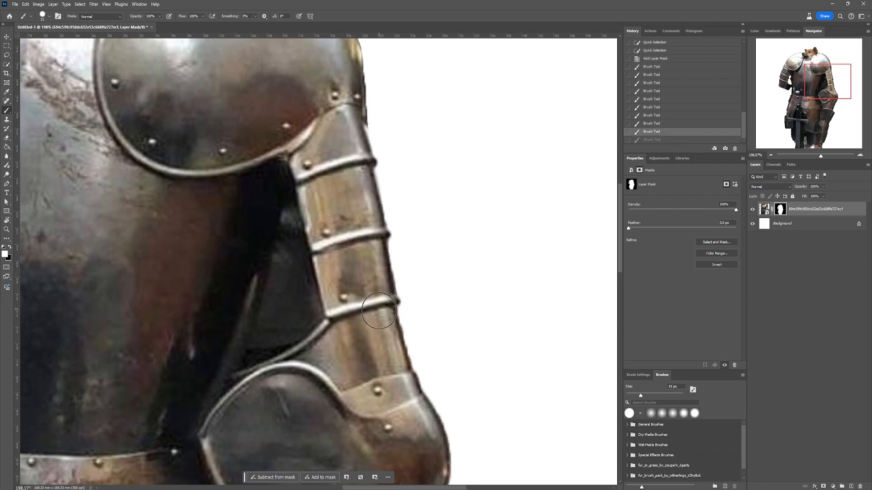
- Refine the layer mask along the outer edge of the long arm's armour, from the upper arm down to the flared gauntlet
drag(394, 338, 404, 363)
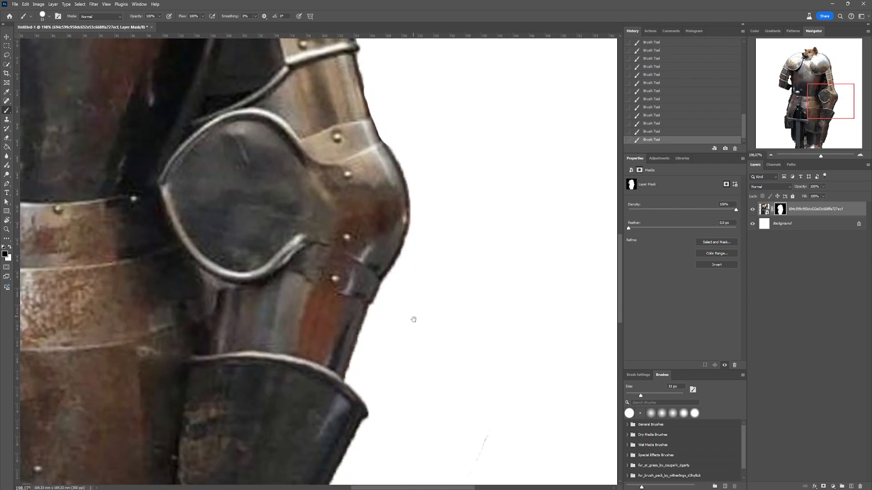
drag(413, 320, 416, 18)
drag(370, 168, 418, 187)
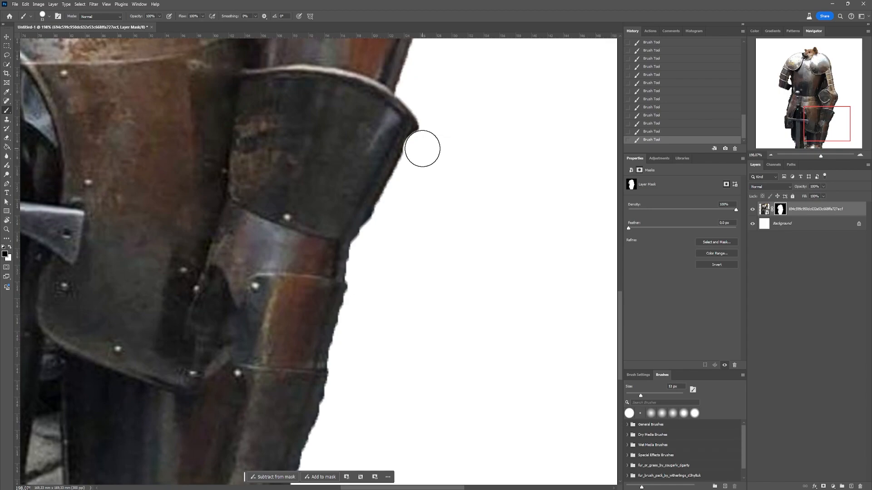
mouse_move(422, 148)
mouse_down()
mouse_move(379, 233)
mouse_move(343, 388)
mouse_move(405, 179)
mouse_up()
- Mask out the background gap between the legs and correct its edges with alternating black and white brush strokes
drag(63, 195, 401, 238)
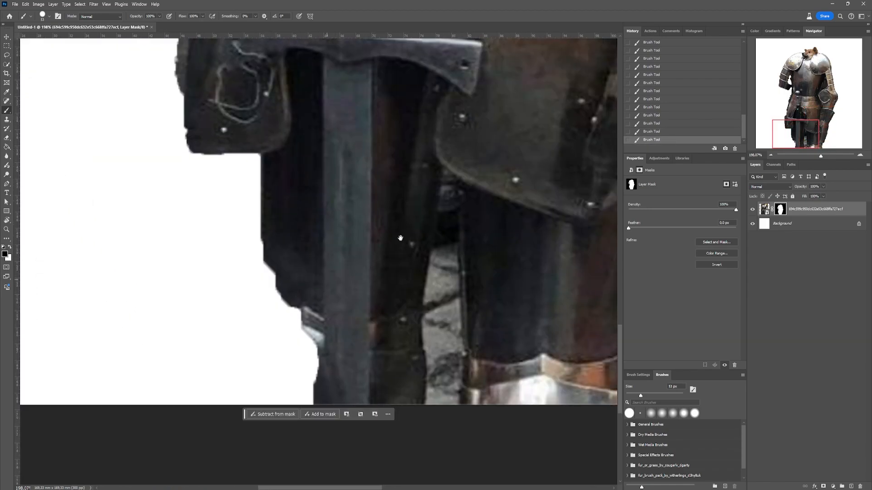
drag(451, 252, 441, 405)
drag(432, 246, 403, 300)
mouse_move(421, 315)
mouse_down()
mouse_move(448, 267)
mouse_move(450, 386)
mouse_up()
key(x)
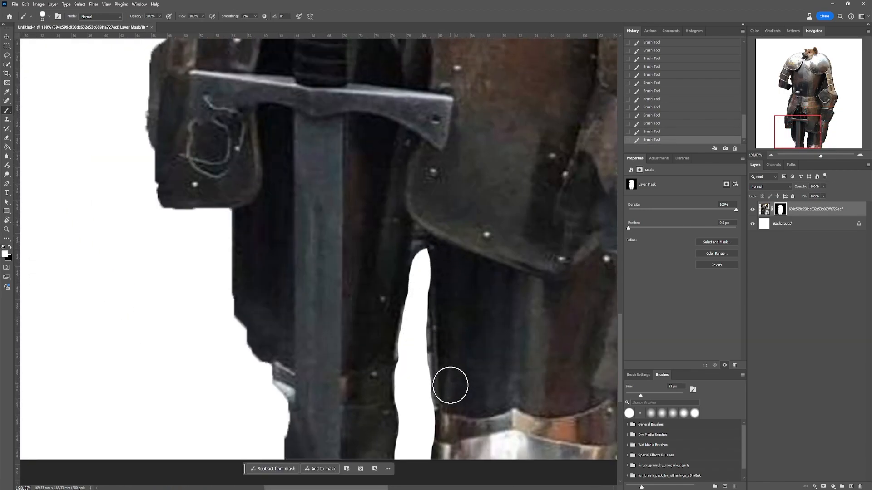
key(x)
drag(431, 292, 437, 398)
key(x)
mouse_move(450, 257)
mouse_down()
mouse_move(455, 425)
mouse_move(416, 446)
mouse_up()
- Touch up the mask along the outer edge of the thigh and hip armour beside the sword handle, alternating black and white
key(x)
key(x)
drag(454, 407, 449, 444)
scroll(429, 359, down, 3)
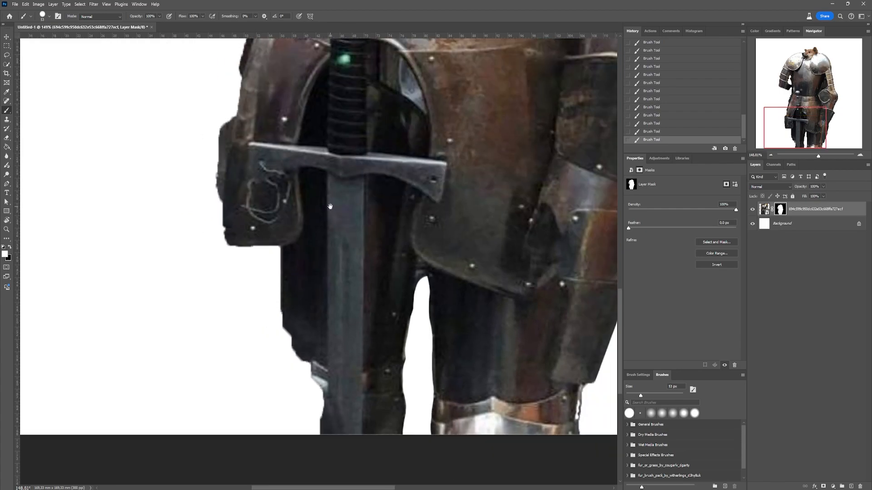
- Smooth the mask edge of the leg behind the sword, undoing a misplaced brush stroke along the way
drag(429, 359, 440, 314)
drag(309, 282, 319, 347)
drag(303, 173, 299, 450)
key(ctrl+z)
mouse_move(292, 152)
mouse_down()
mouse_move(278, 225)
mouse_move(241, 294)
mouse_up()
key(x)
scroll(245, 241, up, 8)
key(x)
key(x)
drag(265, 236, 273, 258)
key(x)
mouse_move(326, 261)
mouse_down()
mouse_move(316, 304)
mouse_move(360, 143)
mouse_up()
key(x)
mouse_move(332, 115)
mouse_down()
mouse_move(323, 140)
mouse_move(271, 296)
mouse_up()
- Clean up the mask edge around the engraved thigh plate near the end of the sword's crossguard
key(x)
drag(389, 82, 402, 127)
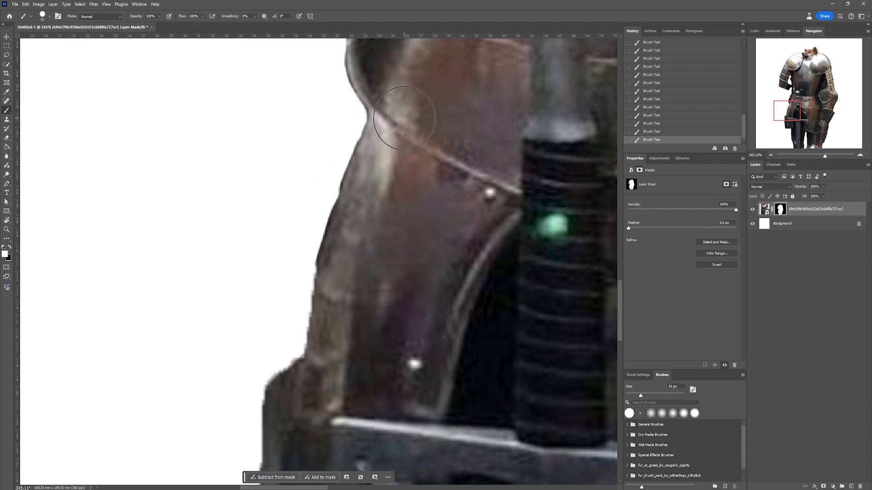
drag(291, 268, 331, 99)
key(x)
drag(332, 89, 272, 365)
mouse_move(308, 223)
mouse_down()
mouse_move(292, 270)
mouse_move(273, 426)
mouse_up()
scroll(273, 426, down, 5)
key(x)
mouse_move(273, 426)
mouse_down()
mouse_move(273, 255)
mouse_move(317, 274)
mouse_up()
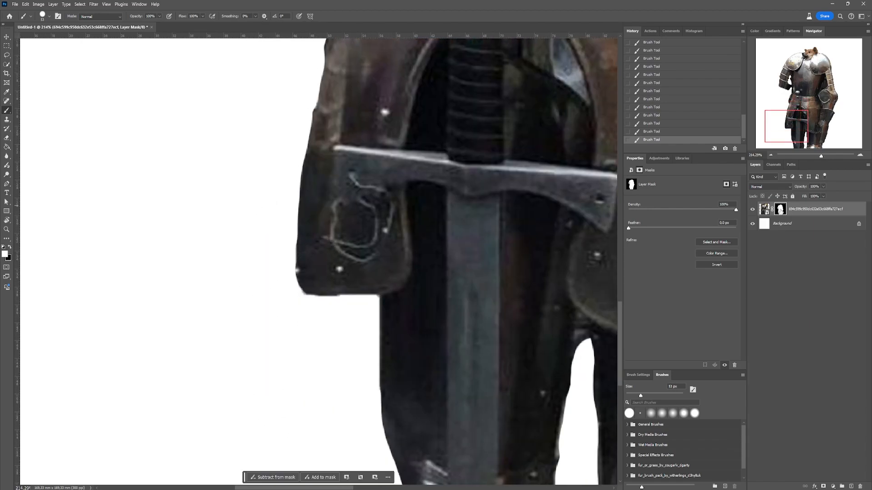
- Compare the cut-out with the original photo by repeatedly disabling and enabling the layer mask, leaving the mask enabled
shift+click(780, 209)
key(ctrl+0)
shift+click(780, 209)
shift+click(781, 209)
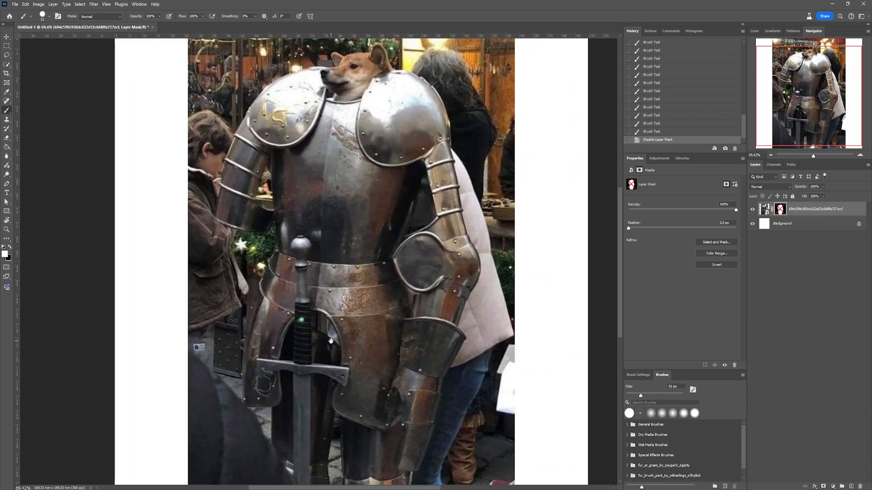
shift+click(781, 209)
shift+click(780, 209)
shift+click(780, 209)
shift+click(780, 209)
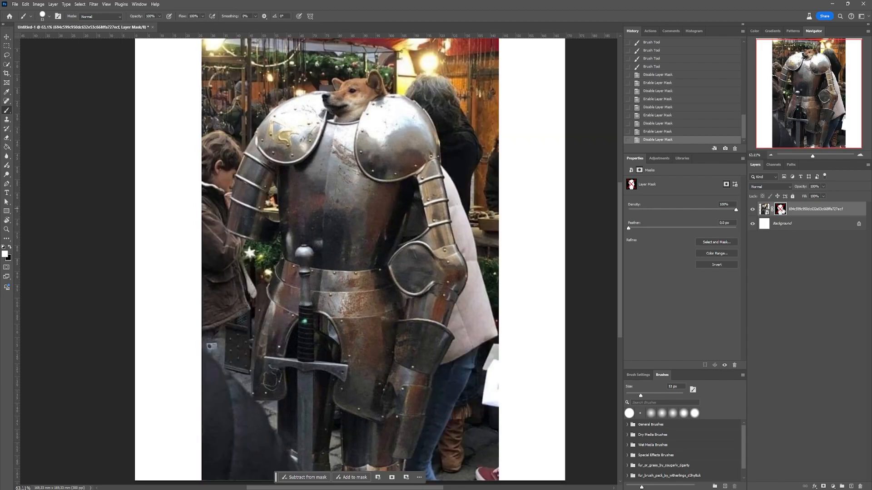
shift+click(780, 209)
- Paint on the layer mask to trim the background leftovers below the short arm's lower rim
scroll(274, 205, up, 10)
key(x)
drag(275, 200, 272, 268)
drag(245, 430, 304, 304)
key(x)
drag(143, 204, 250, 249)
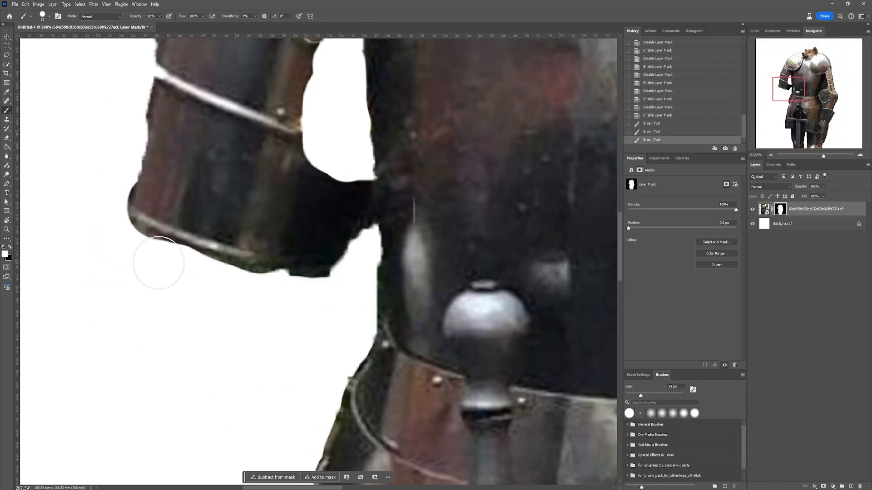
key(x)
mouse_move(130, 243)
mouse_down()
mouse_move(187, 273)
mouse_move(324, 293)
mouse_up()
- Restore and tidy the outer edge of the short arm's armour bands with white and black strokes on the mask
key(x)
drag(157, 193, 297, 272)
mouse_move(298, 133)
mouse_down()
mouse_move(300, 230)
mouse_move(284, 276)
mouse_up()
key(x)
drag(274, 120, 288, 54)
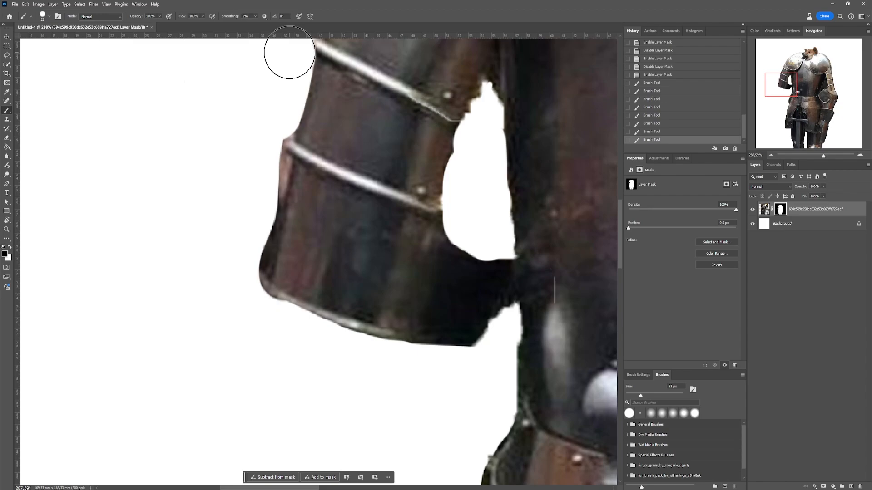
drag(266, 152, 241, 271)
drag(264, 319, 431, 374)
- Reshape the mask around the gap between the short arm and the torso, undoing one misplaced brush stroke
key(x)
drag(531, 301, 459, 318)
drag(474, 164, 411, 266)
key(x)
mouse_move(423, 267)
mouse_down()
mouse_move(431, 207)
mouse_move(375, 218)
mouse_move(360, 273)
mouse_up()
key(x)
drag(447, 200, 390, 197)
drag(396, 196, 410, 295)
key(ctrl+z)
drag(403, 166, 414, 337)
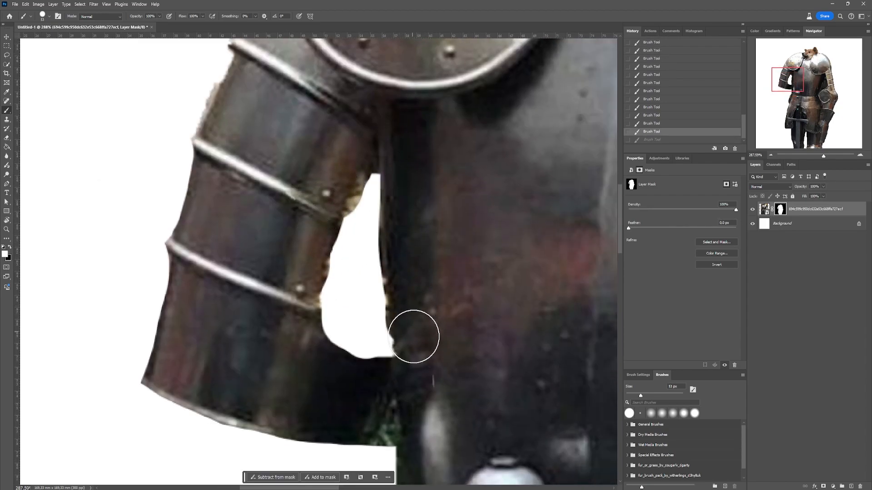
- Undo the last brush stroke and mask out the remaining background around the short arm's edges
scroll(414, 337, down, 5)
scroll(276, 218, up, 5)
key(ctrl+z)
key(x)
drag(267, 224, 202, 338)
drag(195, 449, 252, 252)
mouse_move(188, 269)
mouse_down()
mouse_move(190, 293)
mouse_move(242, 292)
mouse_move(255, 235)
mouse_up()
key(x)
scroll(259, 231, down, 5)
scroll(354, 136, up, 3)
scroll(355, 135, up, 5)
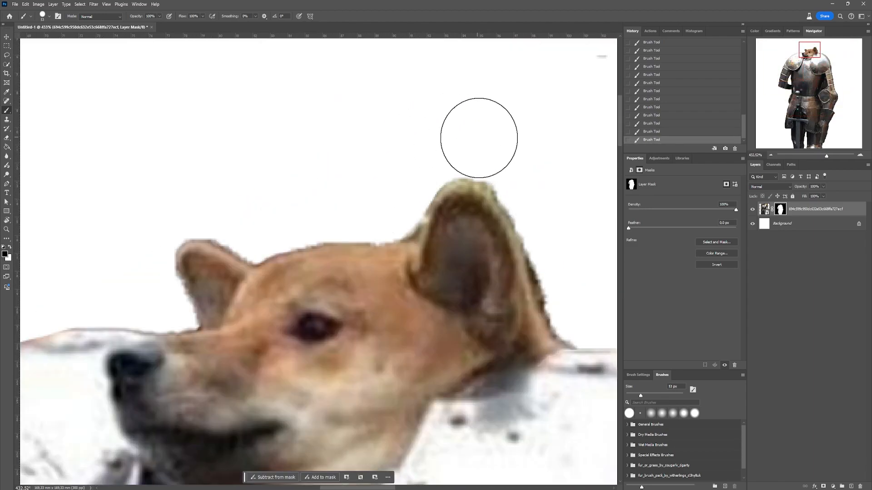
scroll(291, 293, down, 8)
drag(329, 375, 381, 154)
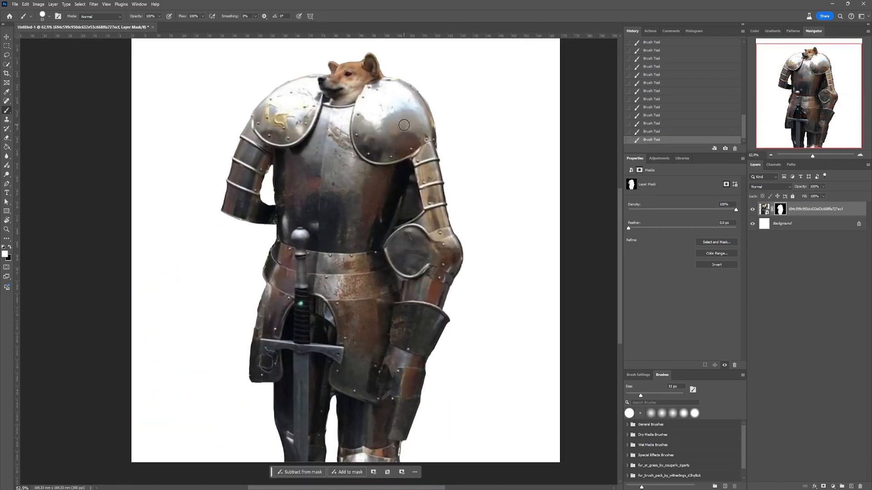
- Convert the masked photo layer to a smart object
key(v)
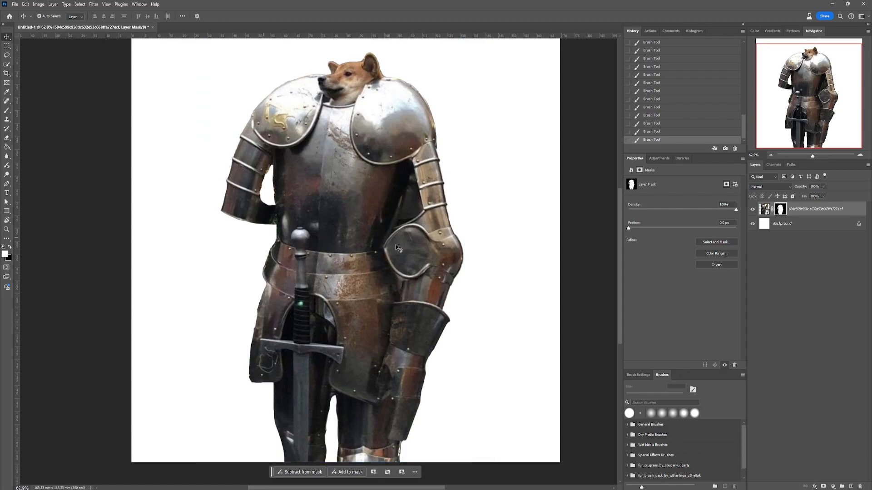
right_click(813, 215)
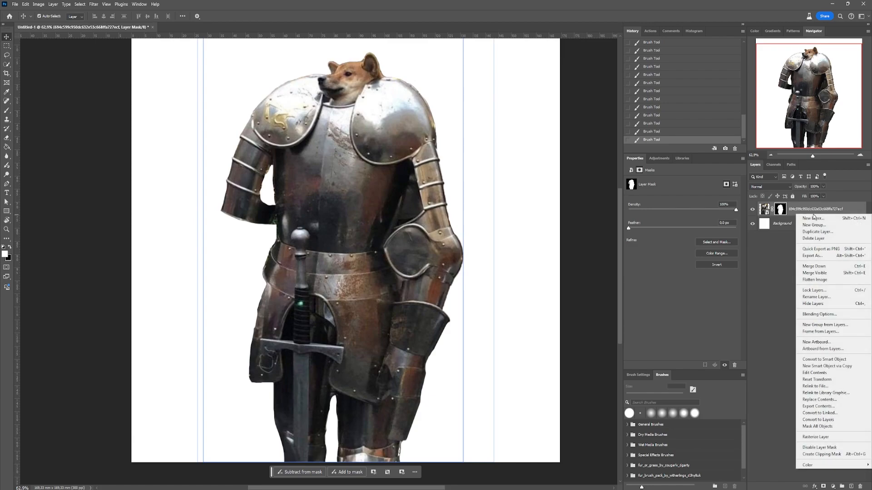
click(833, 361)
- Select the complete arm with its gauntlet using the Lasso tool and copy it onto a new layer
key(l)
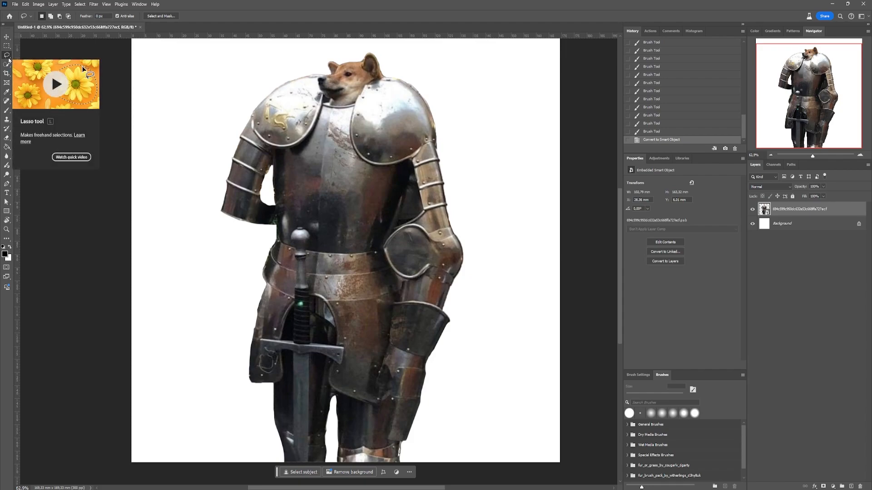
scroll(444, 152, up, 1)
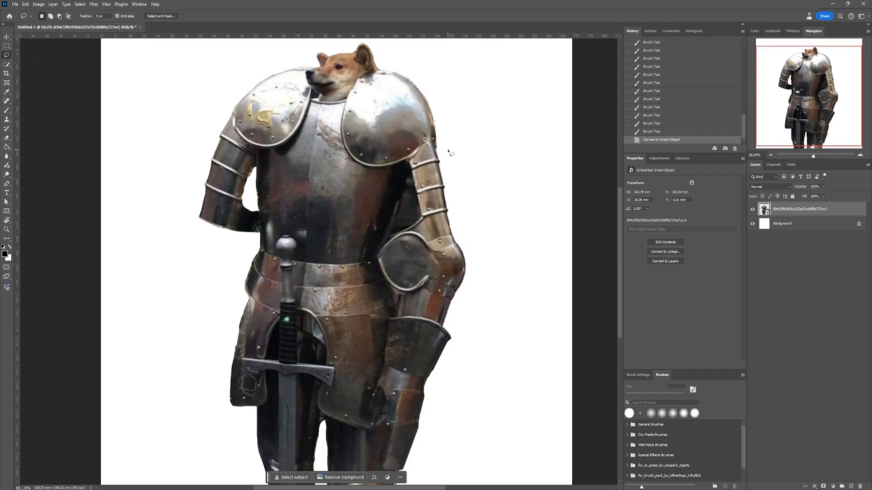
mouse_move(397, 210)
mouse_down()
mouse_move(379, 244)
mouse_move(379, 277)
mouse_move(393, 311)
mouse_move(371, 426)
mouse_up()
mouse_move(402, 479)
mouse_down()
mouse_move(442, 383)
mouse_move(477, 236)
mouse_move(461, 154)
mouse_up()
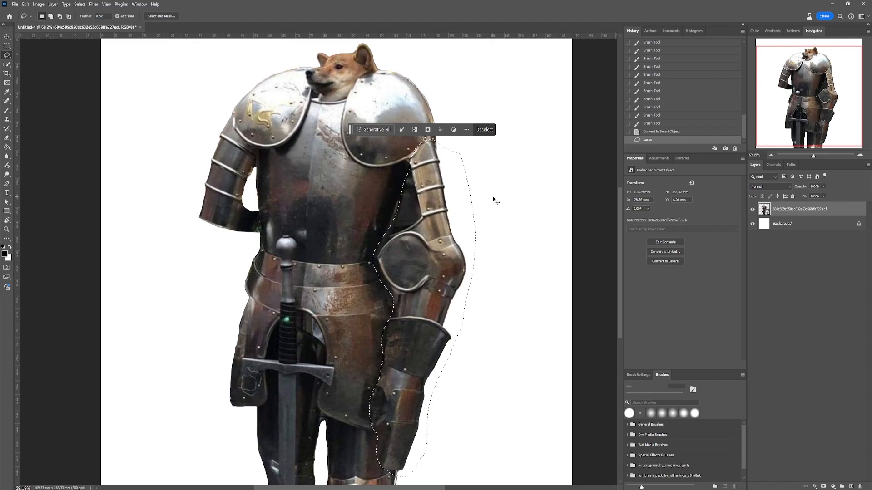
key(ctrl+c)
key(ctrl+v)
- Free-transform the arm copy, flipping it horizontally and placing it over the short arm on the opposite side
key(ctrl+t)
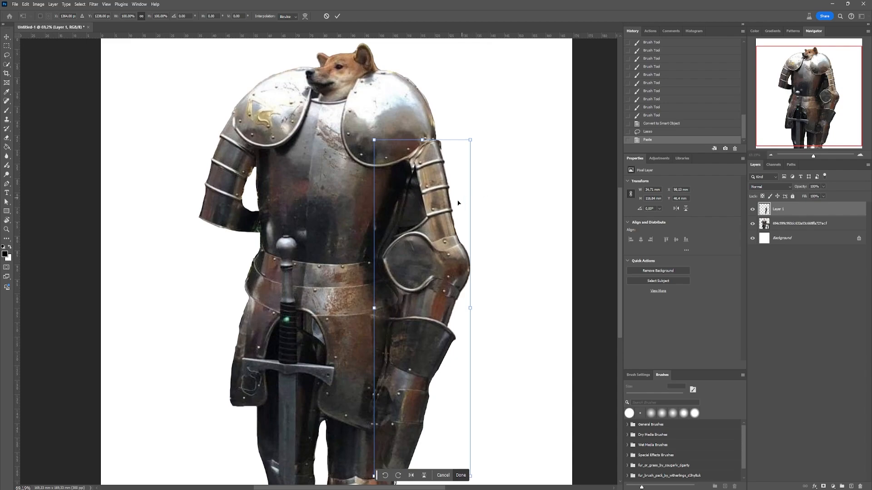
drag(433, 248, 286, 257)
scroll(299, 234, down, 1)
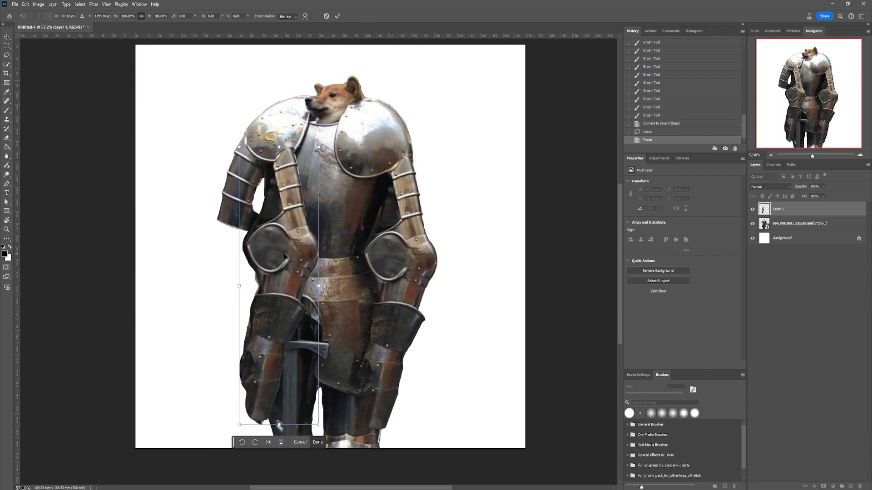
right_click(286, 257)
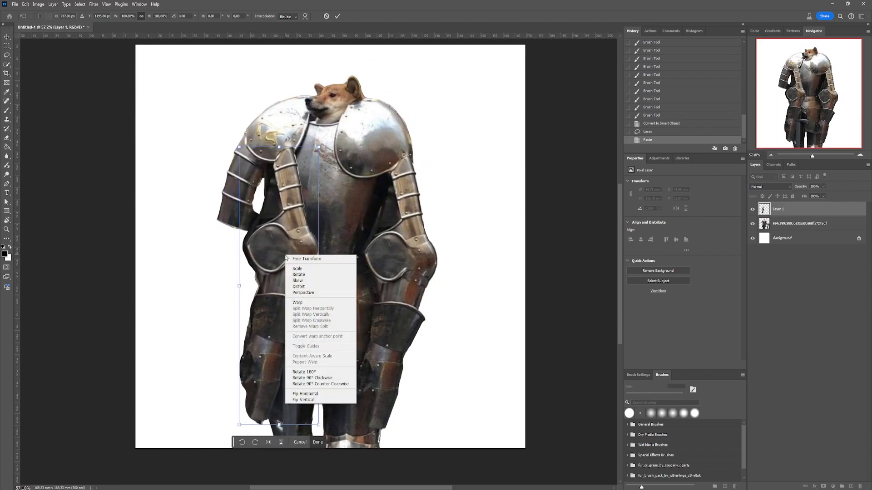
click(292, 437)
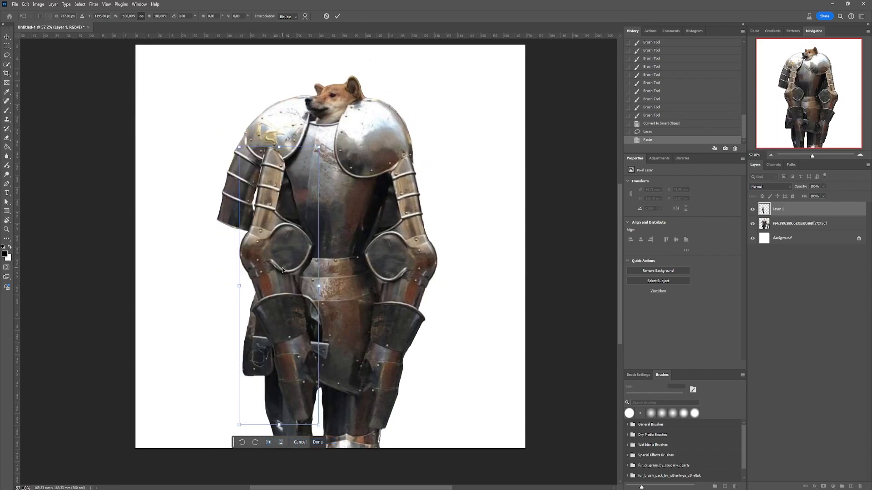
drag(283, 270, 248, 265)
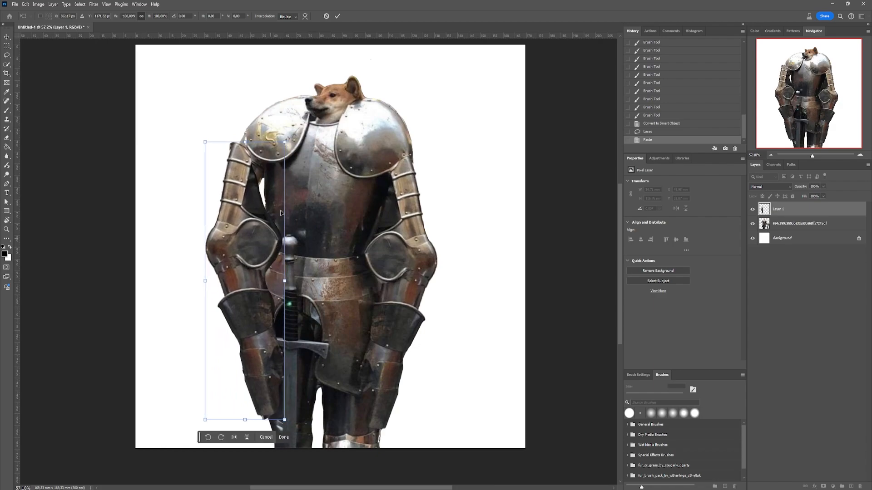
- Scale the arm copy to about 90%, rotate it slightly and align it beneath the shoulder plate
drag(252, 145, 267, 162)
drag(249, 251, 244, 229)
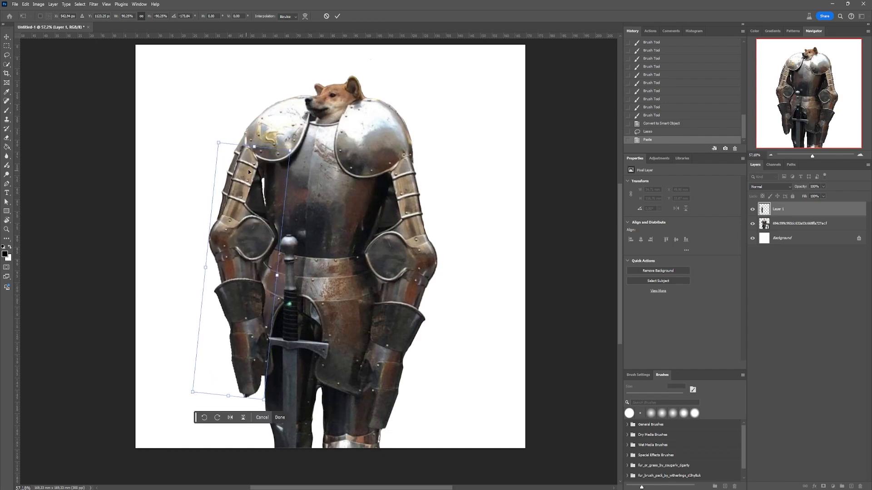
mouse_move(249, 171)
mouse_down()
mouse_move(249, 183)
mouse_move(238, 181)
mouse_up()
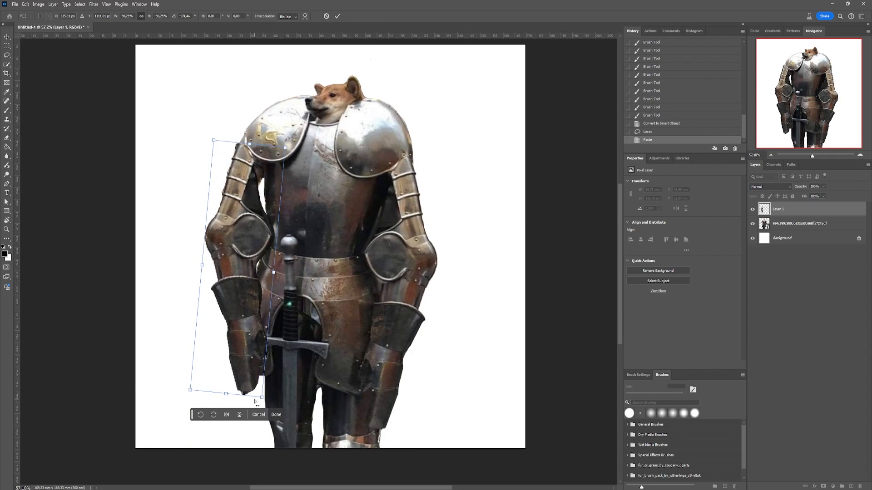
drag(255, 402, 259, 405)
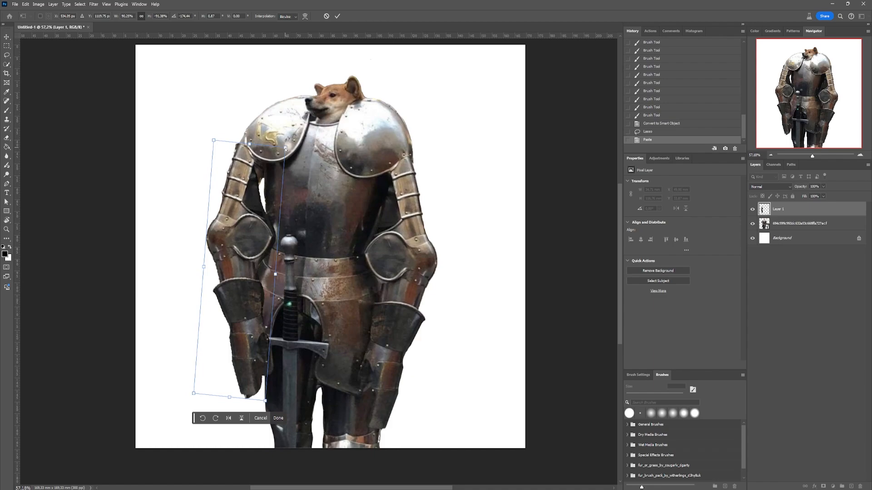
- Adjust the corners of the arm copy to fit the body's shape and apply the transformation
mouse_move(285, 148)
mouse_down()
mouse_move(277, 166)
mouse_move(285, 156)
mouse_up()
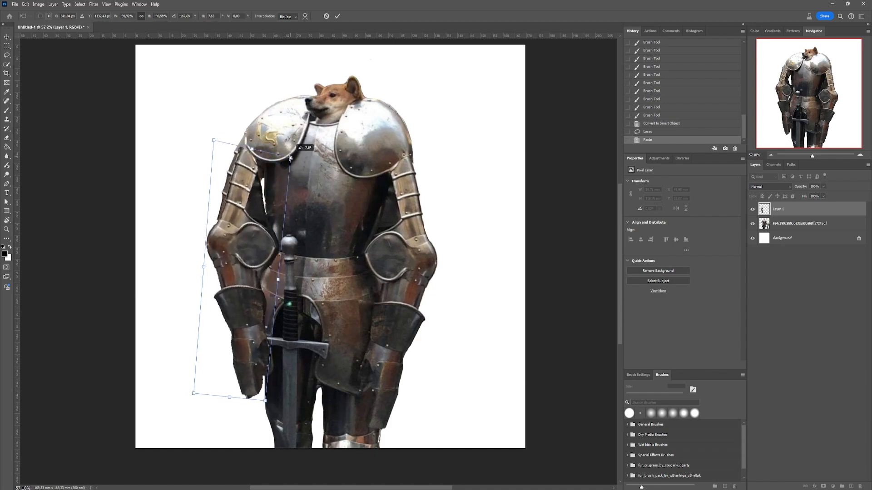
drag(194, 394, 199, 371)
drag(265, 400, 266, 398)
key(Return)
- Add a layer mask to the arm copy on Layer 1
key(v)
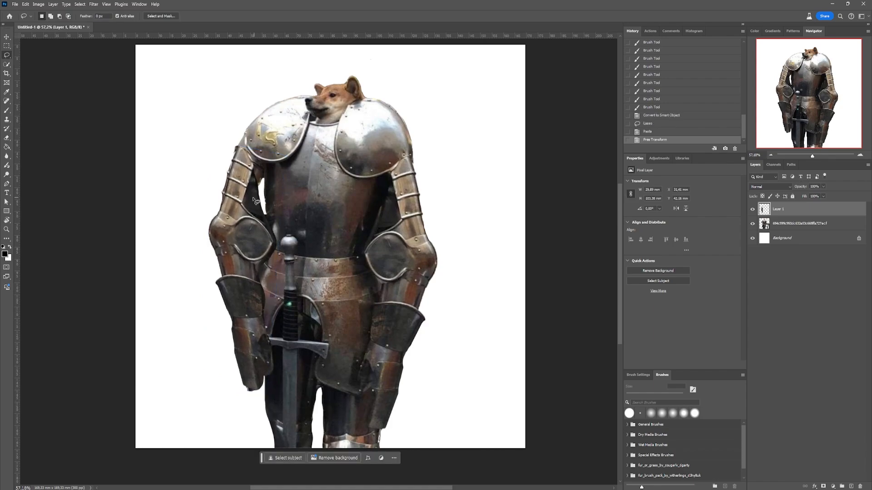
click(271, 208)
click(788, 212)
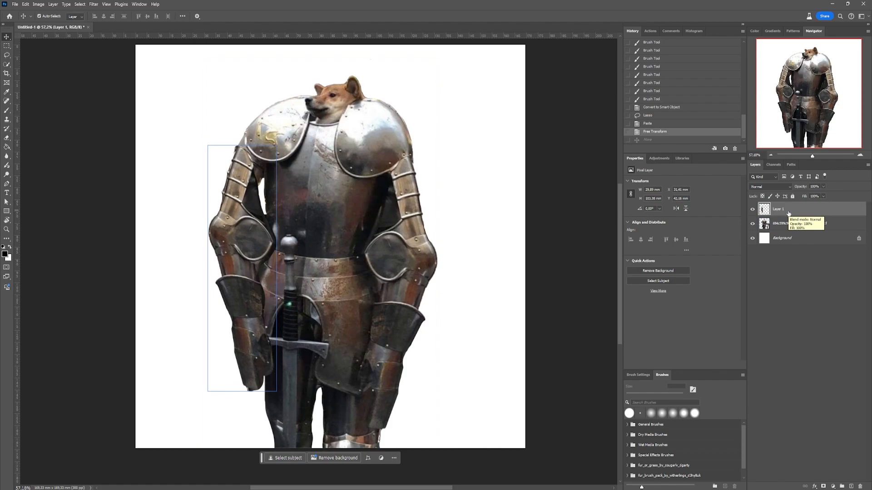
click(823, 487)
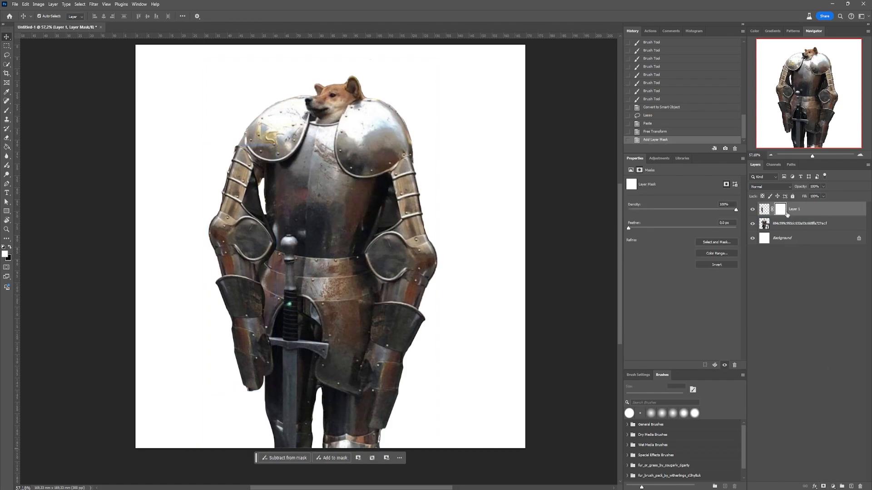
- Paint black on Layer 1's mask with the Brush tool to reveal the original upper arm below the shoulder plate
key(b)
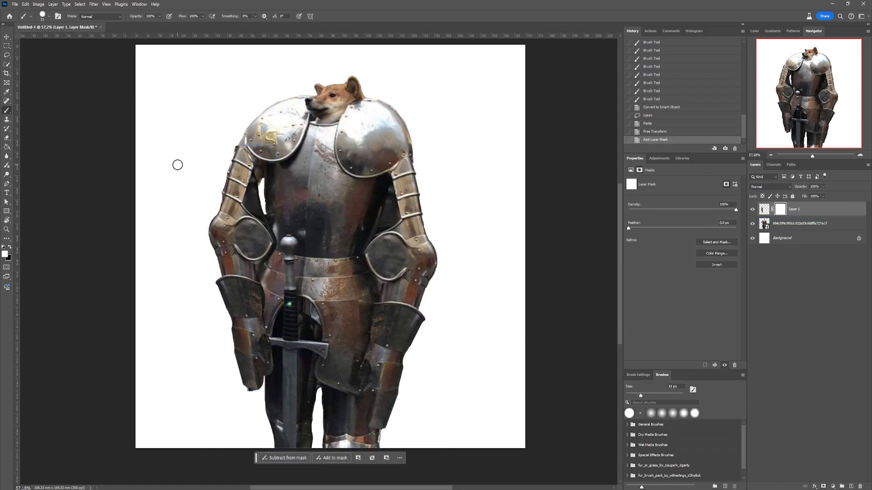
scroll(172, 194, up, 5)
mouse_move(277, 94)
mouse_down()
mouse_move(269, 84)
mouse_move(235, 228)
mouse_up()
key(x)
drag(235, 178, 231, 222)
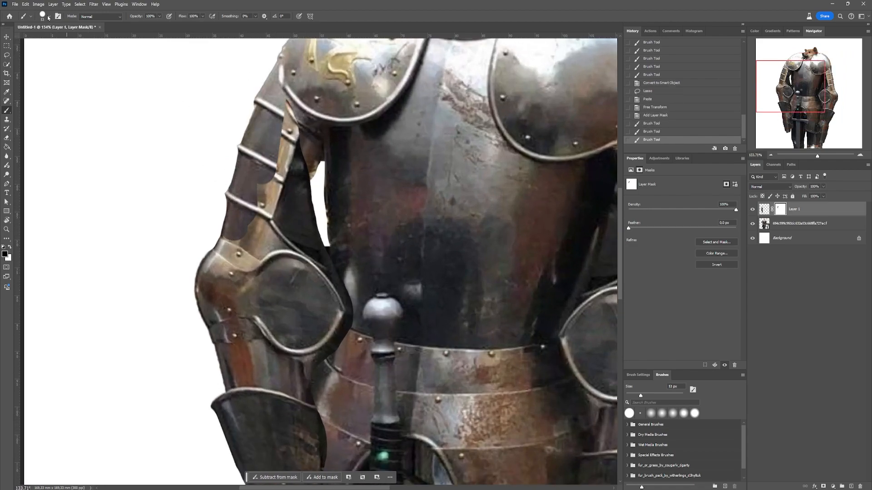
- Lower the brush hardness and blend the arm copy into the original armour bands on the mask
click(48, 18)
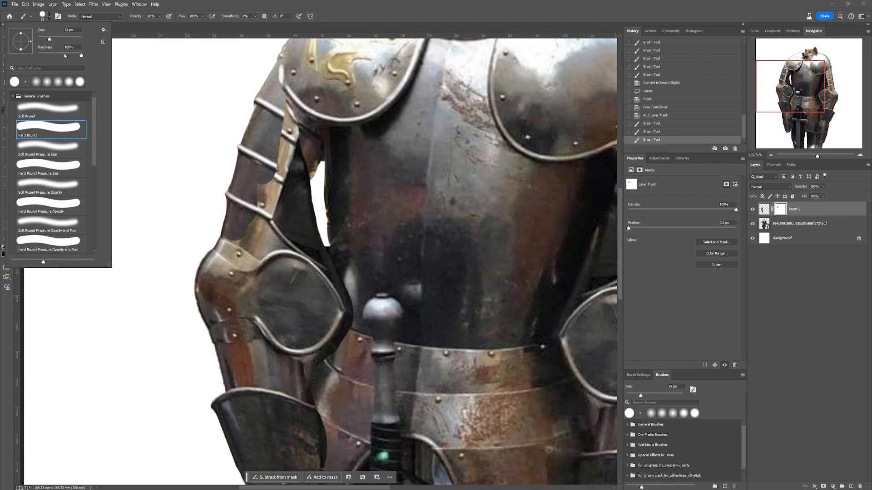
click(64, 53)
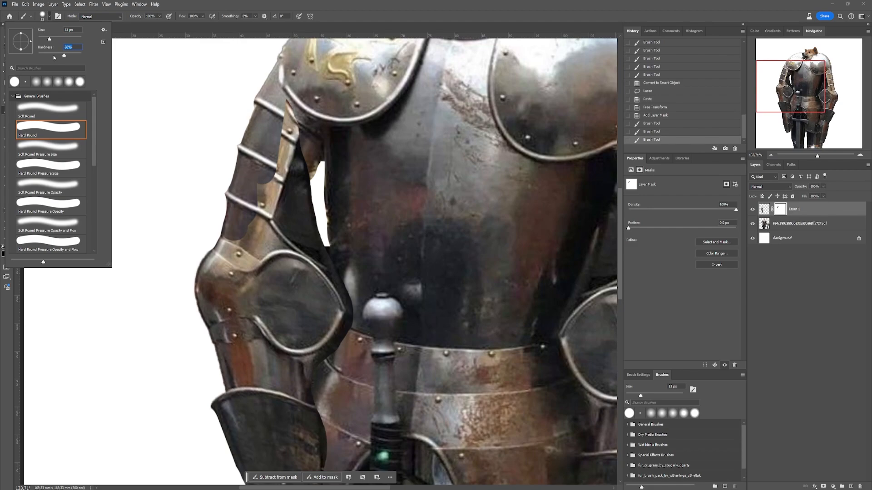
click(287, 4)
mouse_move(298, 115)
mouse_down()
mouse_move(291, 89)
mouse_move(282, 168)
mouse_up()
scroll(284, 158, up, 5)
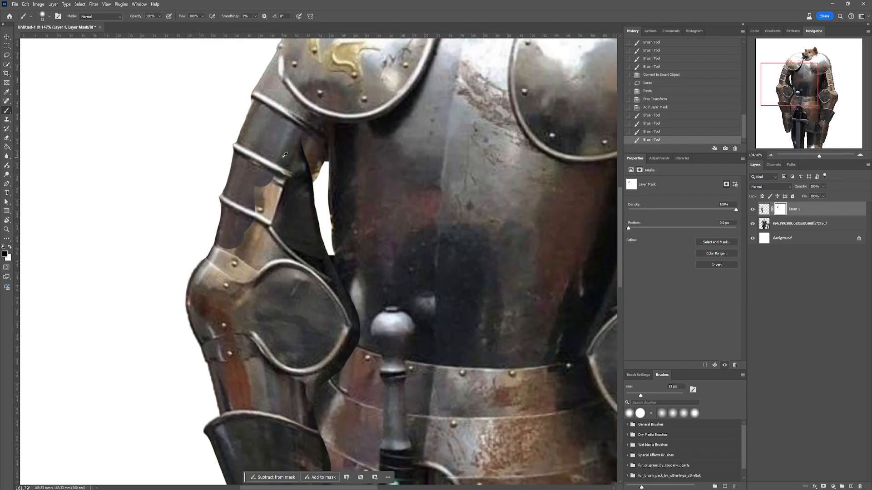
- Paint black on Layer 1's mask to clean up the inner arm edges and reveal the sword's crossguard over the gauntlet
mouse_move(250, 198)
mouse_down()
mouse_move(331, 148)
mouse_move(307, 263)
mouse_move(198, 282)
mouse_move(325, 310)
mouse_up()
mouse_move(372, 302)
mouse_down()
mouse_move(387, 181)
mouse_move(393, 338)
mouse_move(376, 379)
mouse_up()
drag(172, 170, 137, 335)
scroll(327, 171, down, 6)
scroll(353, 294, down, 5)
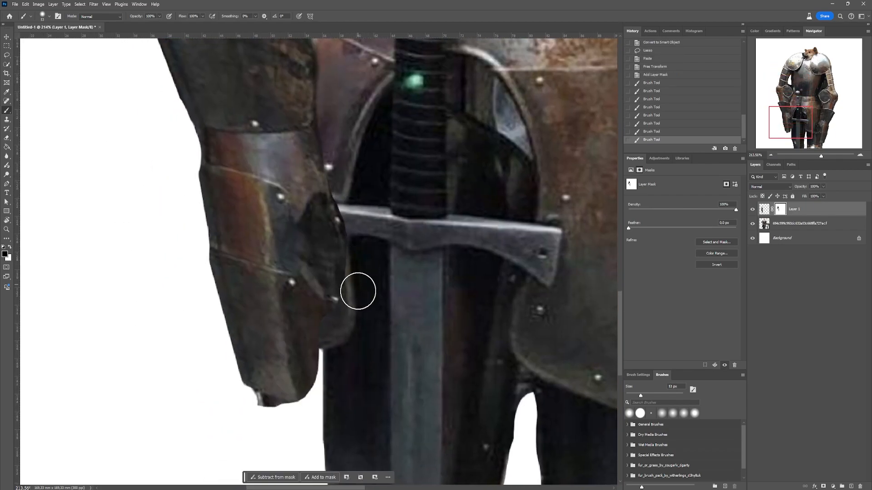
mouse_move(359, 232)
mouse_down()
mouse_move(317, 212)
mouse_move(285, 250)
mouse_up()
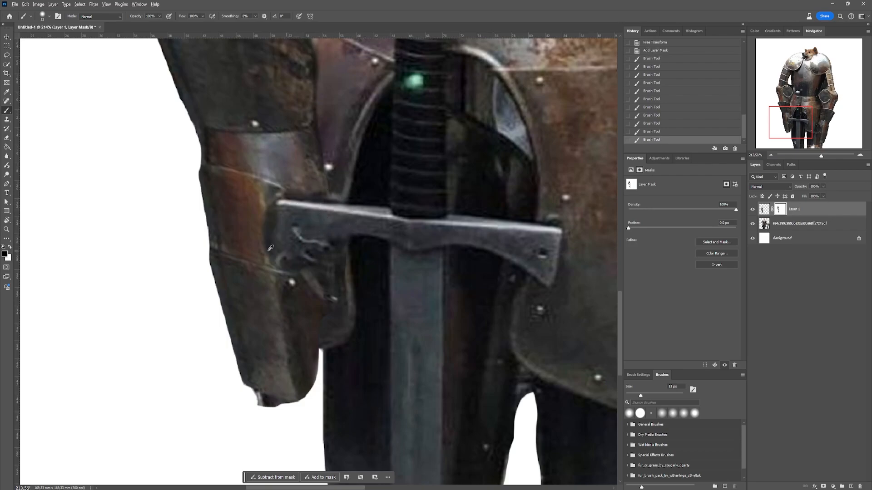
- Switch to white with a harder brush and restore the gauntlet around the end of the crossguard on the mask
scroll(268, 249, up, 4)
key(x)
click(49, 17)
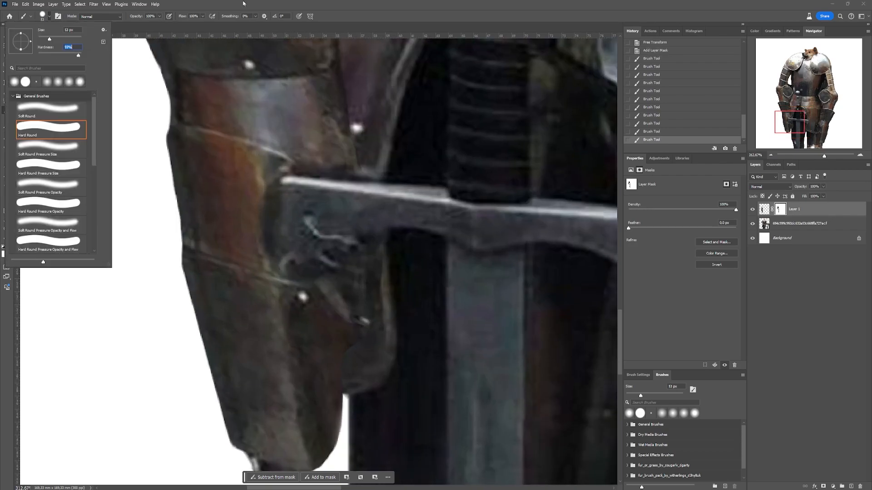
key(Return)
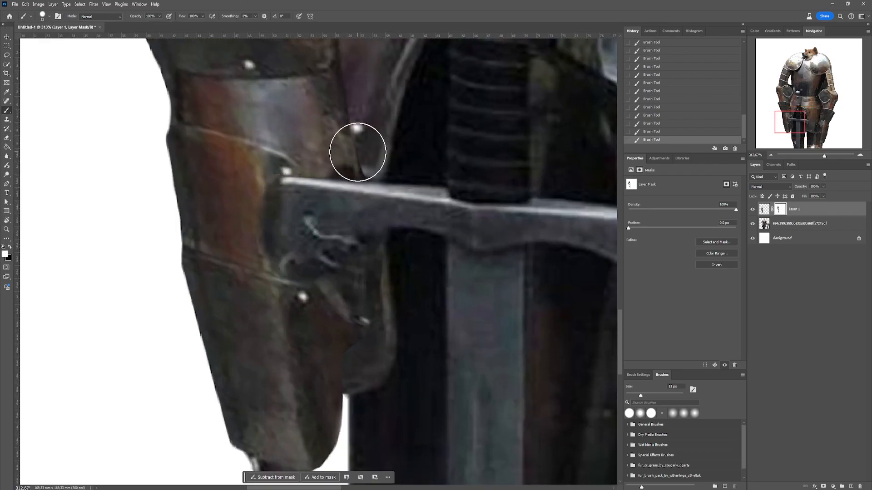
mouse_move(252, 173)
mouse_down()
mouse_move(274, 301)
mouse_move(370, 265)
mouse_up()
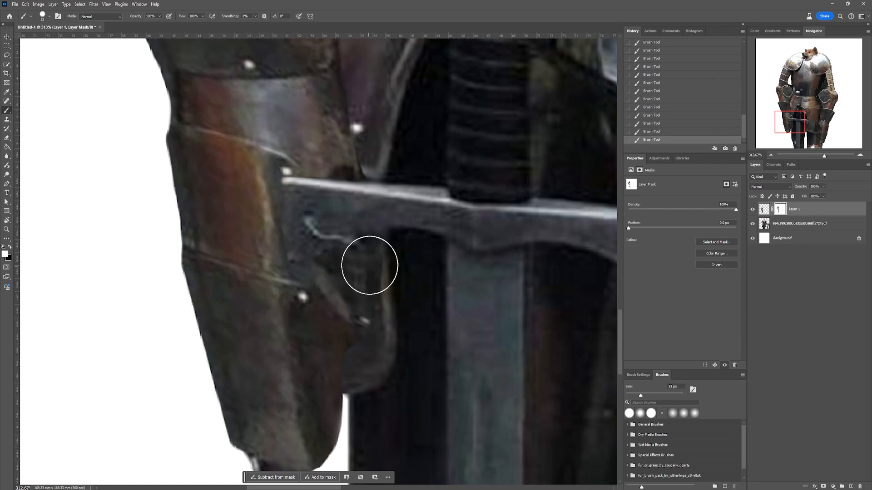
- Undo the last stroke and refine Layer 1's mask around the crossguard and gauntlet with a 14 px brush
scroll(370, 265, down, 1)
click(49, 17)
key(Return)
scroll(353, 210, up, 2)
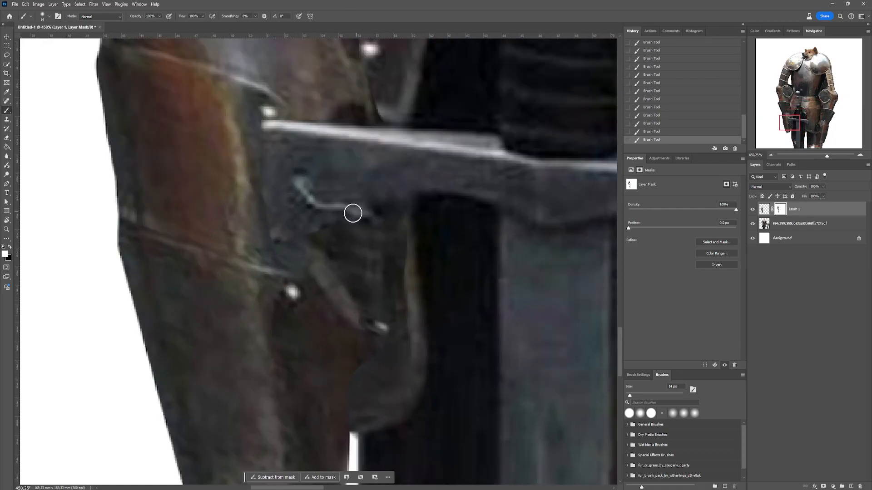
key(ctrl+z)
drag(273, 114, 376, 136)
key(x)
scroll(313, 113, down, 8)
drag(386, 94, 374, 307)
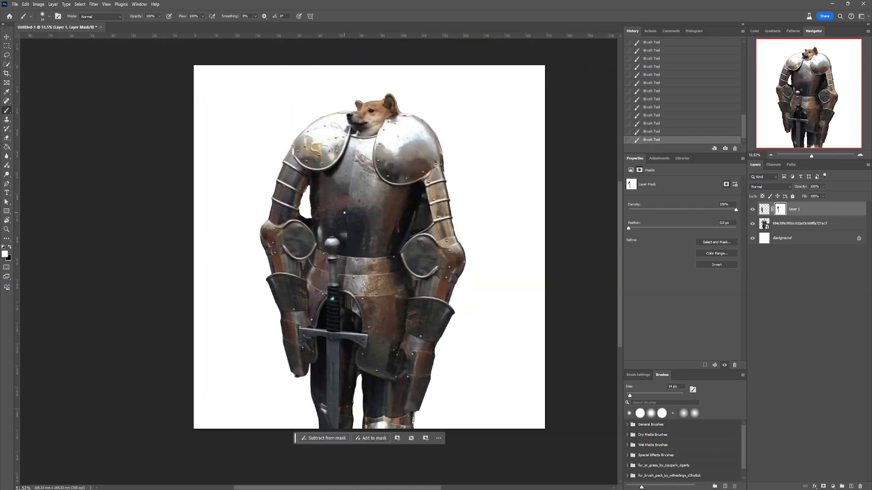
- Inspect the rebuilt arm and the gap beside the torso, both close up and within the whole figure
scroll(344, 212, up, 2)
scroll(344, 213, down, 2)
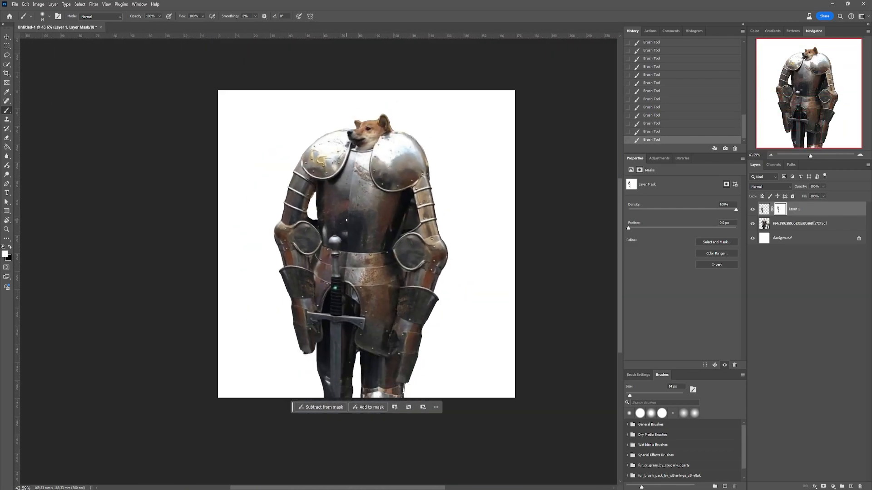
scroll(357, 220, up, 2)
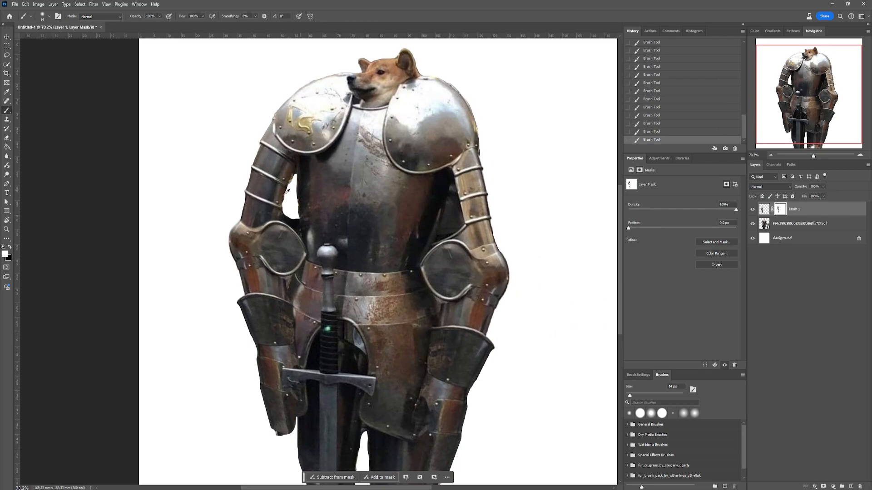
scroll(287, 191, up, 2)
scroll(264, 162, down, 2)
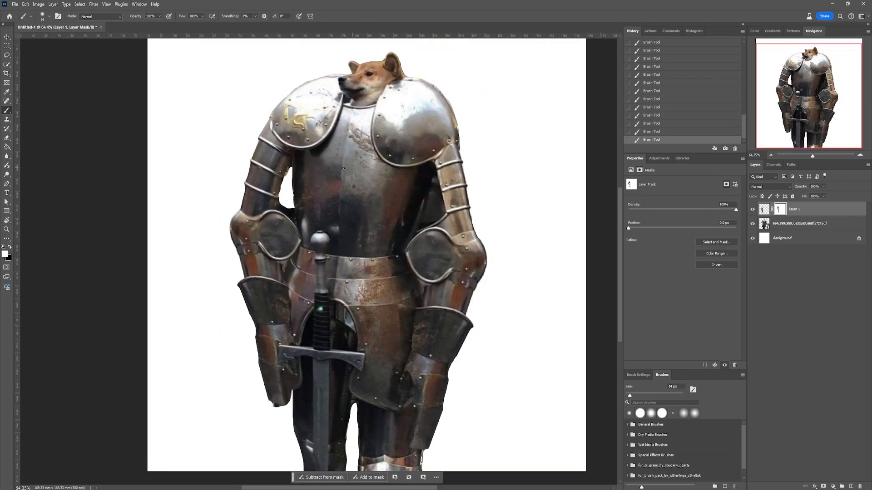
scroll(293, 161, up, 1)
scroll(293, 161, down, 2)
scroll(291, 164, up, 2)
- Lasso the white gap between the rebuilt arm and the torso and run Generative Fill with the prompt "generate an armor"
key(l)
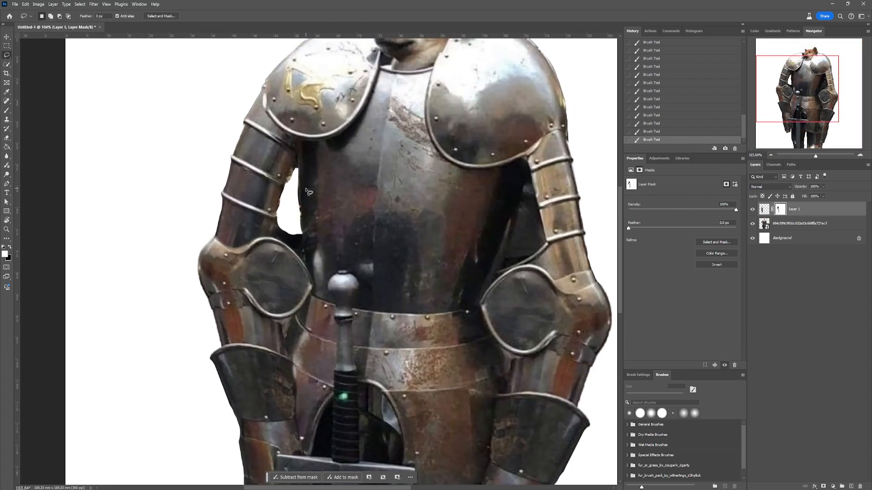
scroll(306, 191, down, 2)
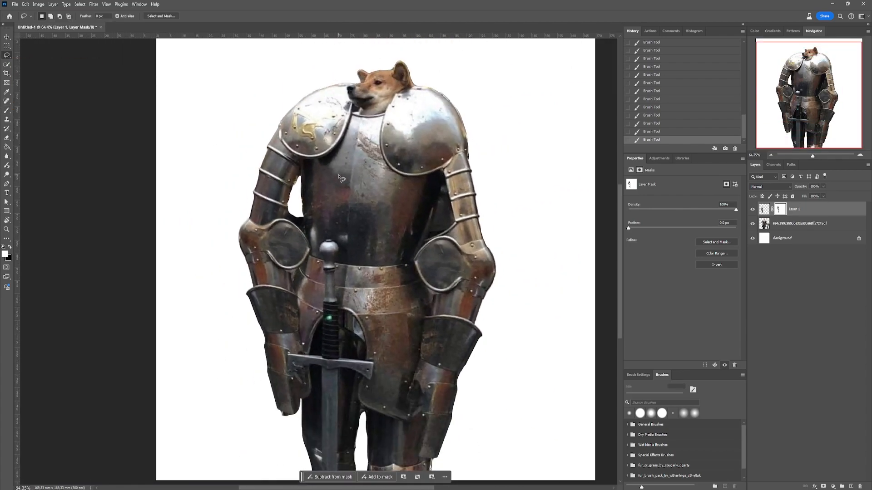
scroll(340, 180, up, 1)
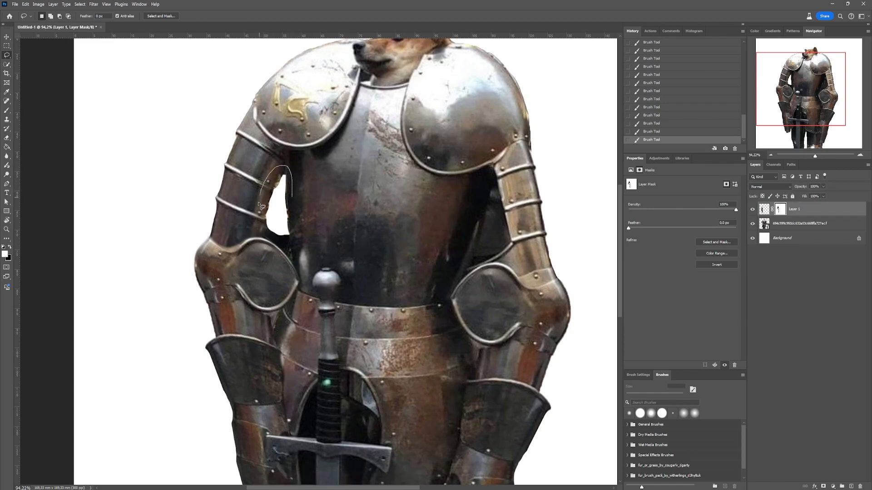
drag(299, 187, 299, 189)
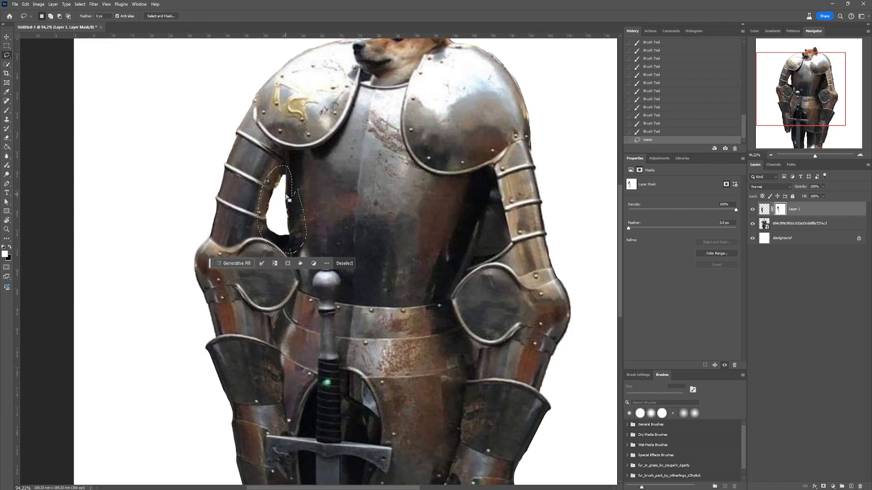
click(243, 266)
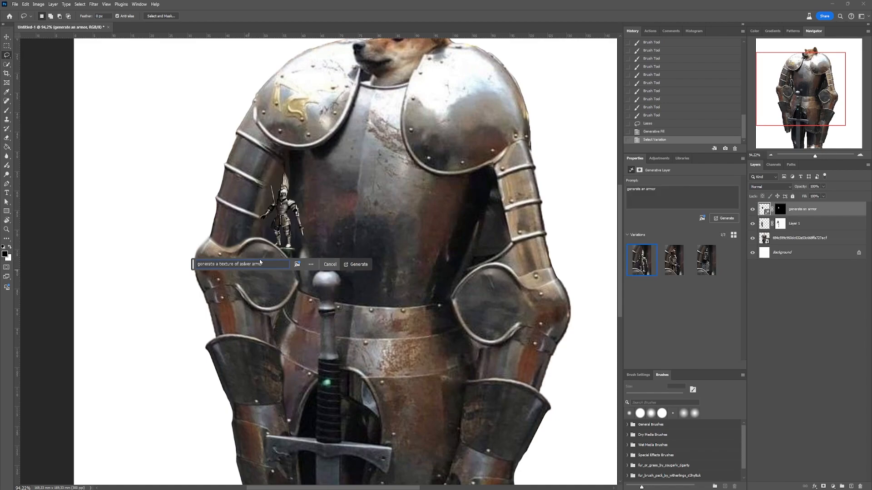
- Generate more variations with the prompt "generate a texture of a silver armor" and select the second, chainmail-like one
key(Return)
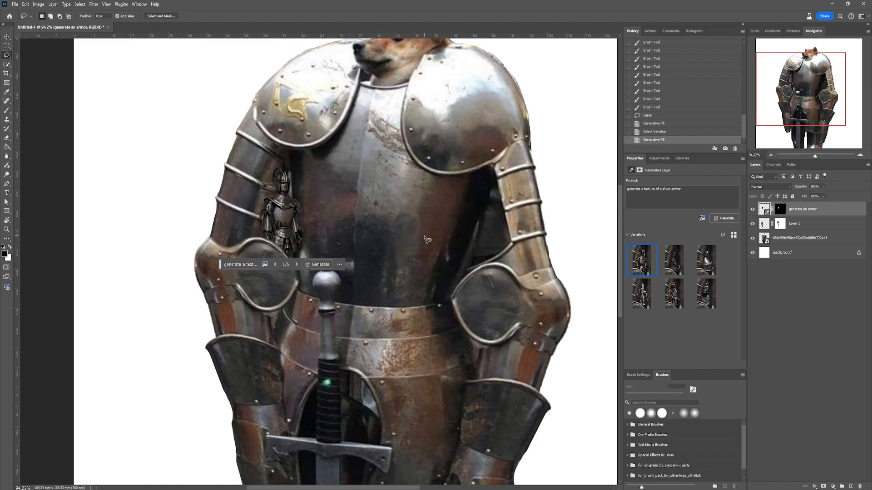
click(700, 271)
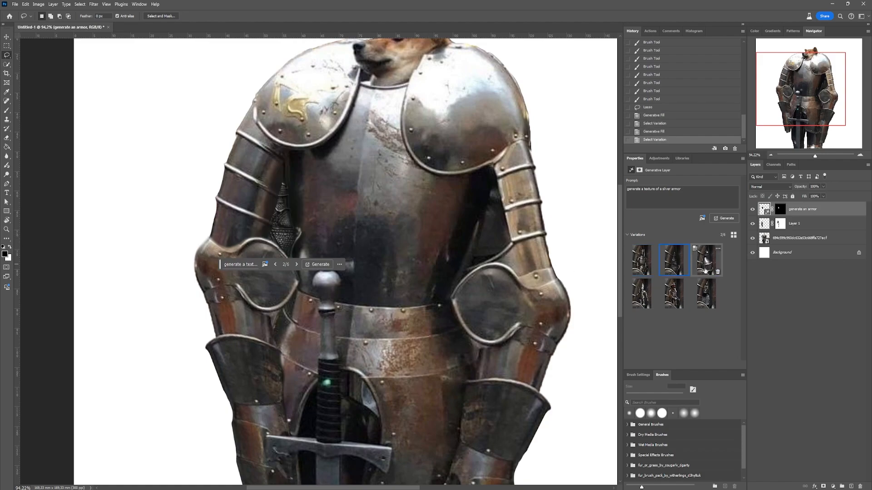
click(673, 268)
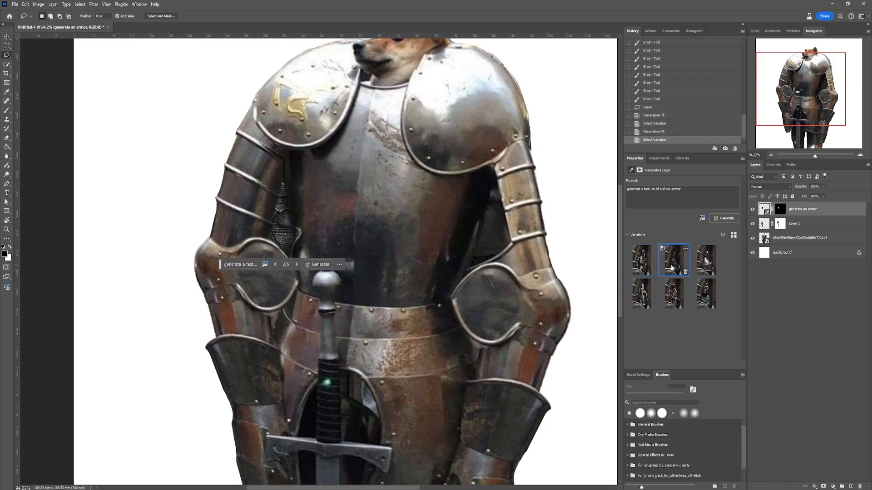
- Convert the "generate an armor" layer to a Smart Object and rasterize it for the Spot Healing Brush
right_click(800, 218)
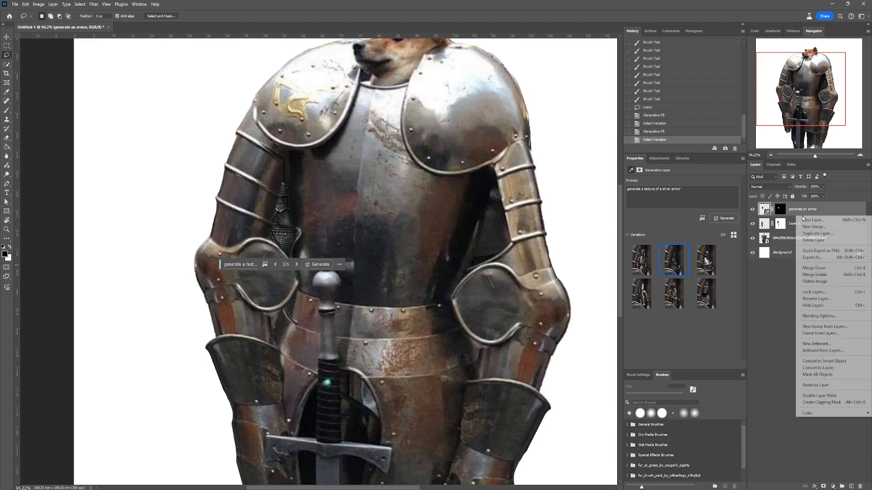
click(823, 361)
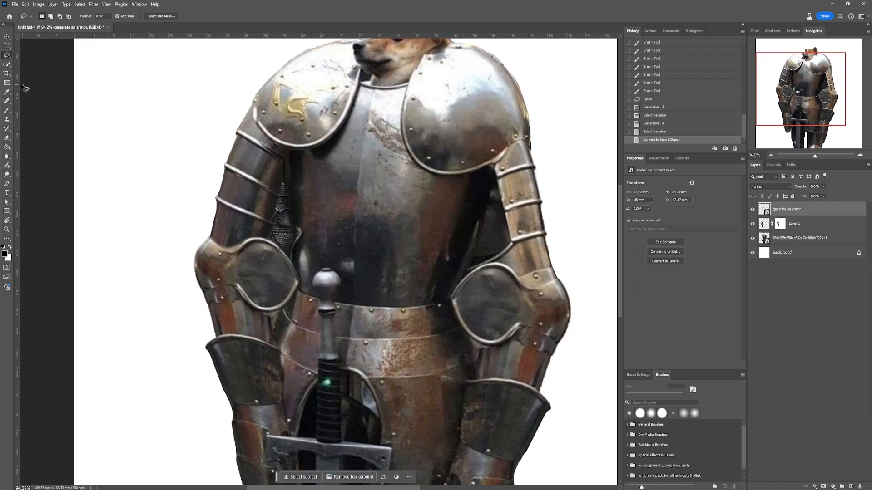
key(j)
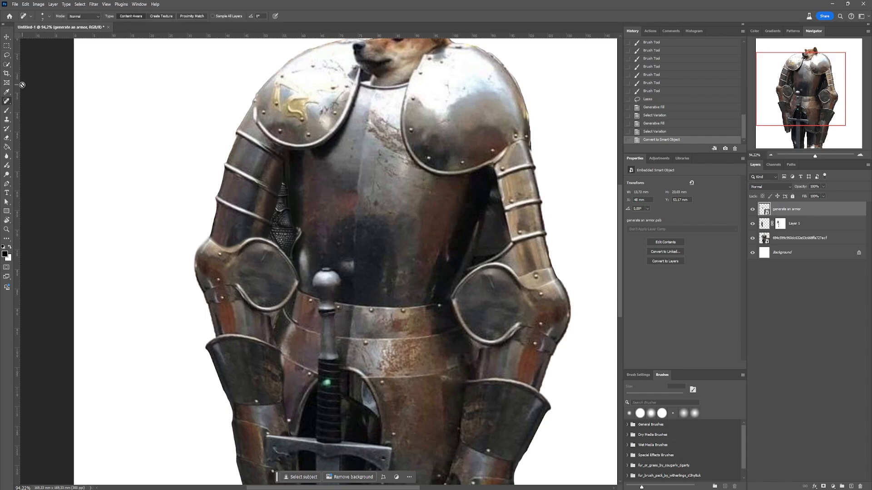
scroll(293, 221, up, 3)
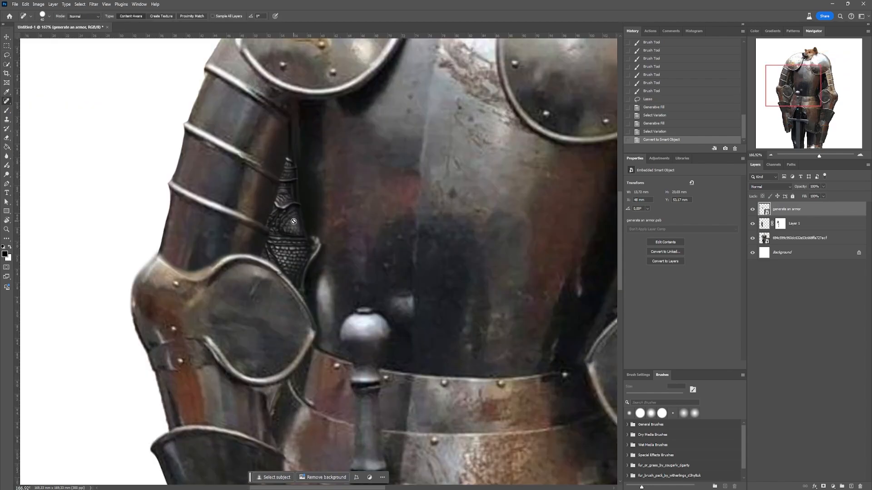
click(293, 221)
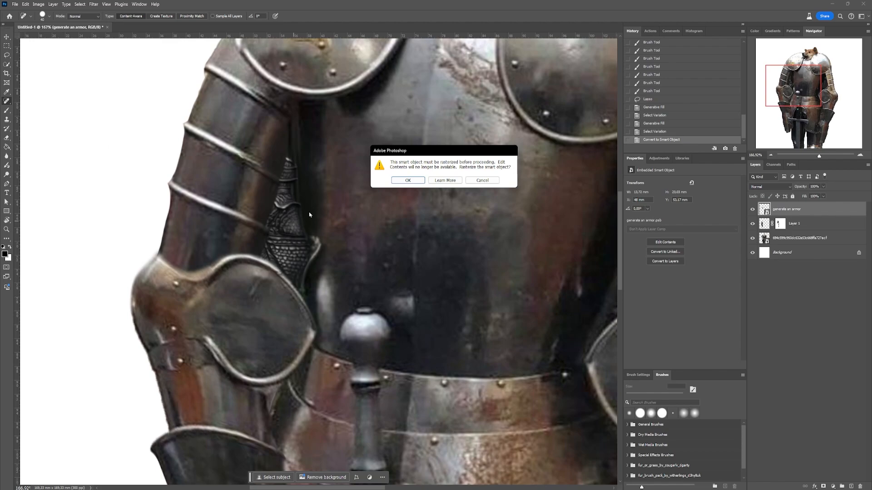
click(408, 180)
- Remove the chainmail pattern and bright edge from the generated patch between arm and torso with the Spot Healing Brush
scroll(293, 162, up, 2)
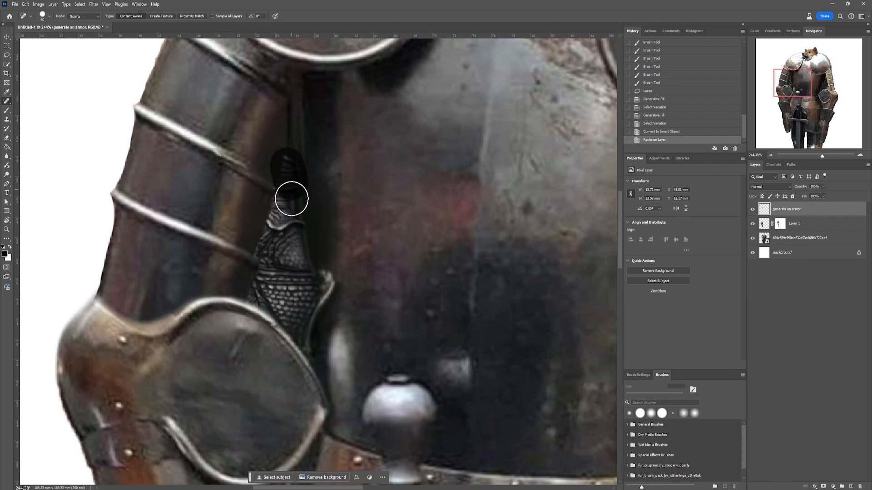
mouse_move(292, 199)
mouse_down()
mouse_move(275, 218)
mouse_move(261, 287)
mouse_move(291, 313)
mouse_move(293, 242)
mouse_move(304, 311)
mouse_up()
drag(268, 286, 302, 334)
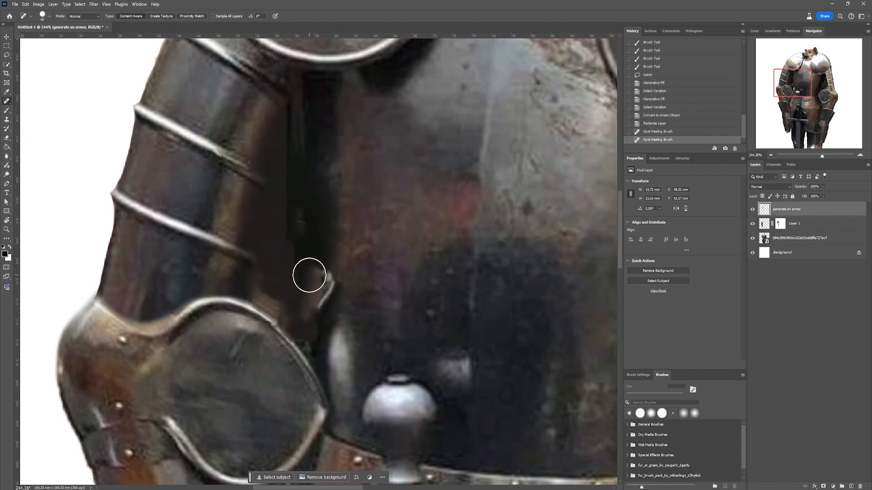
drag(313, 278, 317, 300)
drag(321, 279, 315, 346)
drag(292, 323, 331, 338)
- Erase the generated patch where it overlaps the elbow plate and upper arm bands, using a soft 62 px Eraser
key(e)
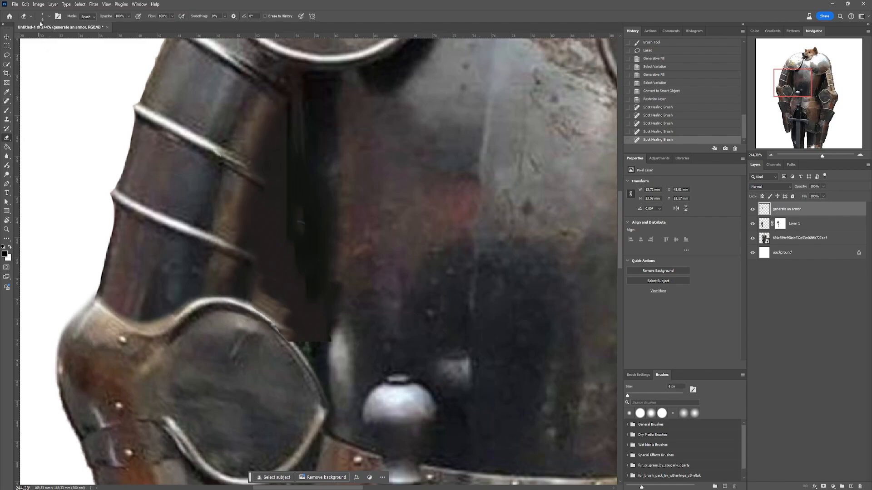
click(42, 17)
drag(38, 38, 50, 38)
mouse_move(313, 367)
mouse_down()
mouse_move(280, 361)
mouse_move(238, 331)
mouse_move(215, 84)
mouse_move(202, 195)
mouse_move(286, 361)
mouse_move(333, 389)
mouse_move(328, 277)
mouse_move(345, 332)
mouse_move(236, 337)
mouse_up()
mouse_move(235, 338)
mouse_down()
mouse_move(210, 128)
mouse_move(223, 254)
mouse_up()
key(ctrl+z)
drag(193, 304, 199, 142)
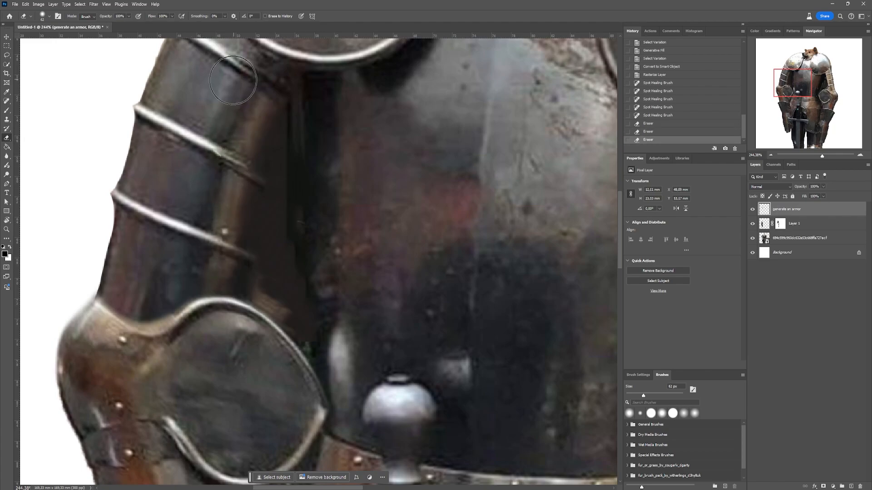
drag(233, 80, 241, 86)
- Paint black on Layer 1's mask to hide the stray fragment at the tip of the rebuilt gauntlet
scroll(309, 118, down, 10)
scroll(379, 247, up, 1)
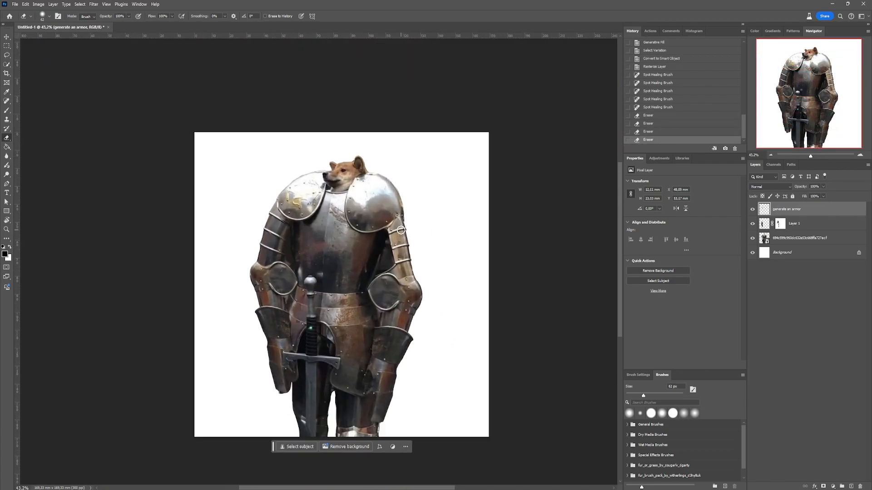
click(780, 224)
key(b)
key(x)
scroll(286, 396, up, 7)
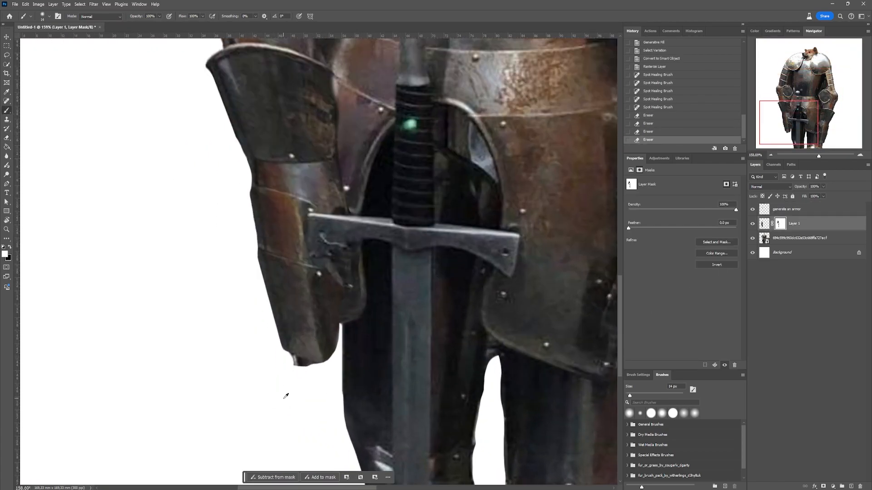
mouse_move(284, 359)
mouse_down()
mouse_move(315, 364)
mouse_move(290, 360)
mouse_move(305, 366)
mouse_move(286, 358)
mouse_move(328, 365)
mouse_move(284, 356)
mouse_move(331, 364)
mouse_up()
key(x)
scroll(335, 367, down, 7)
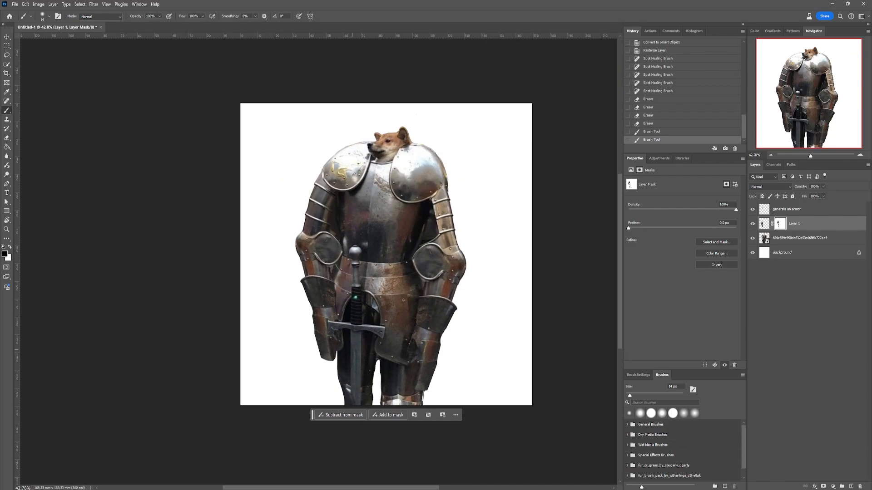
drag(400, 265, 376, 293)
scroll(384, 250, up, 1)
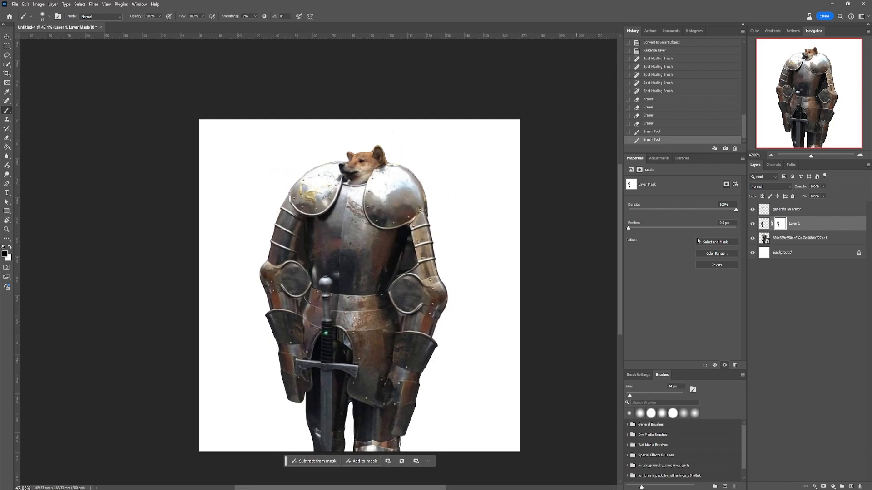
- Select the three layers above the Background and convert them together into one Smart Object
click(800, 209)
shift+click(799, 238)
right_click(798, 238)
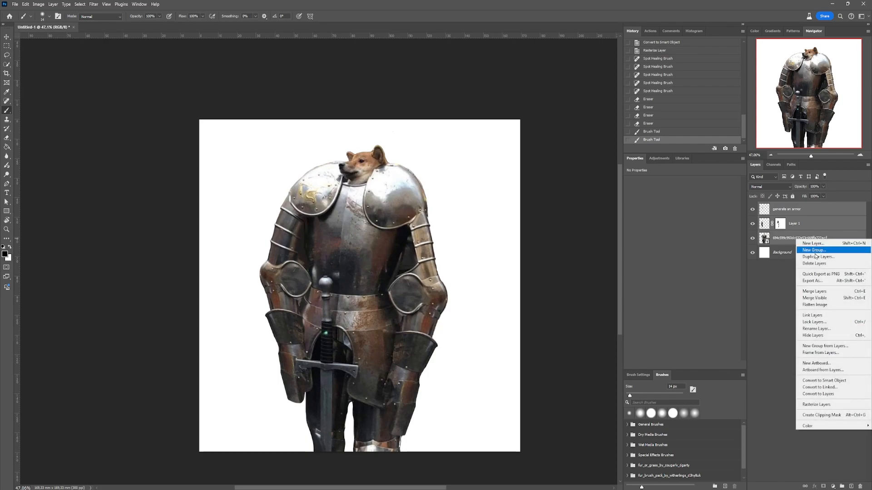
click(837, 381)
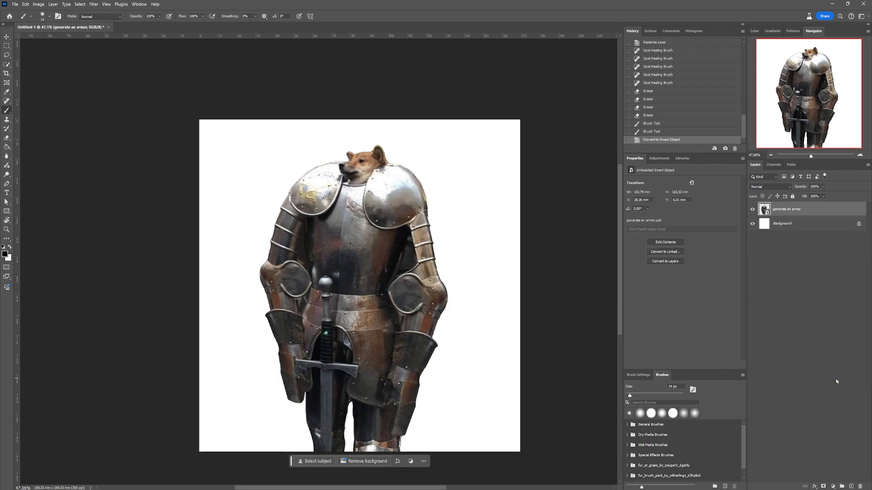
- Scale the knight figure down to about 113 mm tall, standing on the canvas's lower edge near the centre
key(ctrl+t)
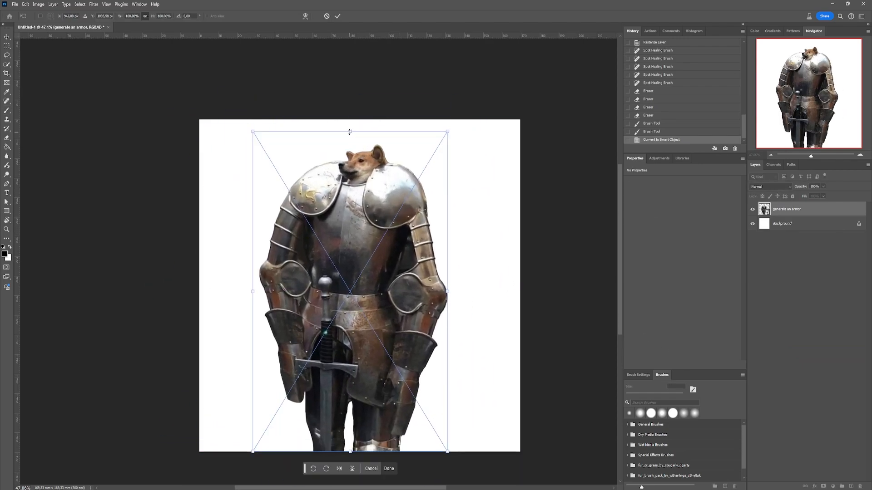
drag(349, 132, 351, 240)
drag(348, 289, 361, 289)
drag(359, 240, 361, 232)
key(Return)
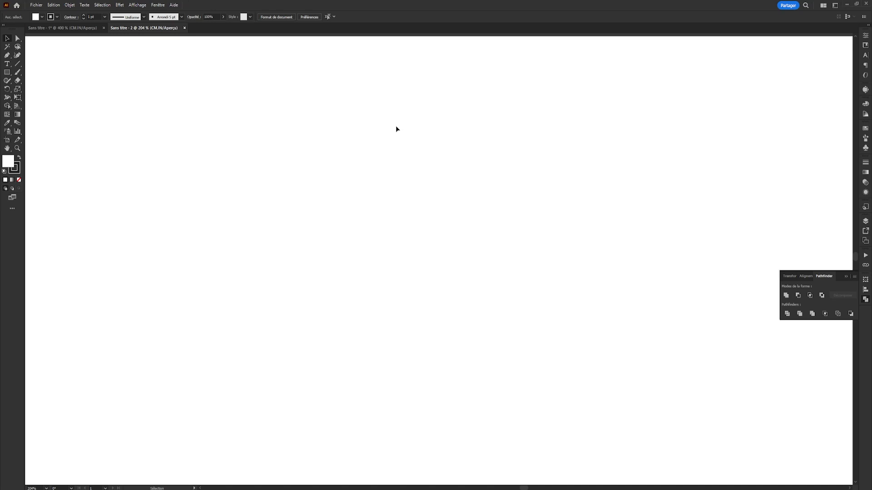
key(t)
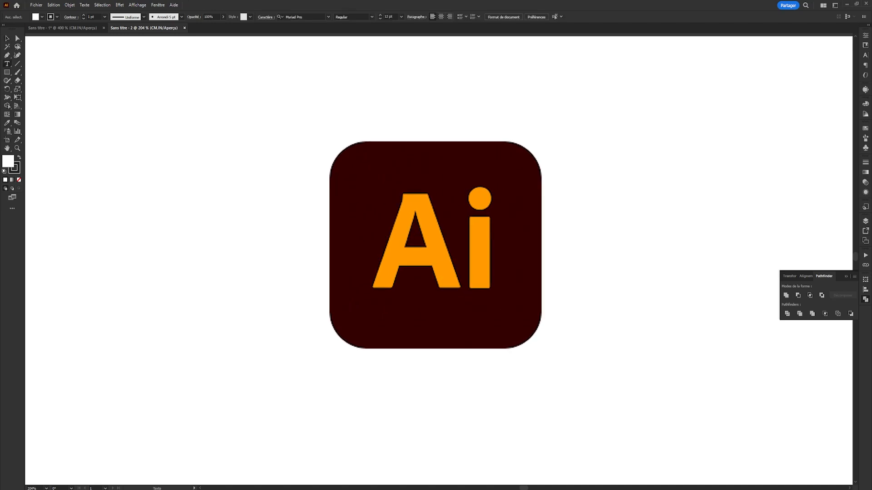
drag(332, 149, 372, 151)
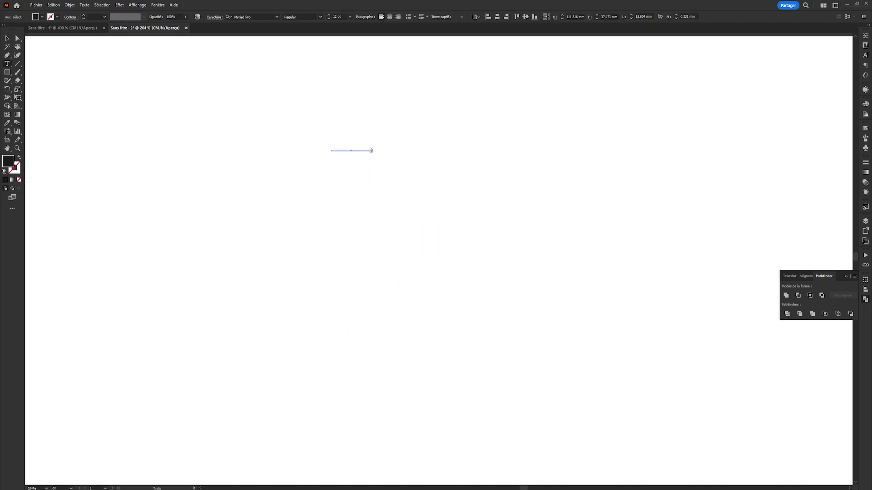
key(Escape)
key(Delete)
- Switch to Illustrator and add the point text "Newbie today, Legend tomorrow." on the empty artboard
key(t)
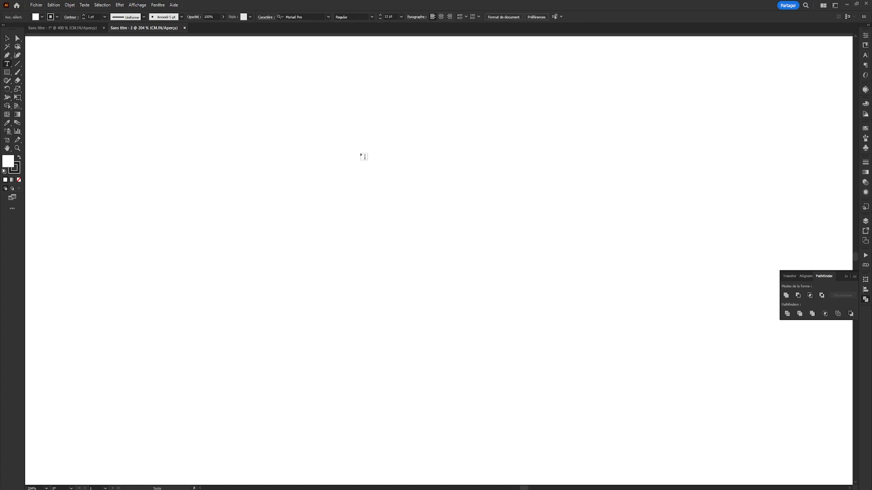
click(361, 154)
text(Newbie today)
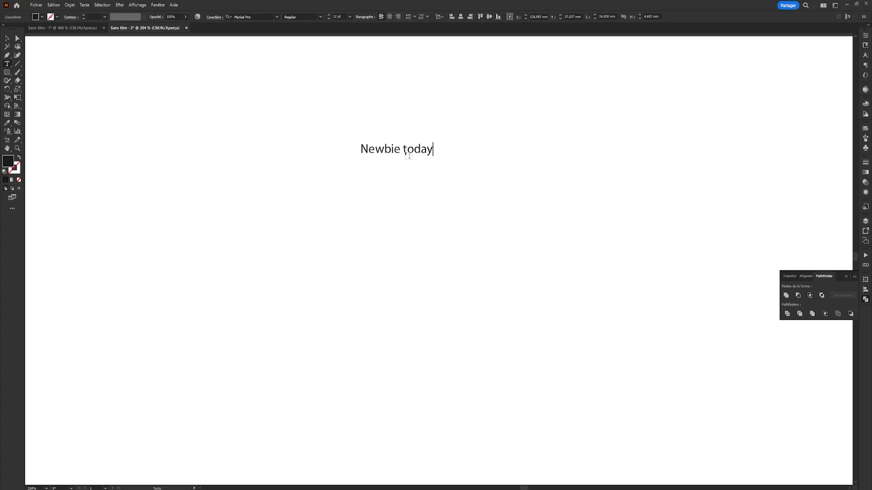
text(, Legend tomorrow.)
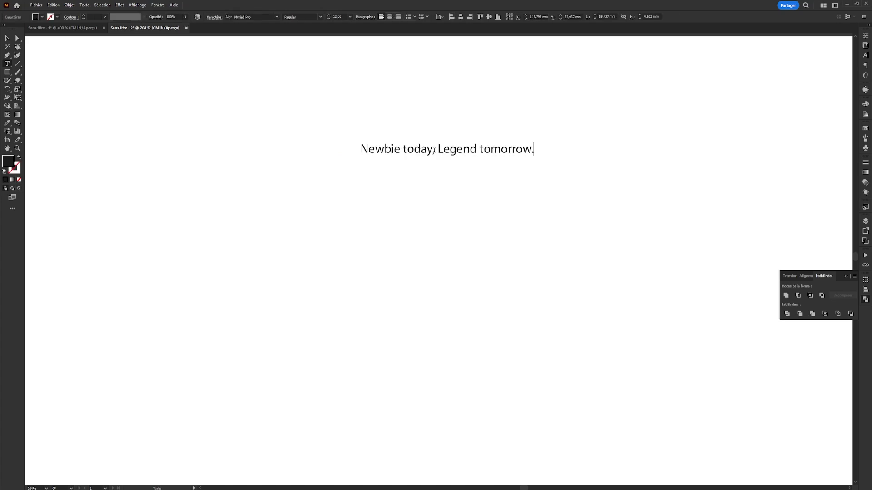
key(Escape)
- Duplicate the slogan below the original and cut the copy down to "Legend tomorrow."
drag(472, 151, 273, 221)
key(t)
key(BackSpace)
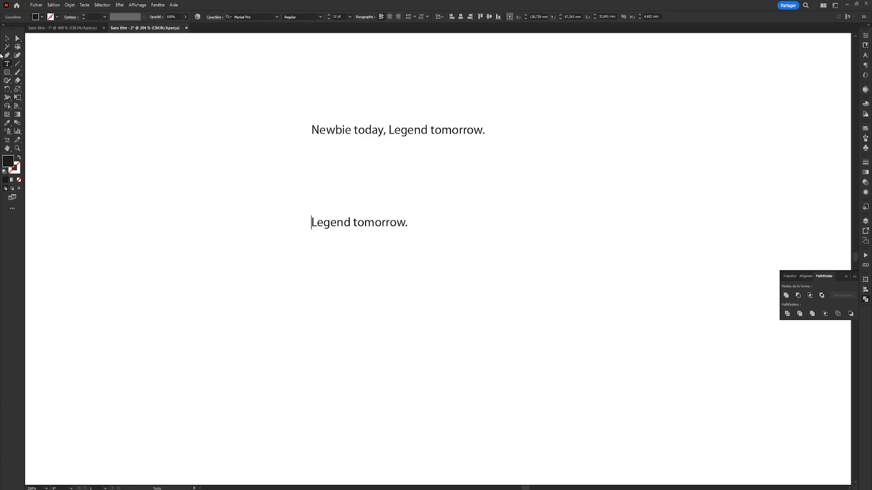
key(Escape)
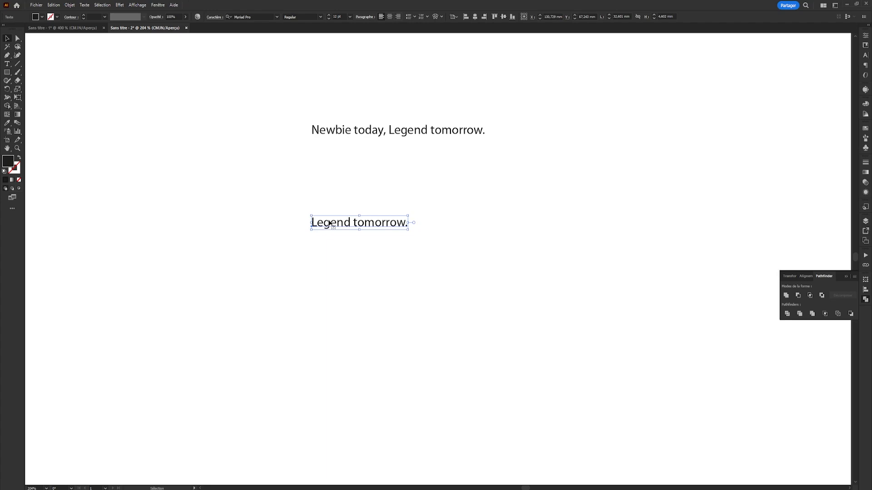
- Try several fonts beginning with N on the "Legend tomorrow." line, starting the search from N-Gage
click(261, 17)
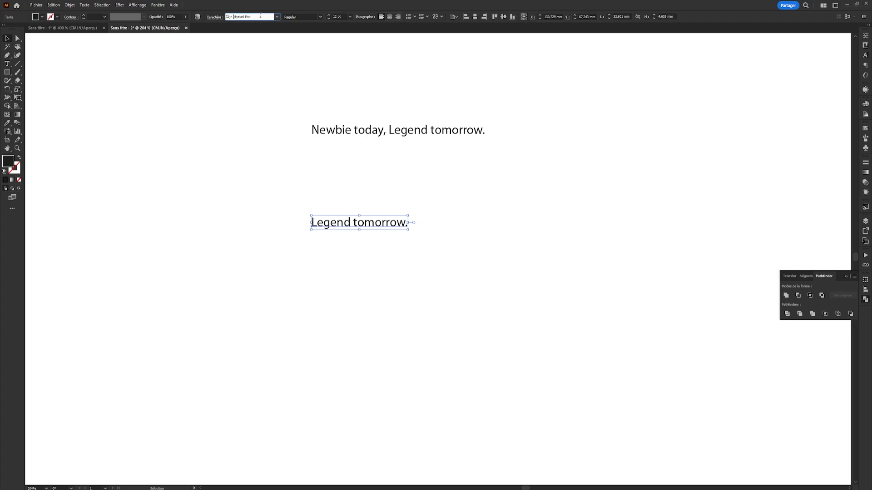
text(N-Gage)
key(Return)
key(Down)
key(Down)
key(Down)
key(Down)
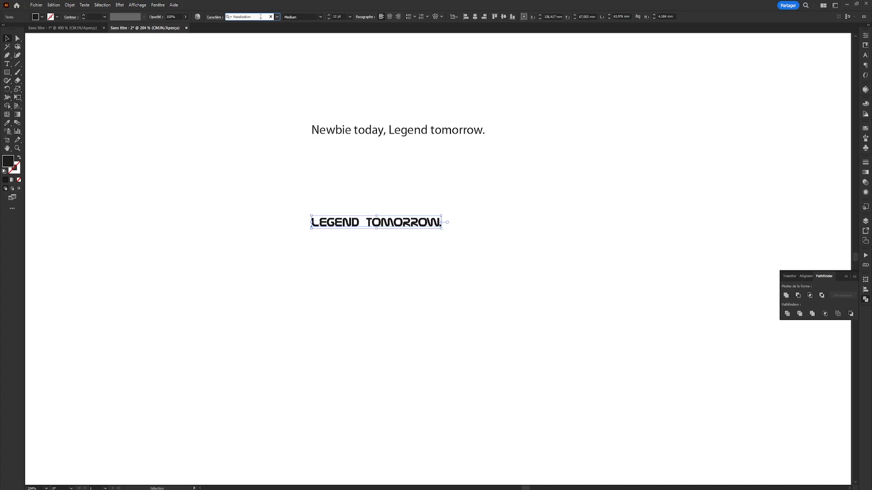
key(Down)
key(Down)
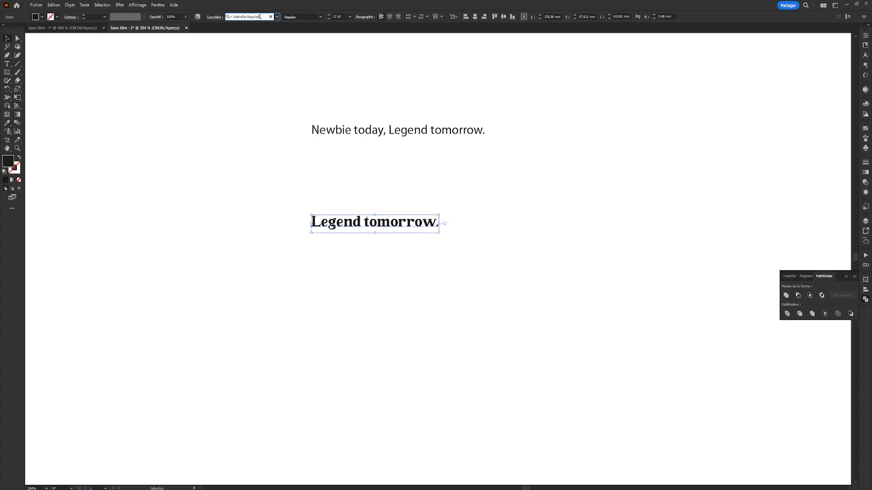
- Set the "Legend tomorrow." line in the Likethat font, enlarge it to headline size and shift it toward the artboard's left side
click(261, 17)
text(like)
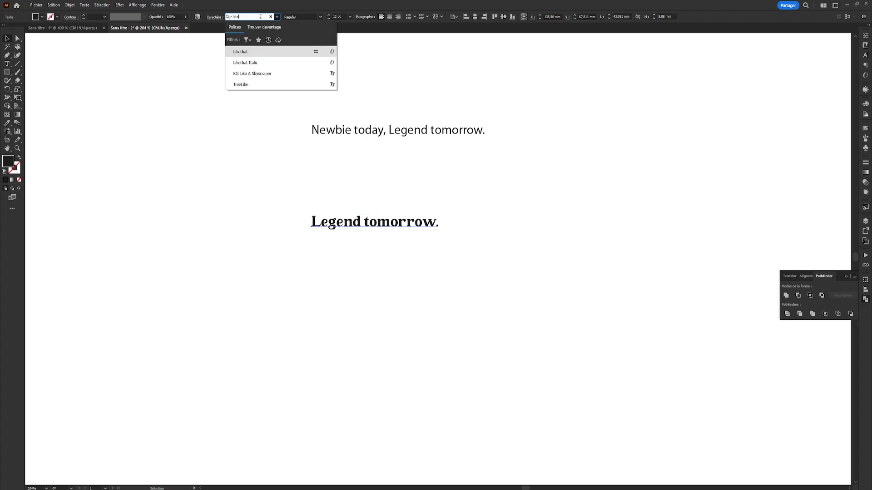
click(253, 53)
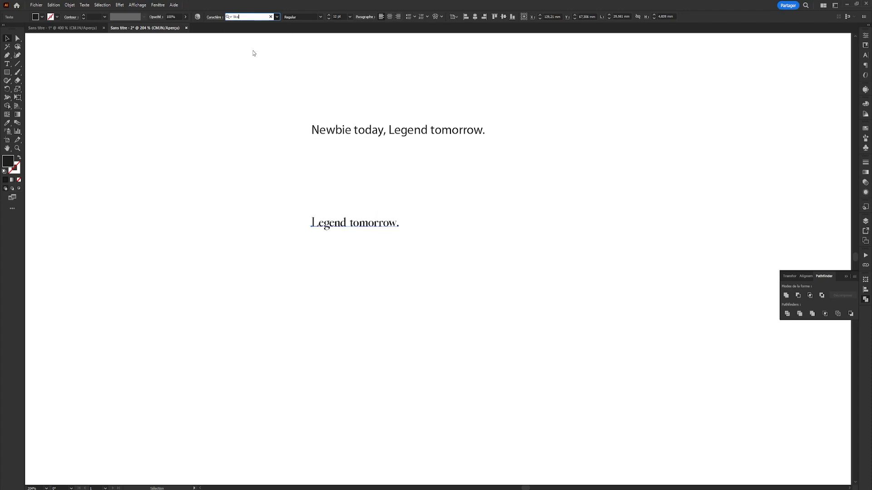
drag(400, 217, 676, 170)
drag(349, 211, 242, 247)
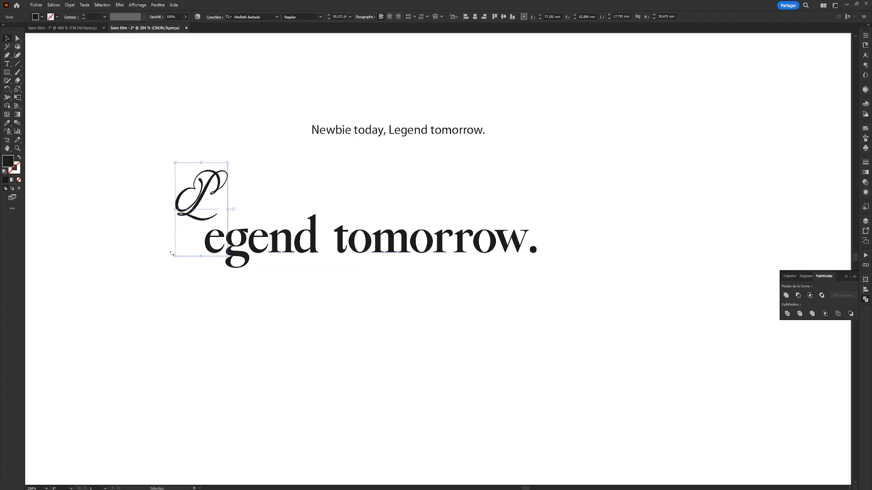
- Enlarge the separate script L to about 135 pt and place it as the initial directly in front of "egend tomorrow."
drag(173, 254, 68, 441)
drag(273, 253, 297, 179)
key(Return)
key(Escape)
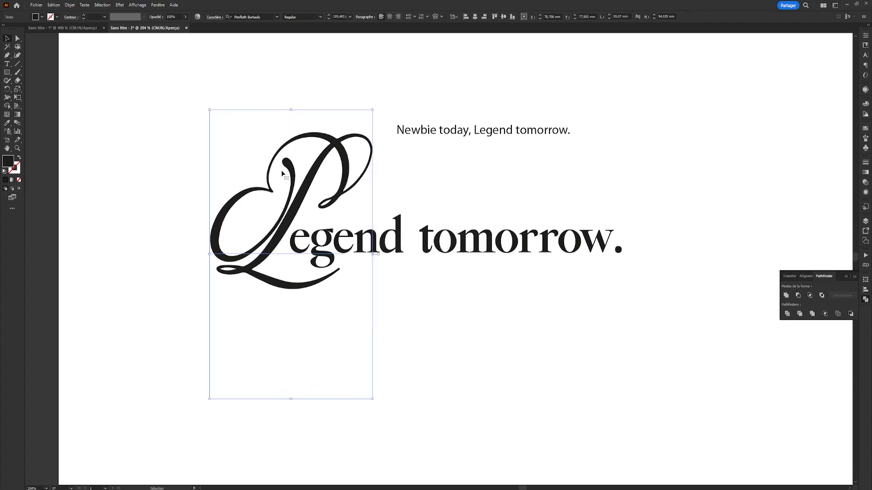
key(ctrl+shift+a)
drag(295, 201, 296, 200)
- Convert the large script L to outlines and deselect it
scroll(281, 138, up, 1)
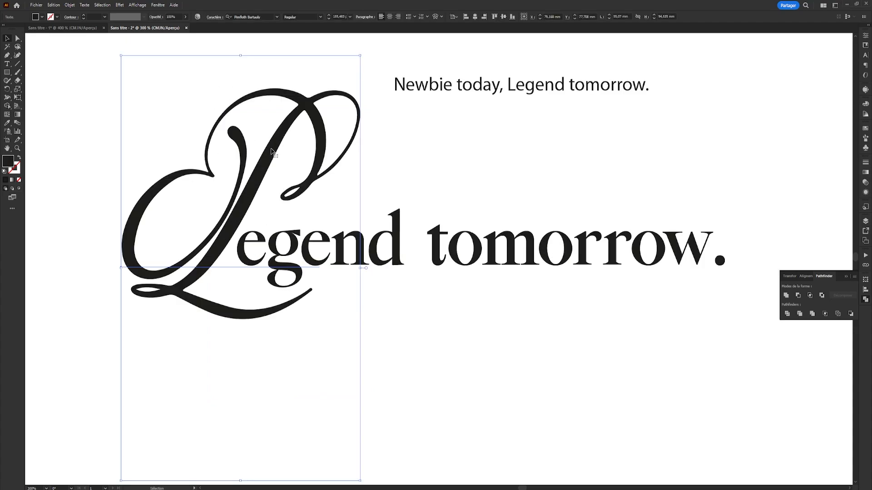
right_click(272, 151)
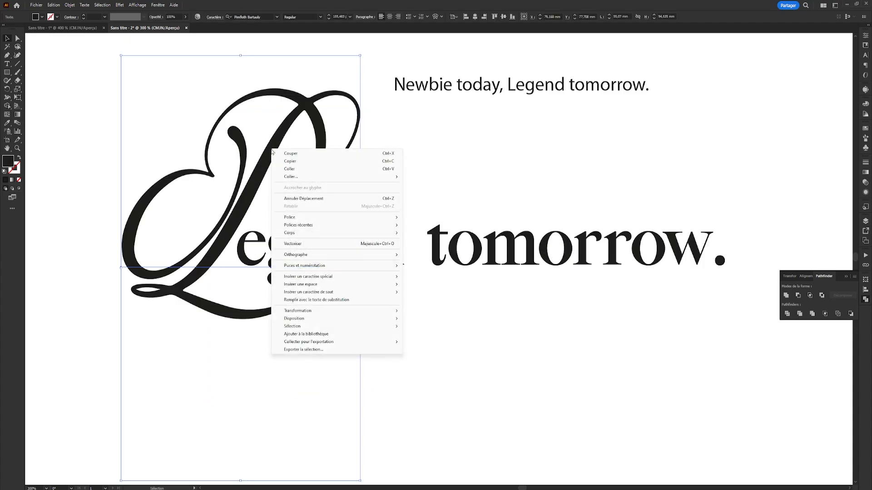
click(299, 244)
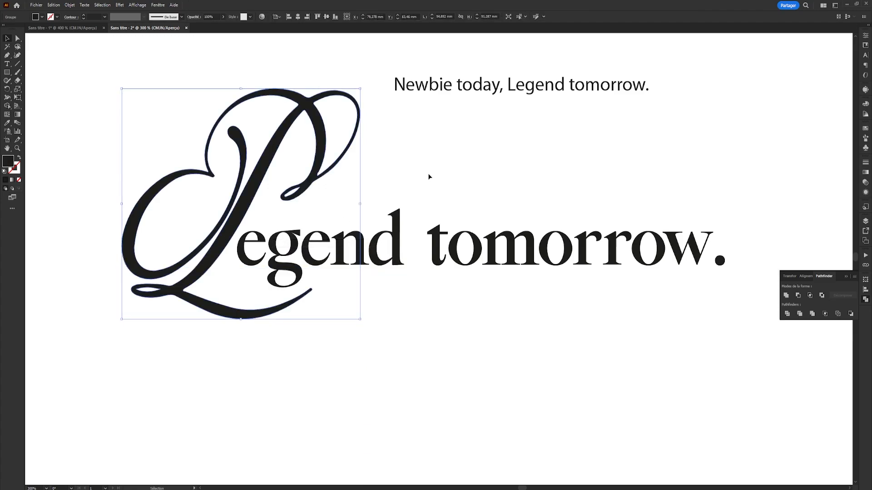
click(416, 174)
- Give the outlined script L a white stroke with a weight of 0.75 pt
click(255, 195)
click(57, 17)
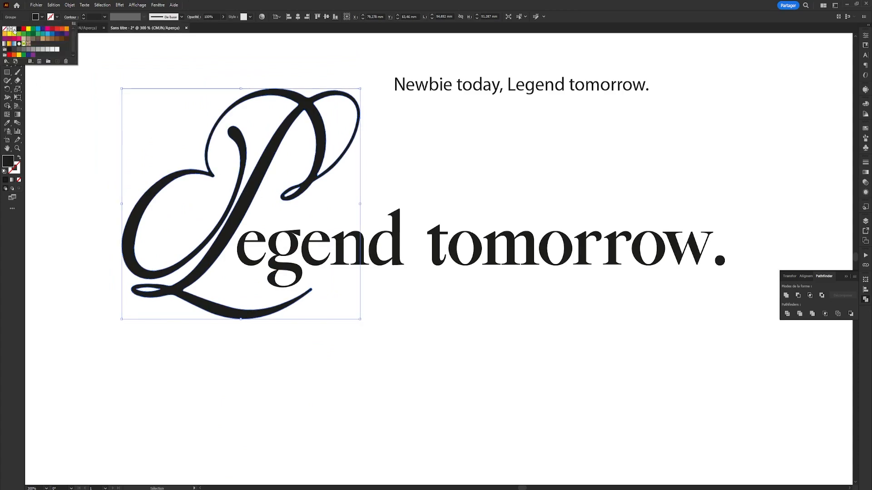
click(14, 28)
click(70, 17)
click(70, 17)
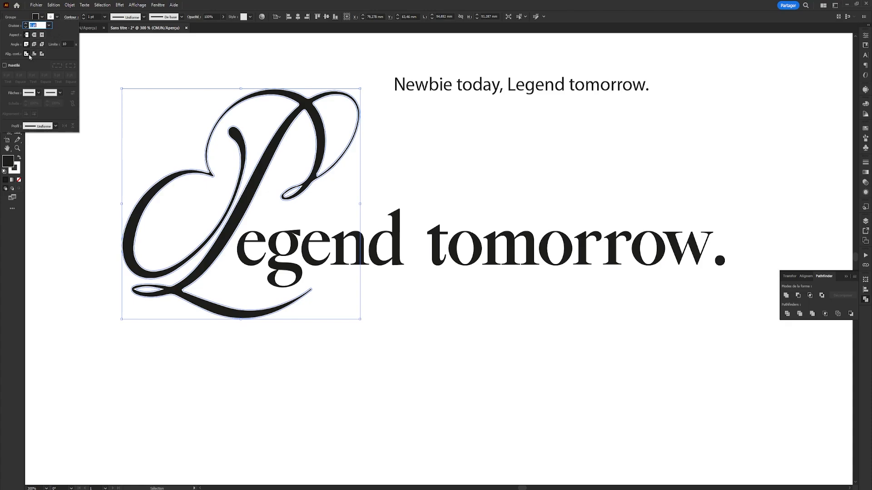
click(84, 18)
click(84, 18)
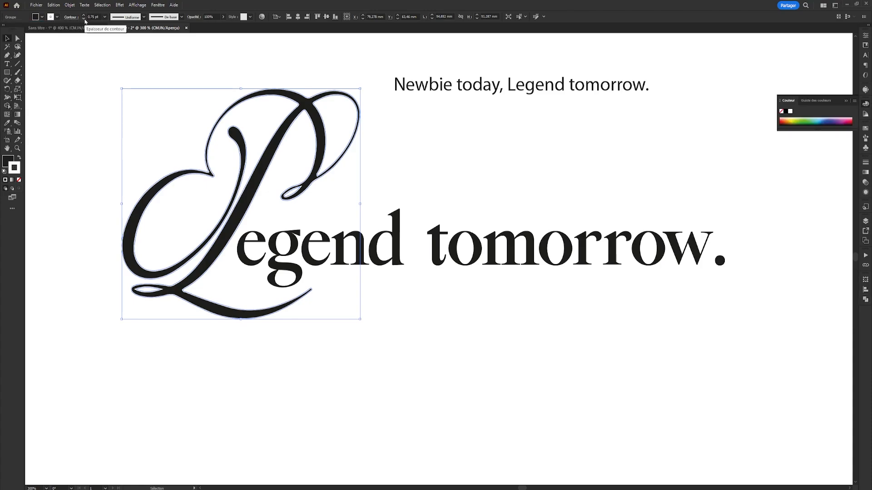
click(84, 19)
click(84, 16)
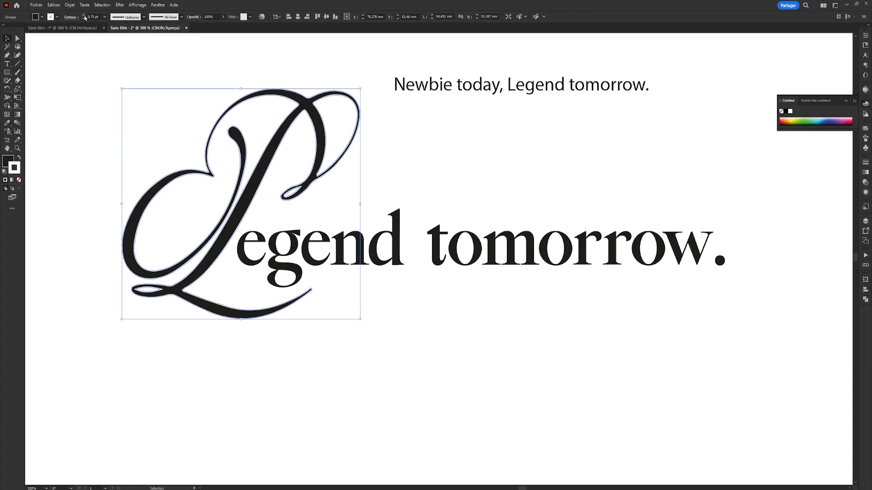
click(88, 54)
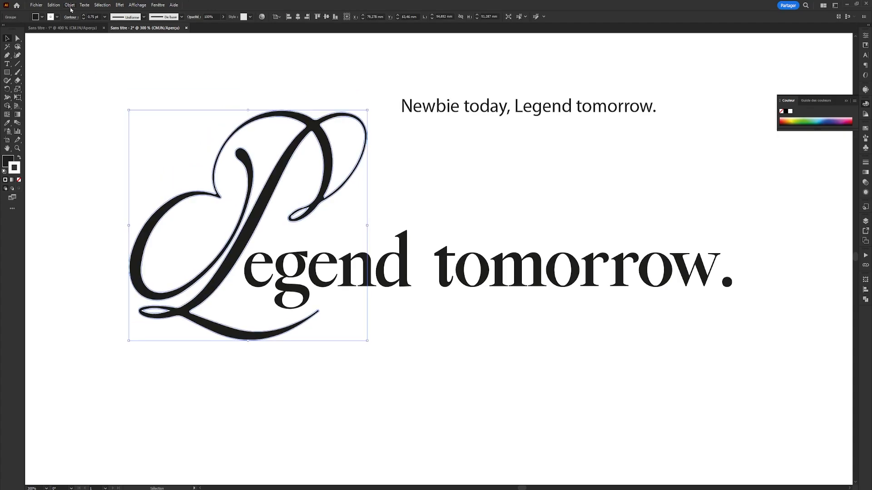
- Expand both the fill and the stroke of the script L into separate shapes
click(70, 5)
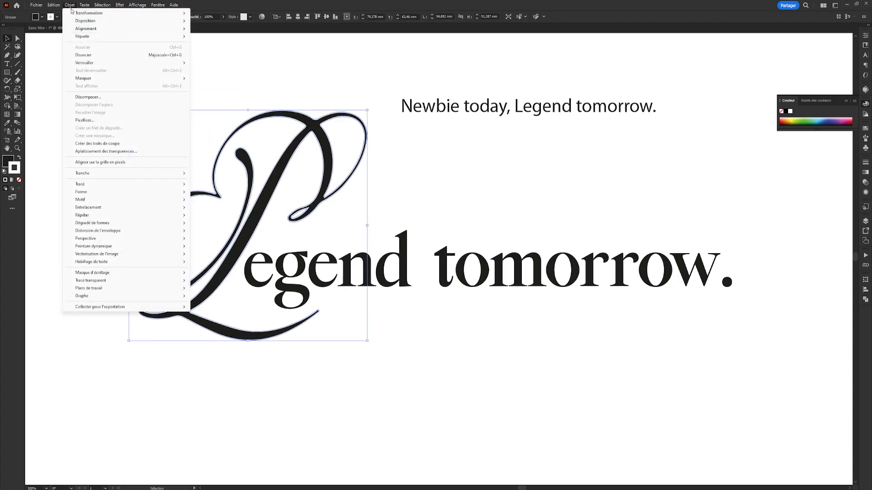
click(118, 100)
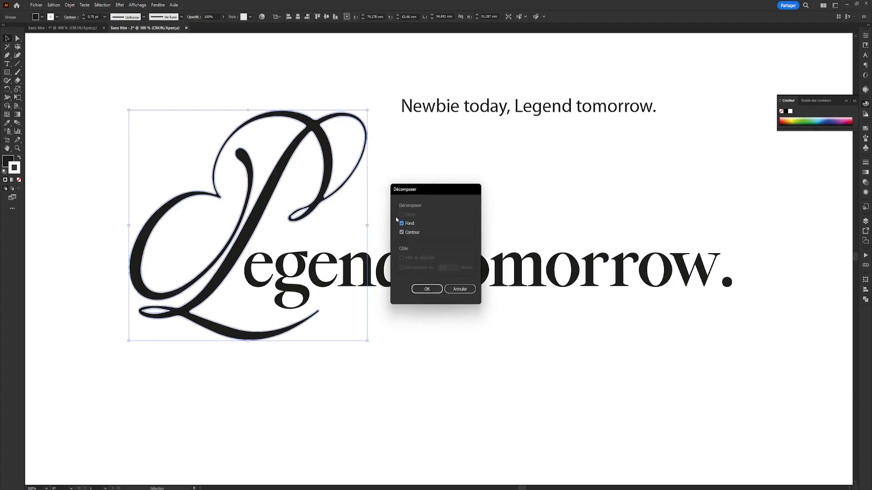
click(427, 288)
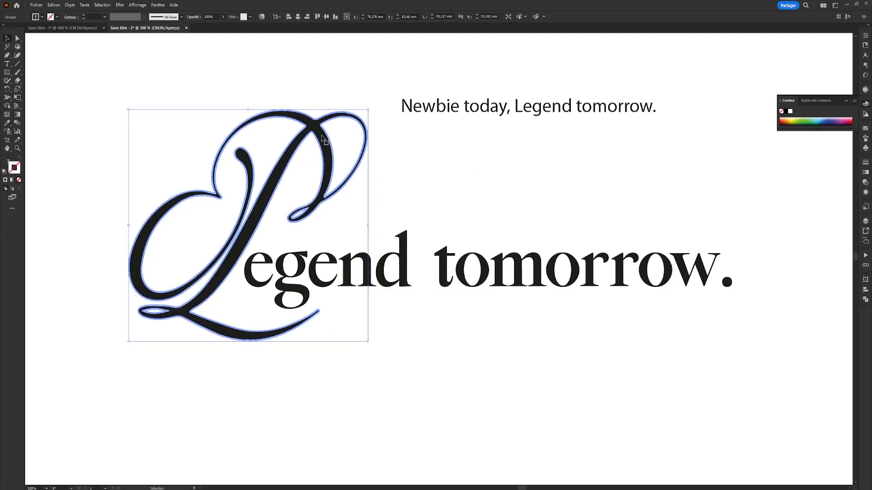
click(323, 108)
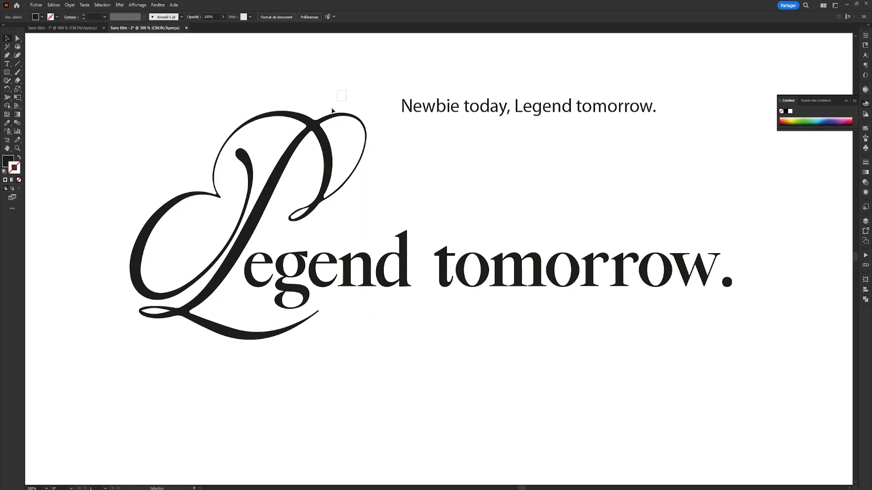
- Divide the expanded script L into separate pieces with the Pathfinder Divide operation
click(332, 111)
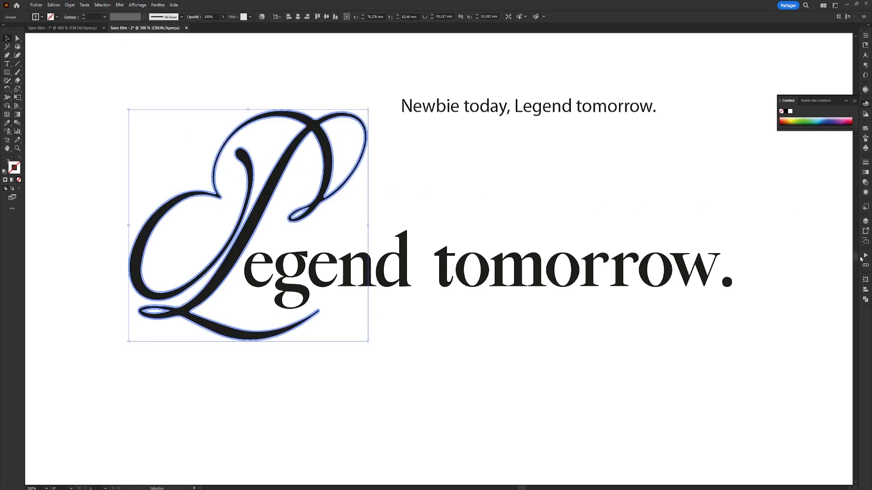
click(866, 299)
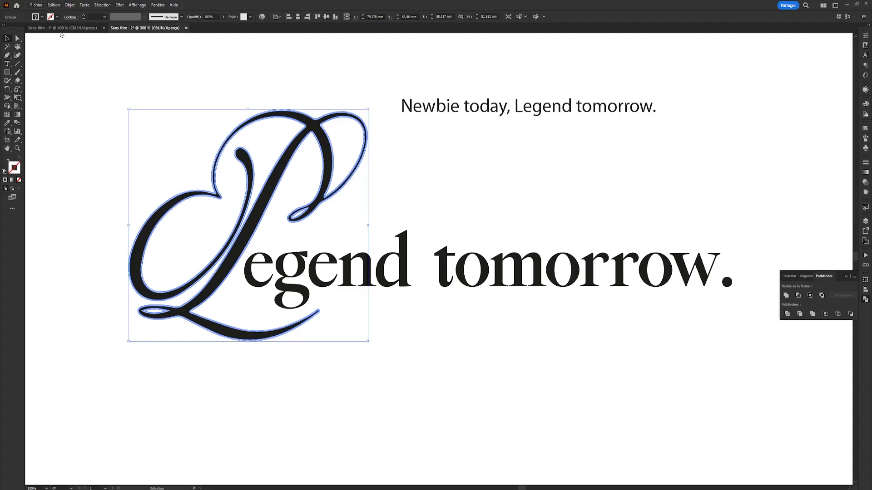
click(155, 5)
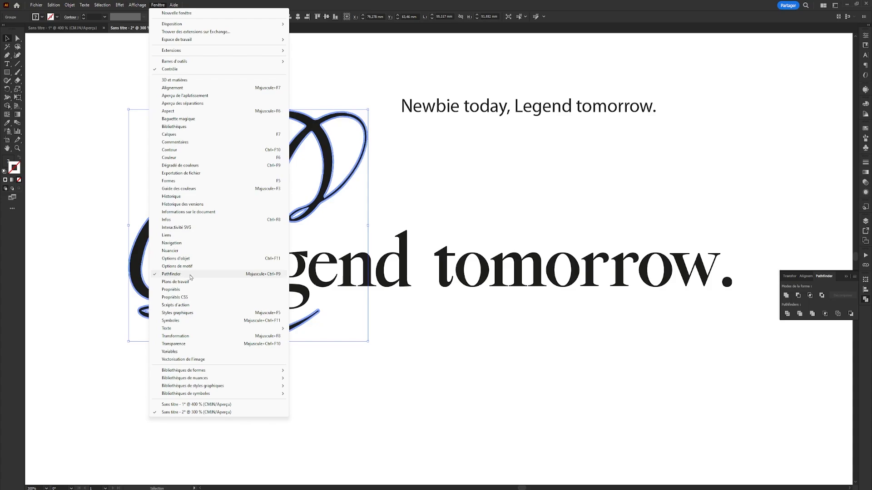
click(837, 287)
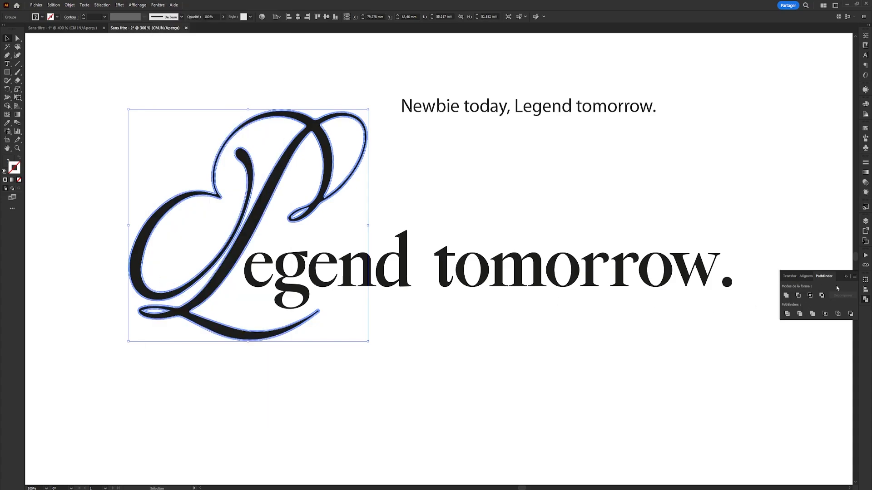
click(787, 314)
scroll(340, 130, up, 6)
scroll(410, 127, down, 4)
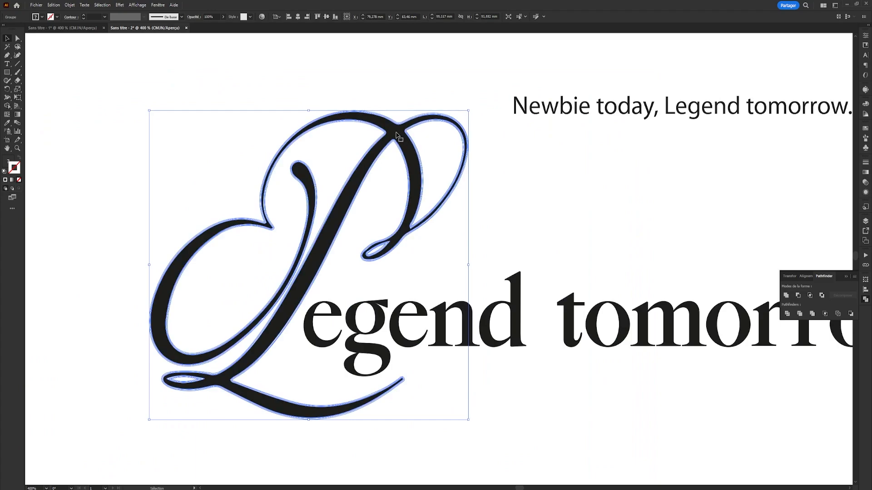
- Isolate the divided script L group, select all its white pieces by matching fill color, and delete them
double_click(397, 135)
key(a)
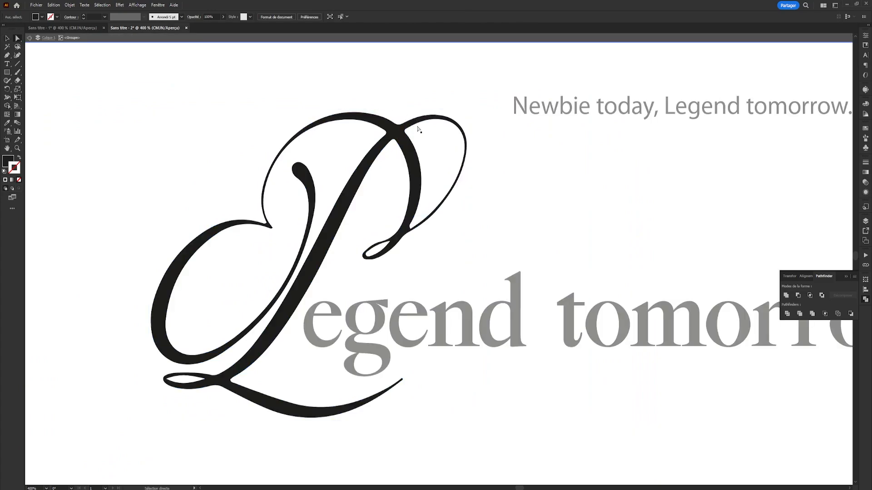
click(417, 129)
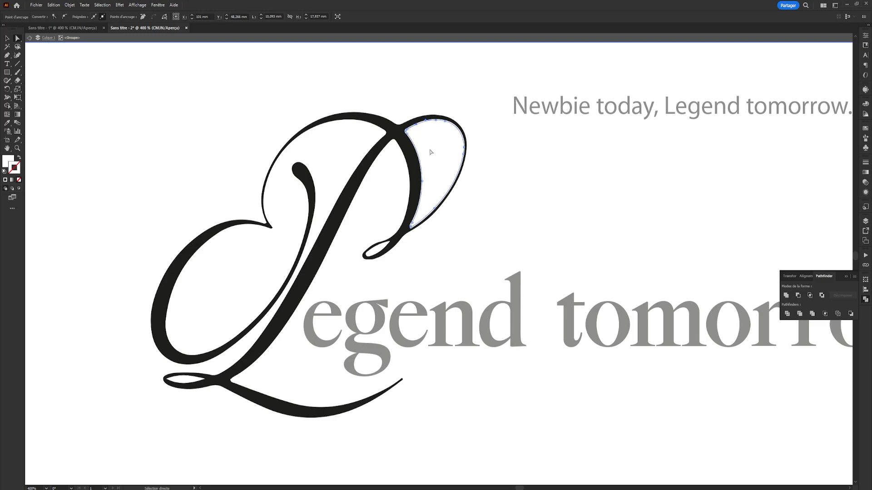
click(103, 6)
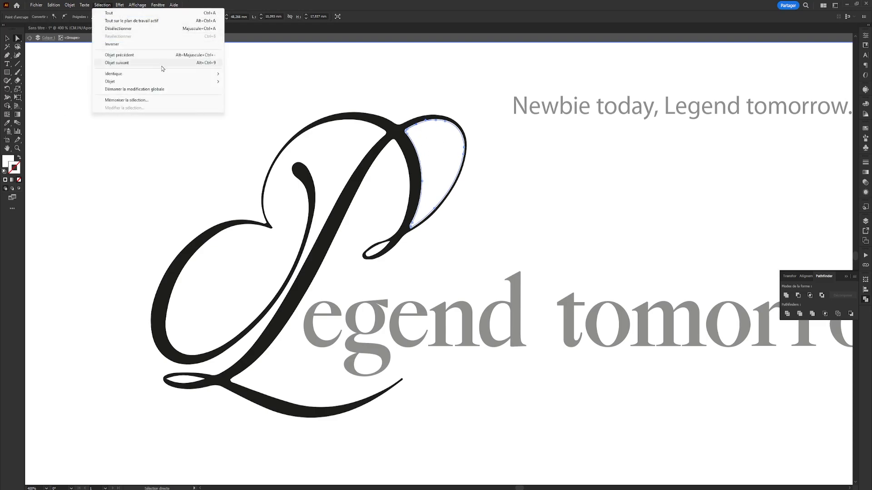
mouse_move(165, 74)
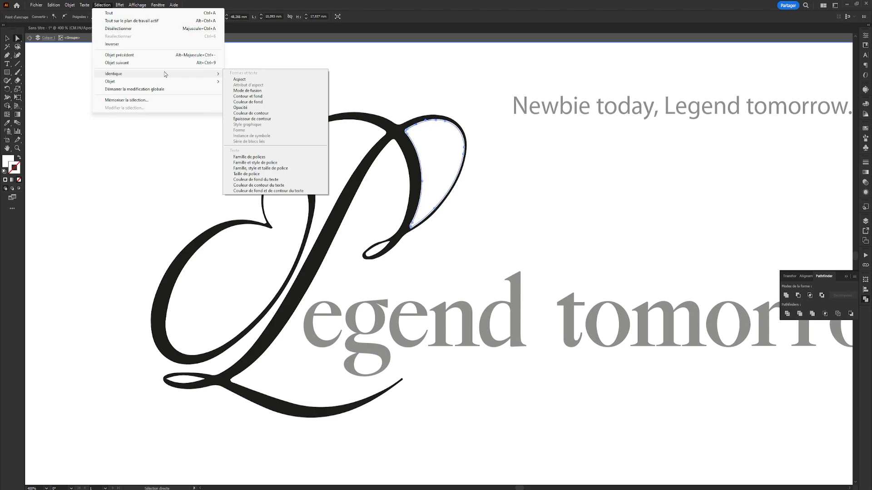
click(286, 102)
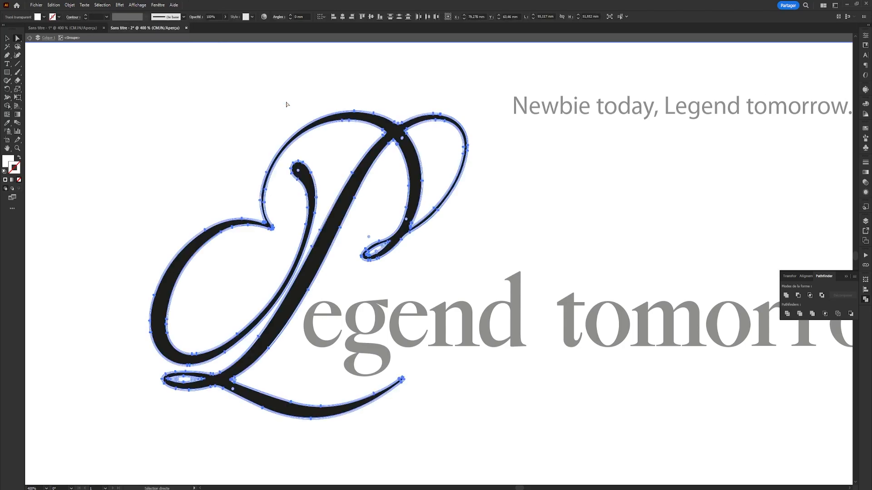
click(286, 104)
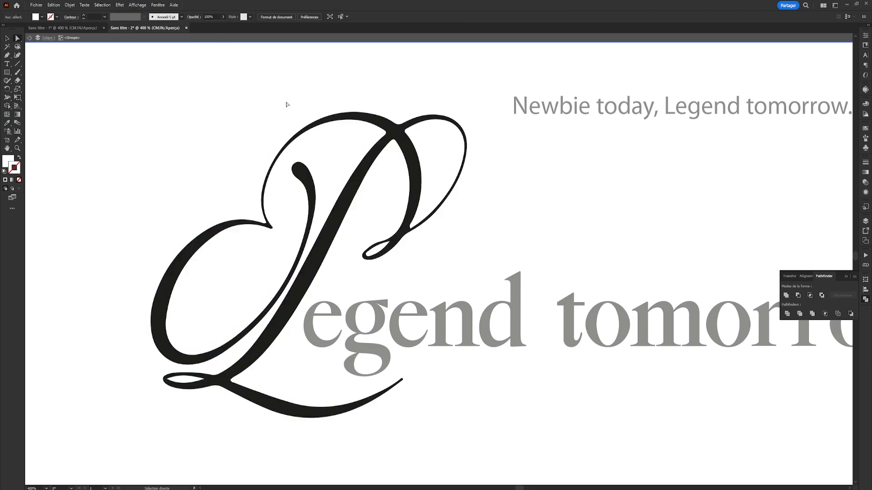
- Select the unfilled leftover pieces inside the L's loops by matching fill color, delete them, and exit the group
drag(412, 134, 403, 134)
double_click(415, 135)
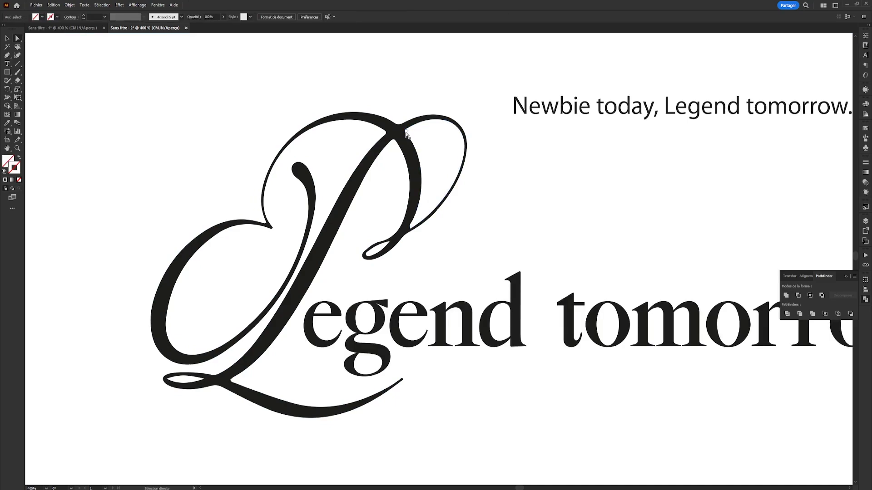
double_click(410, 134)
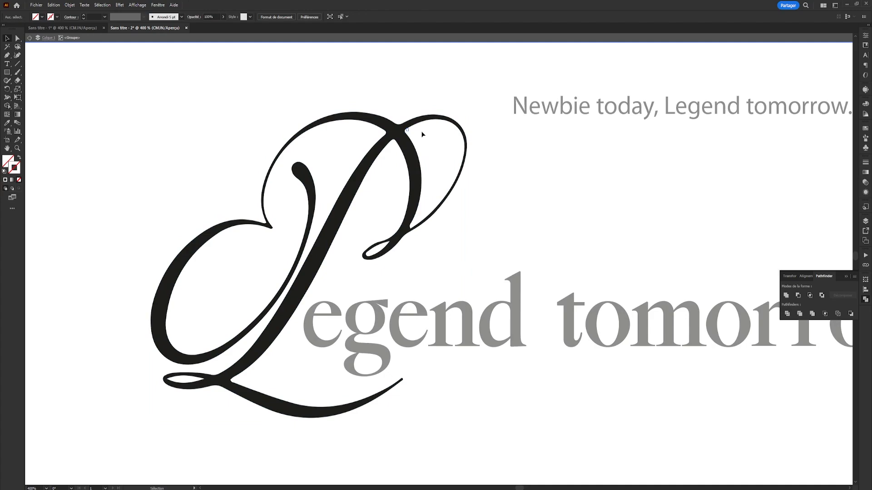
click(410, 134)
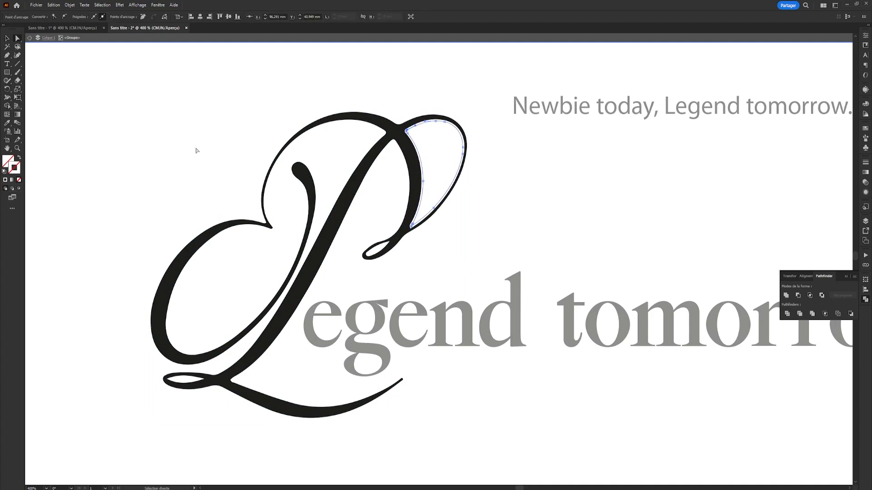
click(8, 163)
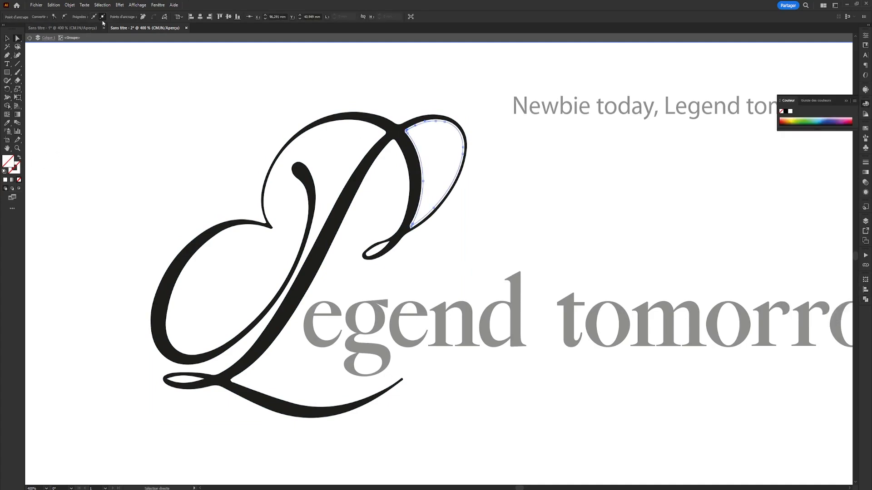
click(102, 5)
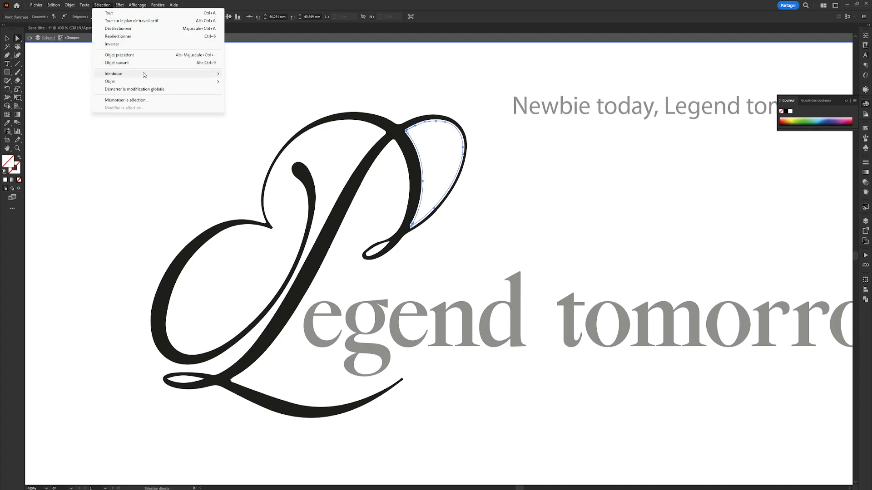
mouse_move(144, 75)
click(284, 97)
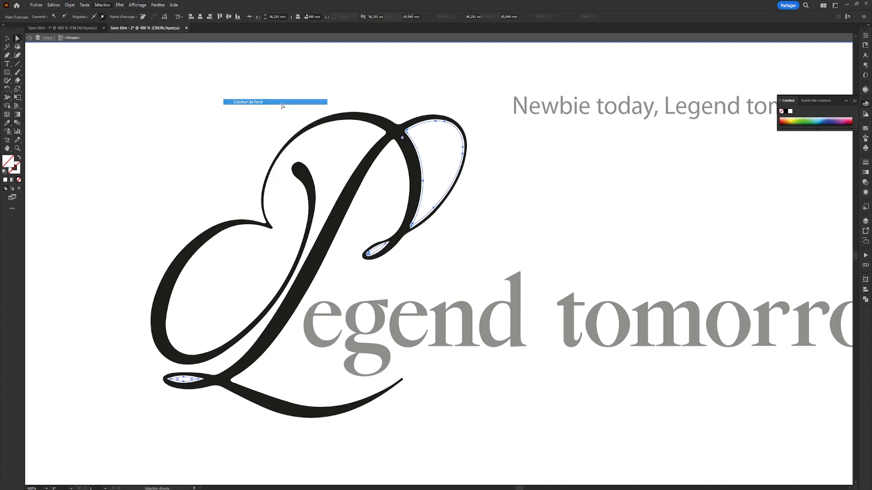
key(Delete)
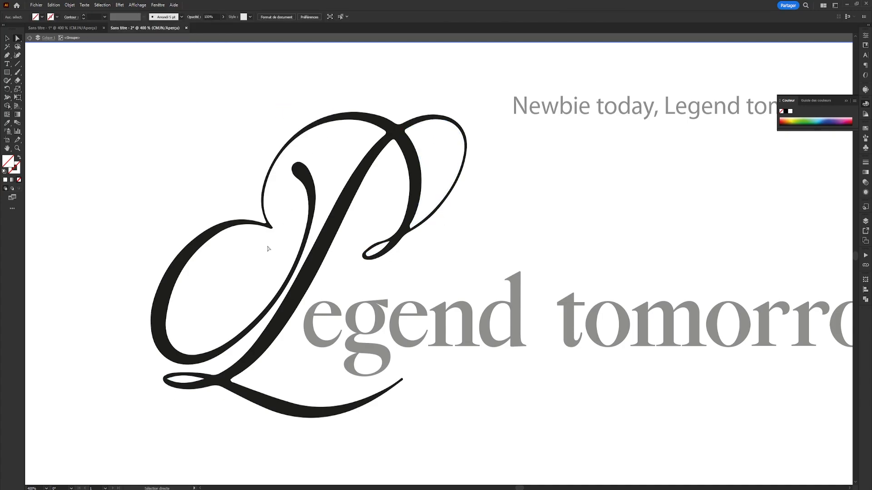
key(Escape)
click(347, 198)
drag(348, 199, 359, 198)
key(ctrl+z)
scroll(533, 226, down, 1)
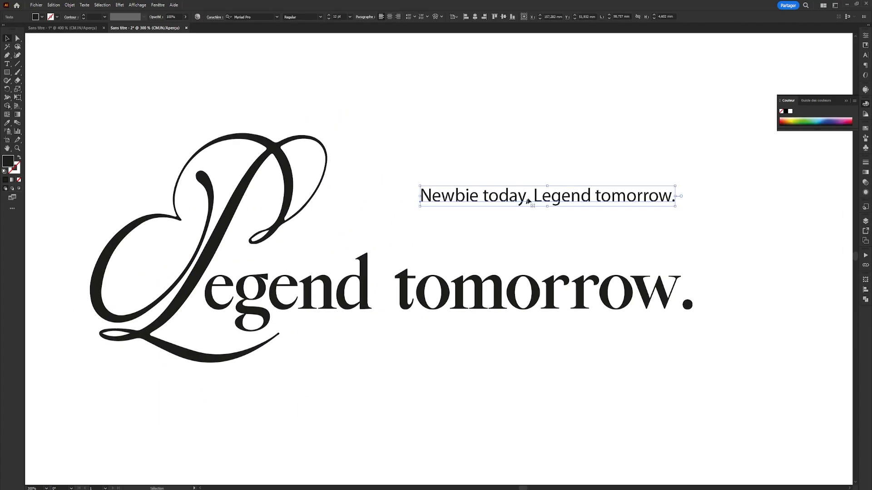
key(a)
click(708, 310)
drag(640, 303, 636, 302)
key(ctrl+z)
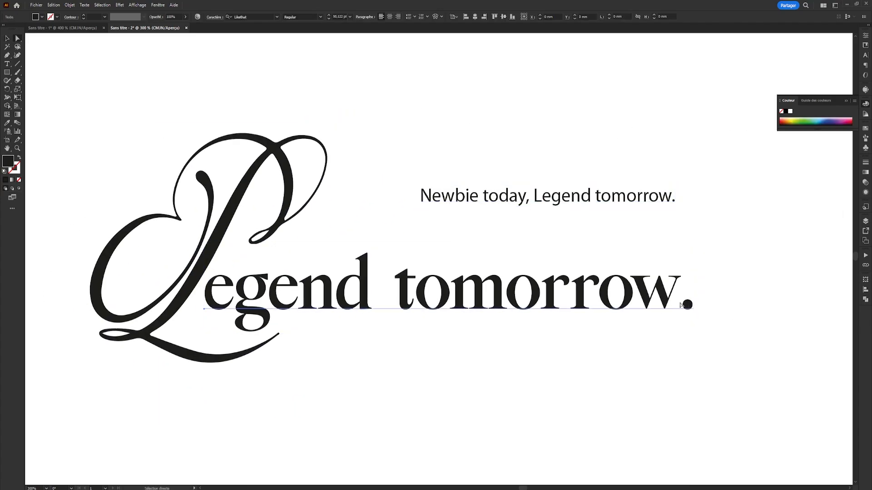
- Convert the "egend tomorrow." text to outlines and move its final period closer to the w
right_click(635, 300)
click(663, 188)
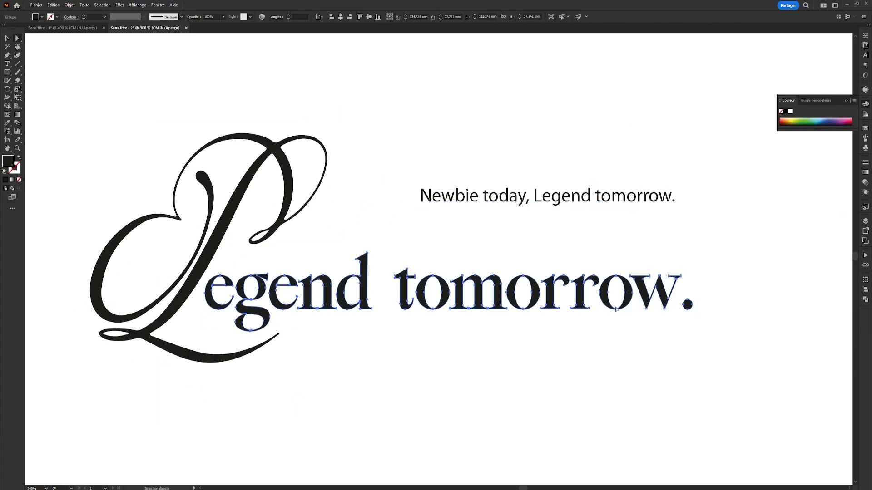
click(698, 306)
scroll(698, 306, up, 3)
drag(672, 311, 650, 307)
scroll(663, 304, down, 3)
click(716, 278)
scroll(723, 265, down, 1)
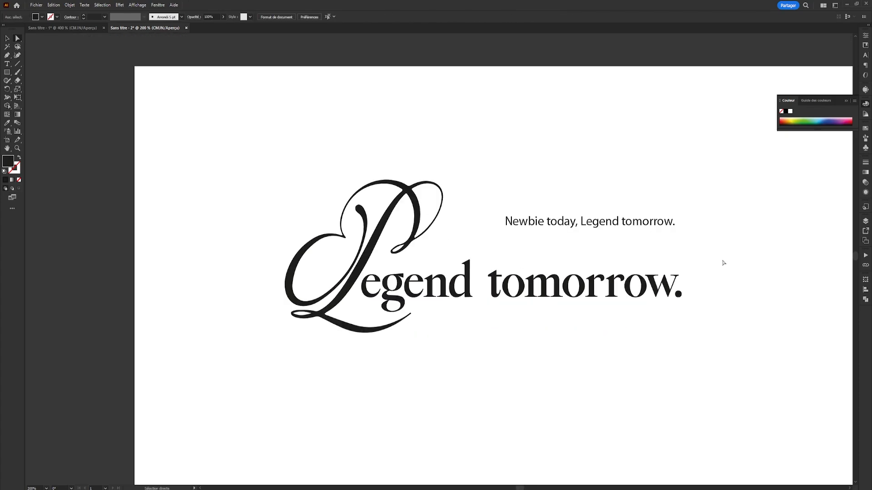
- Copy the script L together with the "egend tomorrow." outlines and switch to the Photoshop document
key(v)
drag(723, 263, 255, 407)
drag(454, 210, 294, 187)
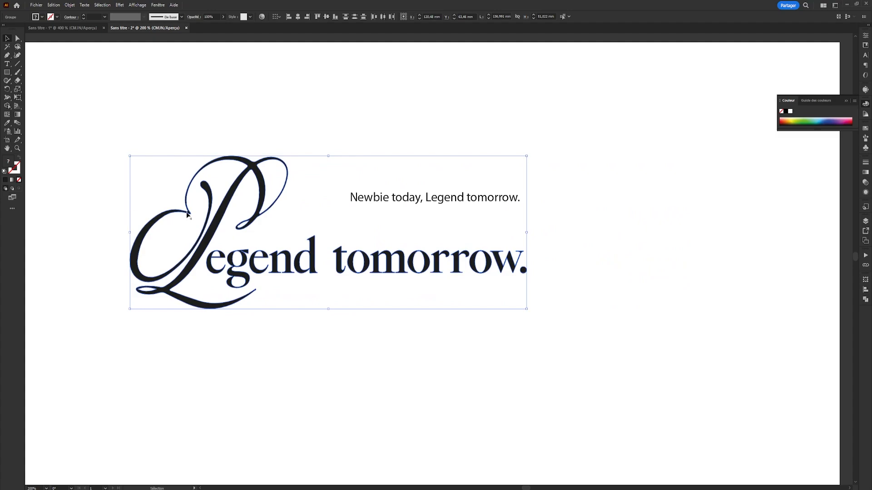
key(ctrl+c)
mouse_move(513, 481)
click(511, 459)
- Paste the lettering as a smart object and place it just above the armoured dog's head
key(ctrl+v)
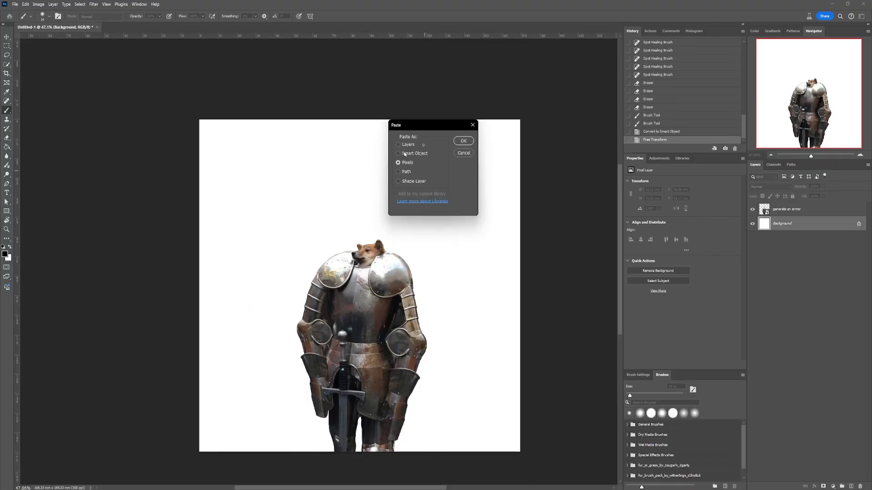
click(405, 155)
click(463, 141)
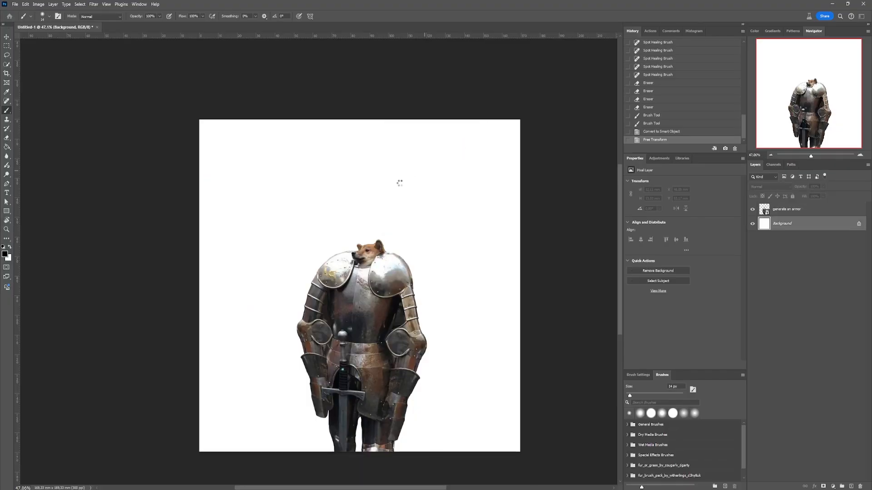
drag(315, 281, 314, 212)
key(b)
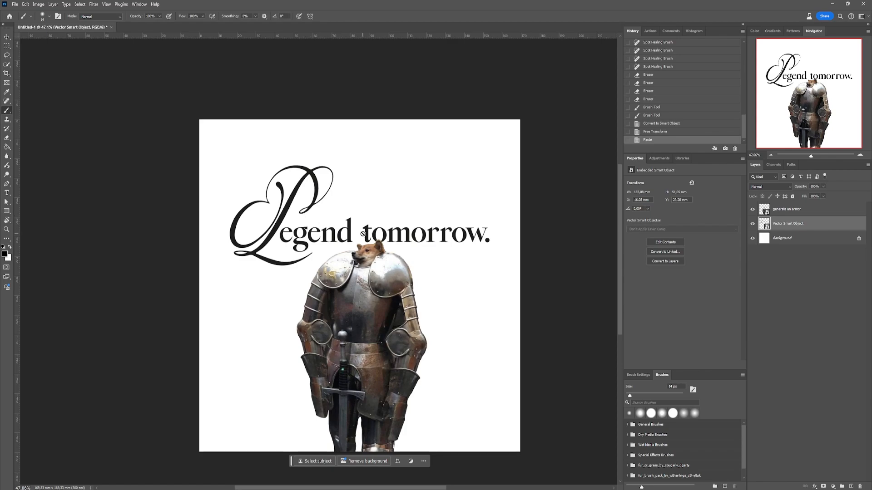
key(v)
click(380, 195)
- Add a text layer reading "NEWBIE TODAY," above the word "tomorrow"
scroll(347, 208, up, 1)
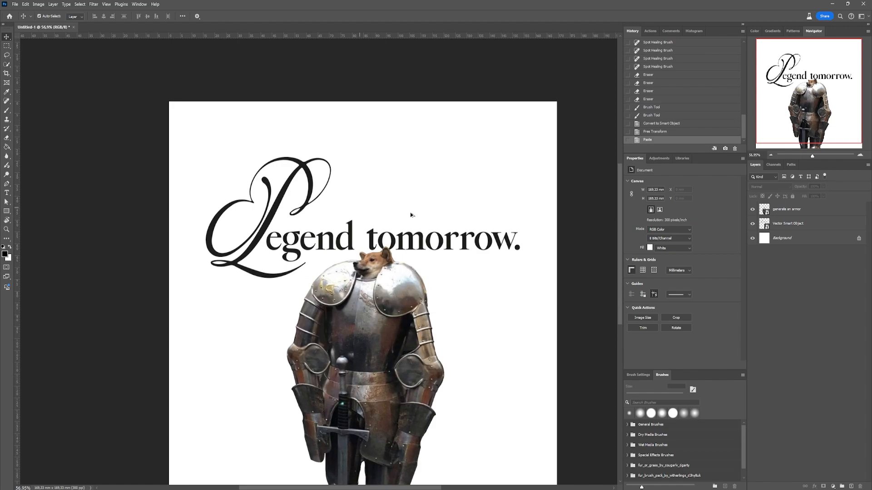
scroll(411, 215, up, 1)
key(t)
click(330, 204)
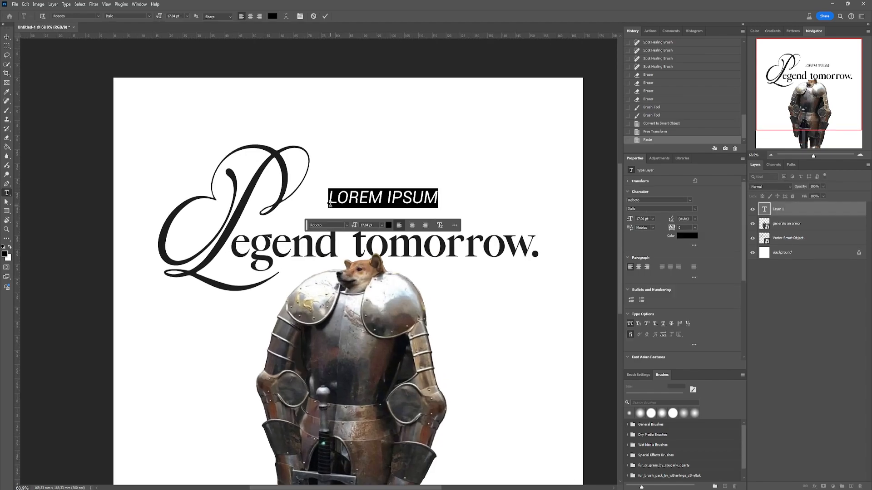
text(NEWBIE )
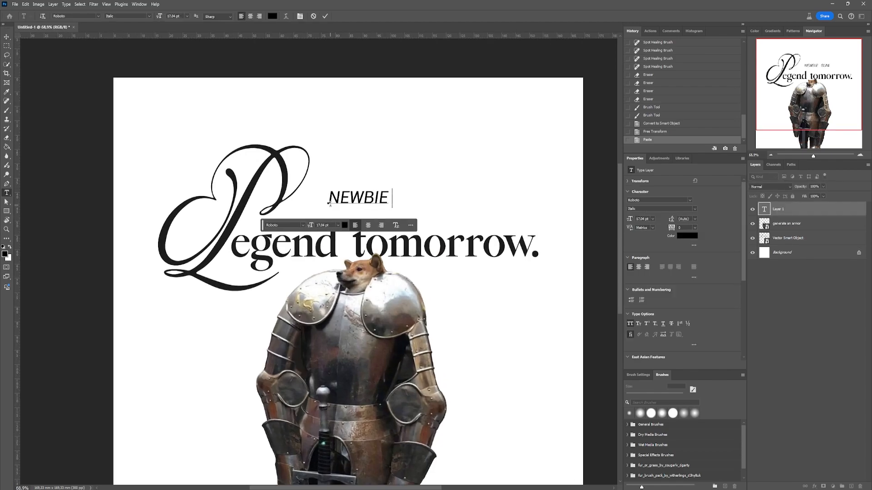
text(TODAY,)
- Set the "Newbie today," text in the Adevas Pixel Regular font and turn off All Caps
key(ctrl+a)
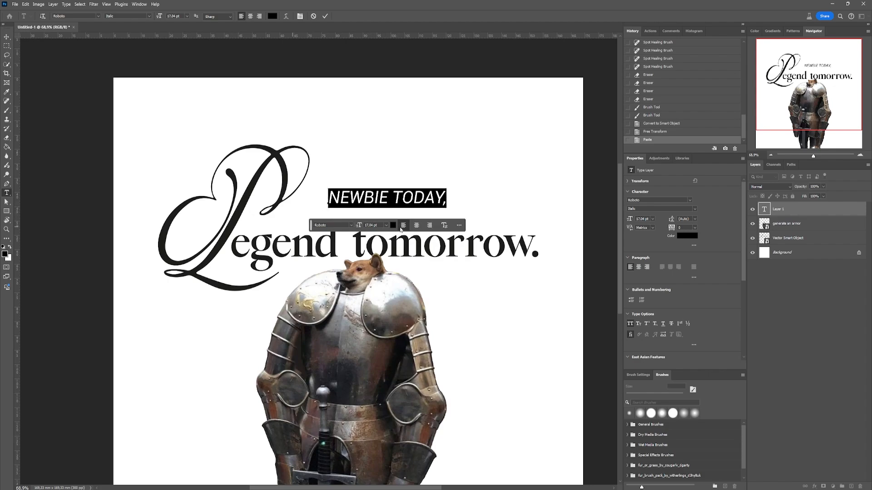
click(663, 199)
text(ade)
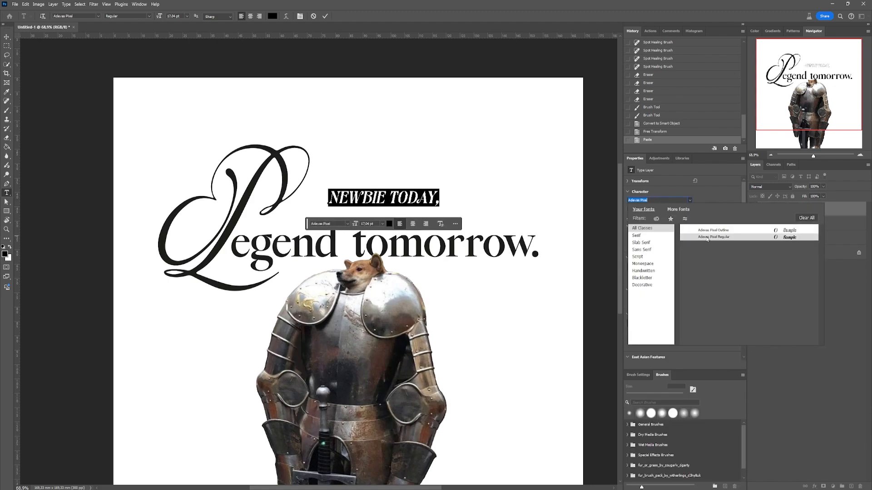
click(707, 238)
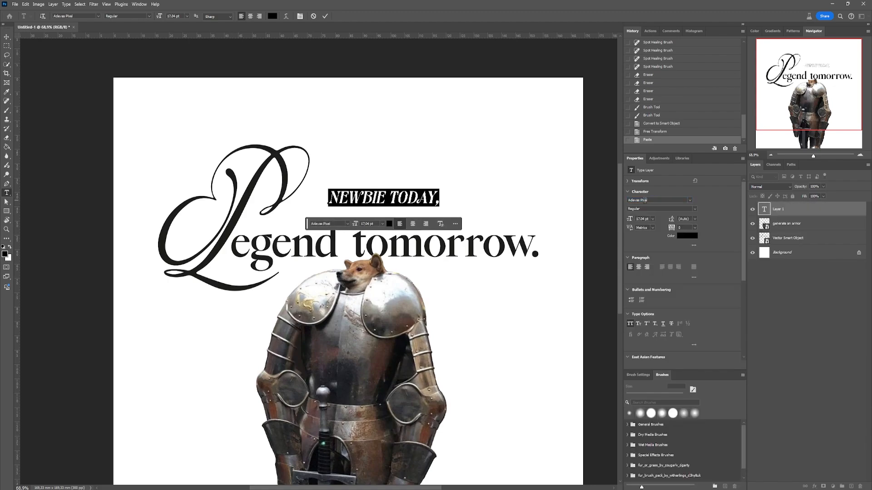
click(630, 323)
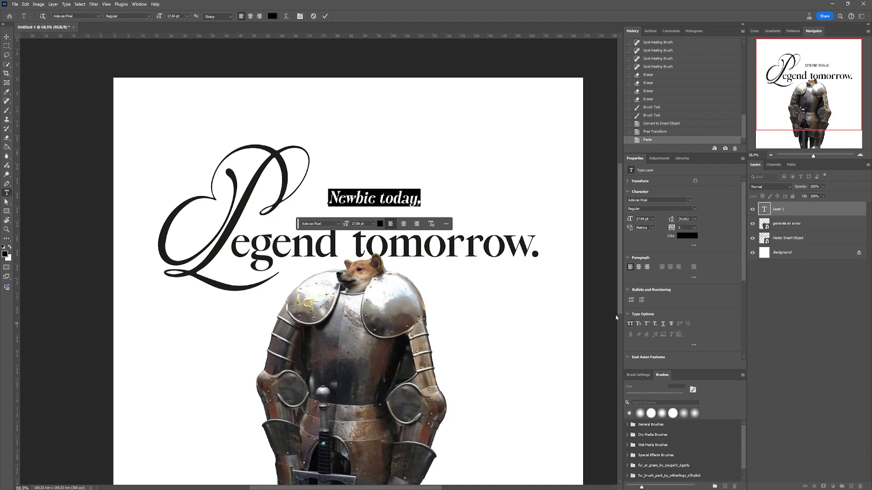
click(7, 37)
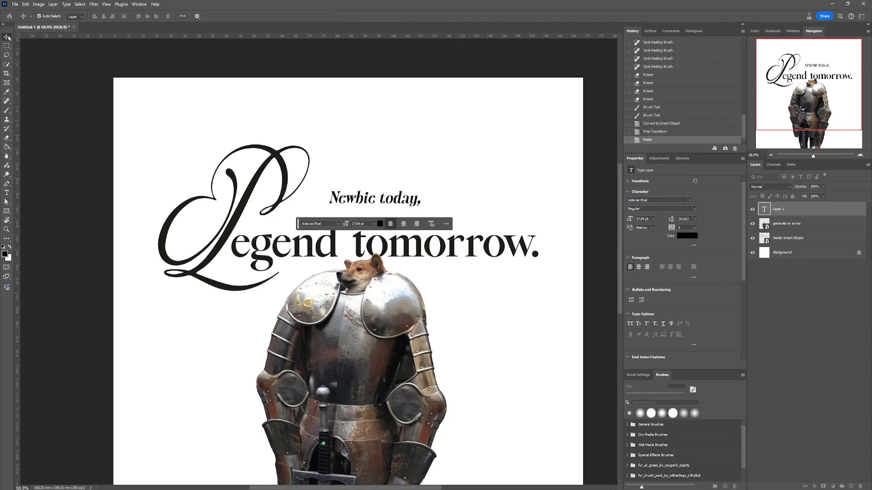
- Scale the "Newbie today," text up to about 44 pt, filling the space between the script L and the final period
key(ctrl+t)
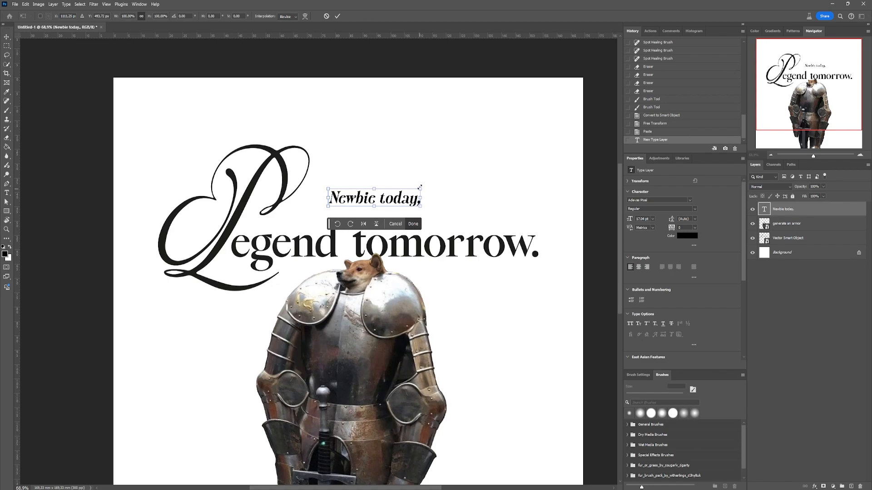
drag(421, 189, 534, 163)
mouse_move(474, 193)
mouse_down()
mouse_move(447, 206)
mouse_move(475, 206)
mouse_up()
mouse_move(328, 203)
mouse_down()
mouse_move(303, 202)
mouse_move(328, 201)
mouse_up()
drag(516, 204, 530, 204)
drag(312, 224, 343, 232)
key(Return)
- Nudge "Newbie today," left and up so it sits just above "egend tomorrow." with their right edges aligned
key(ctrl+z)
click(344, 210)
key(Left)
key(Left)
key(Left)
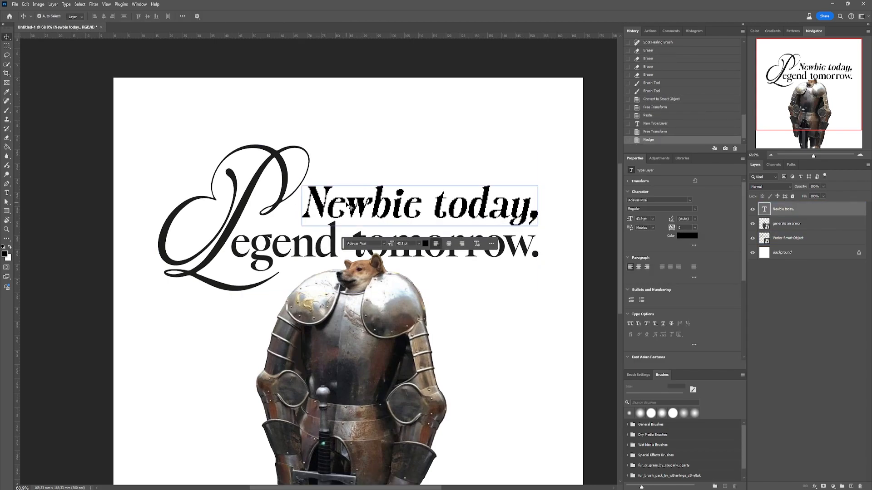
key(Up)
key(Up)
- Open the contents of the "Legend tomorrow." vector smart object for editing in Illustrator
click(342, 233)
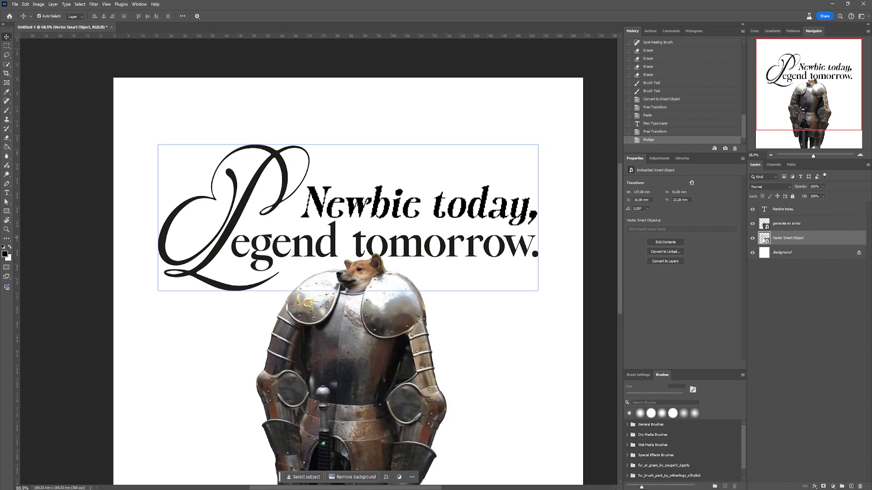
double_click(764, 238)
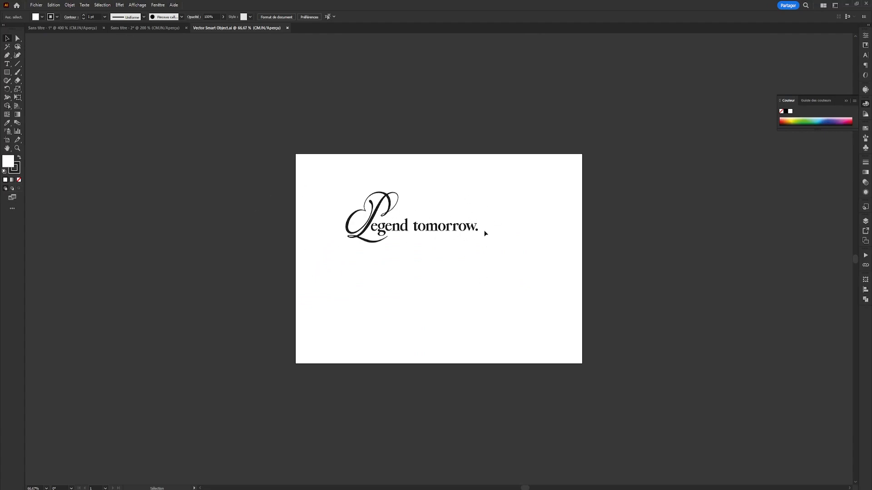
scroll(423, 220, up, 2)
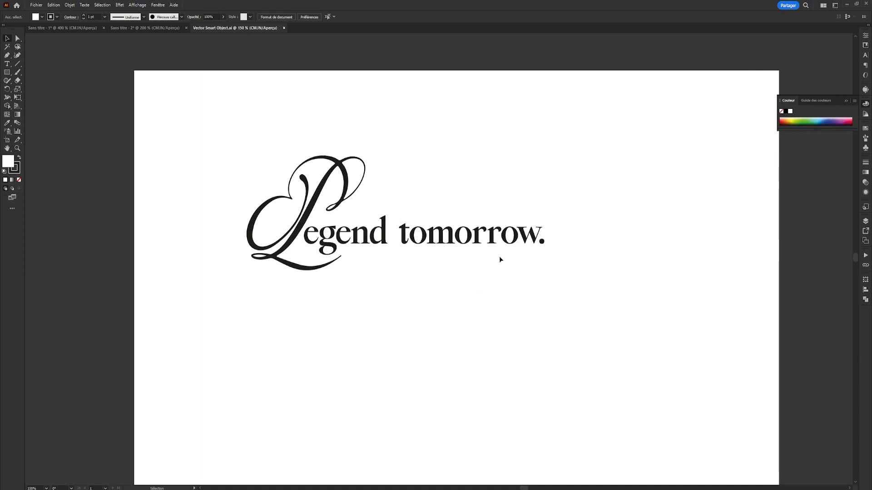
scroll(370, 206, up, 4)
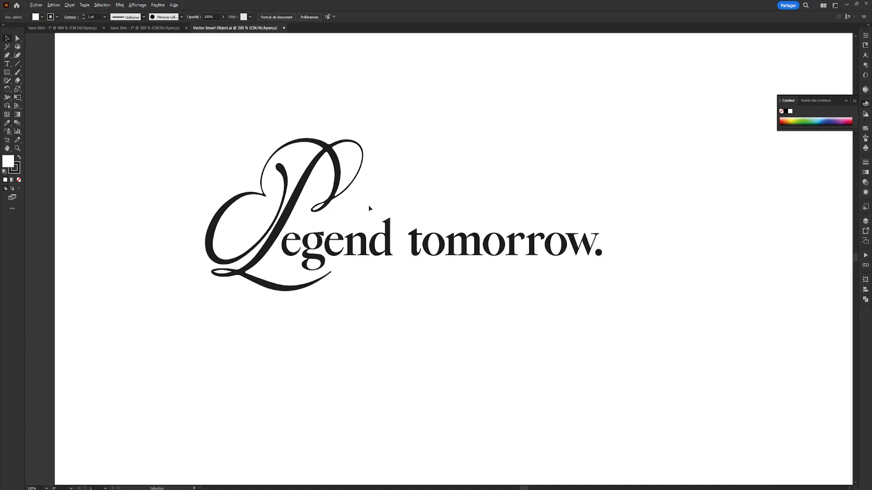
- Shorten the ascender of the "d" in "egend" by moving its upper anchor points straight down
key(a)
drag(384, 227, 471, 281)
drag(400, 216, 448, 270)
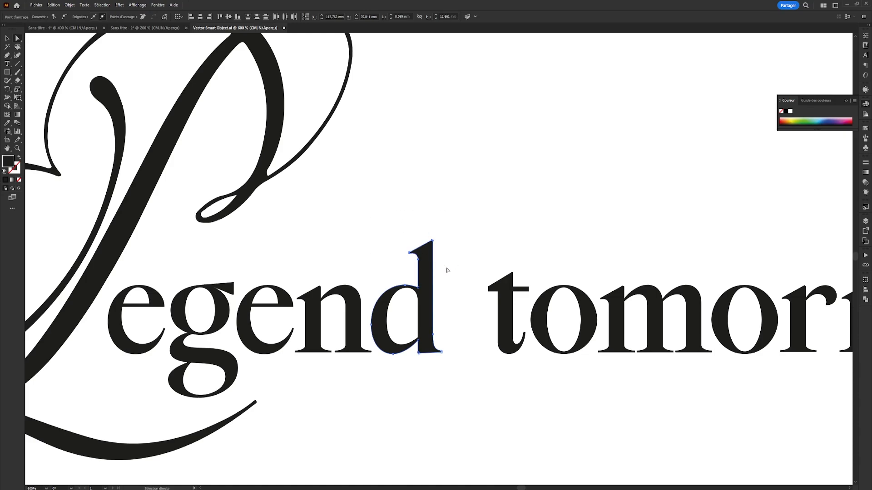
click(471, 271)
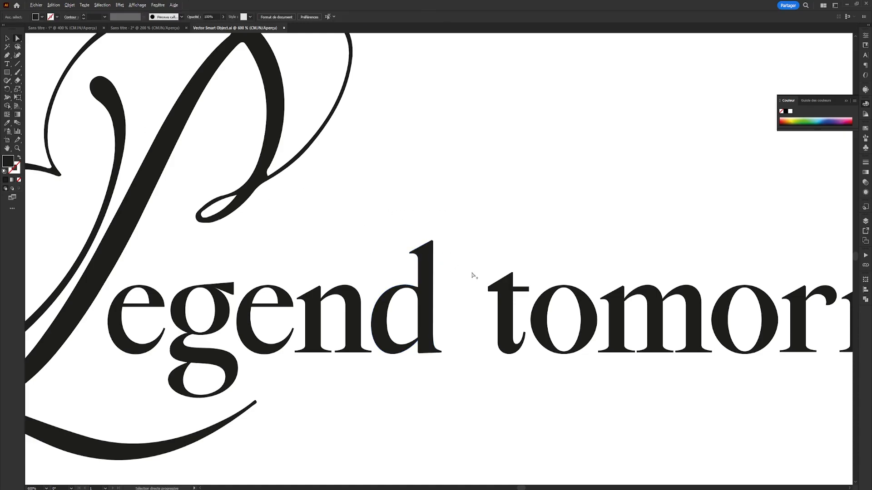
scroll(471, 271, up, 2)
click(394, 211)
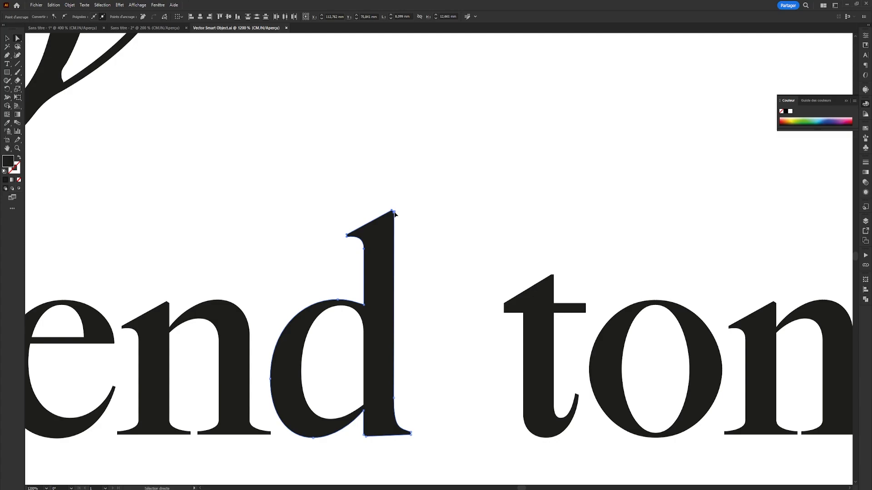
drag(394, 213, 394, 245)
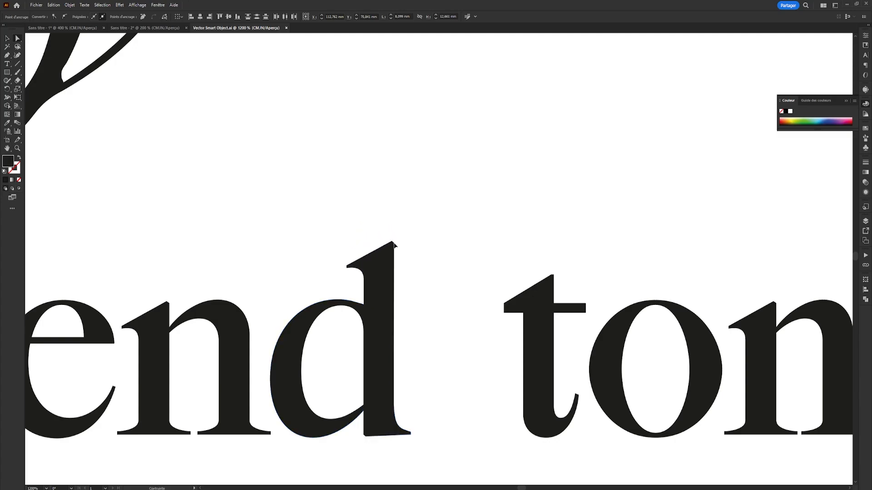
click(497, 229)
- Move all the letters of "tomorrow." closer to "egend" to tighten the word space
scroll(497, 229, down, 3)
drag(493, 205, 725, 355)
key(v)
key(a)
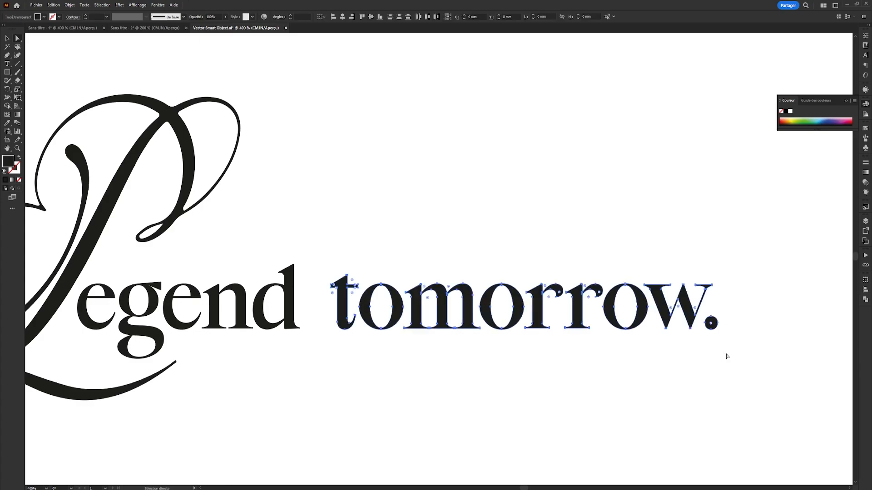
key(v)
drag(343, 309, 329, 309)
click(378, 224)
scroll(377, 223, down, 1)
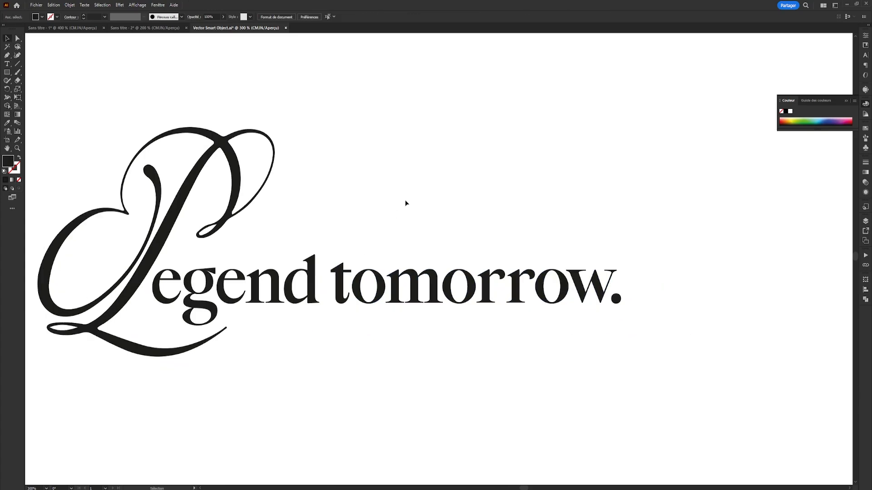
- Save the edited vector smart object and switch back to Photoshop
drag(400, 187, 449, 202)
key(ctrl+s)
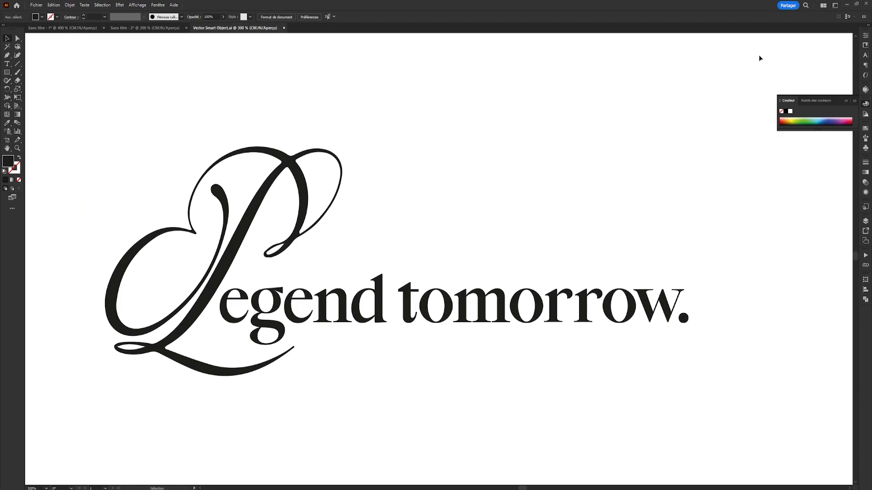
click(847, 5)
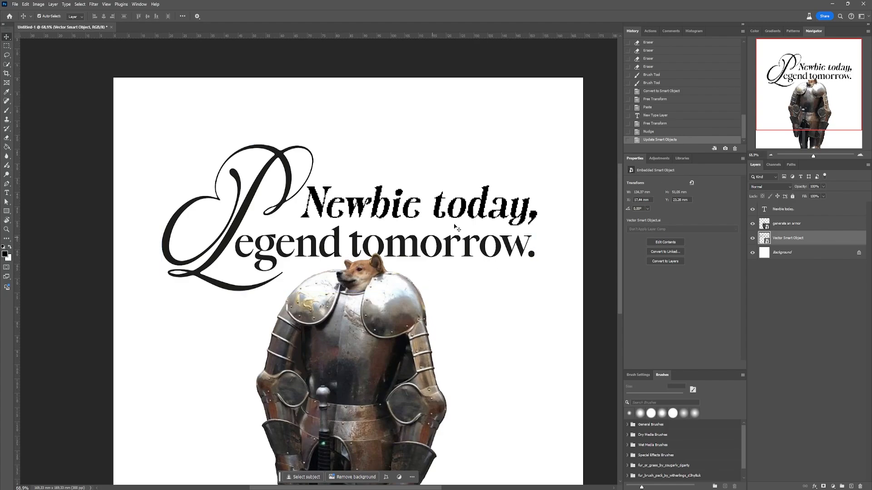
- Scale the "Newbie today," text down slightly to about 42.5 pt so it fits above "egend tomorrow."
drag(488, 220, 477, 219)
key(ctrl+z)
drag(317, 205, 318, 206)
key(ctrl+t)
drag(537, 181, 530, 184)
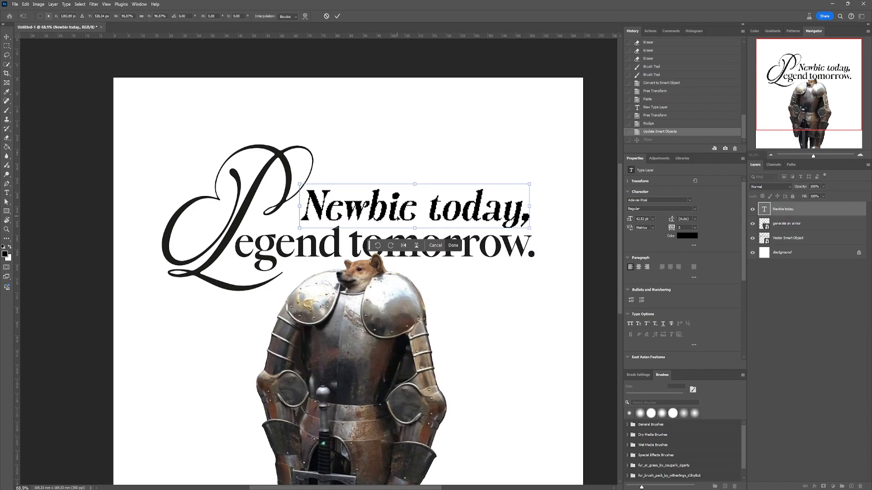
key(Return)
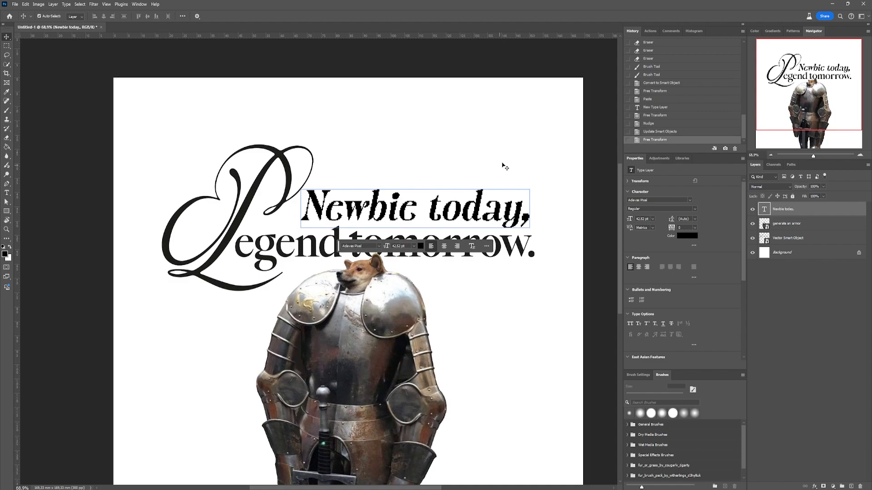
- Add a Gradient Map adjustment layer above all the other layers
scroll(503, 165, down, 2)
click(597, 252)
drag(595, 252, 541, 232)
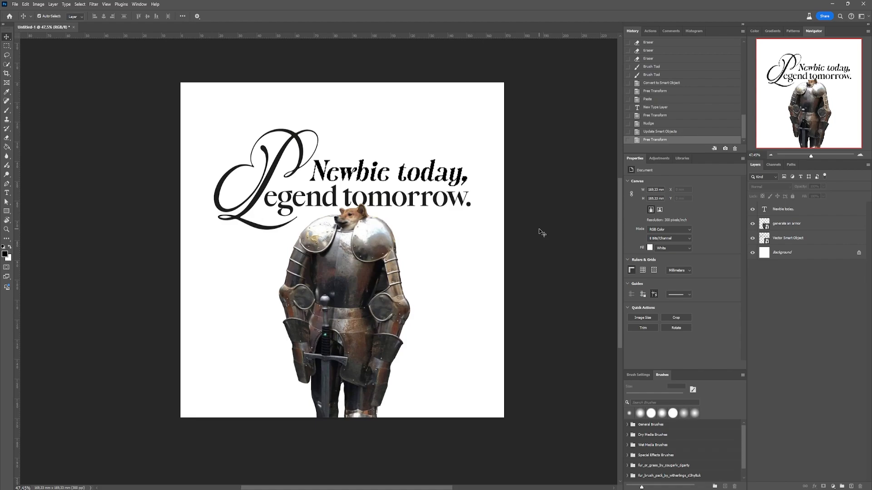
click(346, 282)
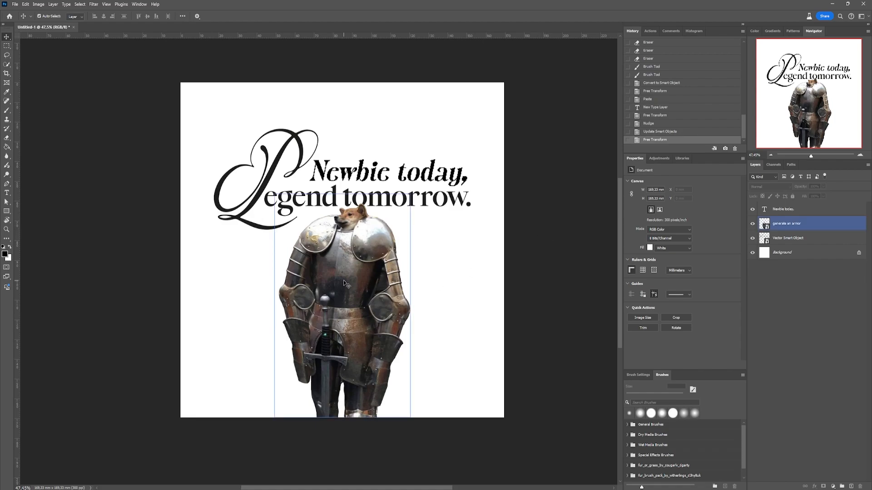
scroll(347, 283, up, 2)
click(803, 277)
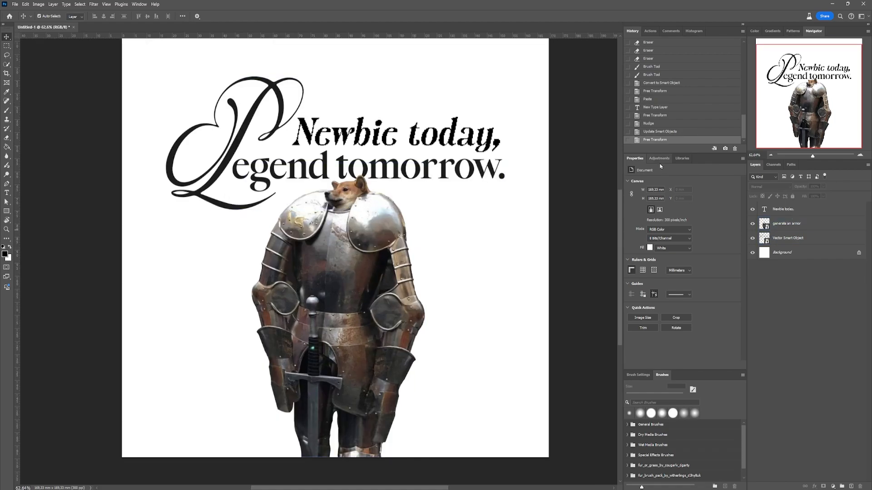
click(660, 159)
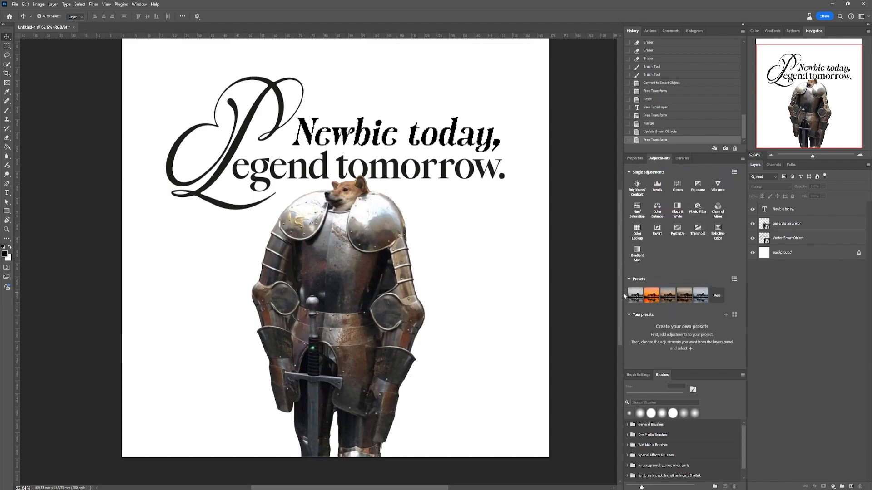
click(638, 254)
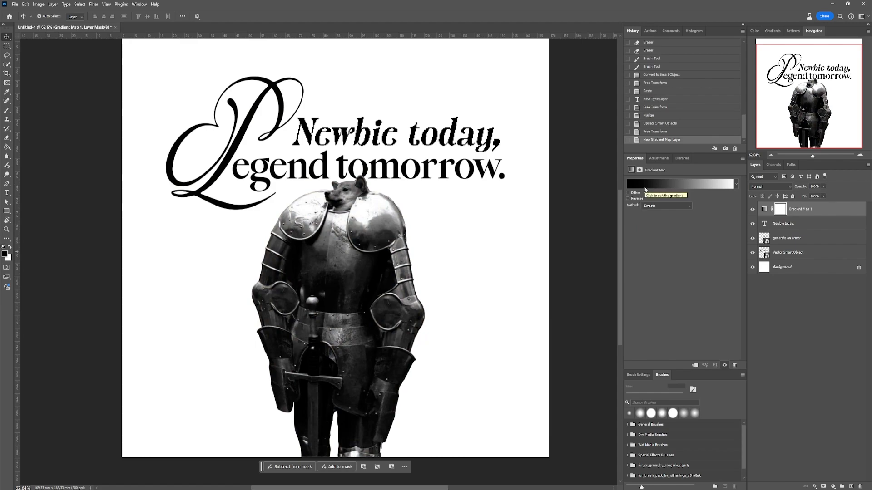
- Add a colour stop at 69% of the gradient map and set it to orange #f1ab25
click(668, 184)
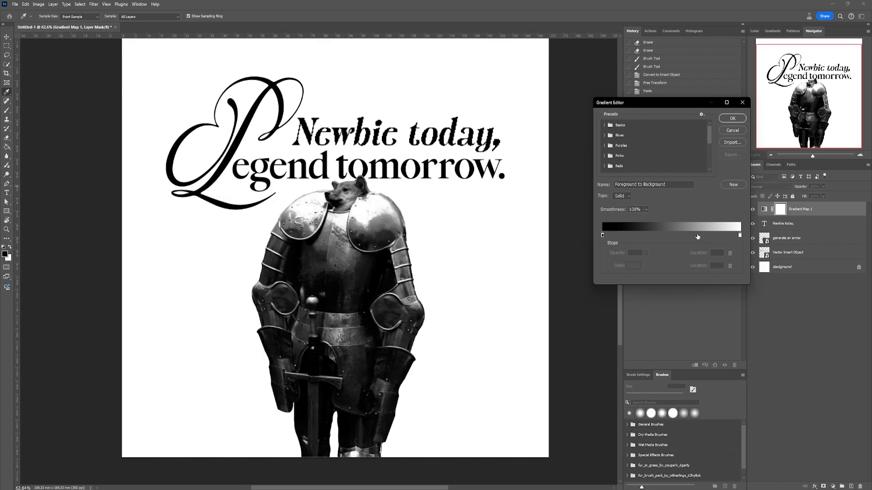
click(697, 236)
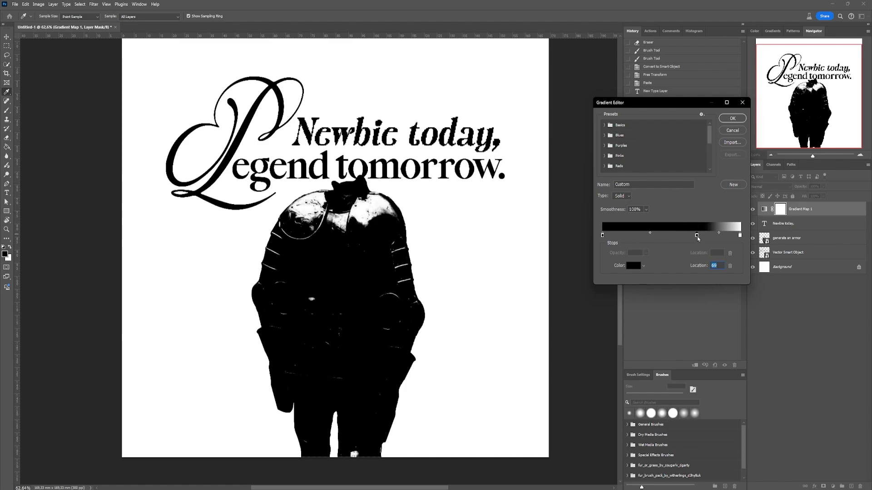
double_click(697, 236)
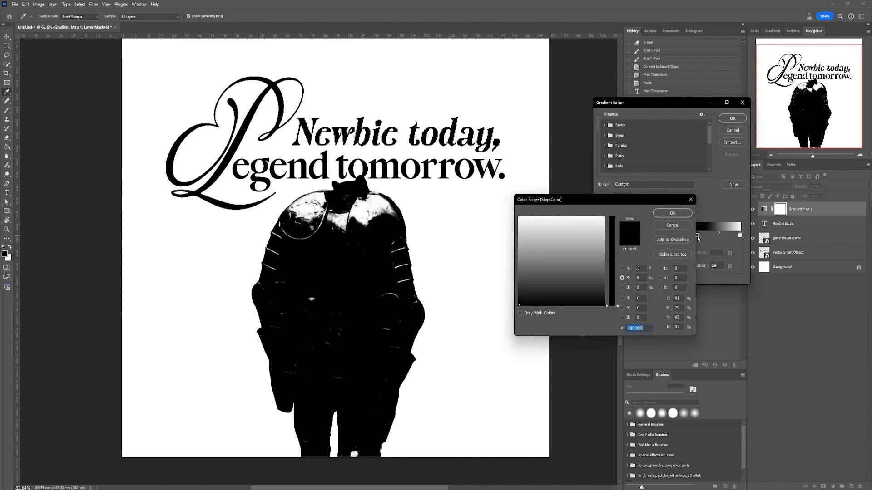
text(eadb30)
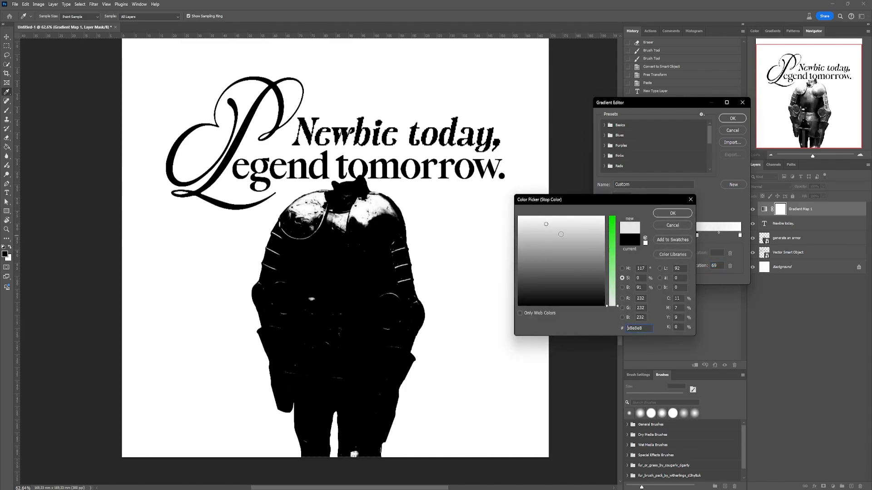
drag(529, 222, 528, 219)
click(608, 240)
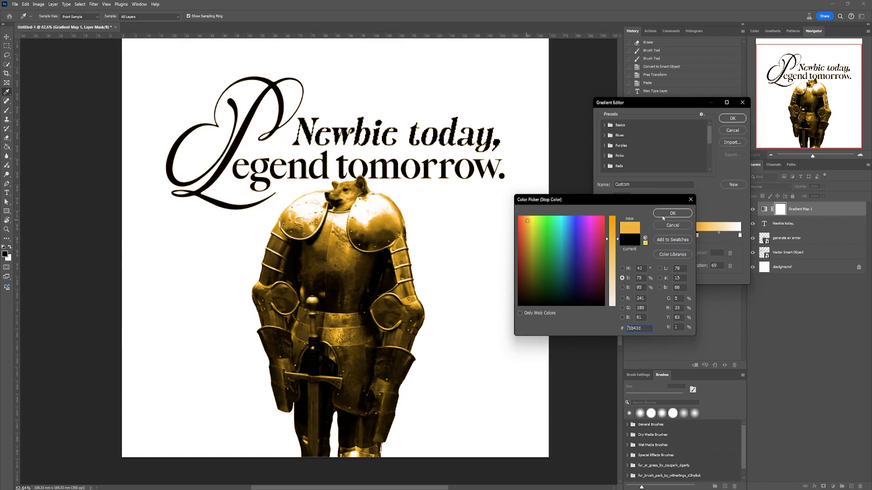
click(611, 231)
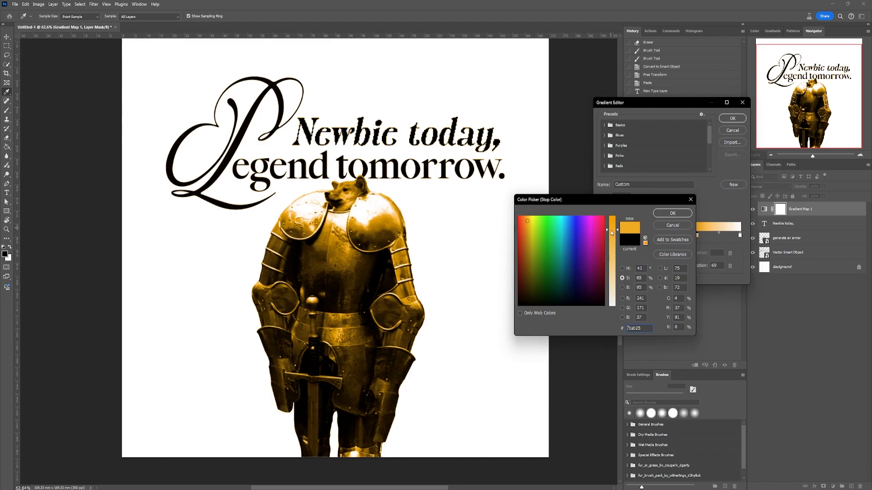
click(671, 213)
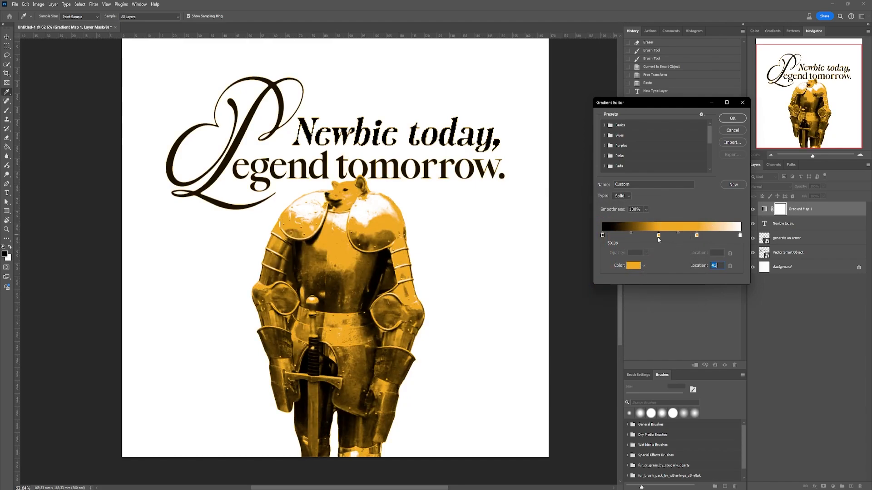
- Recolour the gradient's 41% stop light grey and add another light grey stop between the orange and white stops
double_click(658, 236)
drag(520, 227, 517, 239)
click(671, 214)
drag(603, 236, 675, 238)
click(719, 236)
double_click(719, 237)
click(517, 239)
click(671, 214)
- Reposition the gradient stops: light grey at 45%, orange at 63%, black slightly inward and white at the far end
click(697, 236)
drag(696, 237, 736, 237)
drag(675, 237, 683, 237)
drag(613, 237, 622, 237)
mouse_move(683, 237)
mouse_down()
mouse_move(655, 237)
mouse_move(691, 237)
mouse_up()
drag(656, 236, 665, 237)
double_click(665, 236)
click(672, 213)
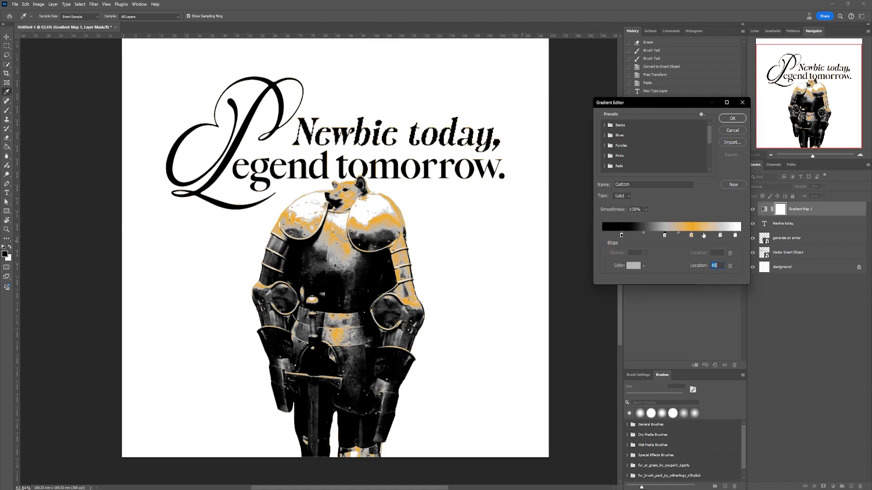
drag(735, 235, 740, 236)
- Re-pick the orange of the 63% gradient stop and lighten the black stop to a dark grey
double_click(691, 235)
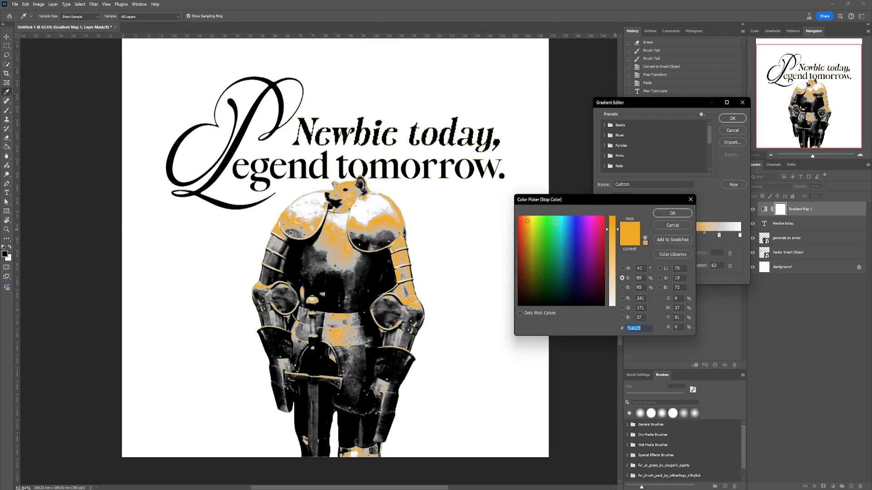
drag(555, 223, 528, 221)
click(672, 213)
double_click(622, 235)
click(520, 293)
click(672, 213)
- Darken the grey gradient stop at 37% to a medium grey
double_click(657, 236)
click(518, 255)
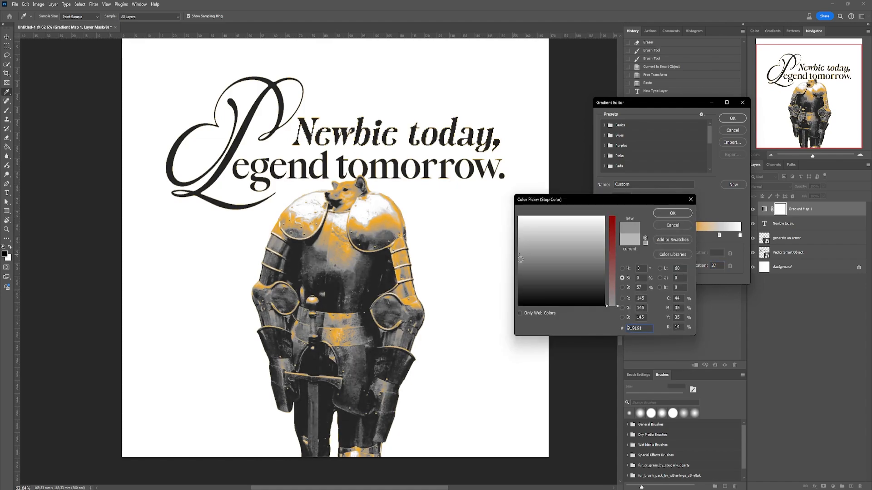
mouse_move(521, 260)
mouse_down()
mouse_move(529, 261)
mouse_move(519, 263)
mouse_up()
click(672, 213)
- Shift the orange stop to 69%, move the highlight stop to 88% and set the highlight to a very light grey
double_click(719, 236)
drag(691, 236, 725, 237)
click(519, 227)
click(672, 214)
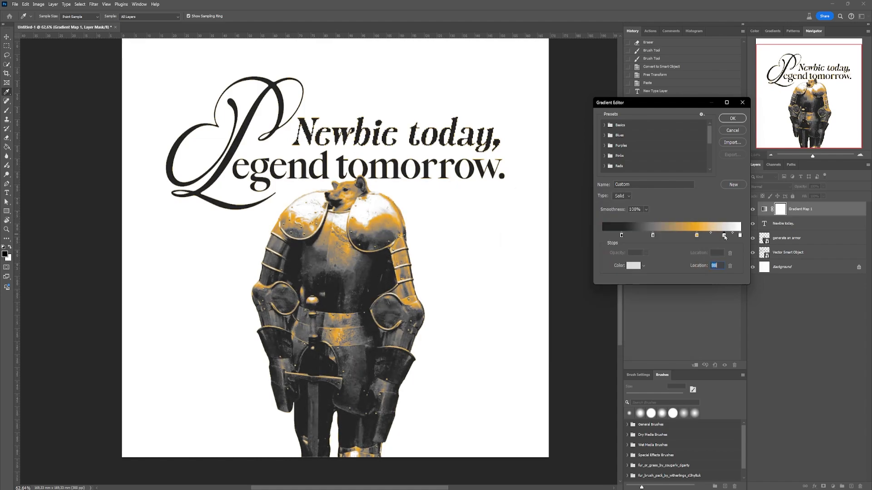
- Add a light grey stop between the medium grey and orange stops, recheck the orange and apply the gradient
click(670, 236)
double_click(670, 236)
click(519, 242)
click(672, 213)
double_click(697, 235)
click(612, 236)
click(672, 213)
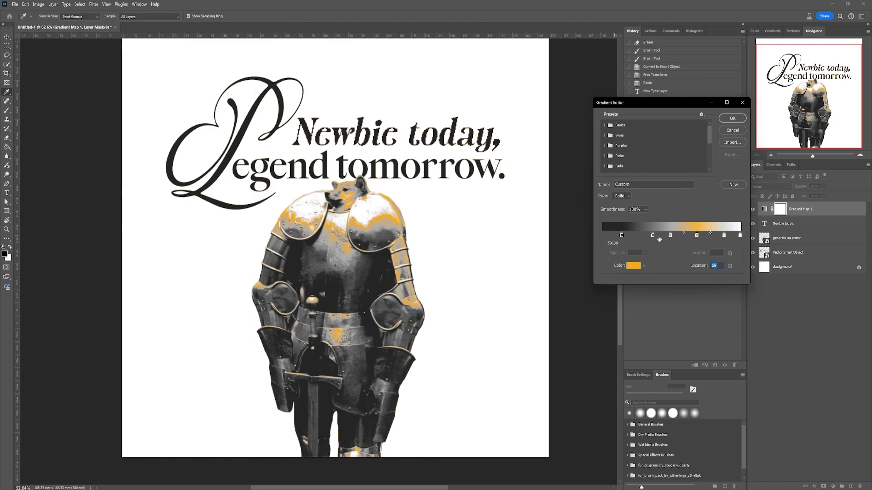
click(733, 118)
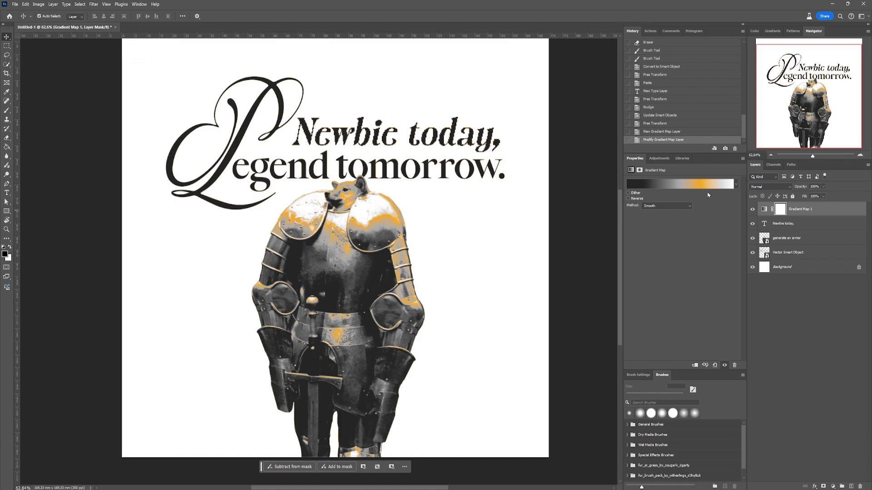
- Move the "Newbie today," text layer above the Gradient Map 1 layer
click(794, 225)
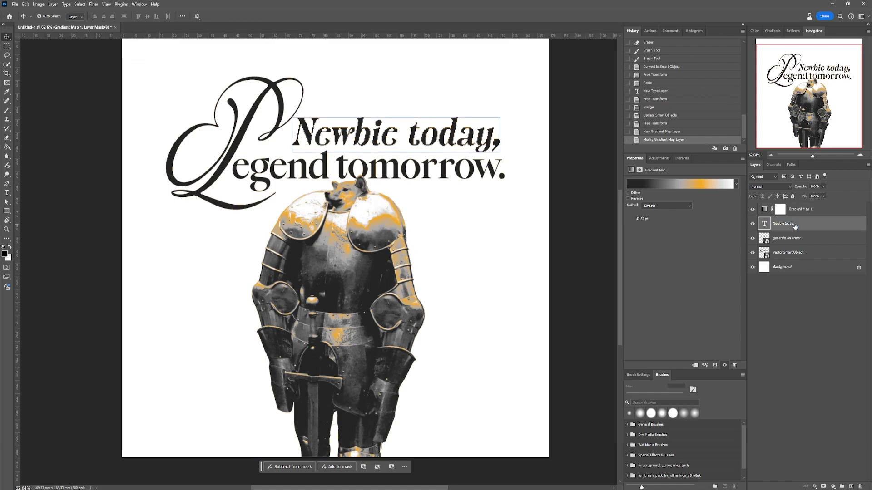
drag(809, 228, 807, 210)
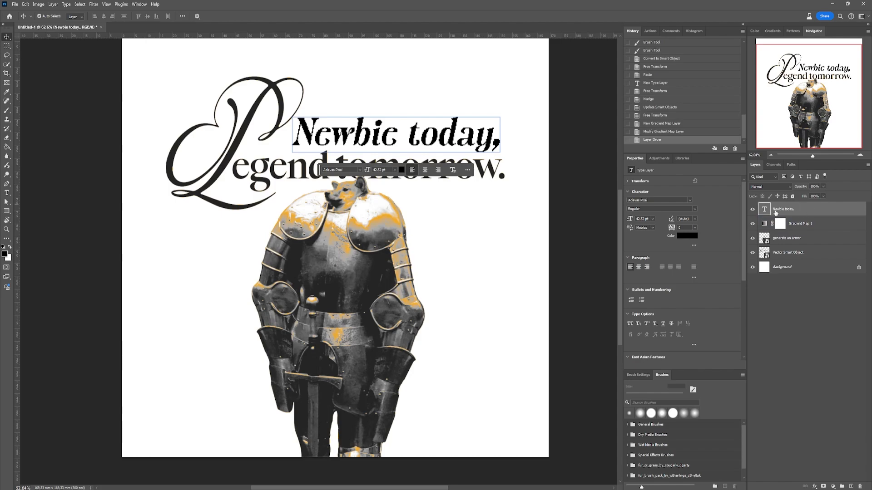
click(784, 230)
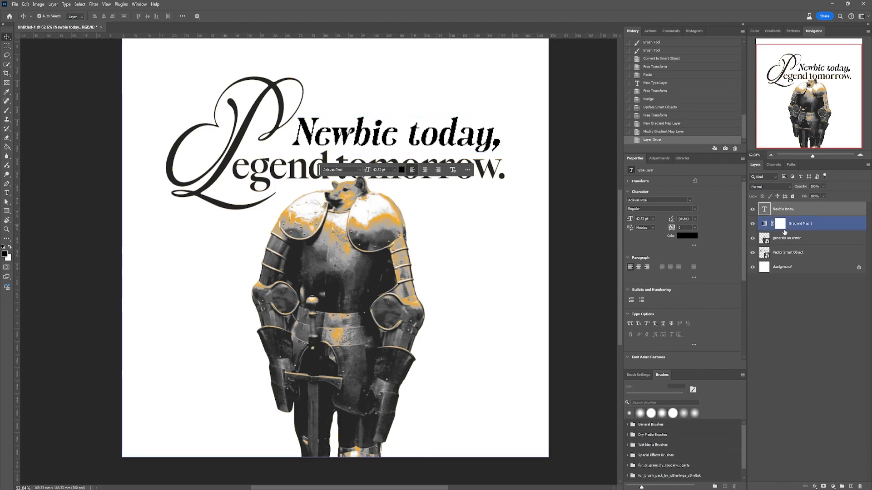
- Colour the "Newbie today," text with the orange sampled from the armour, made slightly more saturated
click(680, 238)
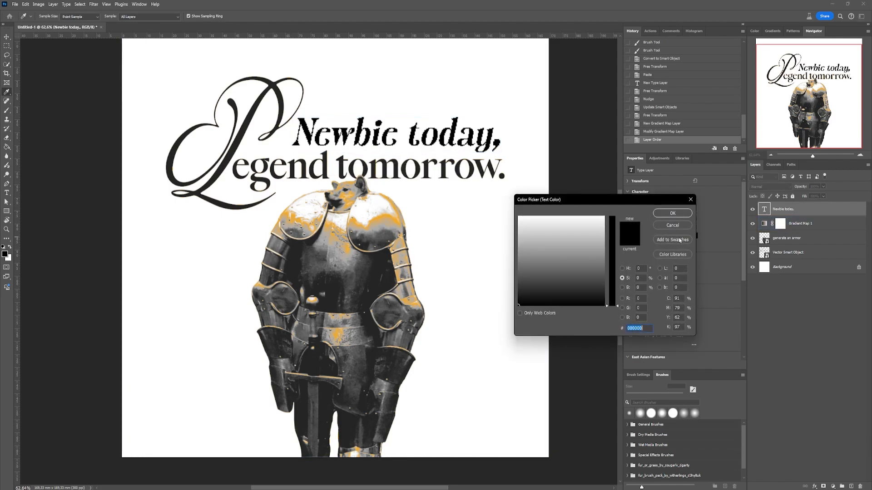
click(382, 213)
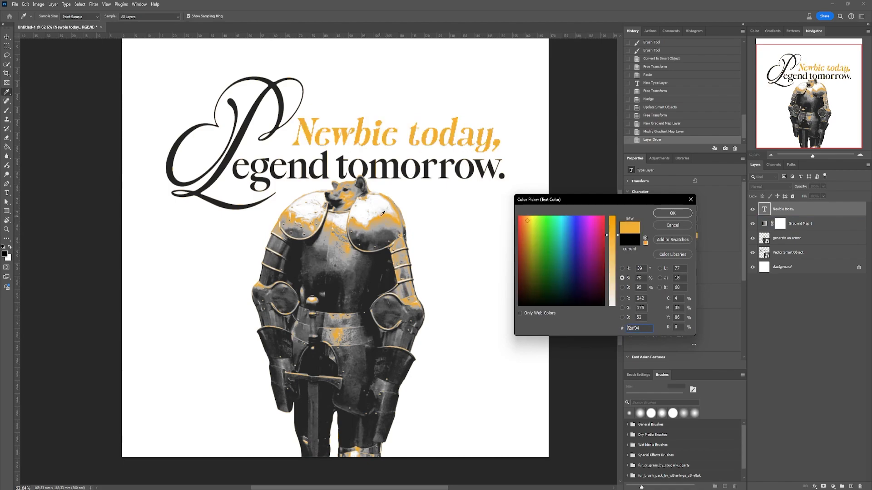
drag(611, 234, 613, 232)
click(673, 214)
- Fill the Background layer with black using the Paint Bucket
click(789, 238)
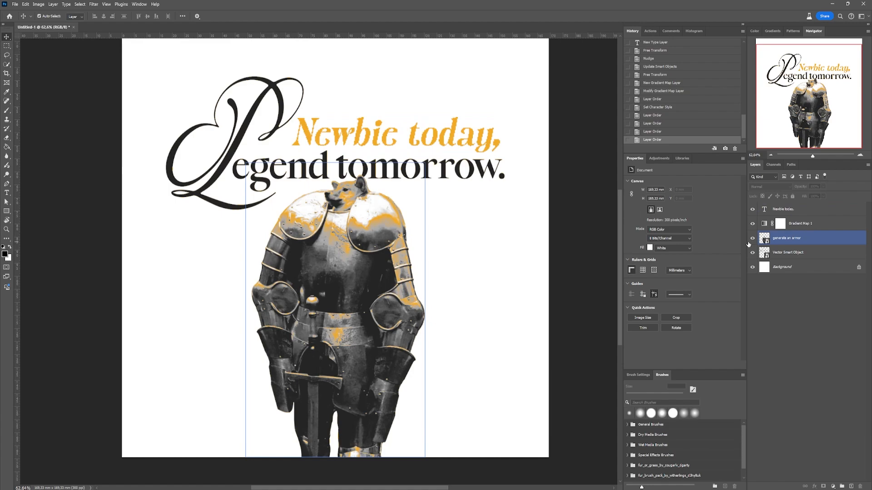
click(791, 266)
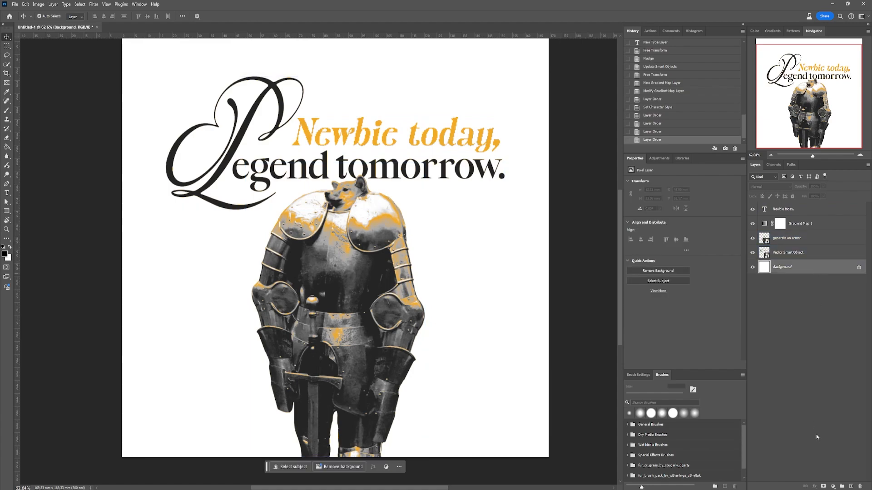
key(g)
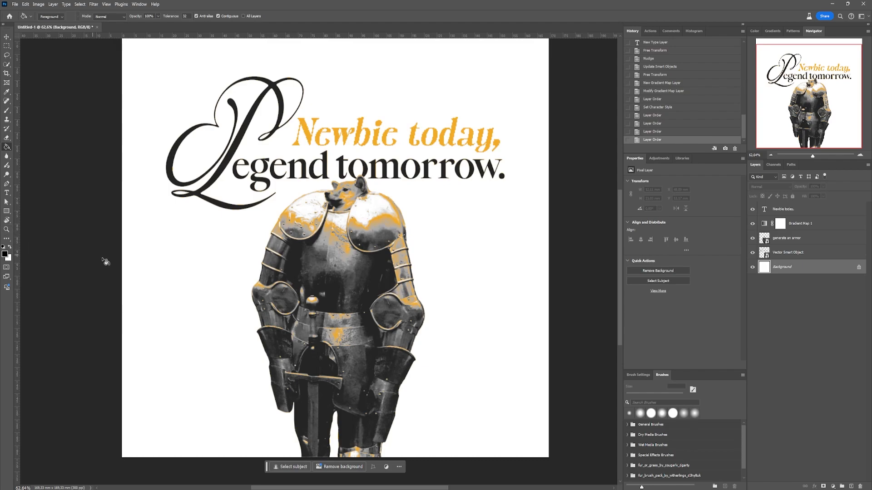
click(232, 296)
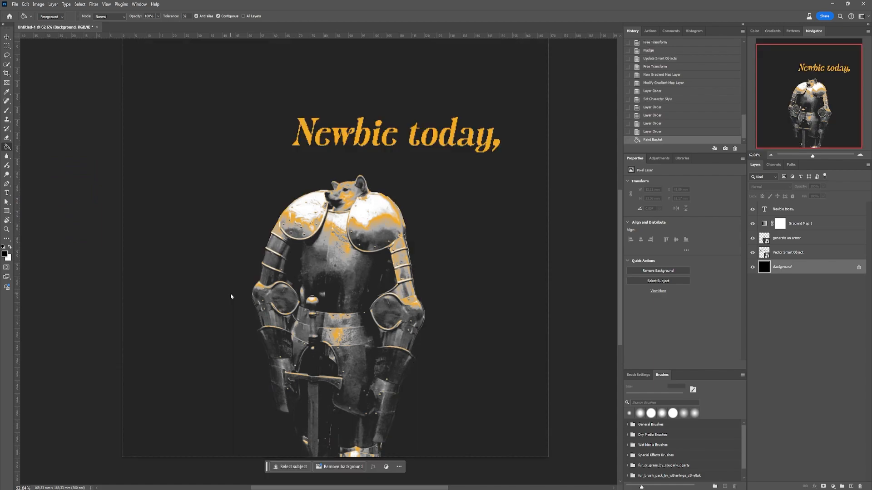
- Add a white Color Overlay at normal blending to the Vector Smart Object lettering layer
click(809, 257)
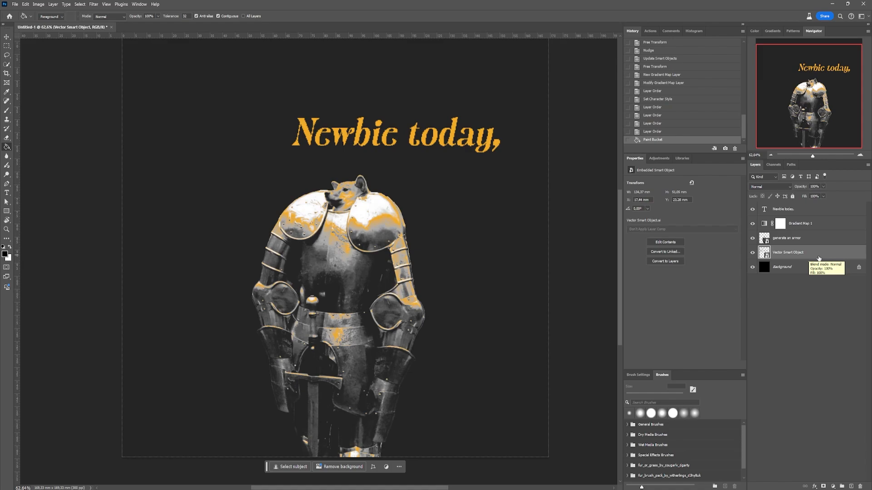
double_click(819, 256)
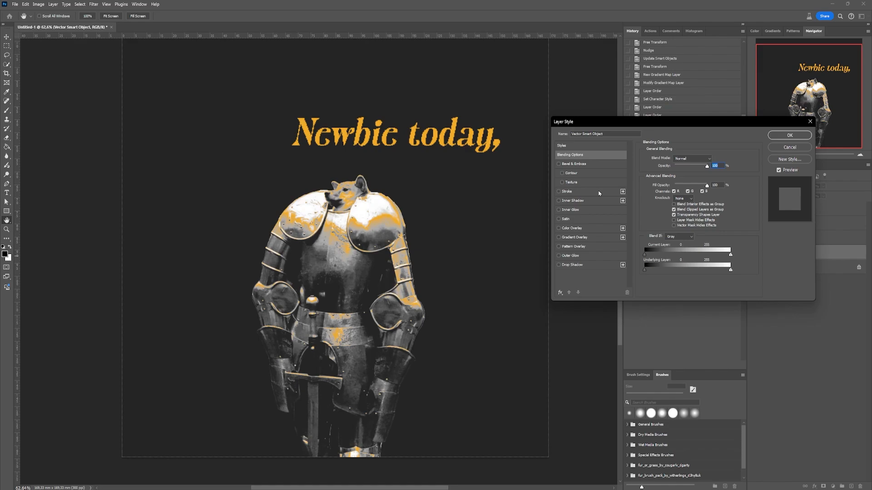
click(559, 228)
click(579, 229)
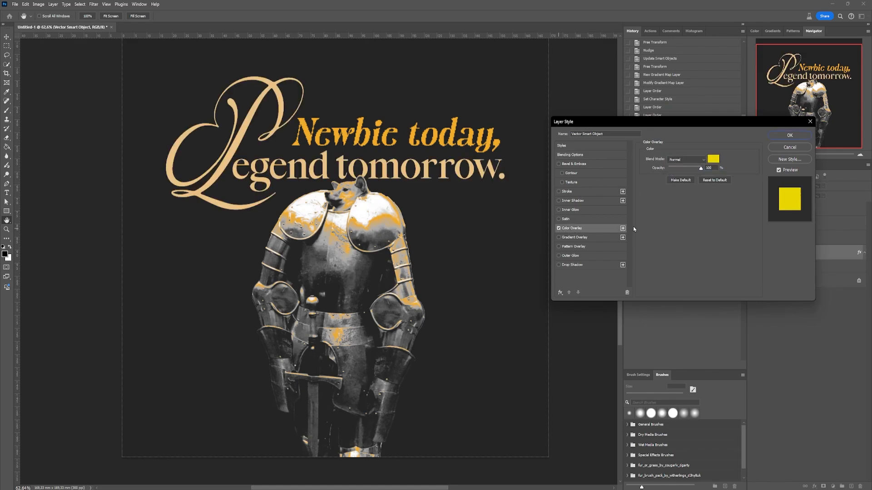
click(713, 159)
drag(555, 304, 556, 388)
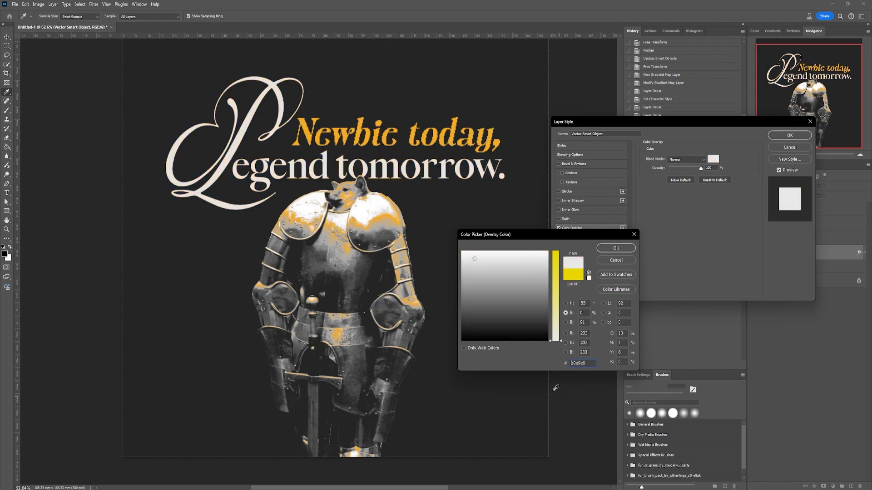
click(616, 248)
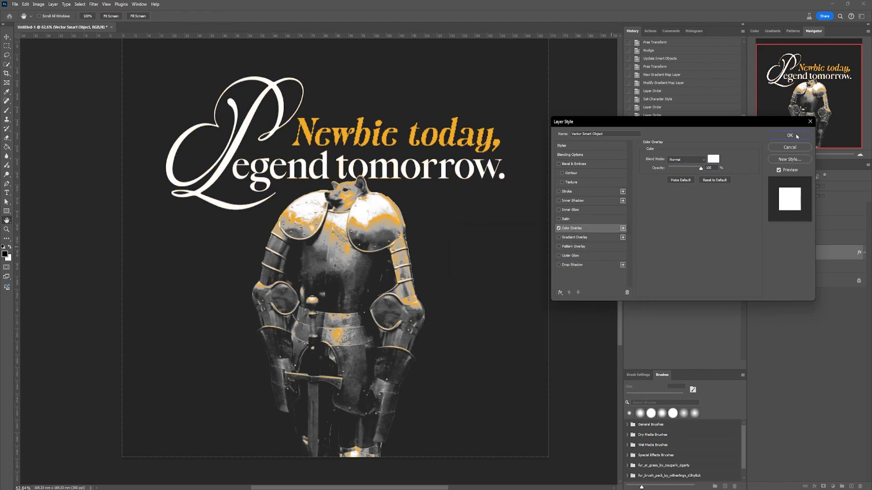
click(797, 136)
- Sample the orange from "Newbie today," and draw a rectangle about 2175 x 999 px across the canvas's lower half, behind the knight
scroll(429, 148, down, 2)
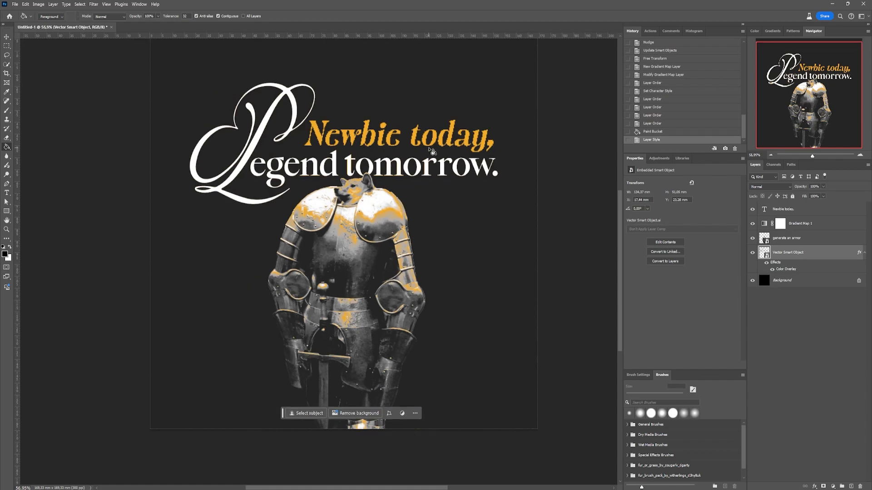
drag(372, 122, 366, 143)
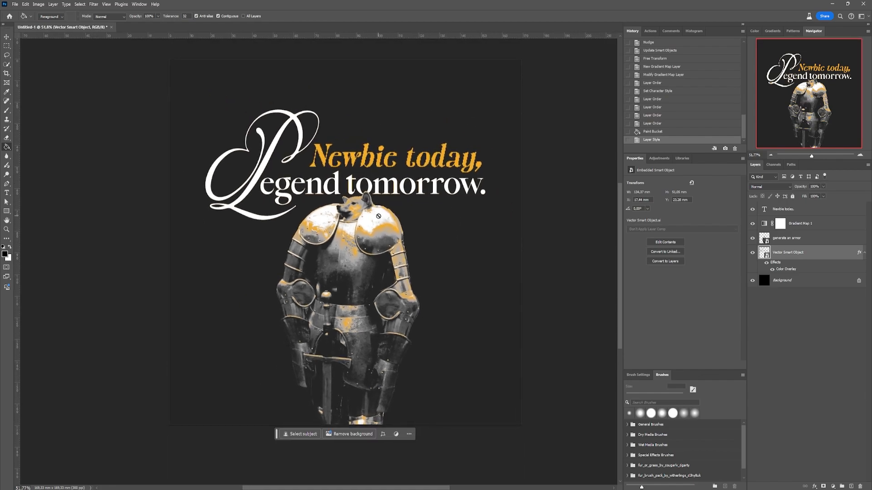
key(v)
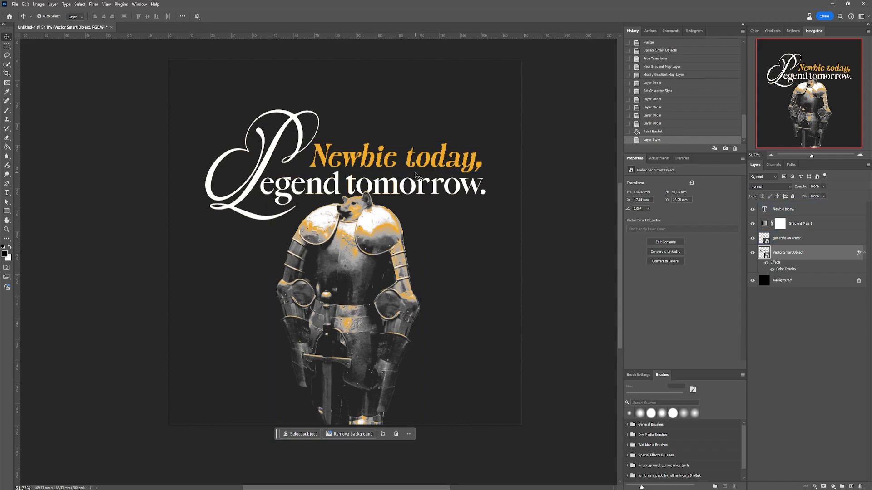
key(i)
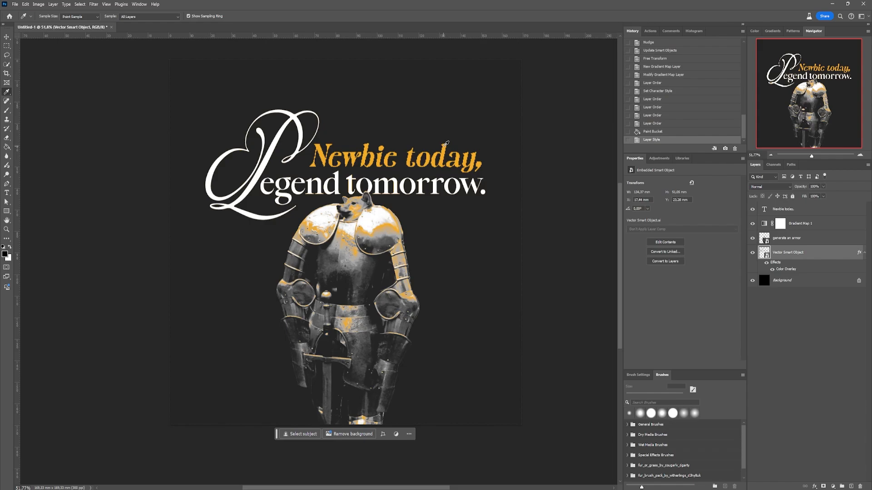
click(446, 145)
click(7, 212)
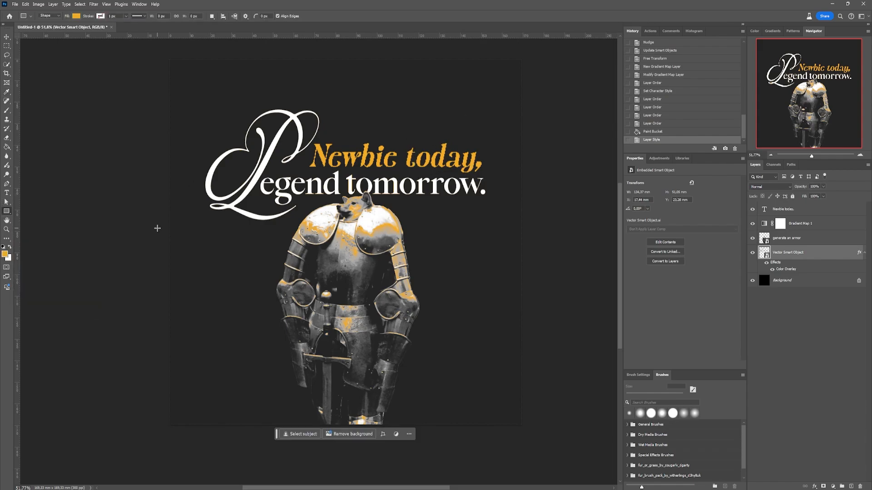
drag(155, 265, 537, 440)
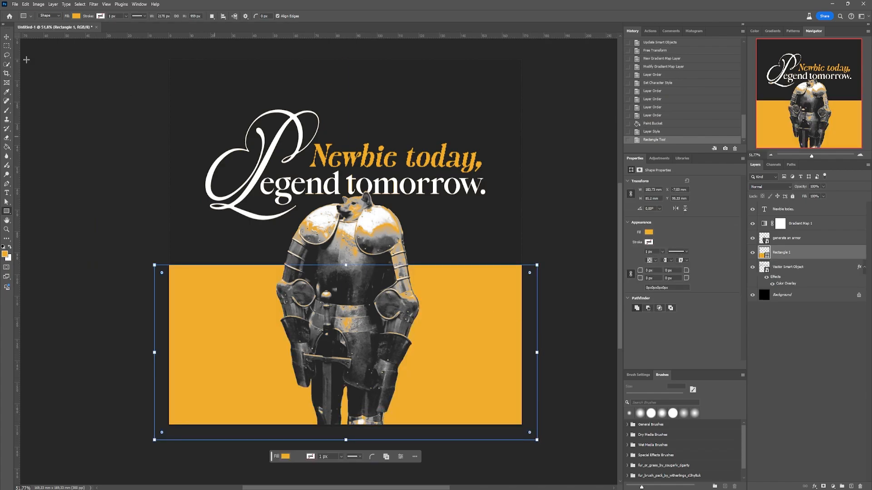
- Move the orange rectangle lower and slant its upper edge so that it rises toward the canvas's right side
key(v)
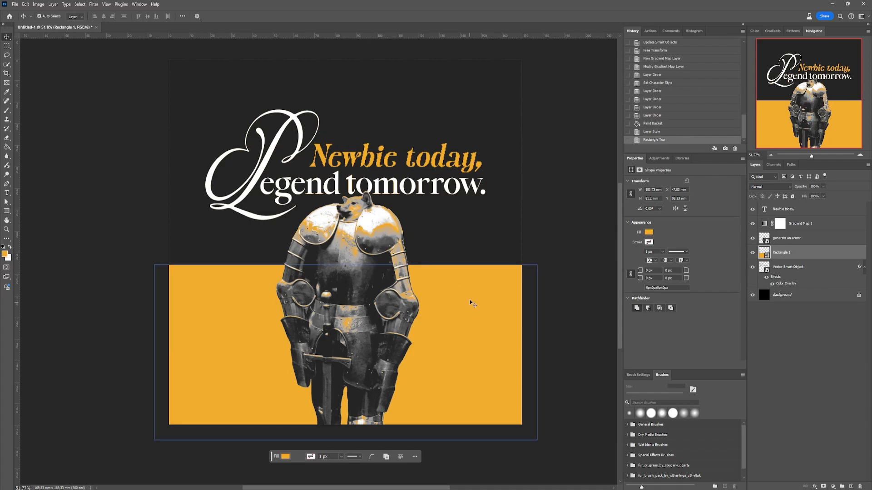
drag(471, 302, 475, 348)
key(ctrl+t)
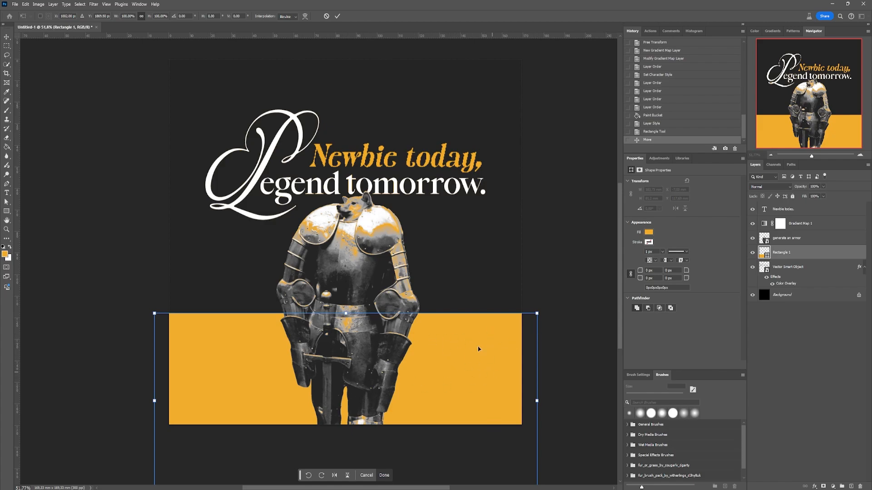
scroll(478, 348, down, 2)
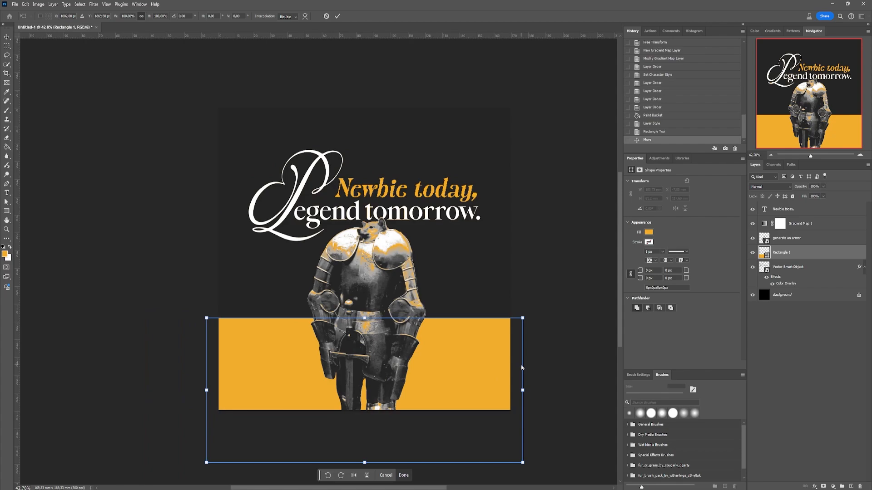
scroll(522, 368, up, 1)
drag(536, 291, 537, 247)
key(Return)
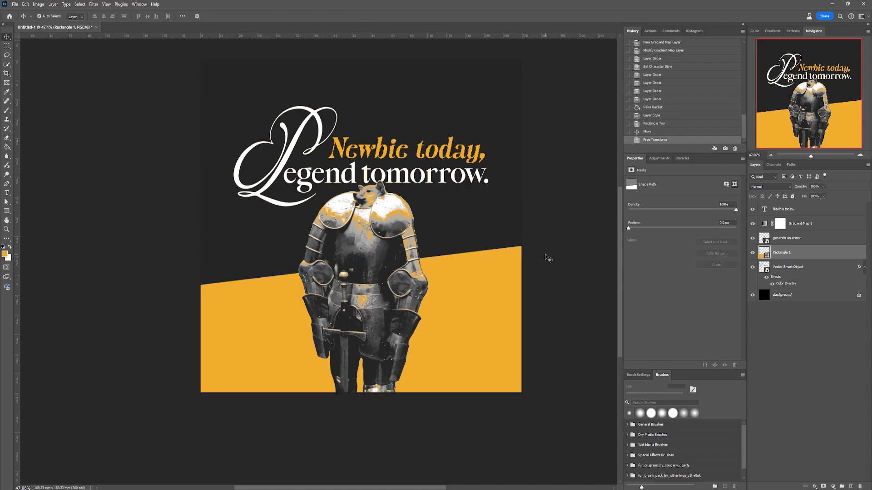
drag(493, 284, 449, 334)
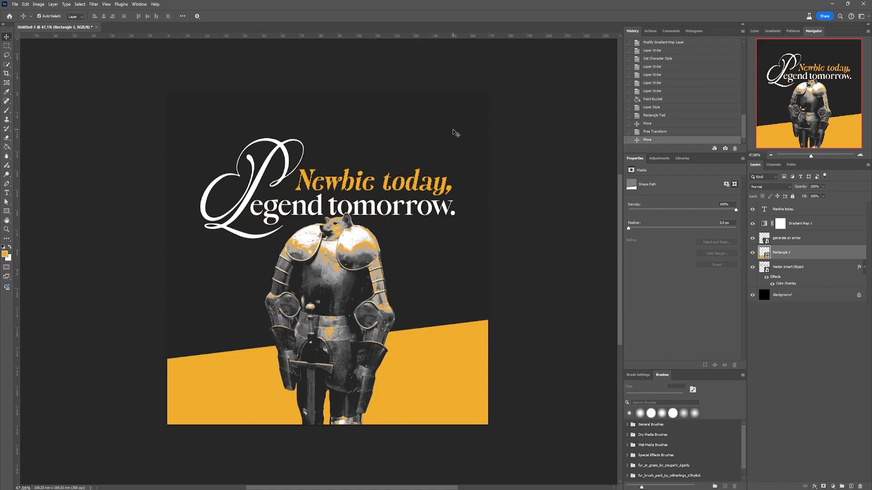
- Draw a very thin horizontal rectangle about 49 mm long in the canvas's upper-left corner, above the lettering
click(44, 140)
click(8, 211)
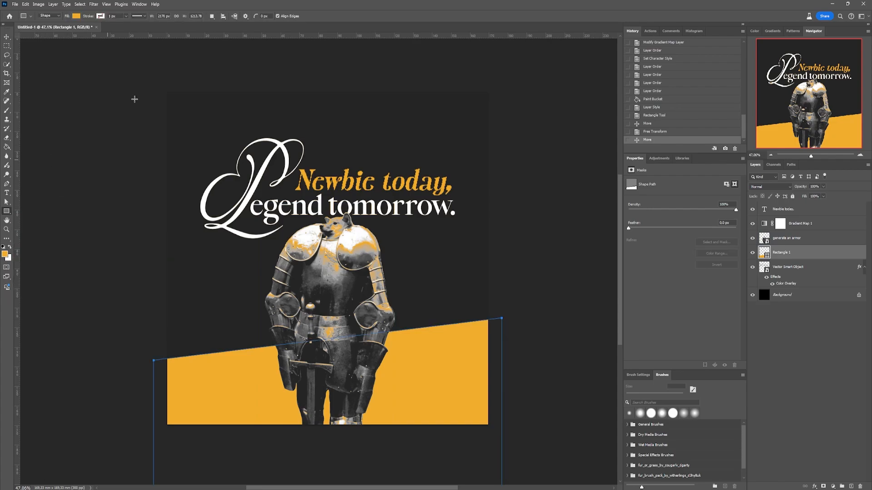
scroll(162, 117, up, 5)
drag(100, 101, 566, 104)
key(v)
click(429, 142)
scroll(422, 164, down, 3)
scroll(382, 176, up, 2)
click(349, 178)
scroll(348, 178, down, 5)
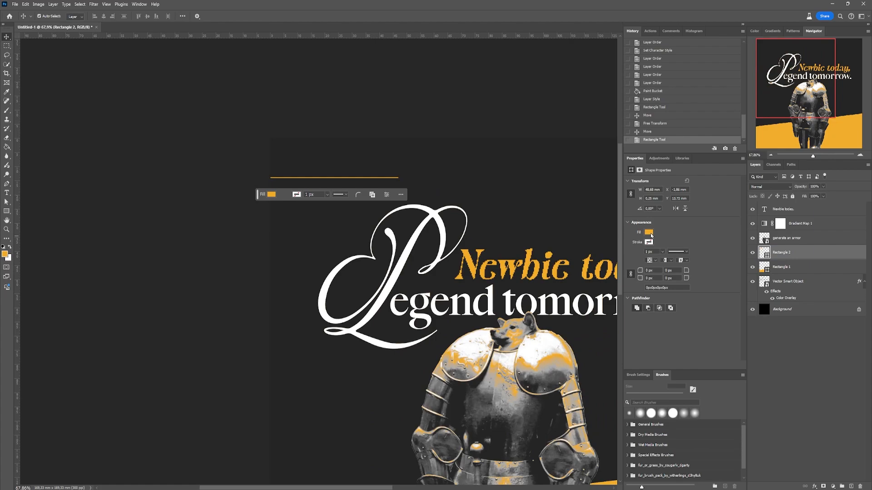
- Fill the thin horizontal line with white and reduce its thickness to about 0.17 mm
click(650, 233)
click(636, 256)
click(369, 148)
scroll(368, 148, up, 6)
click(454, 257)
key(ctrl+t)
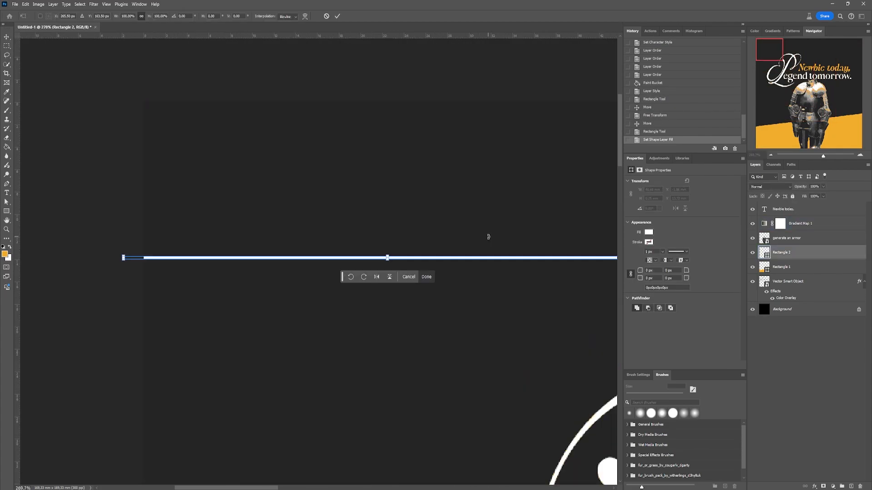
scroll(388, 257, up, 2)
key(Return)
scroll(272, 117, down, 8)
scroll(331, 208, up, 5)
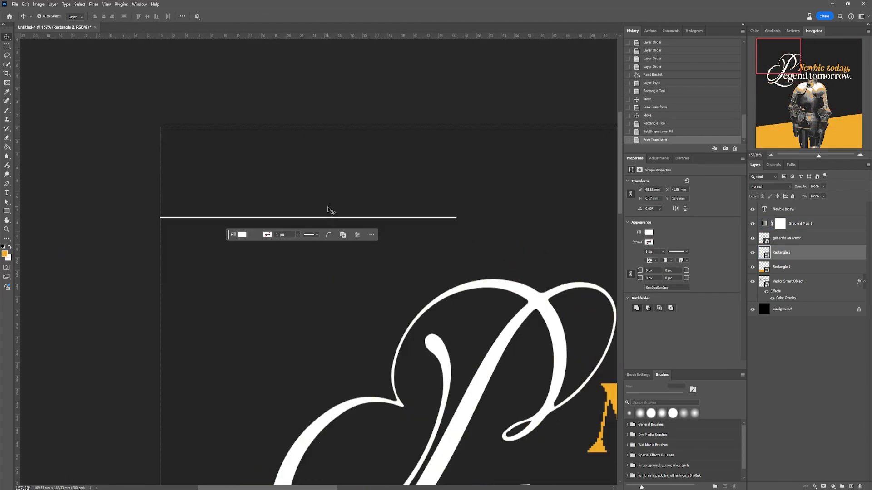
- Duplicate the white horizontal line and rotate the copy 90° to make a vertical line
drag(814, 256, 851, 486)
key(ctrl+t)
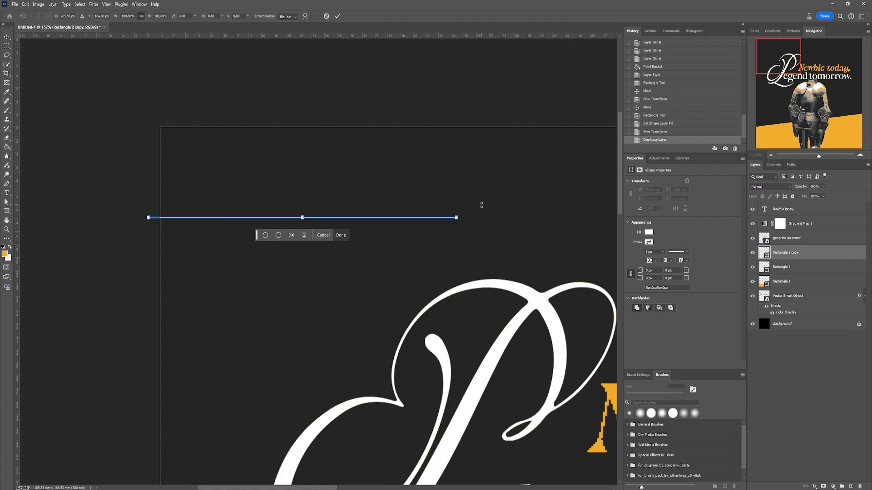
drag(481, 202, 303, 375)
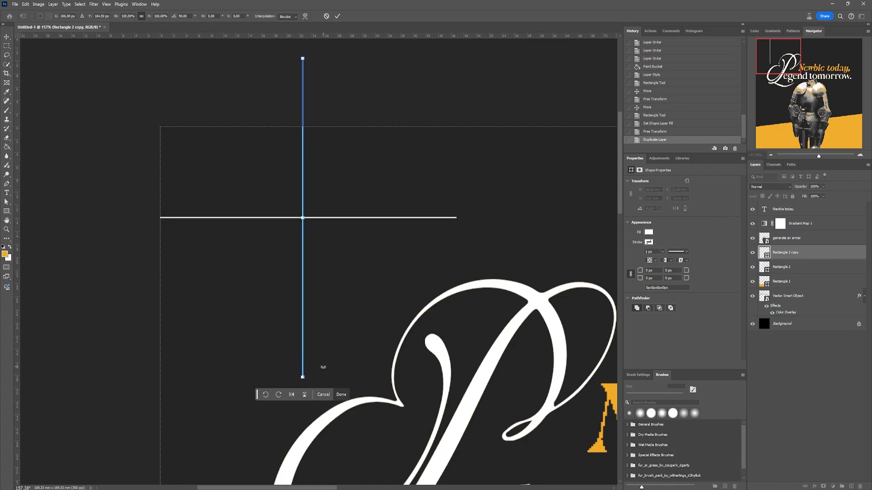
key(Return)
- Shift both white lines so they cross in the canvas's upper-left corner, each extending past the canvas edge
drag(273, 195, 332, 260)
drag(309, 218, 257, 221)
click(281, 247)
drag(282, 247, 232, 284)
key(ctrl+z)
drag(251, 245, 203, 217)
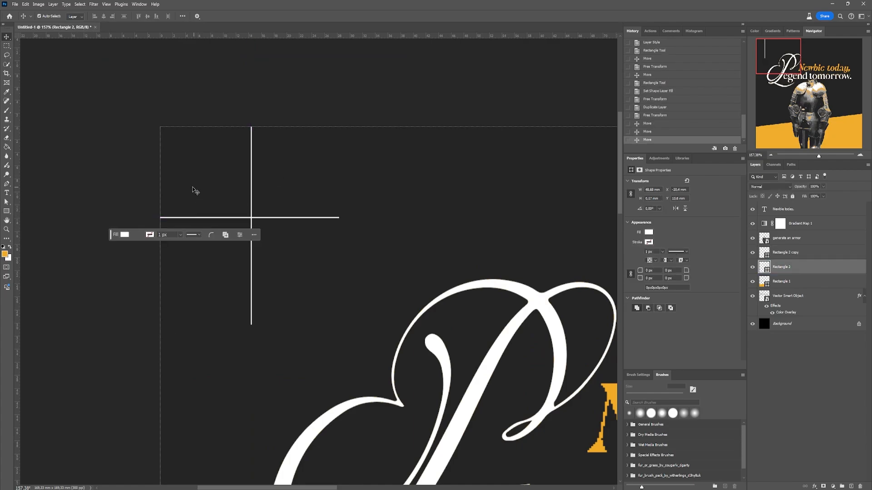
click(193, 189)
drag(251, 165, 245, 164)
scroll(276, 247, down, 6)
scroll(259, 235, up, 2)
shift+click(268, 237)
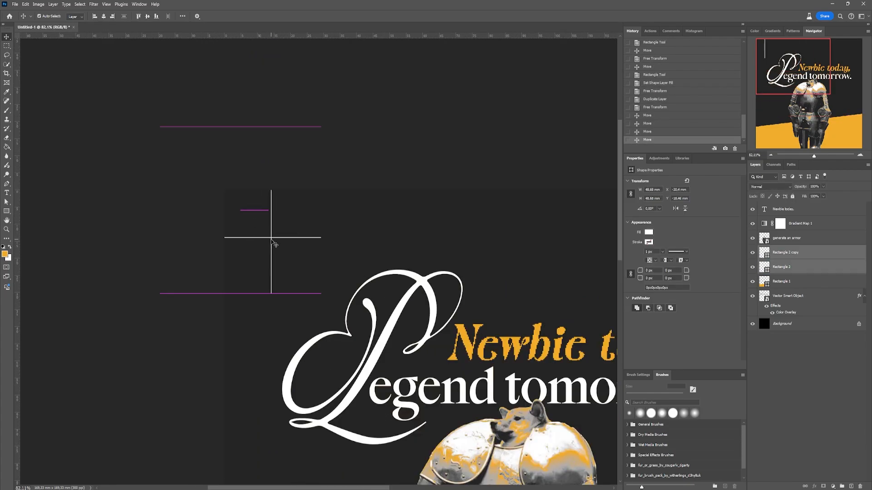
drag(271, 240, 271, 239)
- Nudge the crossed lines slightly upward in the canvas's upper-left corner
click(290, 224)
scroll(289, 223, down, 8)
scroll(400, 290, up, 4)
drag(196, 226, 266, 159)
key(Up)
key(Up)
key(Up)
click(223, 173)
scroll(222, 172, up, 7)
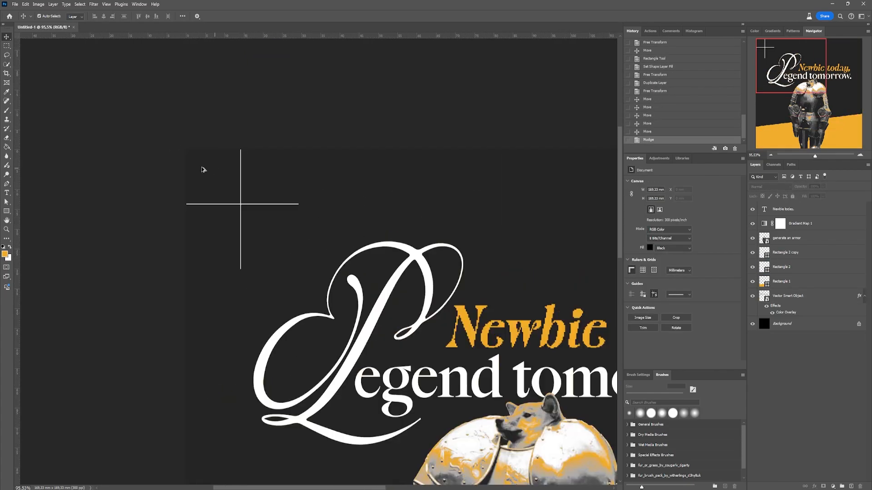
drag(203, 169, 259, 223)
key(Up)
key(Up)
click(262, 174)
scroll(185, 204, up, 3)
- Trim both lines to start at the canvas edges, making the horizontal about 29 mm and the vertical about 31 mm long
drag(185, 270, 150, 303)
key(ctrl+t)
scroll(118, 296, up, 5)
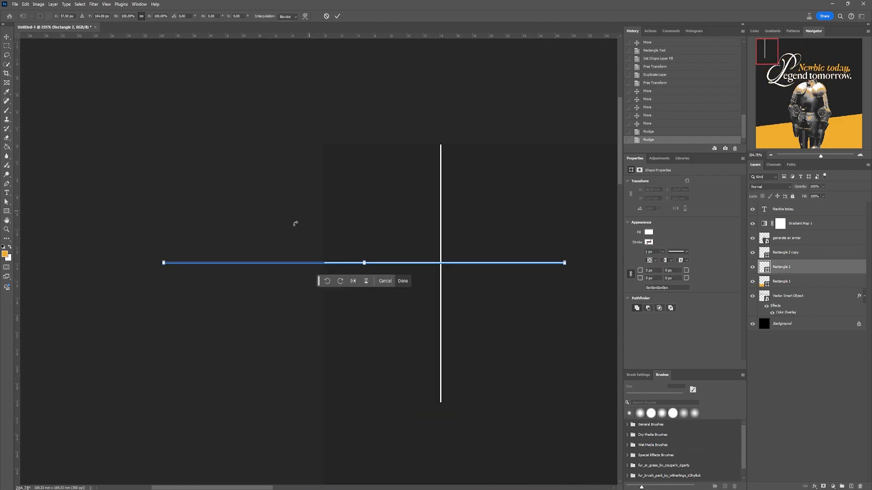
drag(164, 263, 325, 264)
key(Return)
click(441, 166)
key(ctrl+t)
drag(453, 114, 423, 189)
drag(410, 61, 415, 220)
key(Return)
- Select both white lines and align their horizontal and vertical centers
shift+click(413, 340)
drag(490, 330, 422, 282)
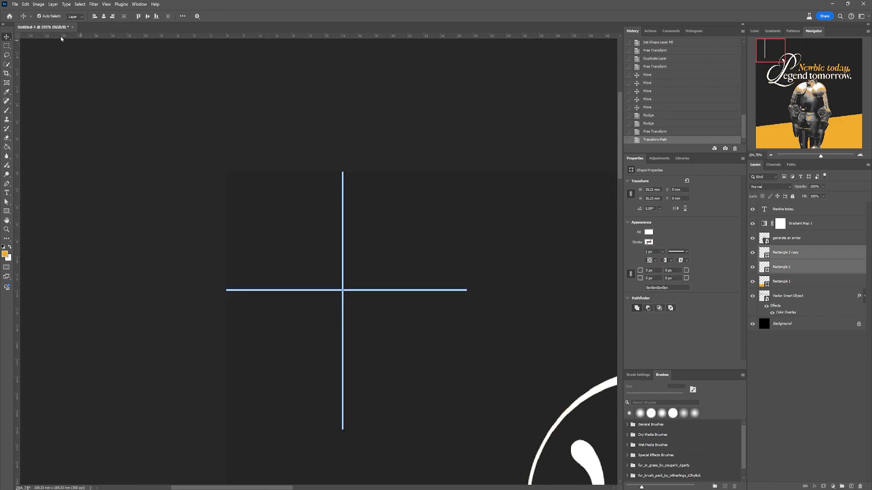
click(104, 17)
click(147, 17)
- Duplicate the white cross and place the copy flush in the canvas's upper-right corner
scroll(361, 289, down, 8)
drag(826, 267, 850, 485)
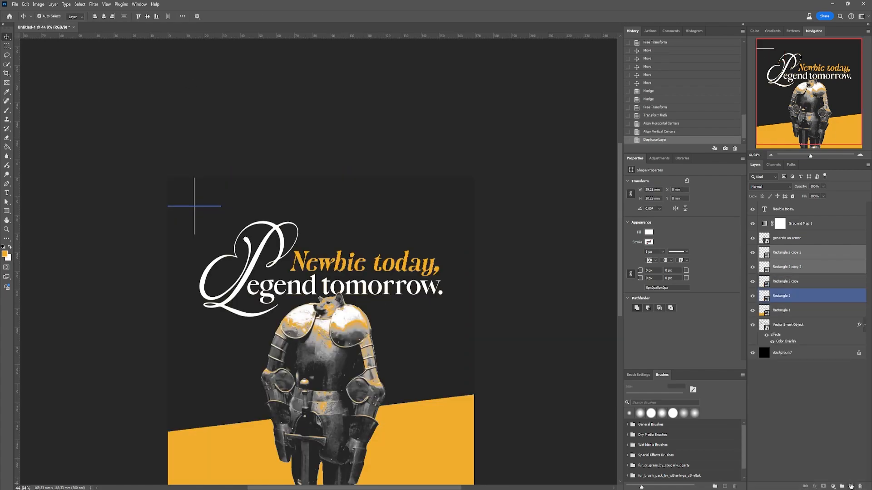
key(ctrl+t)
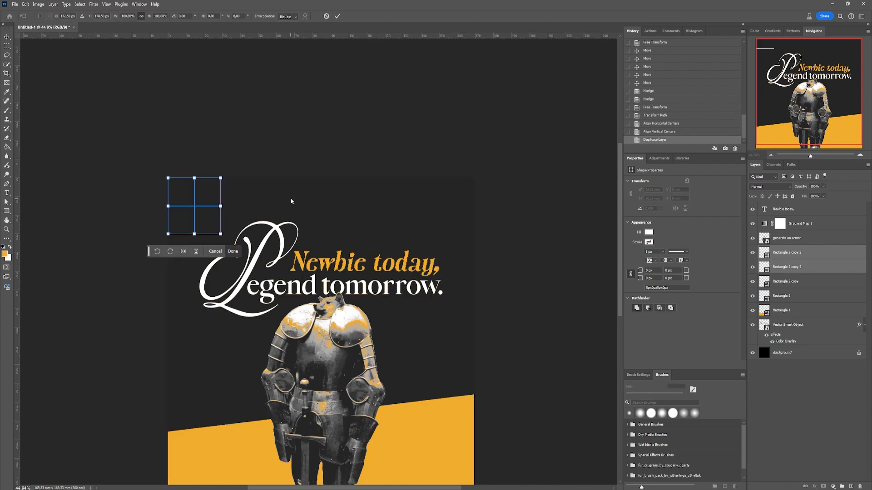
drag(210, 203, 463, 212)
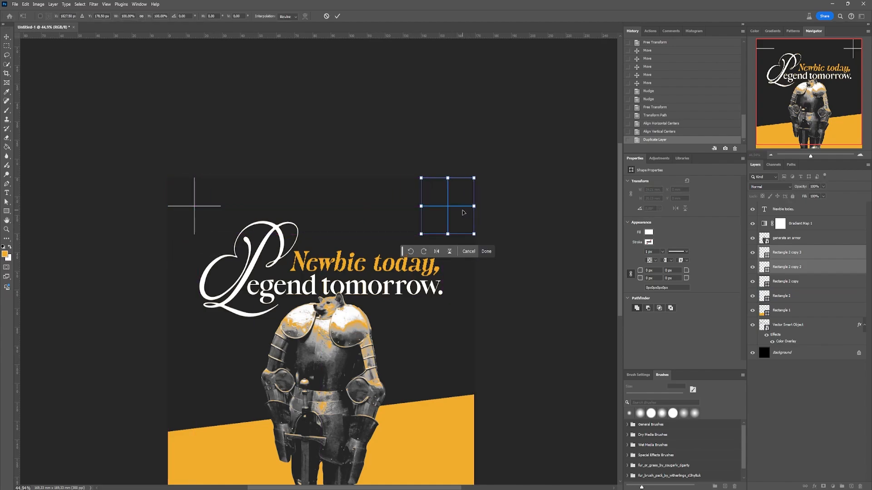
key(Return)
scroll(465, 212, down, 3)
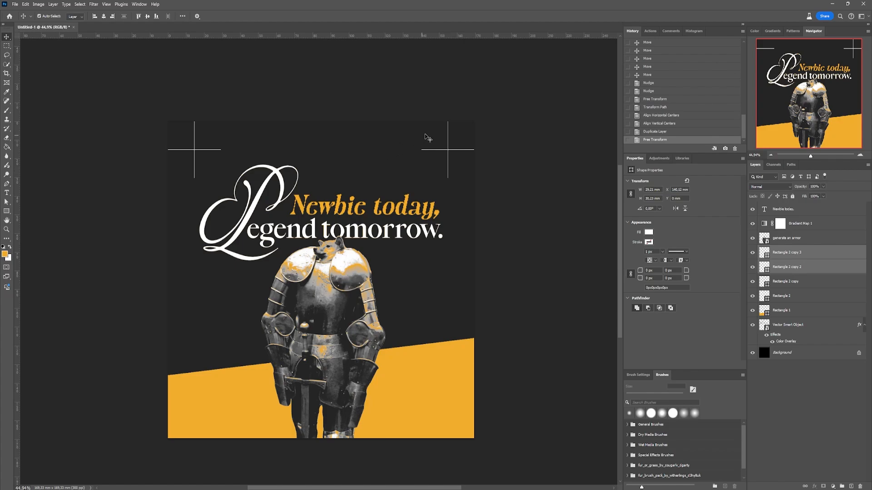
- Duplicate the upper-right white cross and place the copy straight below it, beside and under the end of "tomorrow." at the canvas's right edge
drag(468, 169, 469, 169)
drag(813, 268, 850, 485)
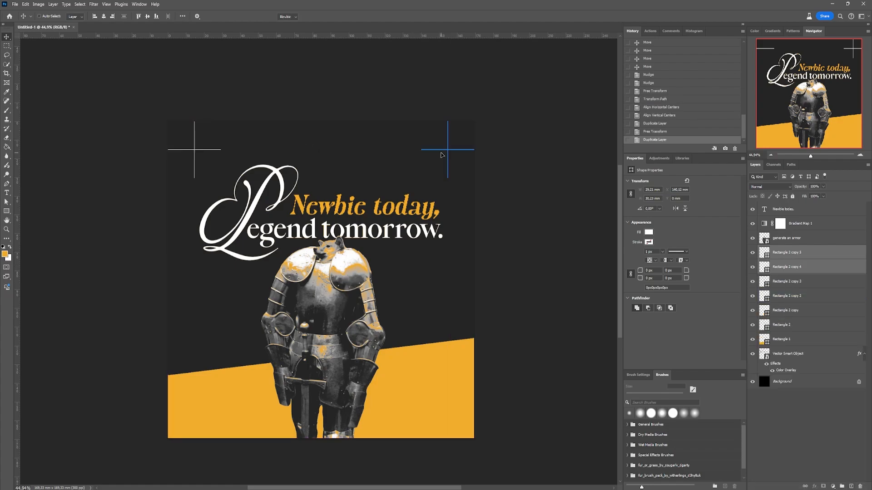
key(ctrl+t)
drag(456, 156, 482, 248)
scroll(448, 238, up, 8)
key(Return)
- Shorten the copied cross's vertical line to about 21 mm and align the vertical centers of its two lines
scroll(459, 219, down, 2)
click(463, 220)
key(ctrl+t)
scroll(473, 216, up, 4)
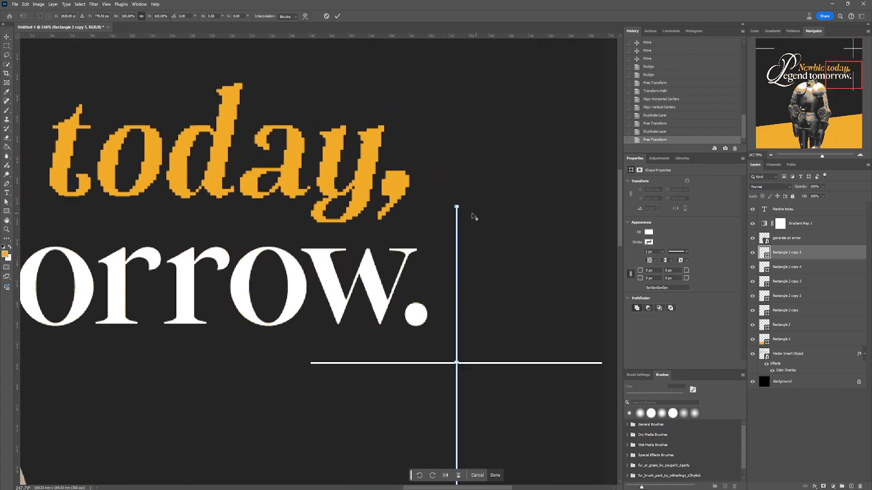
drag(452, 201, 457, 241)
scroll(452, 284, down, 3)
key(Return)
drag(482, 268, 447, 298)
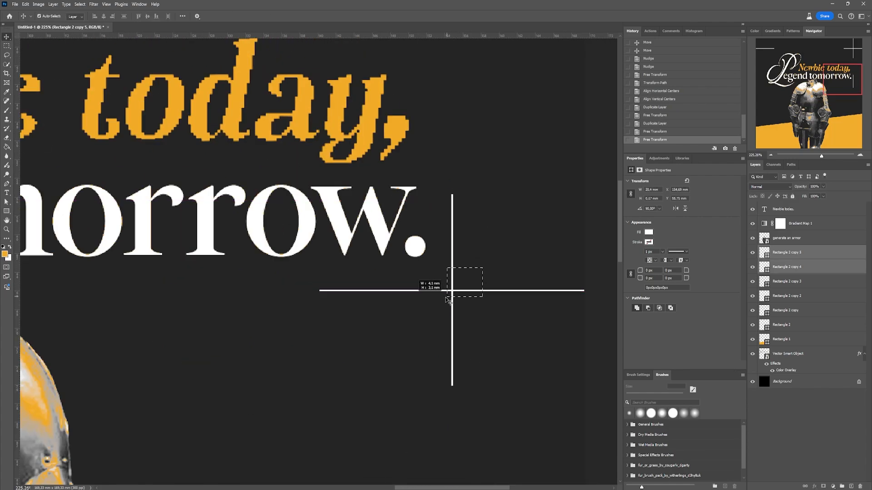
scroll(543, 197, down, 7)
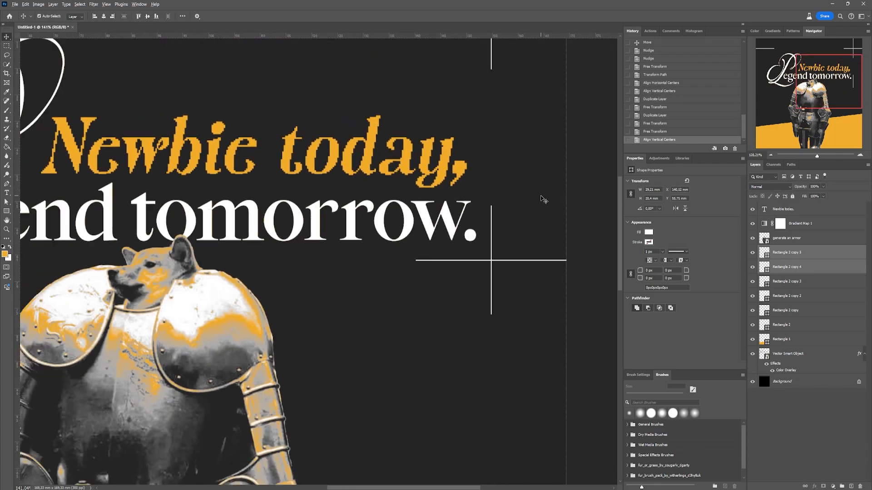
- Extend the horizontal line of the cross below "tomorrow." leftward to about 55 mm
drag(460, 276, 475, 288)
key(ctrl+t)
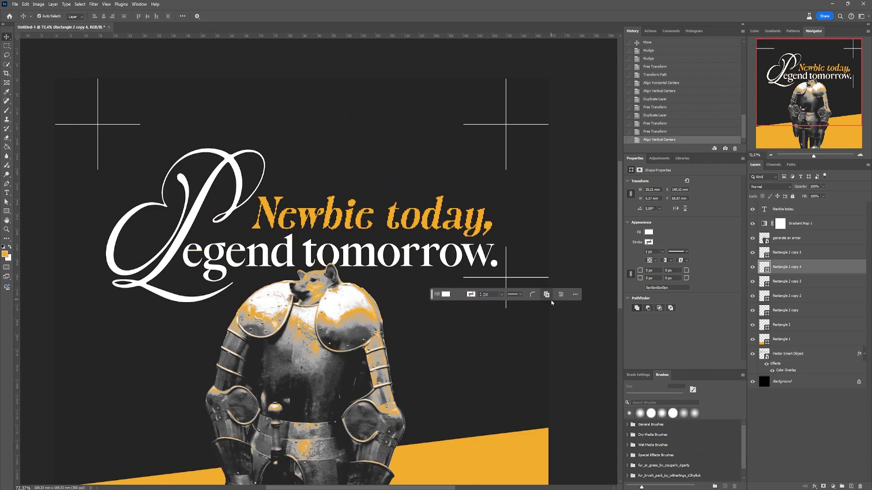
scroll(462, 277, up, 2)
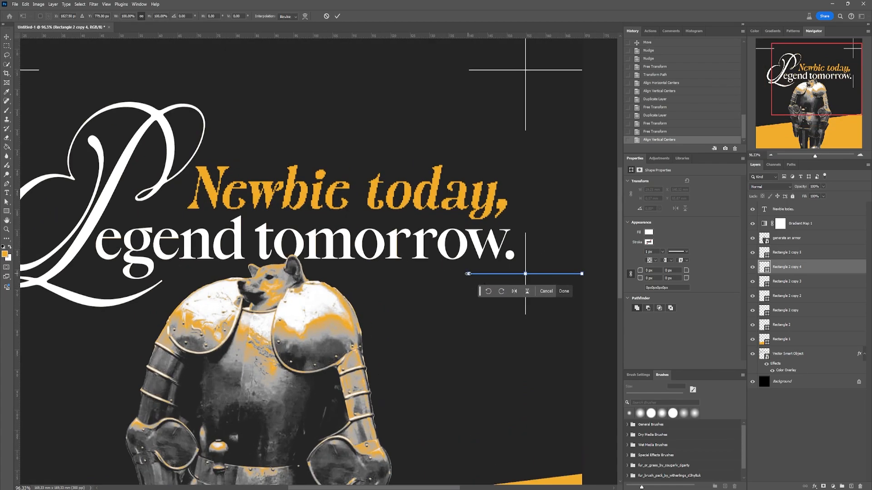
drag(468, 274, 391, 276)
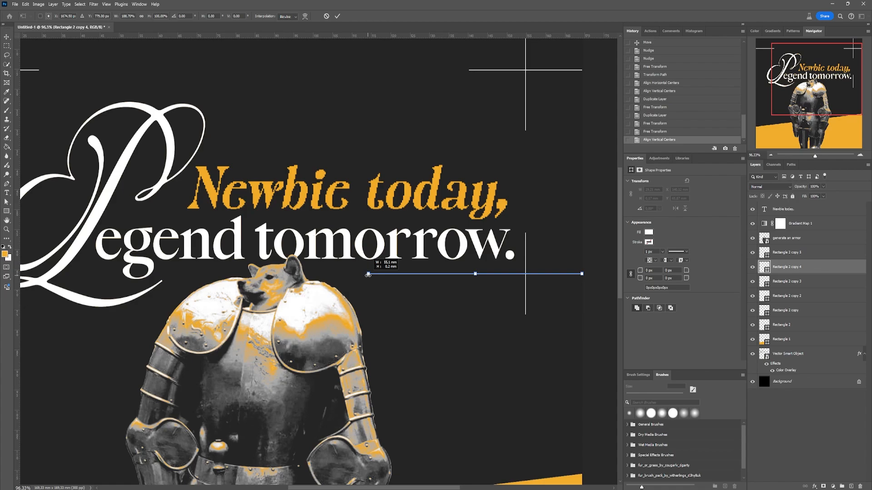
drag(370, 275, 371, 275)
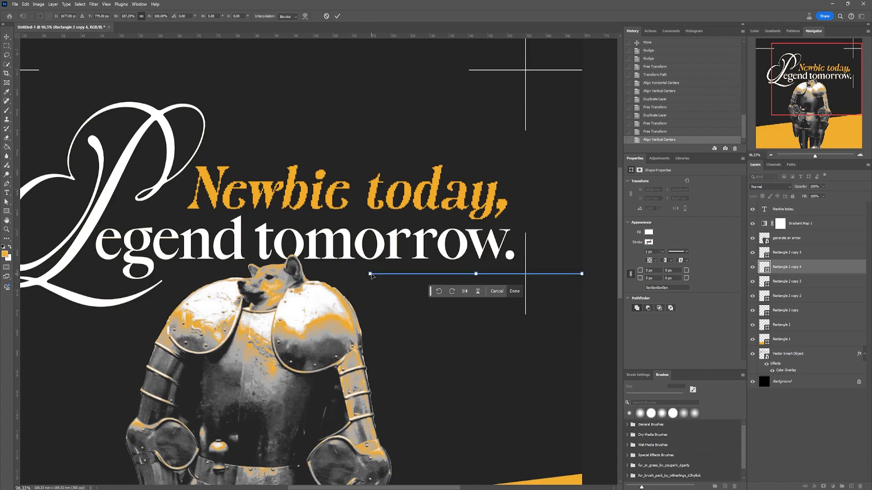
key(Return)
scroll(416, 238, down, 8)
click(535, 224)
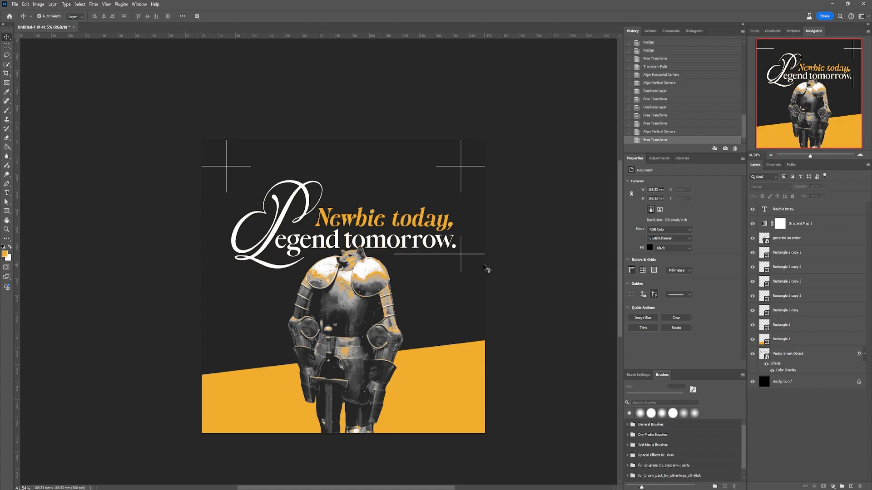
- Duplicate both upper corner crosses together and place the copies flush with the canvas's lower edge
click(319, 277)
drag(505, 149, 441, 176)
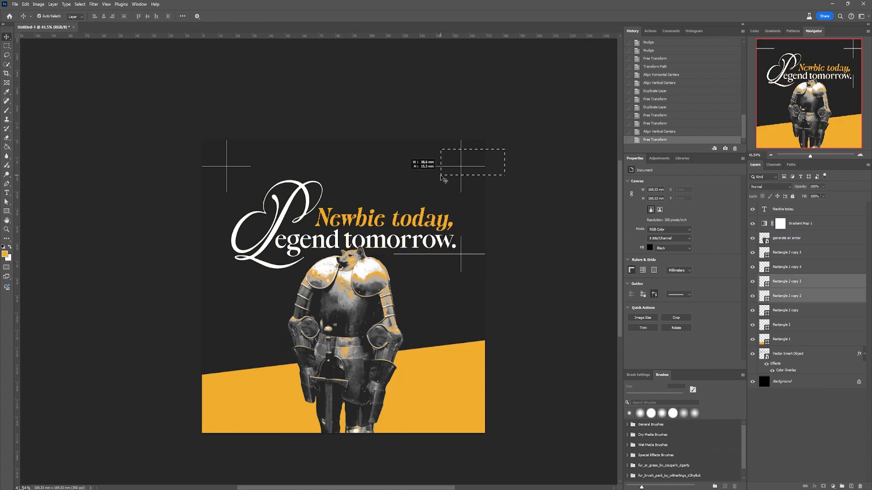
drag(245, 168, 215, 169)
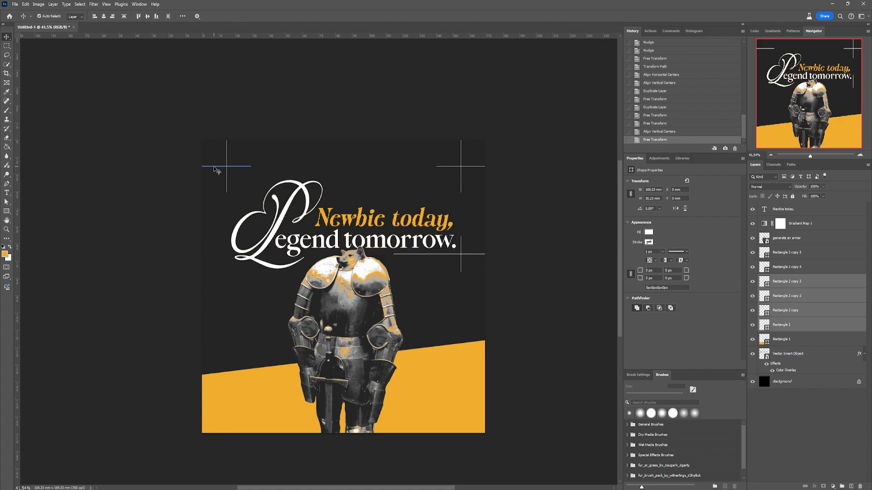
drag(811, 325, 852, 483)
key(ctrl+t)
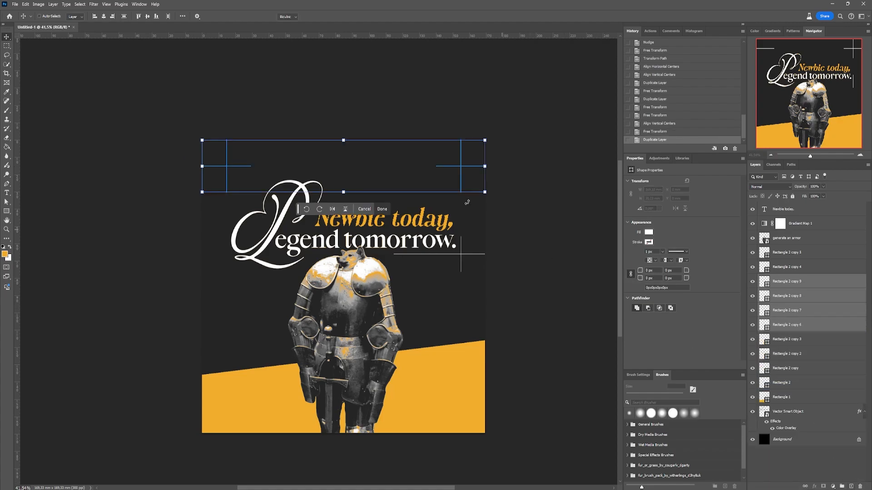
drag(434, 162, 444, 404)
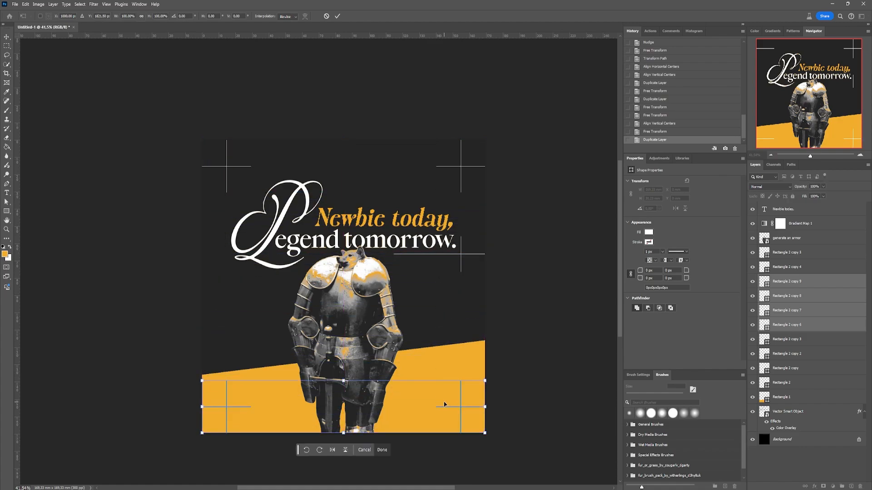
key(Return)
- Delete the horizontal line of the lower-right cross
click(529, 404)
click(466, 417)
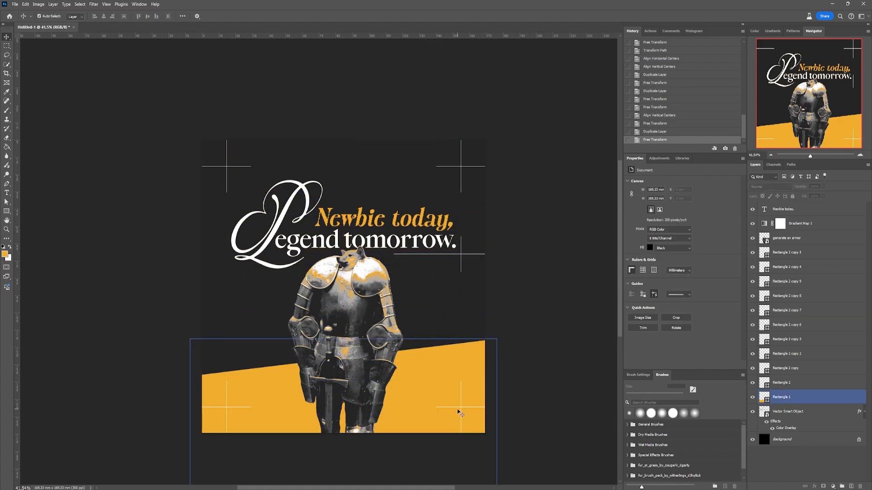
click(452, 409)
click(449, 409)
click(211, 397)
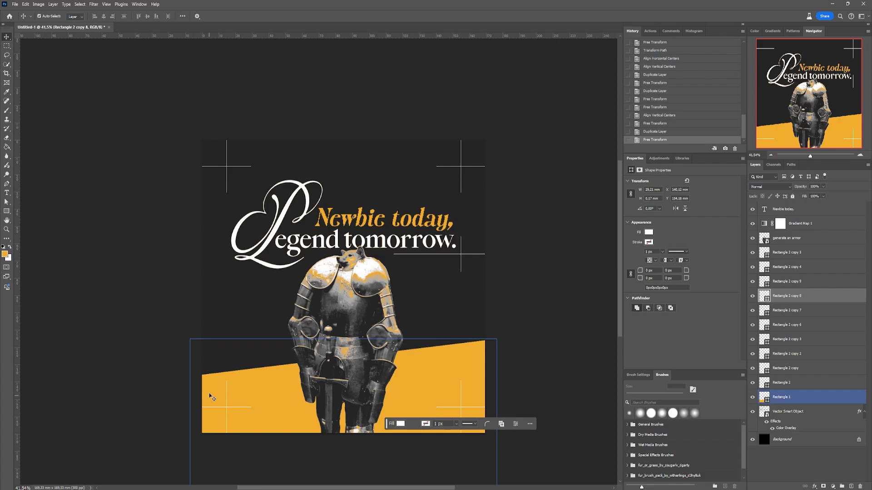
key(Delete)
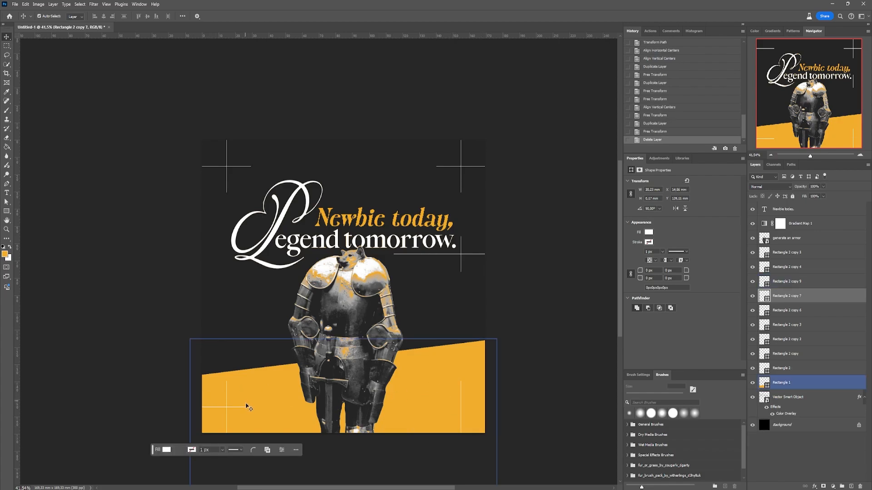
- Shift the lower-left horizontal line to start at its vertical line and stretch it about 140 mm to the lower-right vertical line
drag(237, 408, 277, 408)
scroll(253, 412, up, 10)
drag(248, 338, 298, 258)
drag(279, 320, 237, 320)
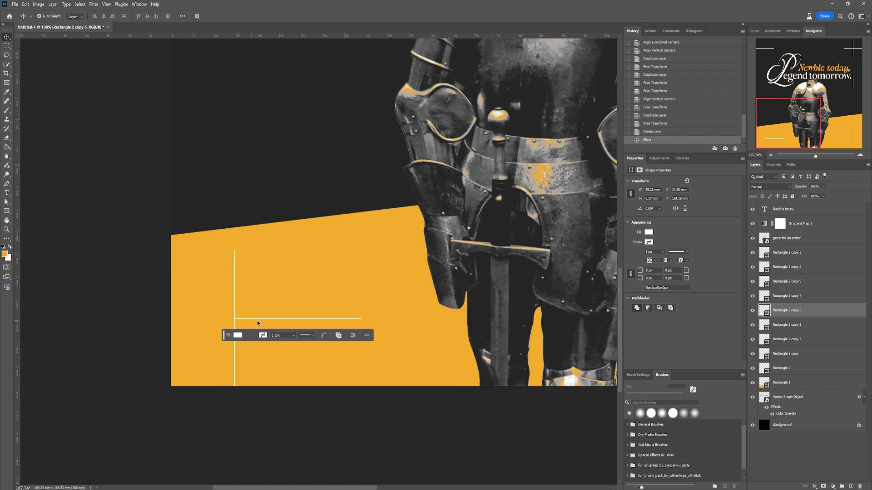
key(ctrl+t)
drag(362, 319, 261, 309)
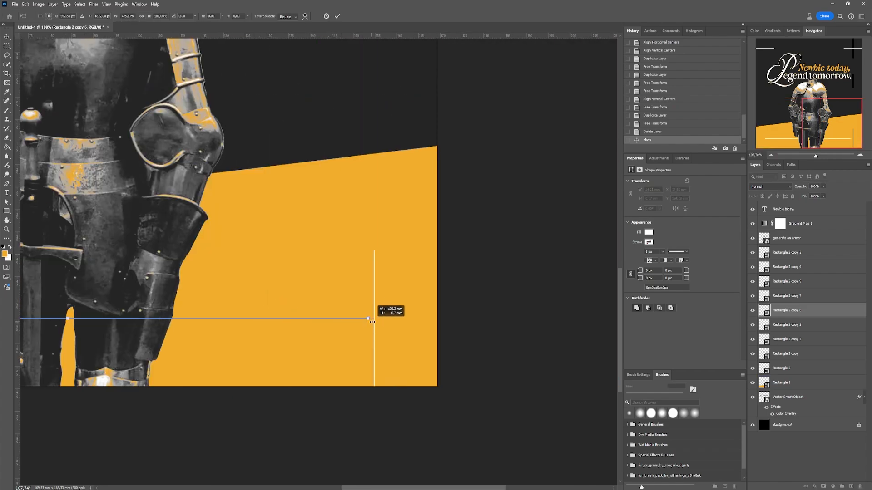
drag(375, 322, 375, 322)
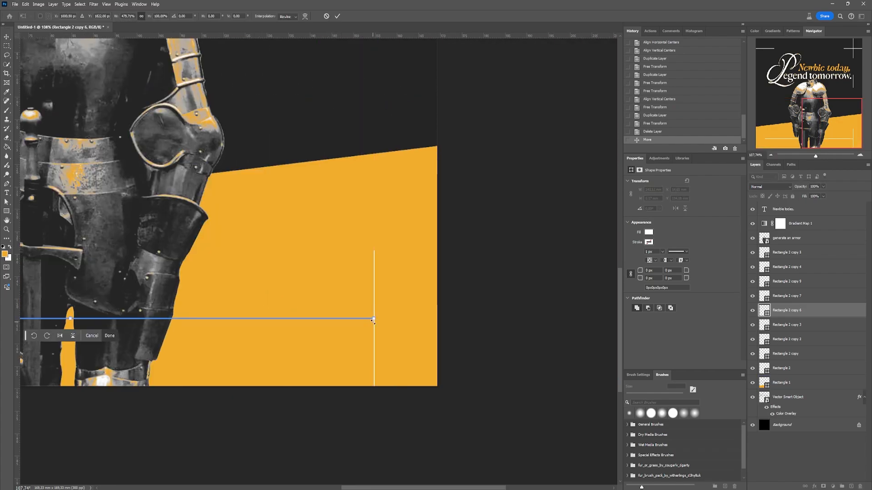
key(Return)
- Trim the lower ends of both bottom vertical lines so they end at the long horizontal line
scroll(434, 288, down, 10)
drag(476, 361, 423, 391)
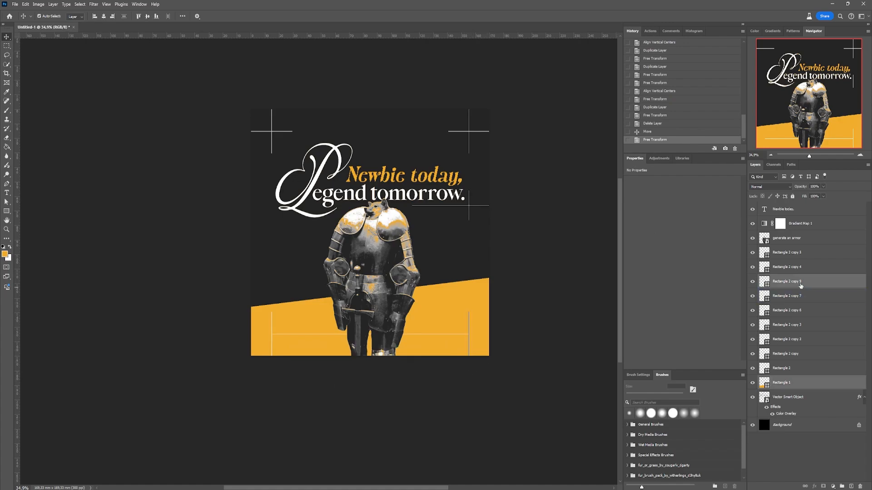
ctrl+click(801, 285)
shift+click(272, 340)
scroll(305, 344, up, 5)
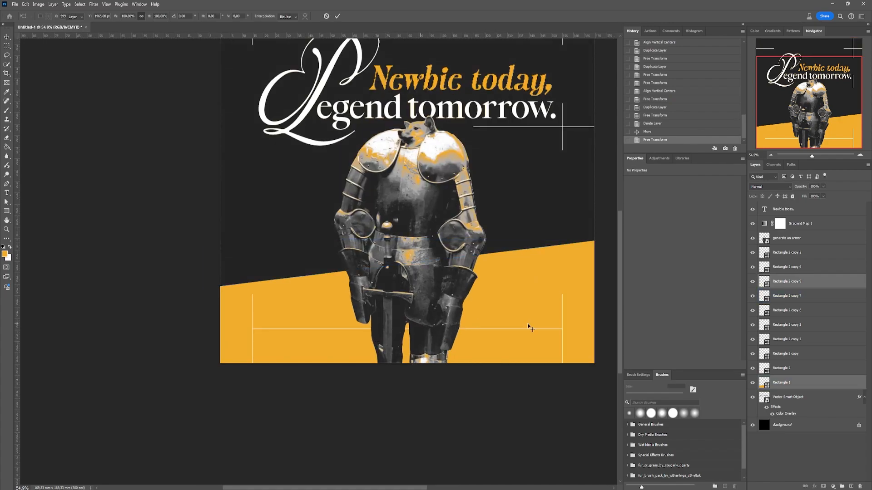
shift+click(252, 350)
ctrl+click(810, 387)
key(ctrl+t)
drag(407, 363, 408, 329)
key(Return)
drag(522, 405, 484, 434)
drag(508, 363, 507, 349)
key(ctrl+z)
- Lock the orange Rectangle 1 shape layer
click(792, 381)
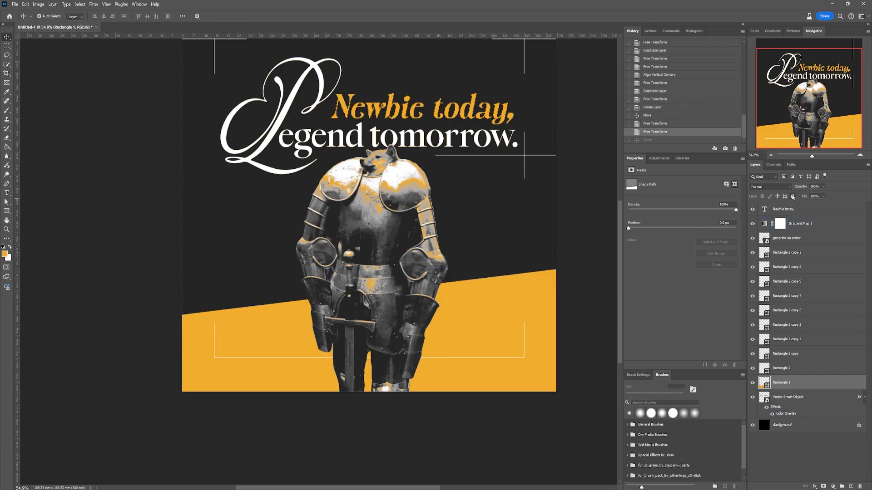
click(792, 197)
click(478, 318)
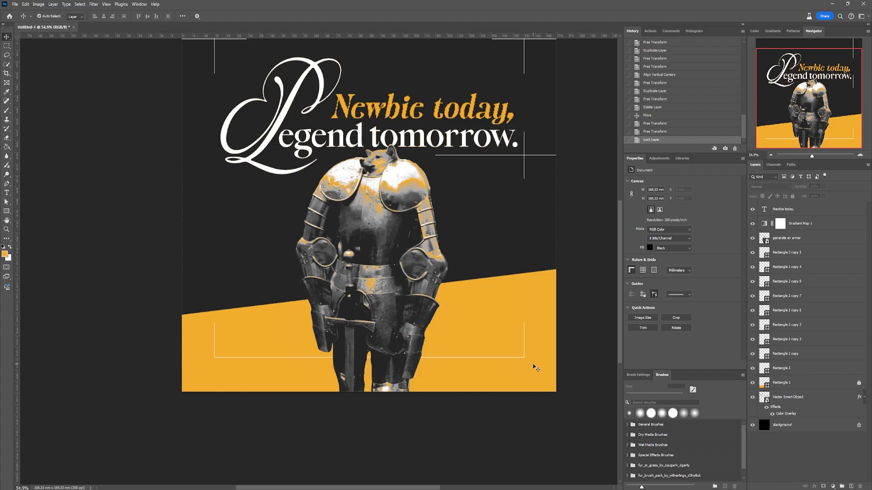
- Shorten both lower vertical lines from their upper ends to about 9 mm tall
drag(548, 326, 495, 342)
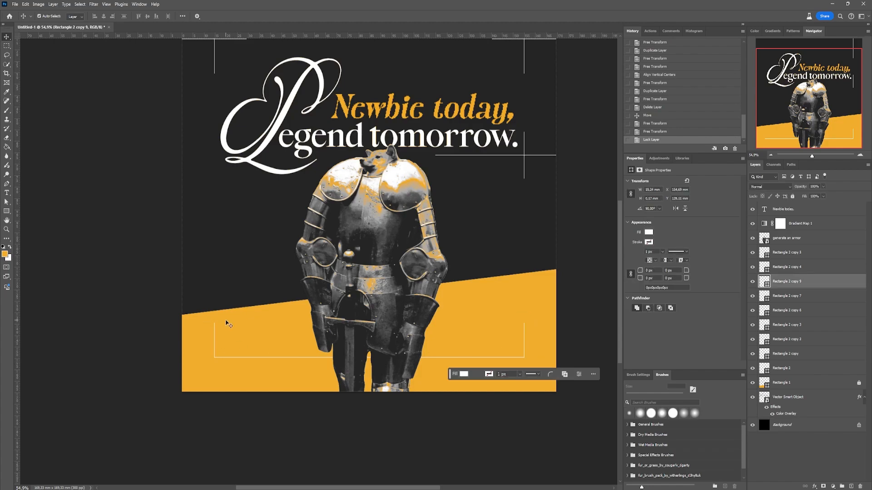
drag(226, 322, 209, 335)
key(ctrl+t)
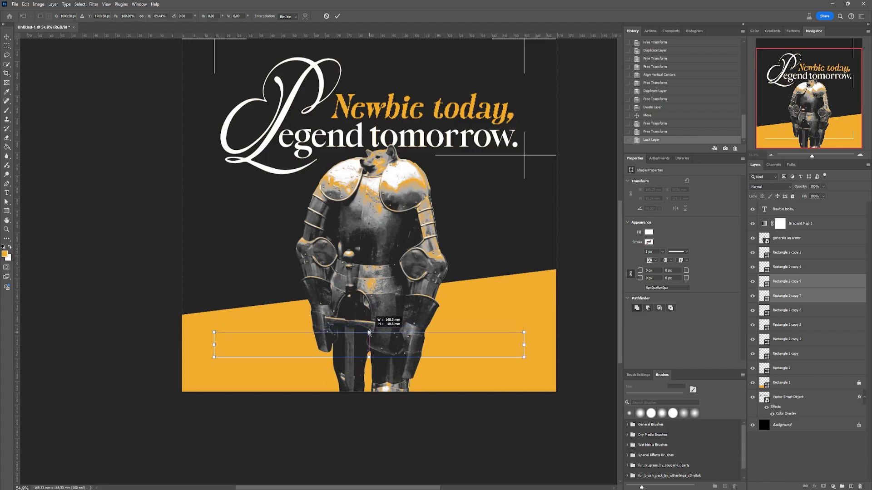
drag(369, 336, 369, 336)
key(Return)
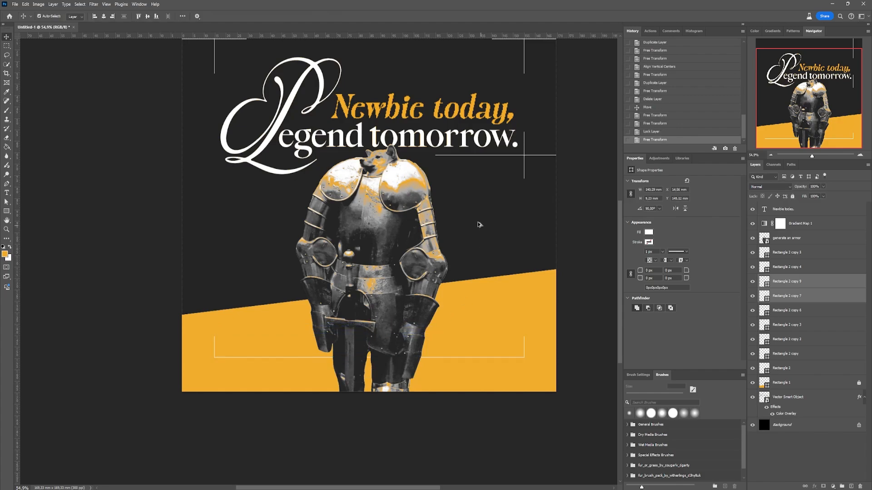
- Duplicate the lower-right vertical line as a tick about 3.8 mm tall, standing on the horizontal line just inside its right end
scroll(481, 229, down, 1)
drag(388, 258, 380, 290)
scroll(485, 378, up, 10)
click(563, 352)
drag(840, 284, 851, 486)
key(ctrl+t)
drag(563, 276, 460, 354)
key(Return)
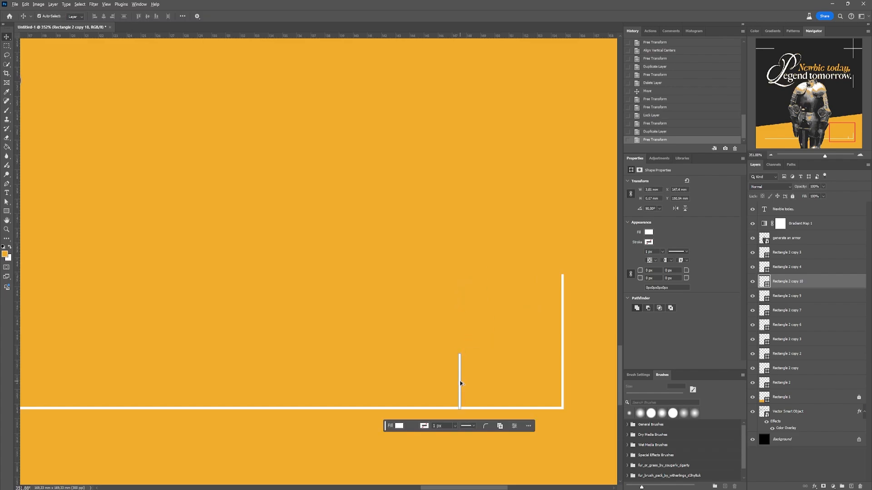
- Make a short tick about 2 mm tall from a copy of the tall one and repeat it as four evenly spaced ticks
mouse_move(460, 383)
mouse_down()
mouse_move(431, 383)
mouse_move(449, 391)
mouse_up()
key(ctrl+t)
scroll(456, 371, up, 10)
drag(440, 304, 443, 264)
drag(438, 288, 375, 371)
key(Return)
key(ctrl+z)
shift+click(439, 369)
click(469, 364)
- Duplicate the tall tick to the left of the four short ones and shorten the copy to a middle height
drag(468, 366, 313, 367)
key(ctrl+t)
drag(313, 287, 313, 323)
key(Return)
- Select the four short ticks and duplicate them to the left of the mid-height tick
click(437, 373)
shift+click(405, 373)
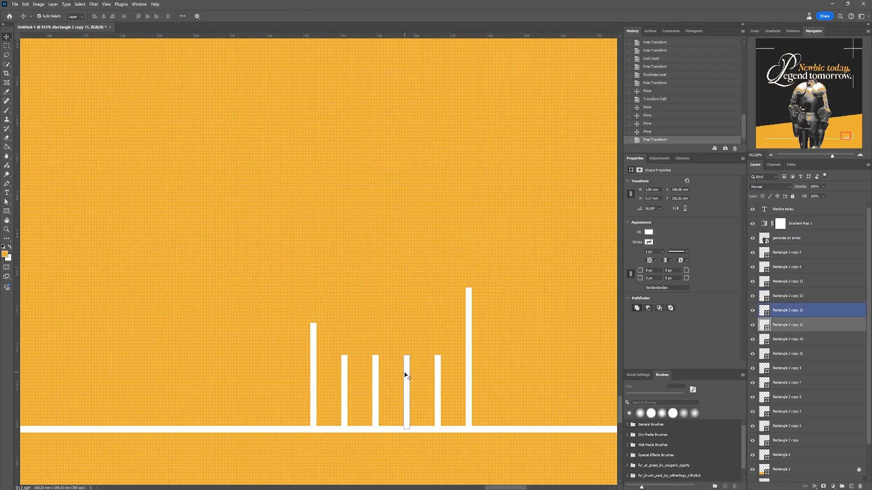
shift+click(375, 374)
shift+click(345, 375)
drag(437, 376, 281, 377)
- Duplicate the tick sets leftward to form a continuous ruler scale with five tall ticks
scroll(506, 373, down, 5)
drag(510, 329, 364, 382)
drag(489, 364, 355, 364)
drag(387, 307, 291, 298)
- Select all ruler ticks without the armor, flip them vertically and horizontally, and hang them below the horizontal line behind the knight's legs
scroll(341, 268, down, 3)
drag(326, 273, 468, 288)
scroll(227, 259, down, 4)
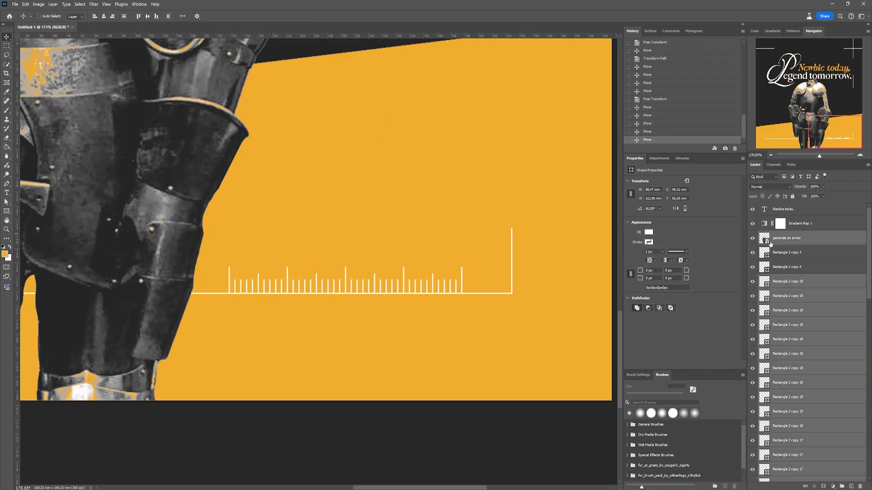
ctrl+click(821, 242)
key(ctrl+t)
drag(471, 255, 477, 310)
drag(518, 238, 260, 237)
scroll(273, 234, down, 5)
scroll(145, 213, up, 2)
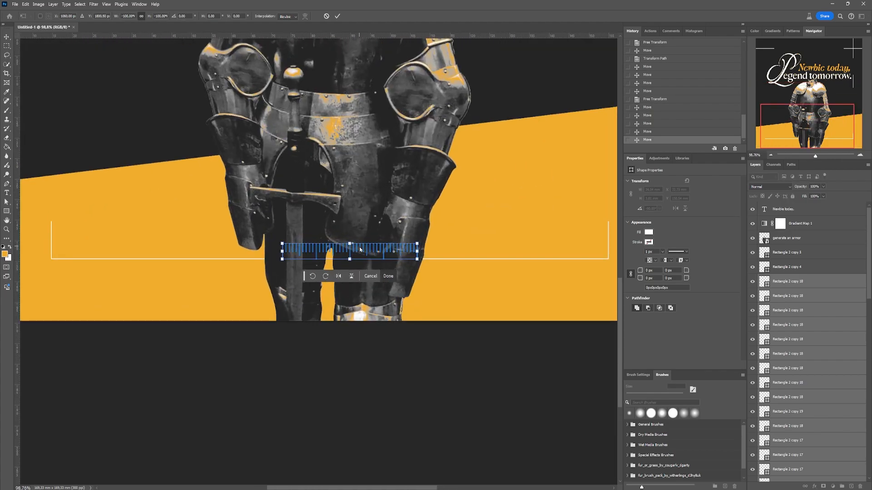
drag(363, 253, 370, 277)
key(Return)
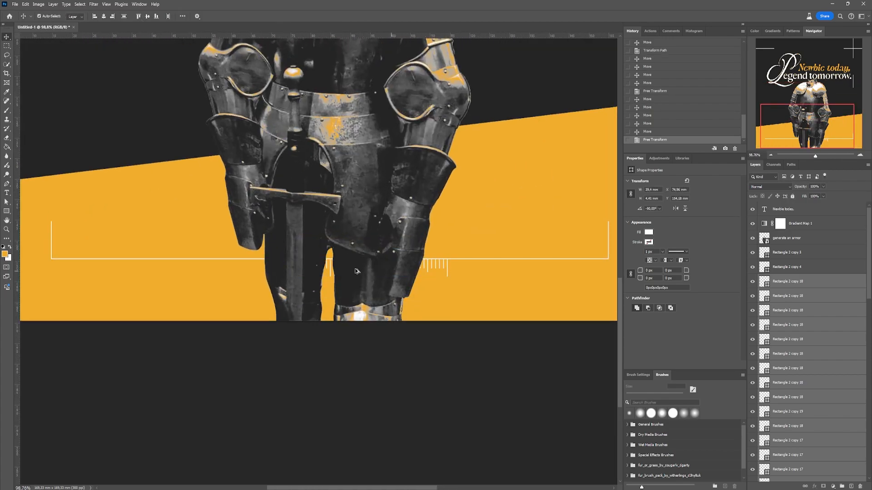
- Duplicate the hanging ruler ticks leftward along the horizontal line to extend the scale past the knight's other leg
scroll(352, 270, up, 5)
drag(503, 262, 442, 259)
scroll(421, 259, down, 5)
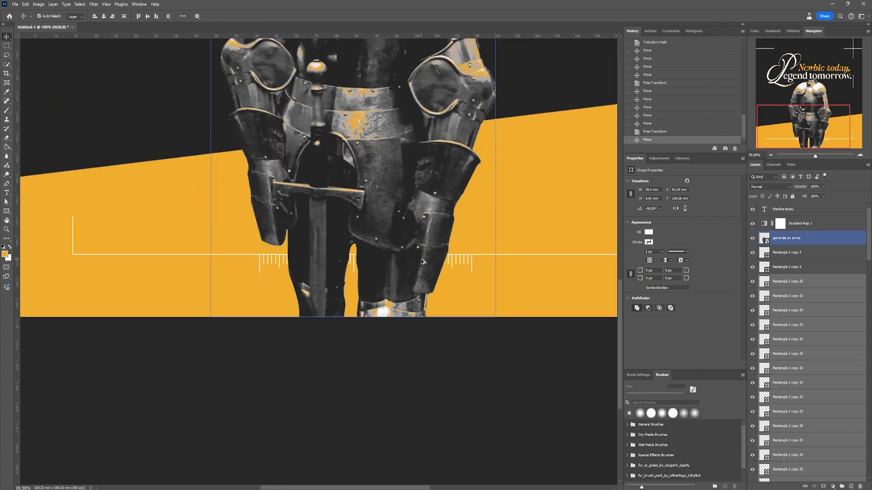
scroll(797, 293, down, 7)
scroll(802, 293, up, 7)
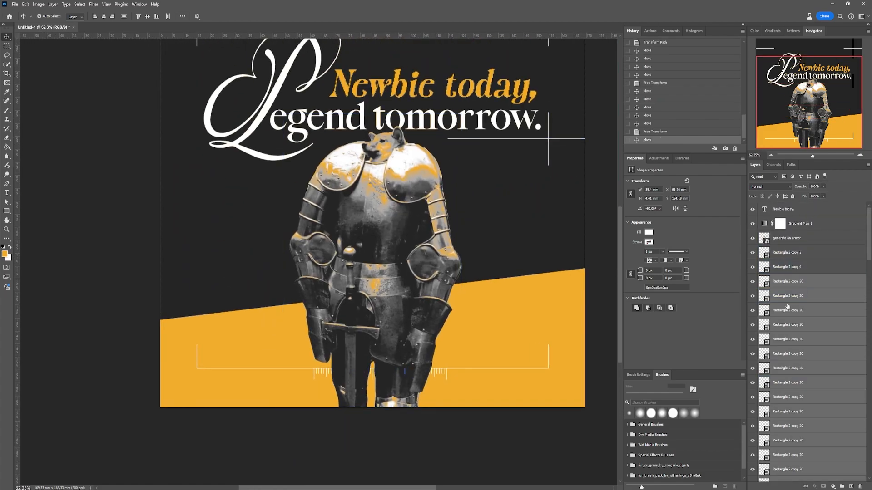
- Group the copied ruler ticks, then combine that group and the remaining ticks into one group
key(ctrl+g)
click(784, 292)
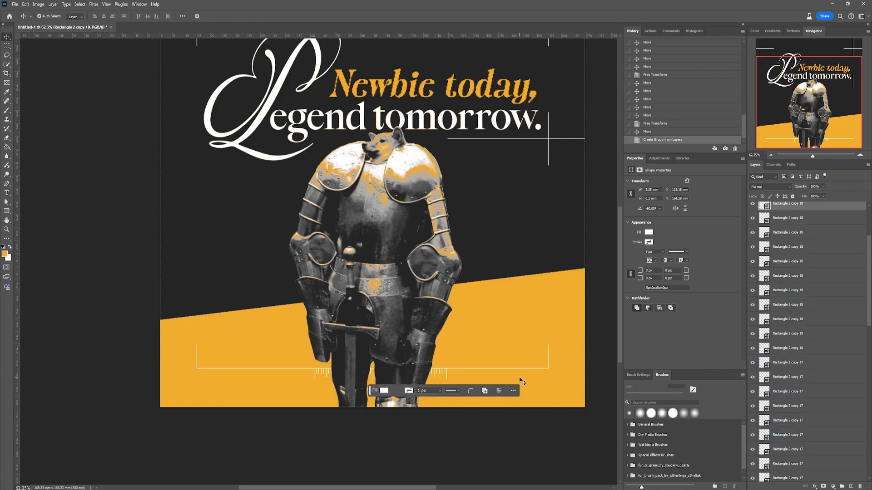
drag(499, 372, 300, 374)
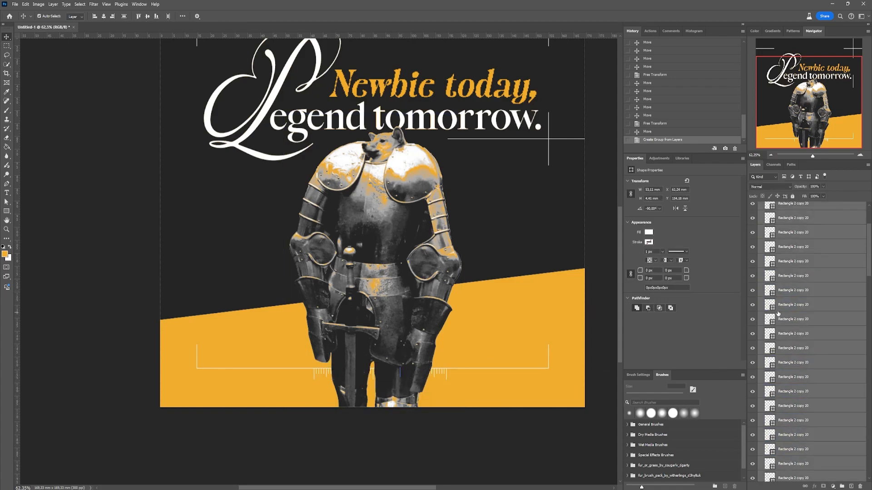
click(759, 279)
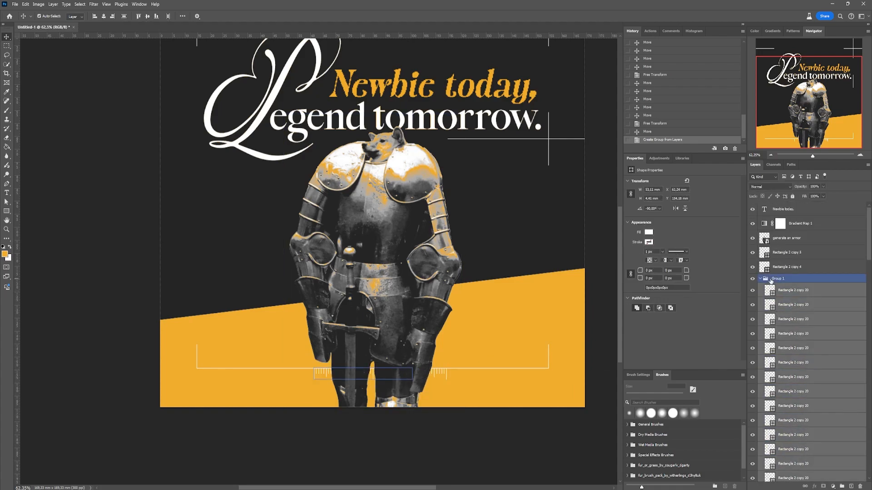
click(837, 487)
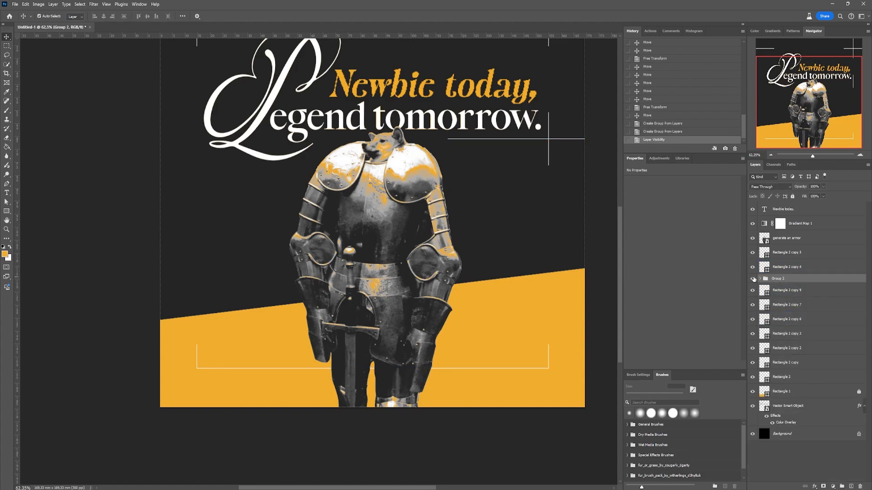
- Center the ruler tick group horizontally on the canvas and nudge the armored dog slightly left
key(ctrl+t)
drag(411, 374, 418, 373)
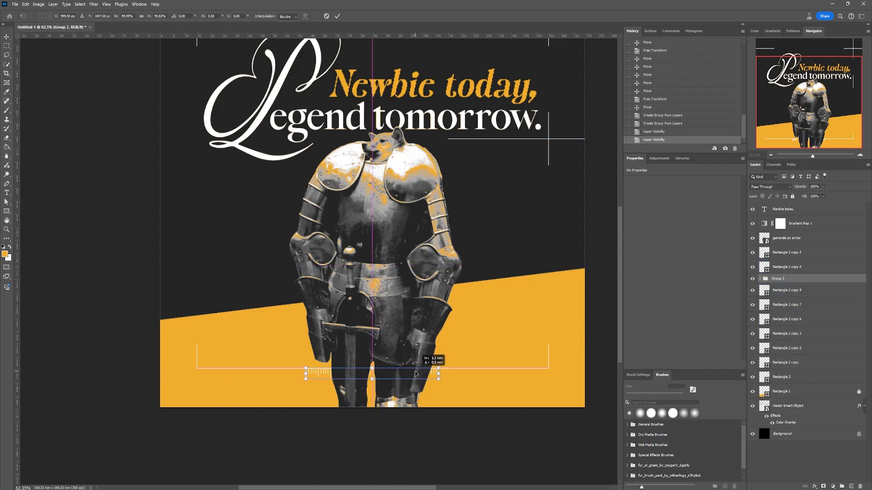
key(Return)
mouse_move(386, 300)
mouse_down()
mouse_move(377, 300)
mouse_move(384, 300)
mouse_up()
- Shift the ruler tick group about 1.2 mm to the right along the horizontal line
click(778, 279)
key(ctrl+t)
drag(414, 374, 416, 374)
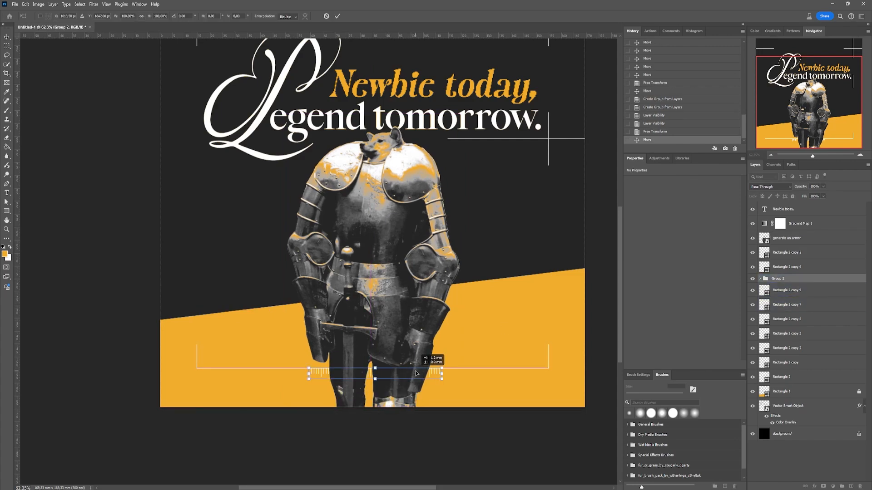
key(Return)
scroll(376, 415, down, 2)
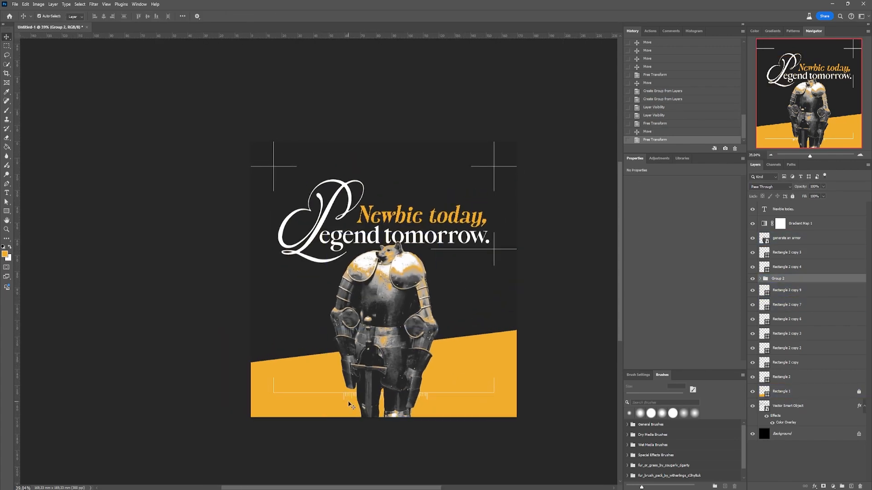
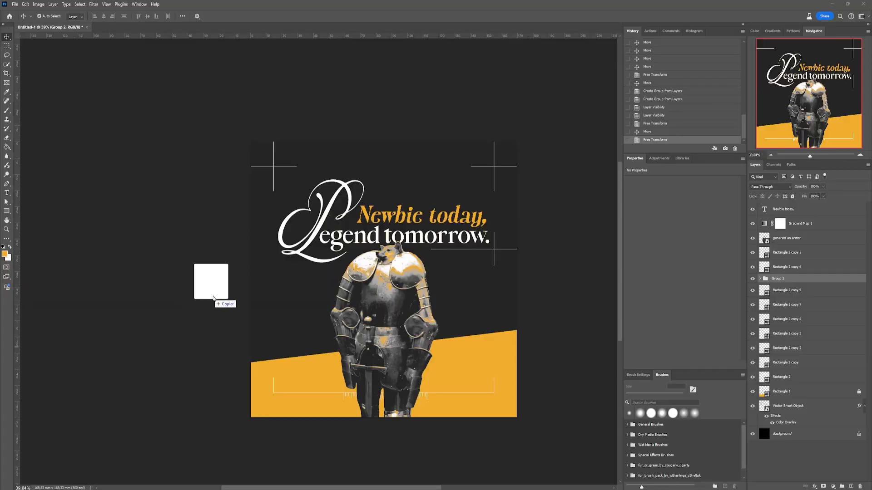
- Place the montagne image in the poster and put its layer directly above the Background layer
drag(213, 298, 345, 241)
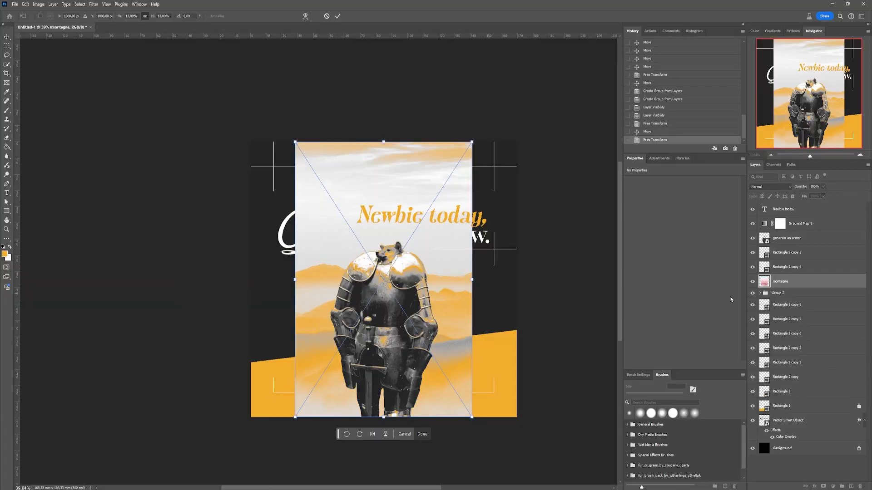
key(Return)
drag(764, 282, 806, 443)
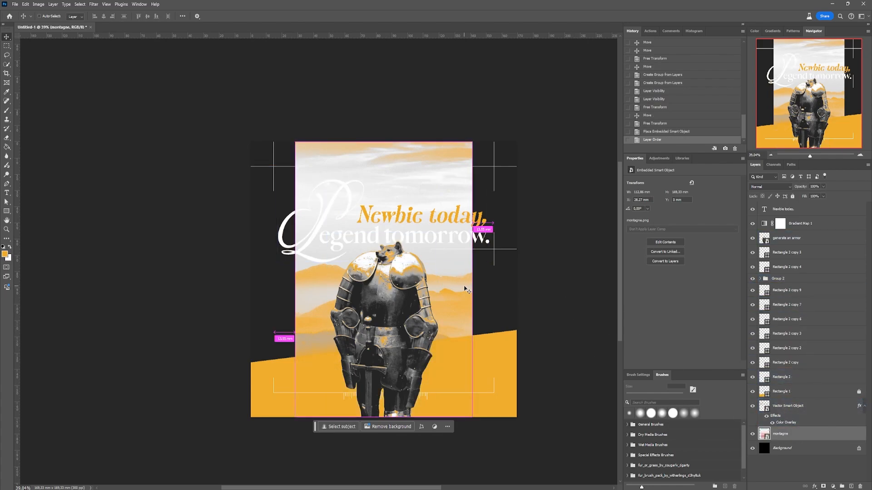
- Enlarge the mountain image to cover the whole canvas width and position its ridges behind the knight
key(ctrl+t)
drag(473, 281, 519, 286)
drag(295, 281, 267, 285)
drag(303, 291, 304, 307)
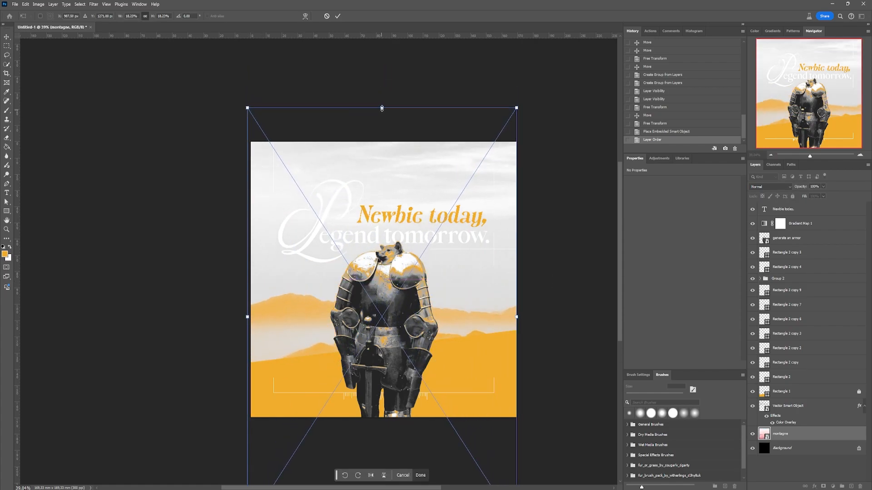
drag(314, 107, 313, 198)
drag(305, 293, 308, 243)
drag(460, 472, 461, 457)
key(Return)
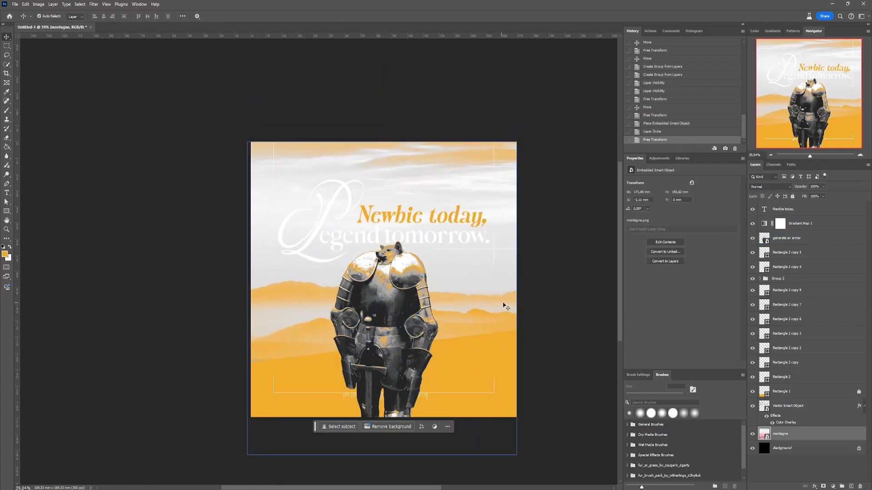
- Lower the montagne layer's opacity to about 25% and keep its blend mode at Normal
scroll(503, 390, up, 2)
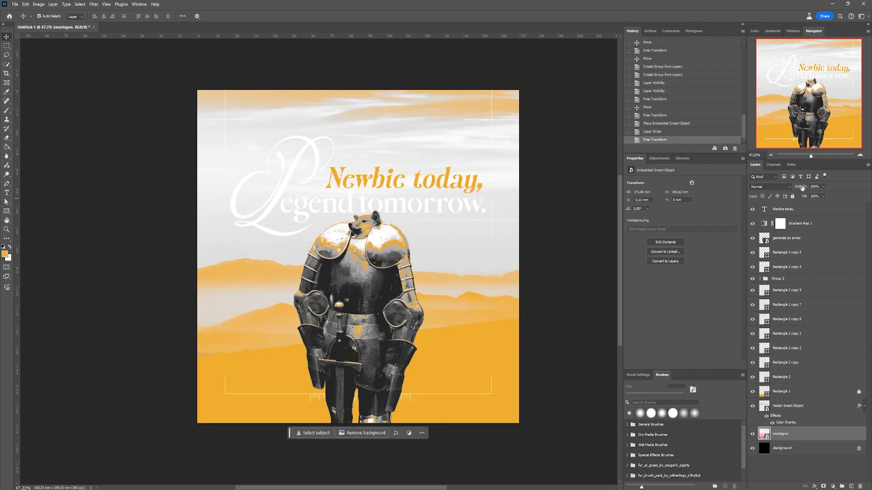
drag(801, 187, 778, 187)
click(771, 186)
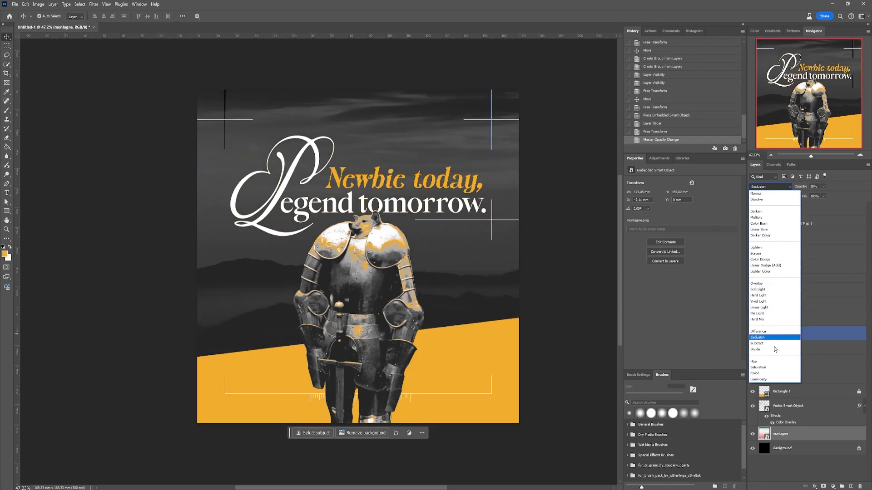
click(689, 341)
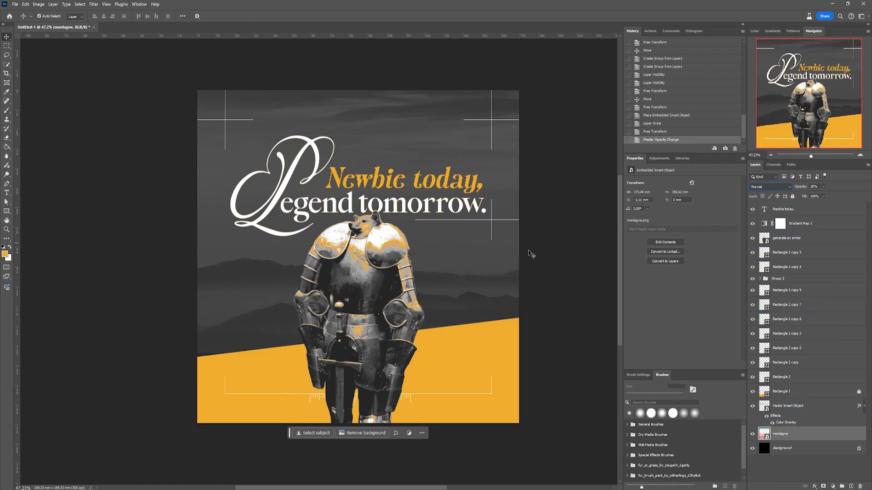
scroll(452, 271, up, 1)
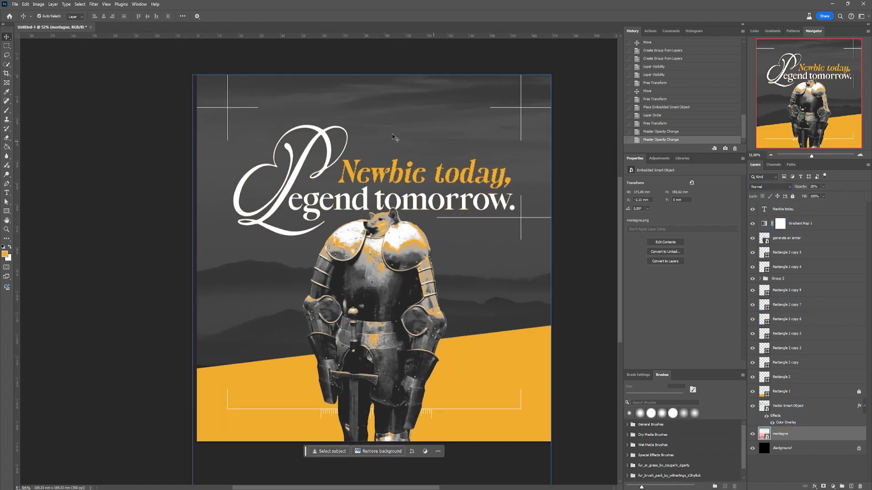
click(588, 188)
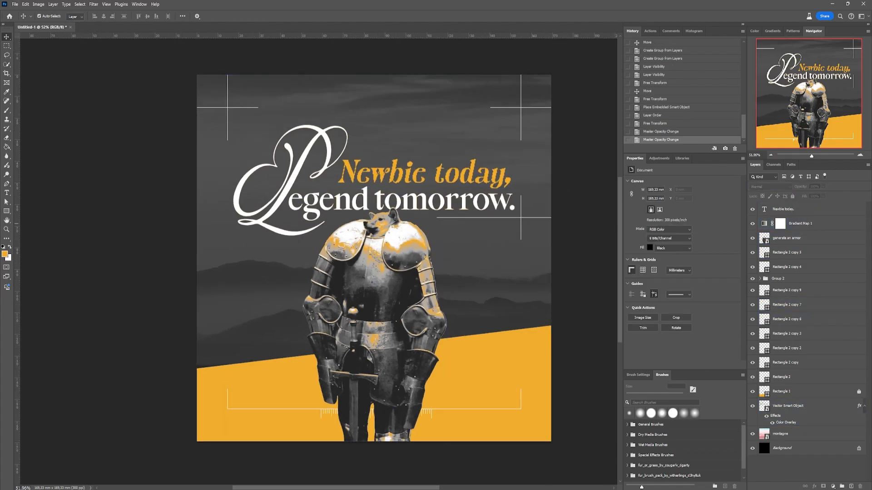
click(245, 303)
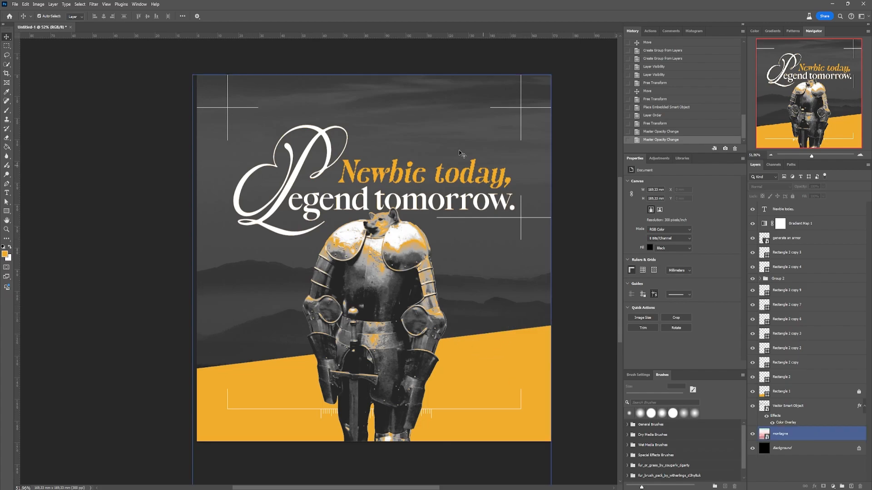
click(425, 382)
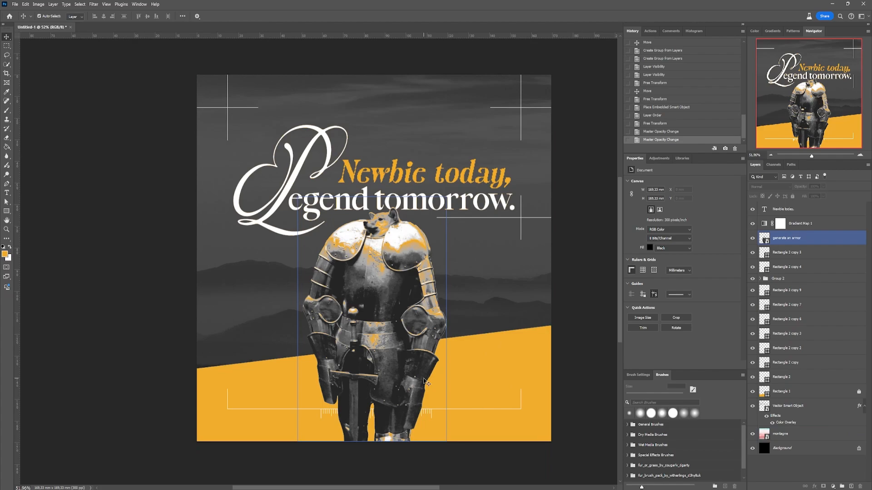
click(457, 369)
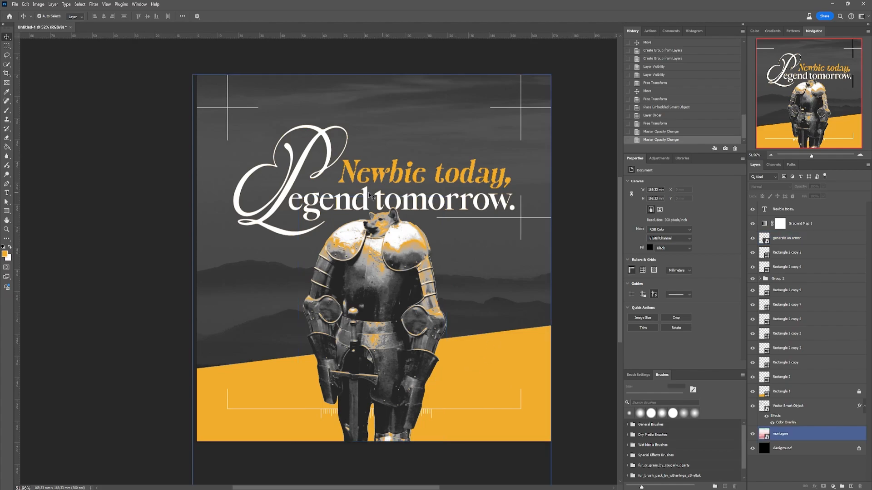
- Place the moon image, scale it to about 23%, and position the moon over the middle of the poster
drag(379, 298, 377, 281)
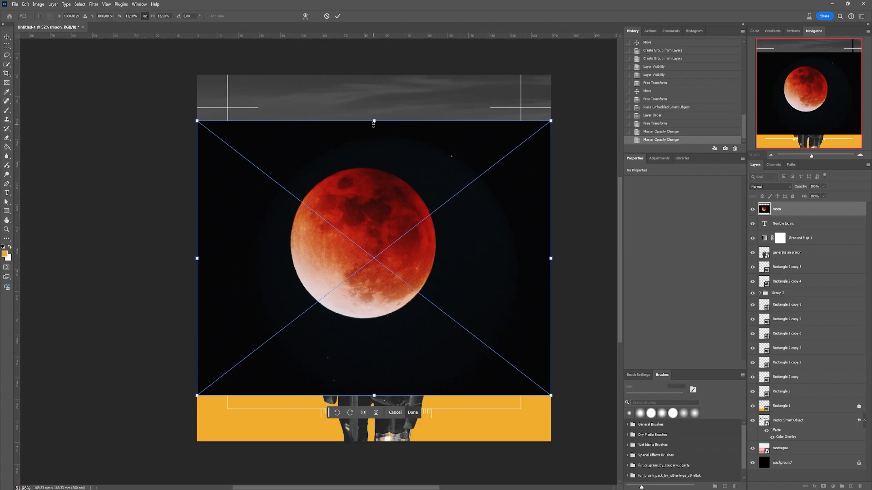
drag(374, 122, 374, 11)
drag(410, 223, 428, 349)
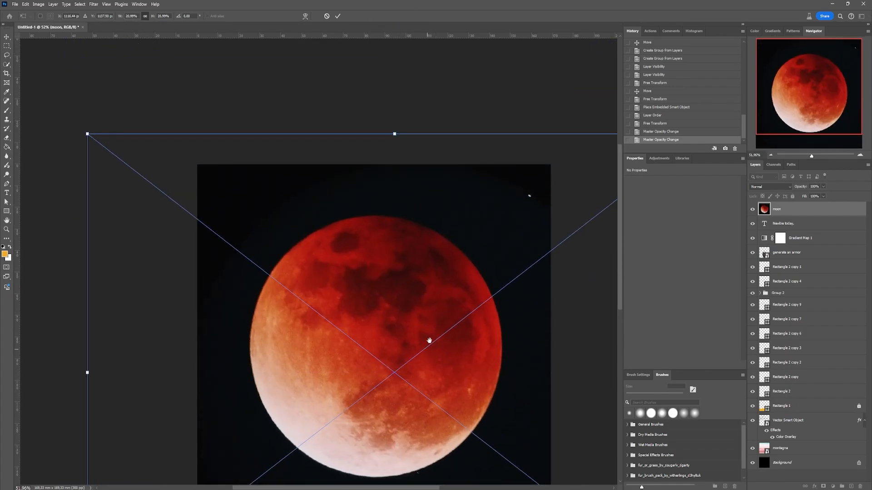
scroll(429, 341, down, 4)
scroll(406, 269, down, 2)
drag(397, 375, 398, 404)
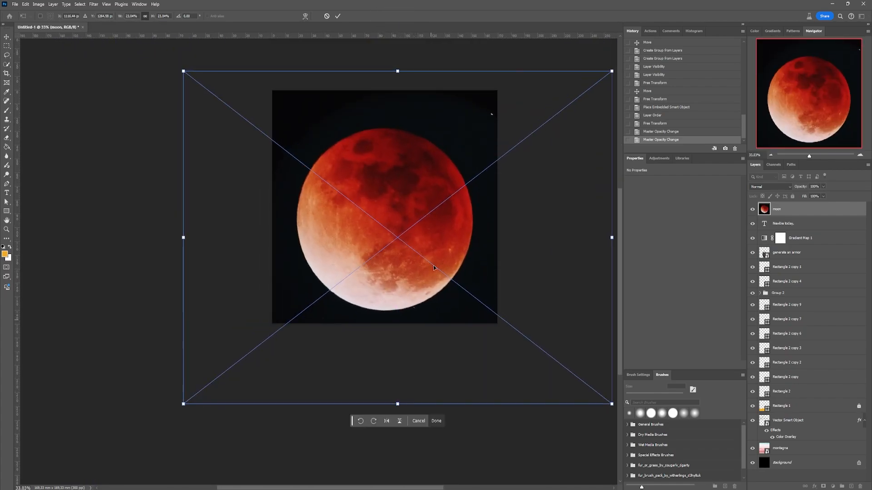
drag(434, 265, 431, 245)
key(Return)
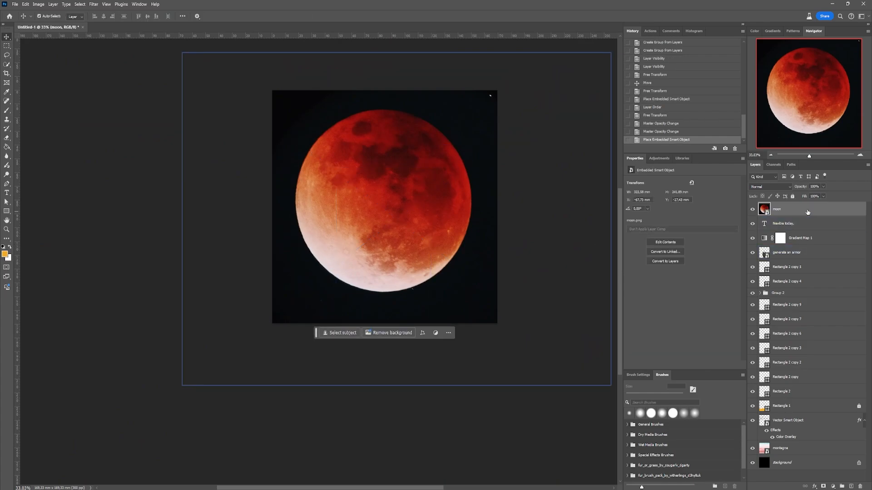
- Move the moon layer directly above the montagne layer and blend it with Color Dodge at 14% opacity
drag(806, 211, 812, 436)
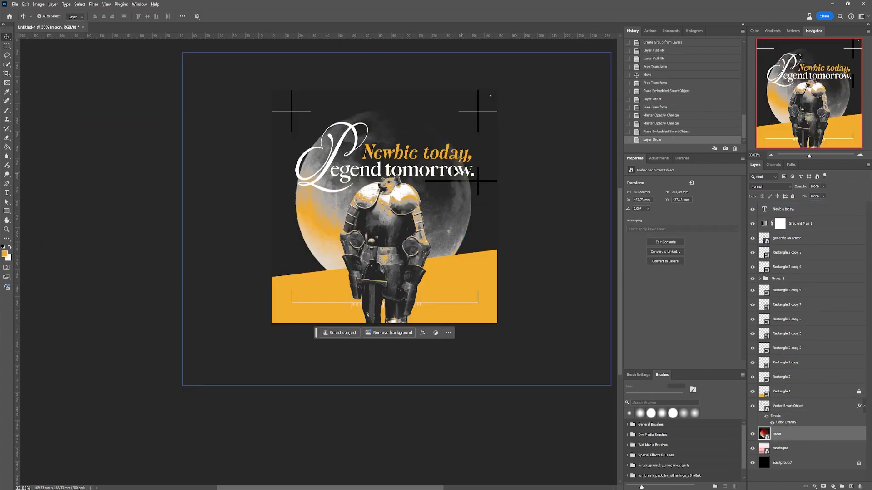
scroll(456, 172, up, 2)
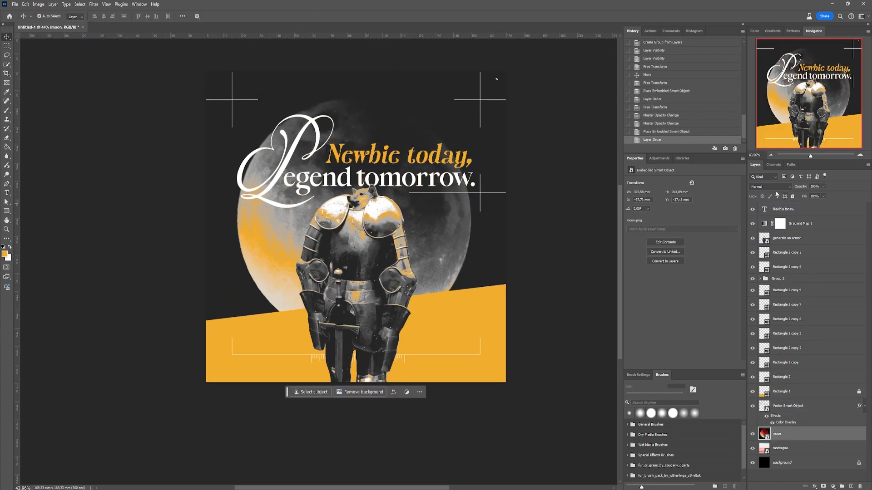
click(772, 186)
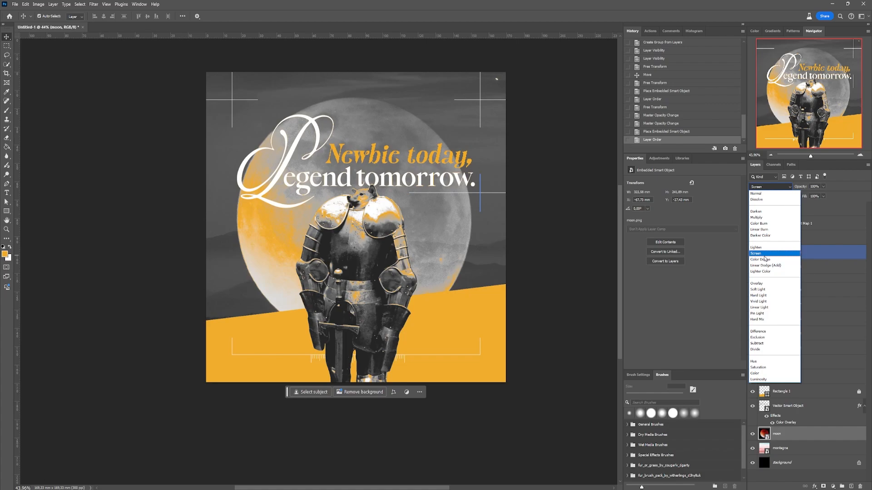
click(764, 261)
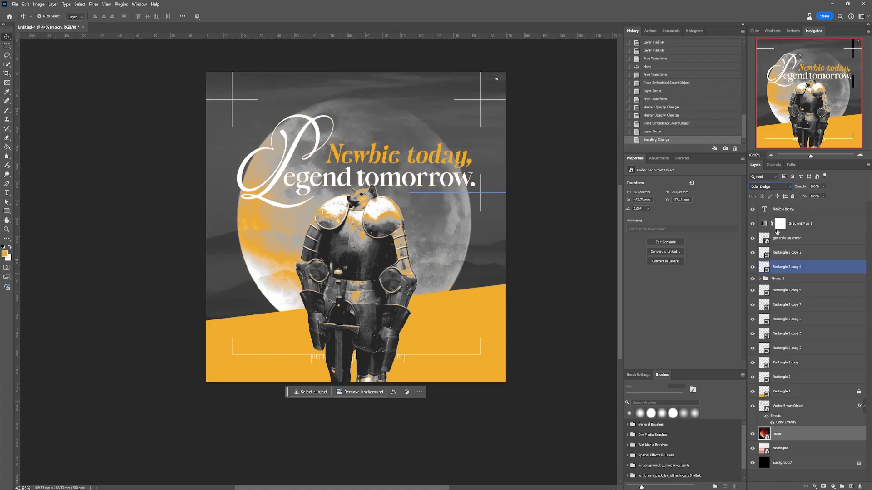
drag(802, 189, 772, 189)
- Rotate the moon image to -15° and enlarge it slightly behind the knight, with its layer opacity set to 21%
key(ctrl+t)
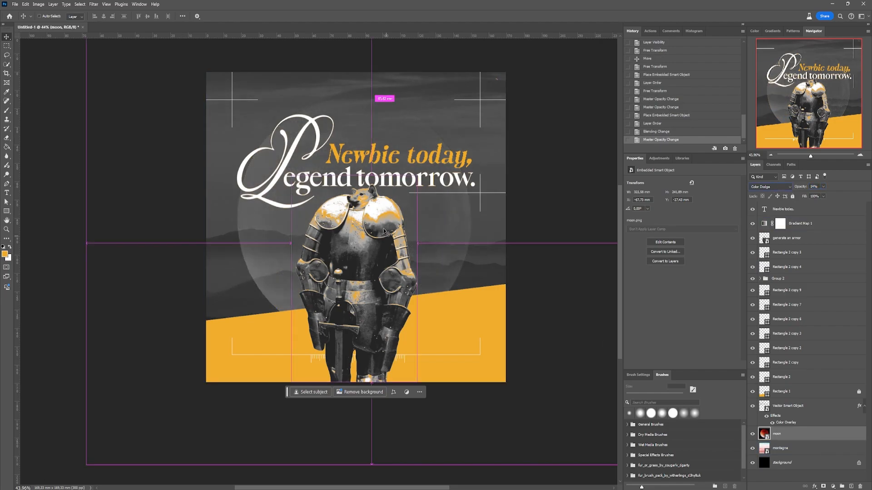
key(ctrl+0)
drag(448, 77, 403, 169)
key(Return)
key(ctrl+0)
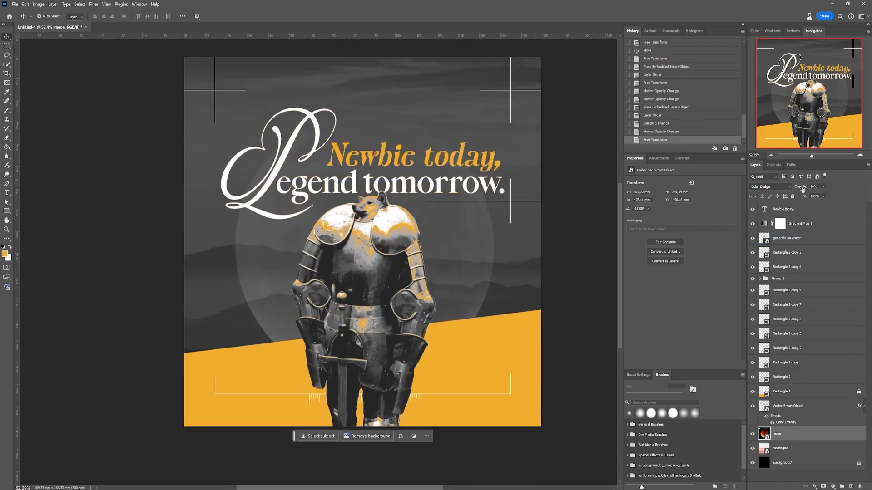
key(2)
key(1)
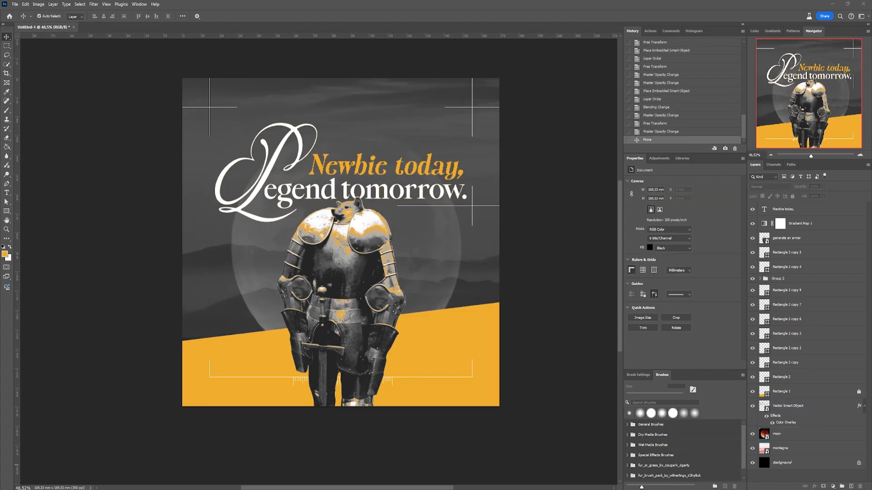
- Place the Photocopy-Texture-4 image across the canvas and set its blend mode to Linear Dodge (Add)
drag(464, 293, 184, 241)
drag(453, 241, 500, 243)
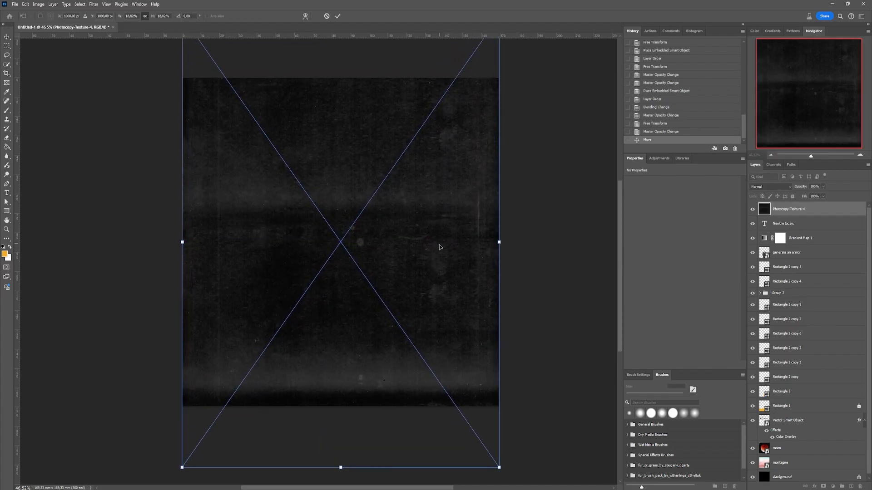
key(Return)
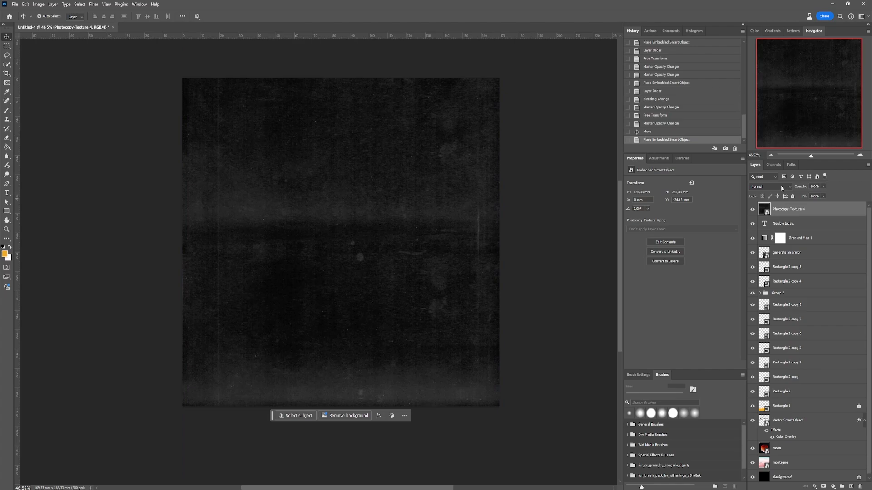
click(782, 188)
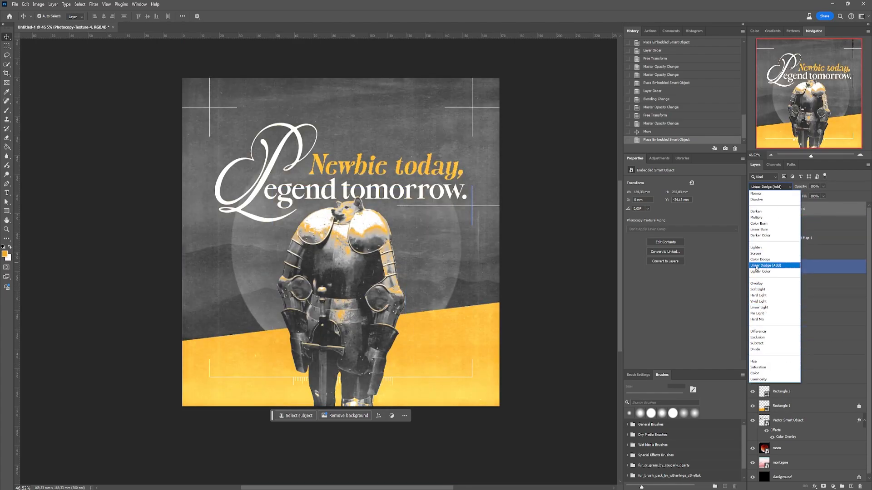
click(756, 268)
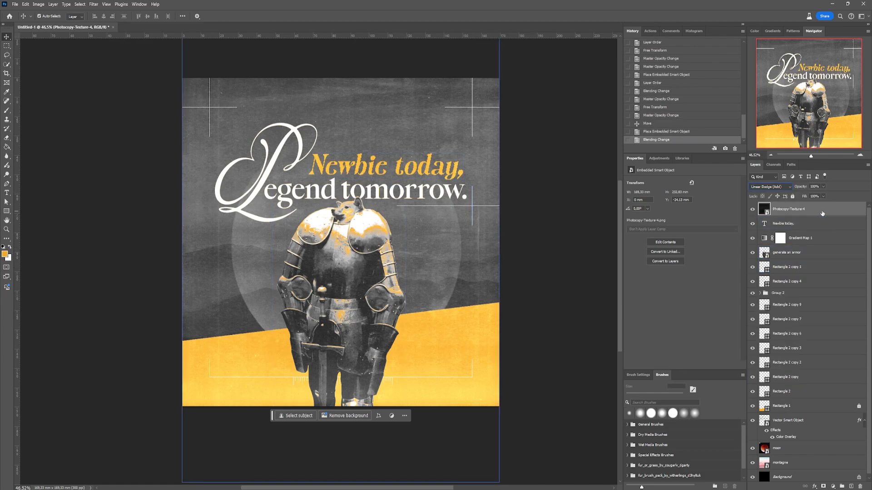
- Clip the photocopy texture to the yellow Rectangle 1 shape and reduce the texture's opacity
drag(822, 213, 813, 399)
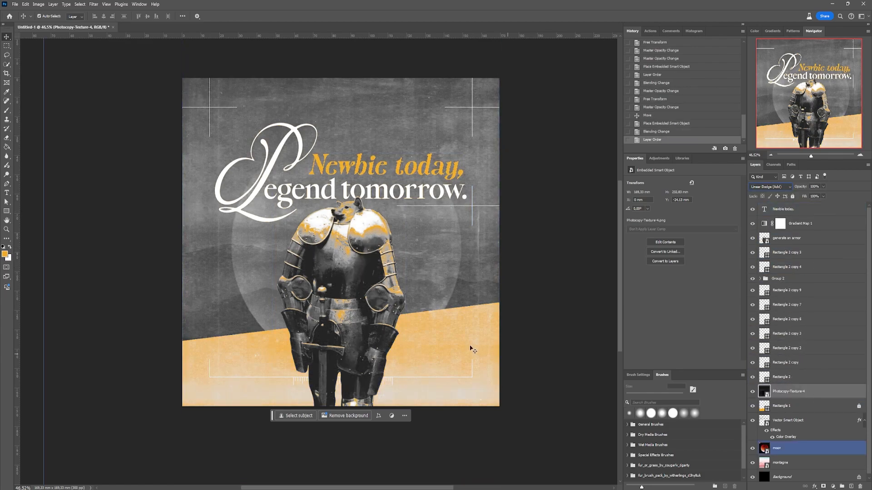
right_click(817, 394)
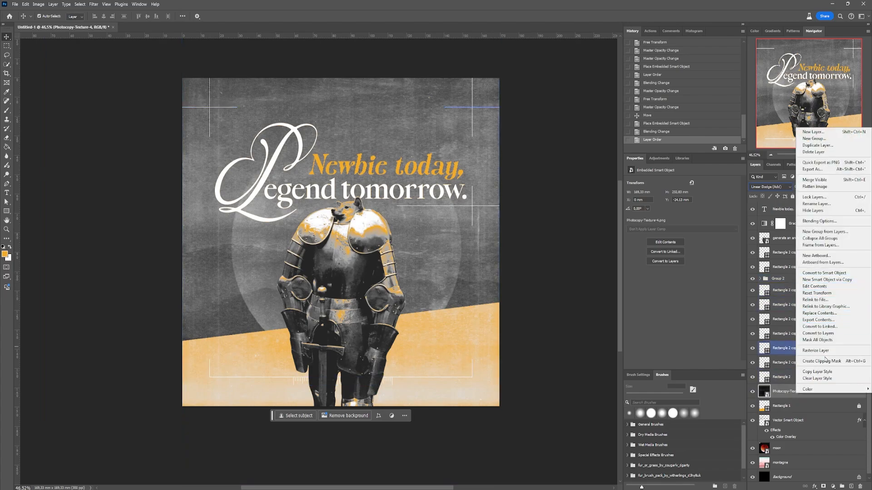
click(823, 362)
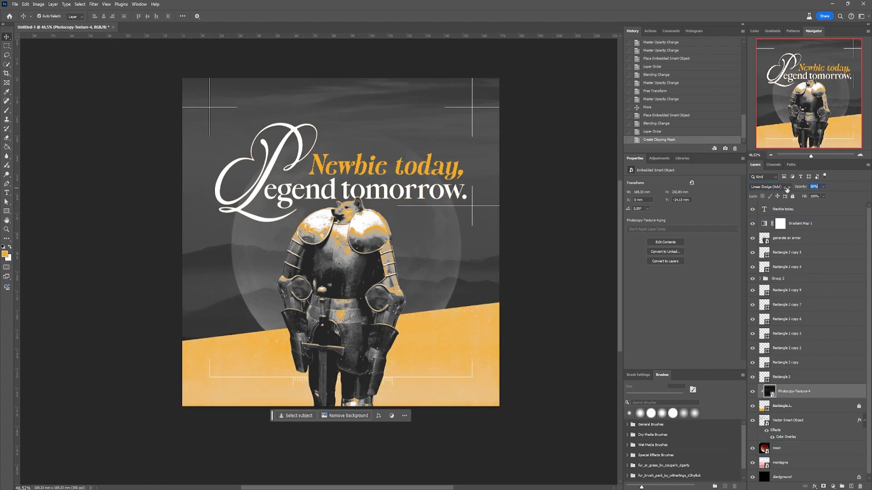
drag(784, 189, 784, 189)
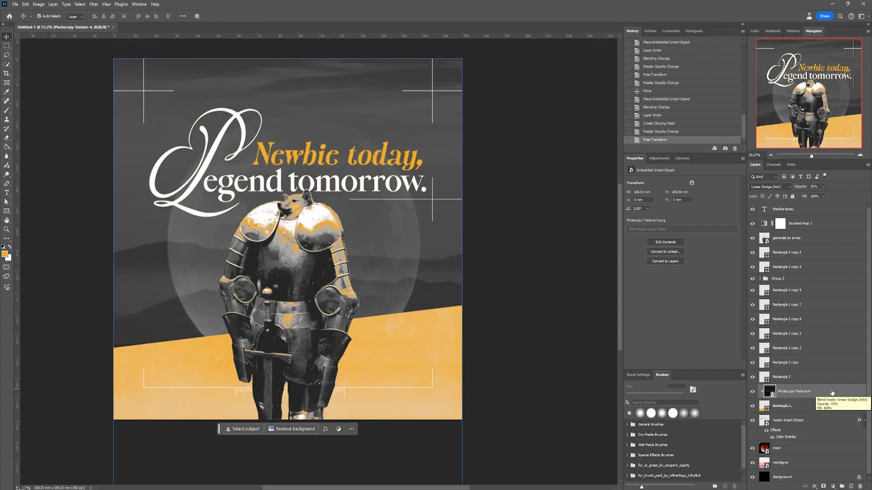
- Duplicate the photocopy texture to the top of the layer stack, using Linear Dodge (Add) at 100% opacity
key(ctrl+j)
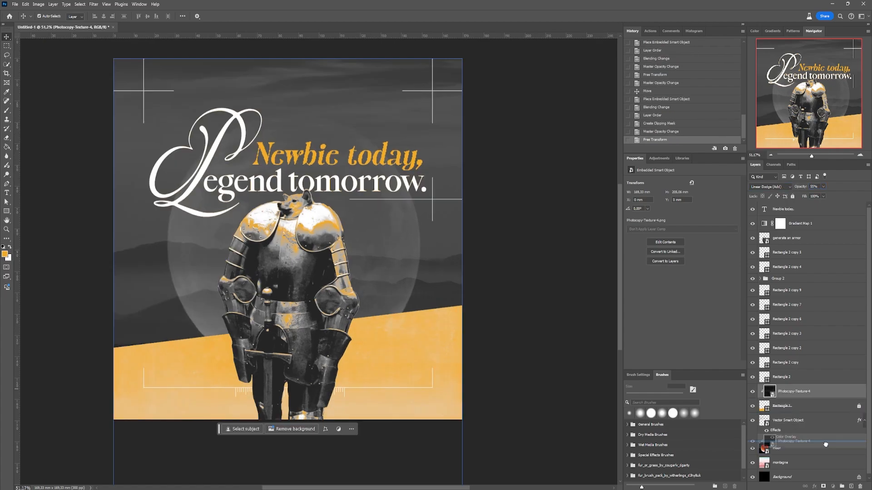
drag(822, 395, 823, 208)
click(786, 188)
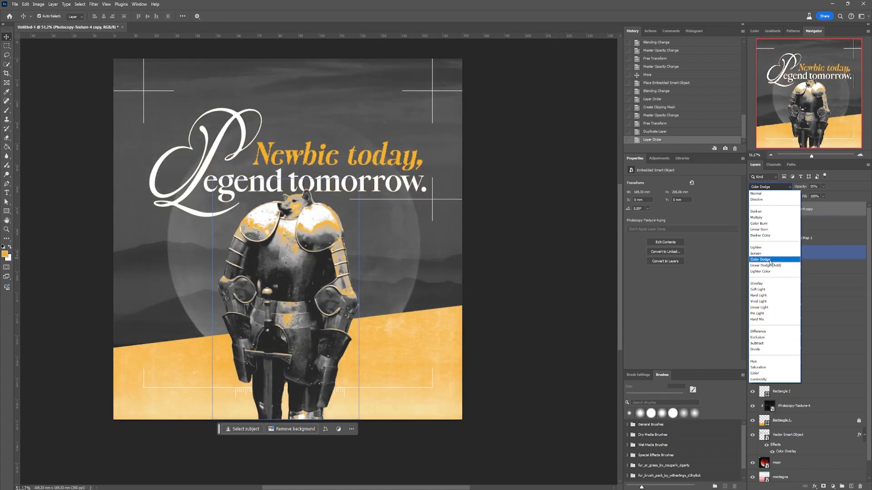
click(771, 266)
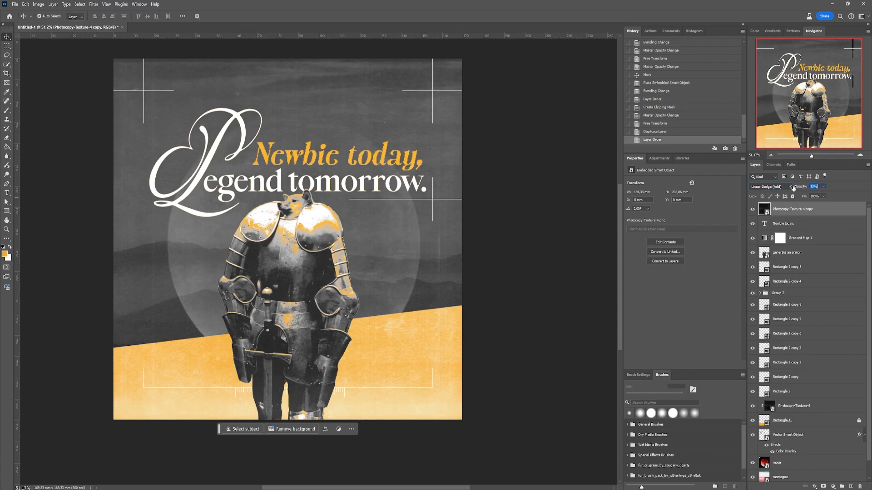
drag(794, 189, 830, 189)
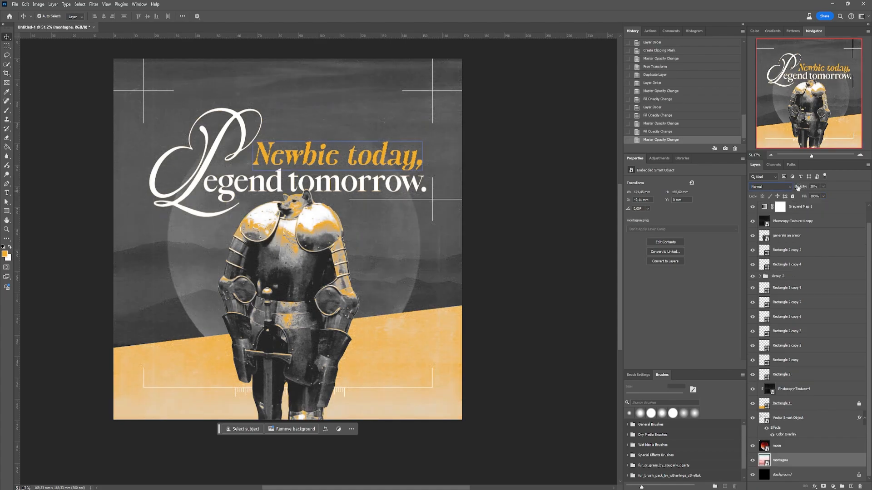
- Place the photocopy texture copy below Gradient Map 1 at 27% opacity, and set the montagne layer's opacity to 25%
mouse_move(798, 186)
mouse_down()
mouse_move(808, 186)
mouse_move(797, 187)
mouse_up()
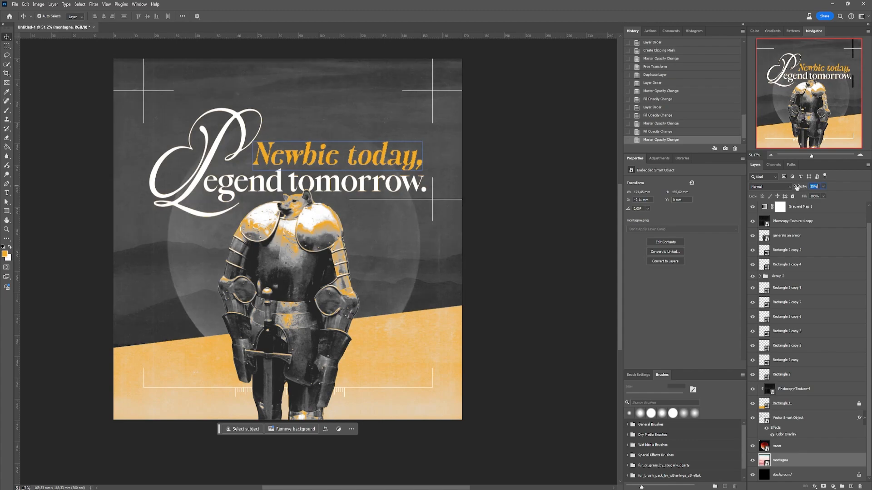
click(341, 256)
click(500, 246)
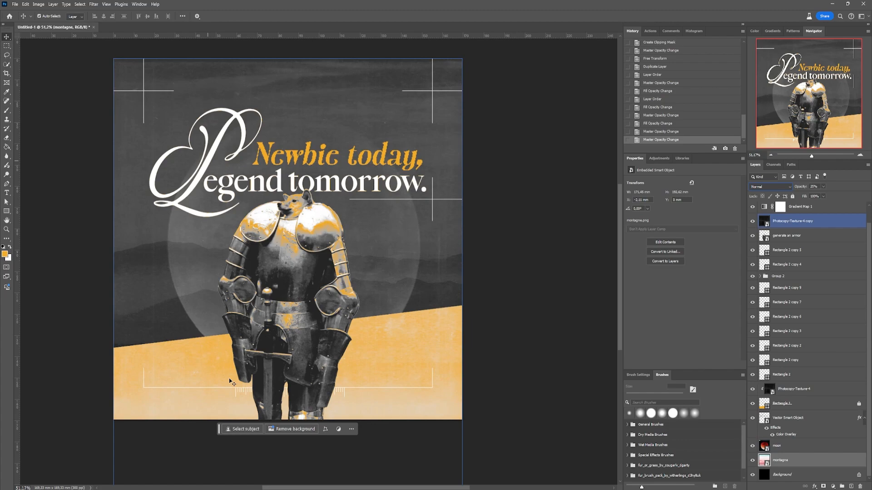
scroll(830, 241, up, 1)
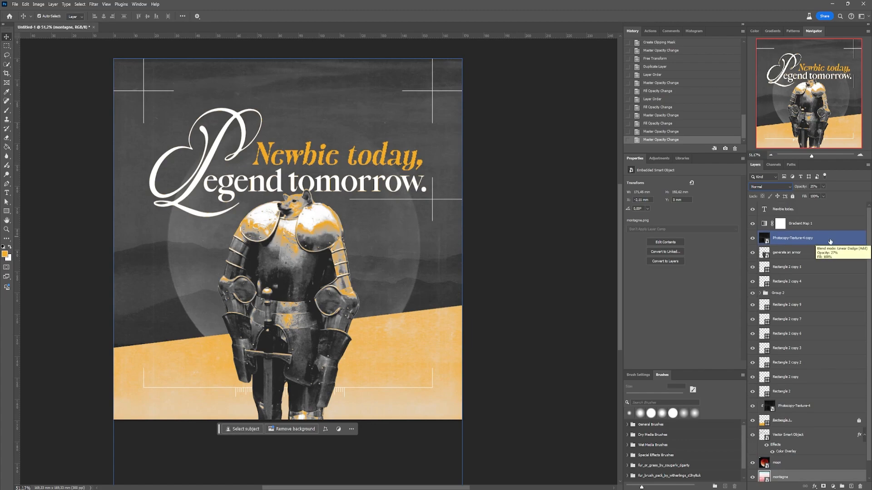
- Lock both photocopy texture layers, the copy below the gradient map and the one clipped to the yellow shape
click(830, 240)
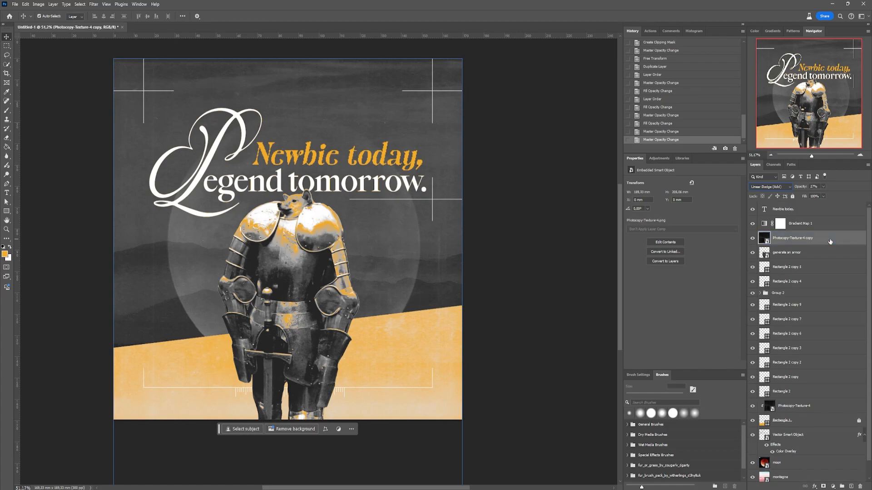
click(792, 198)
click(431, 259)
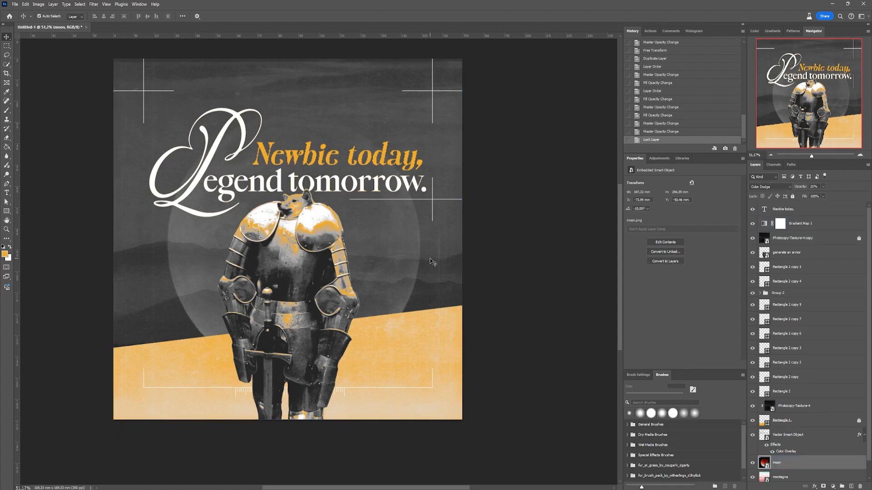
click(824, 410)
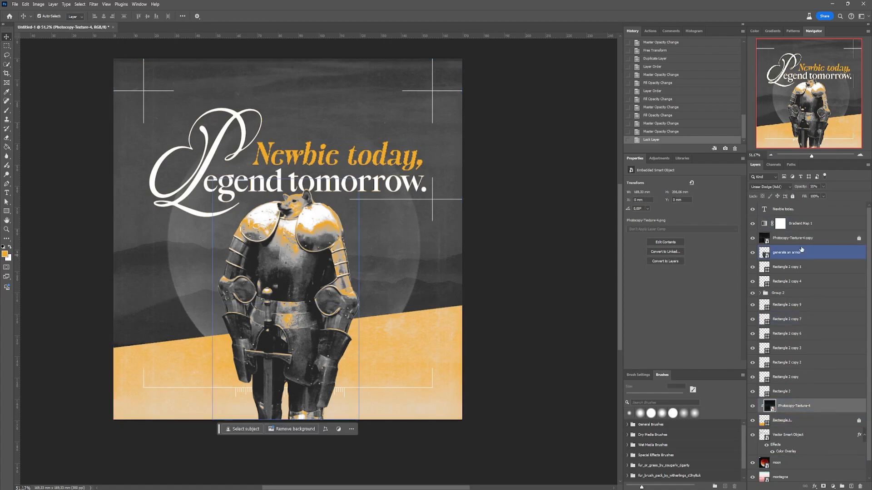
click(793, 199)
click(577, 246)
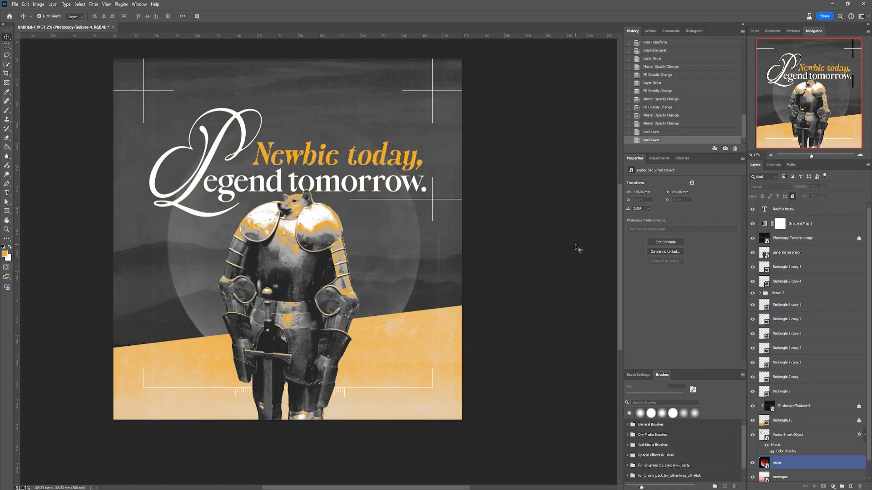
- Place the hand-drawn crown image at the top of the layer stack, scaled down to about 11 mm near the dog's head
scroll(284, 284, down, 6)
scroll(230, 258, up, 6)
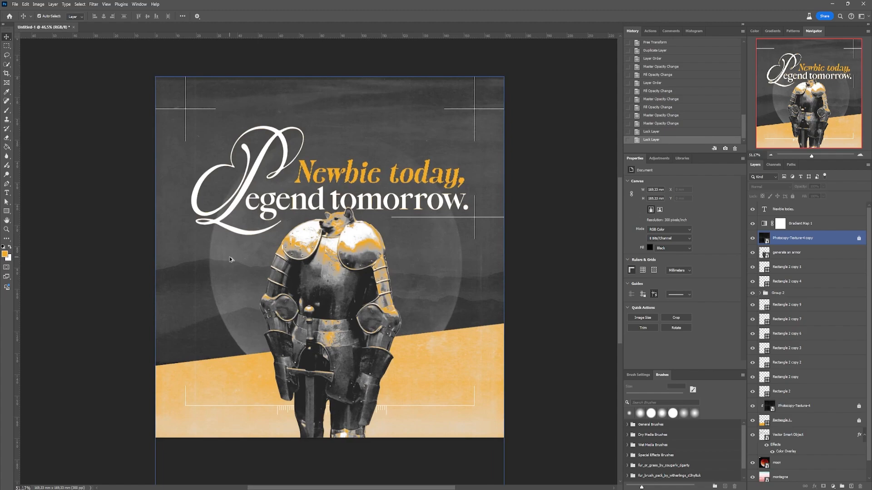
click(450, 295)
drag(449, 295, 444, 291)
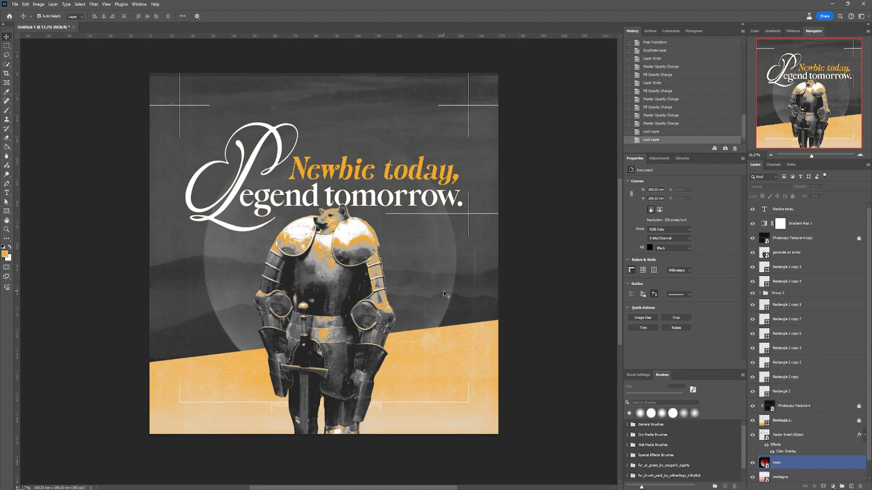
click(795, 209)
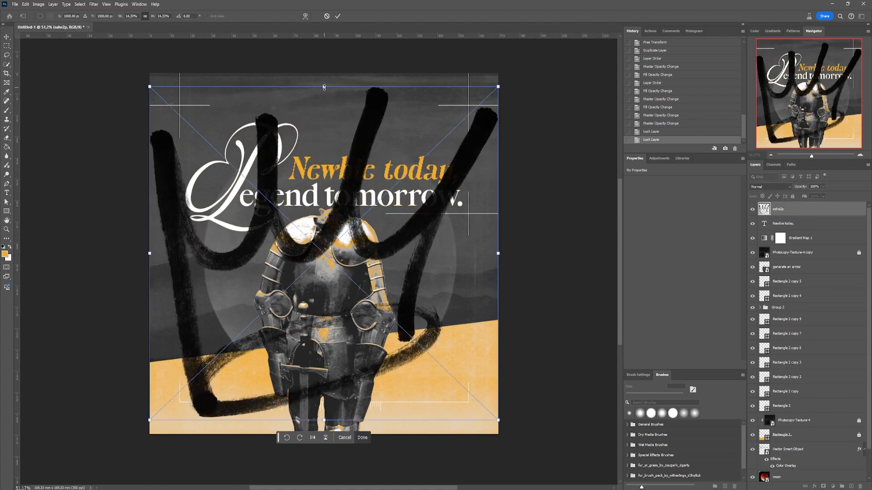
drag(324, 87, 325, 356)
mouse_move(333, 375)
mouse_down()
mouse_move(330, 127)
mouse_move(342, 154)
mouse_up()
drag(340, 162, 332, 190)
key(Return)
- Move the crown onto the letter b of "Newbie", tilt it about 7°, and nudge it into place
scroll(335, 169, up, 5)
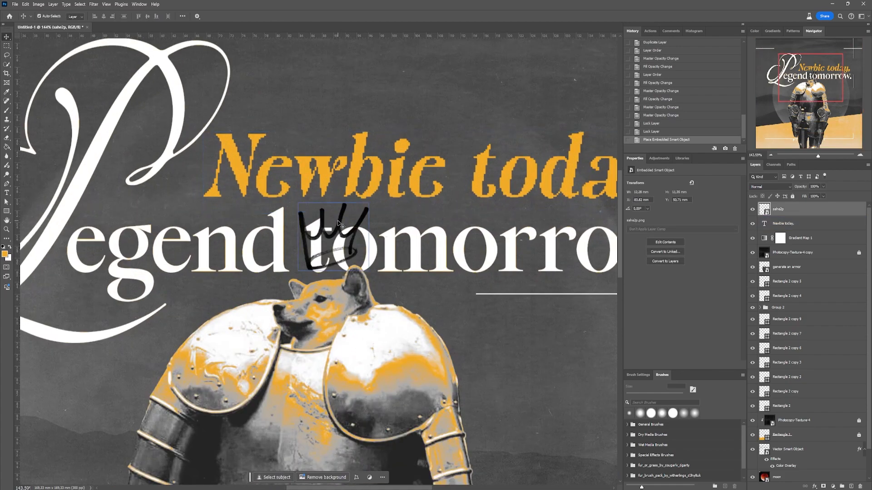
drag(337, 222, 384, 155)
scroll(337, 226, down, 3)
key(ctrl+t)
key(Return)
key(ctrl+t)
key(Return)
key(Right)
key(Right)
key(Right)
key(Right)
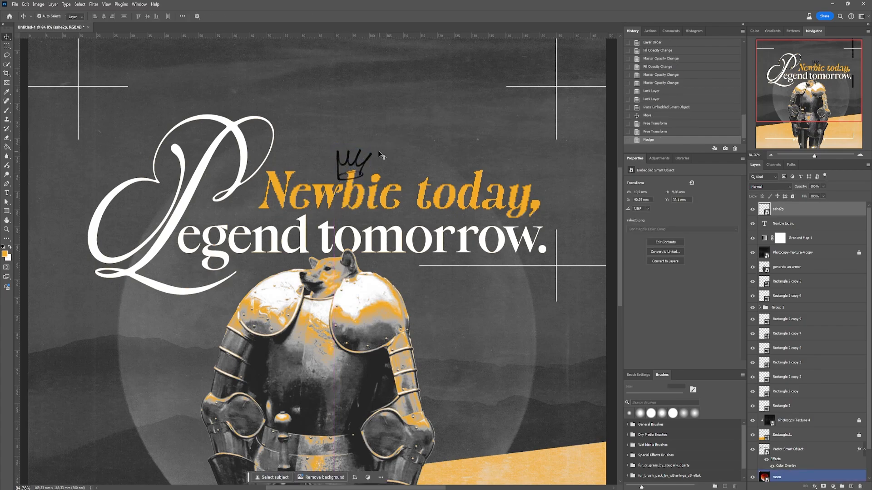
- Mask out the crown's back rim where it crosses the letter b's stem, and lower the crown slightly onto the letter
scroll(331, 194, up, 5)
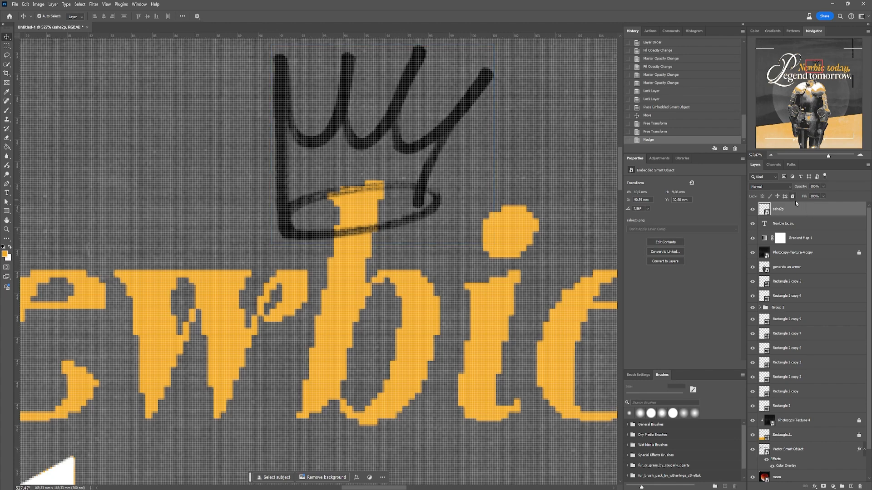
click(823, 487)
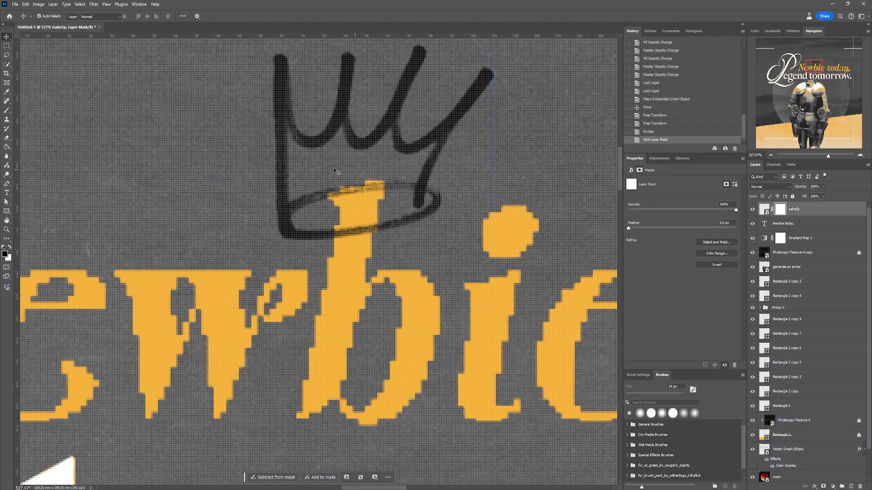
key(b)
mouse_move(331, 185)
mouse_down()
mouse_move(339, 200)
mouse_move(374, 188)
mouse_up()
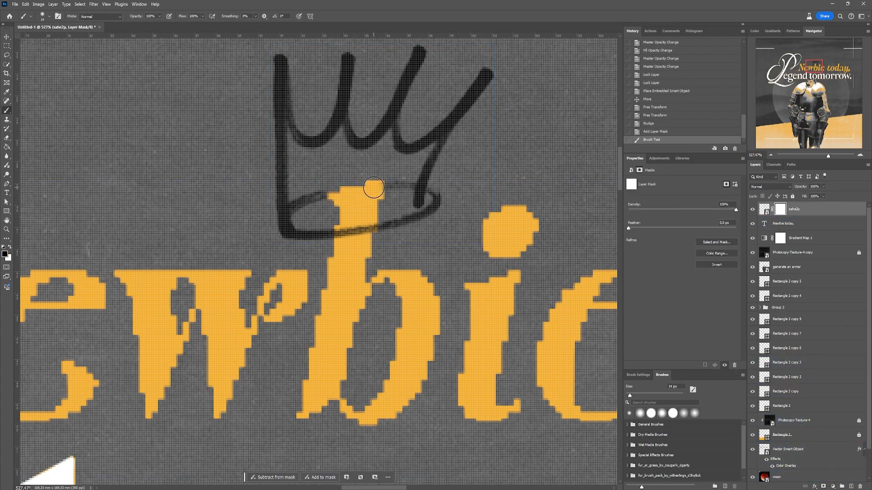
key(v)
drag(399, 91, 398, 101)
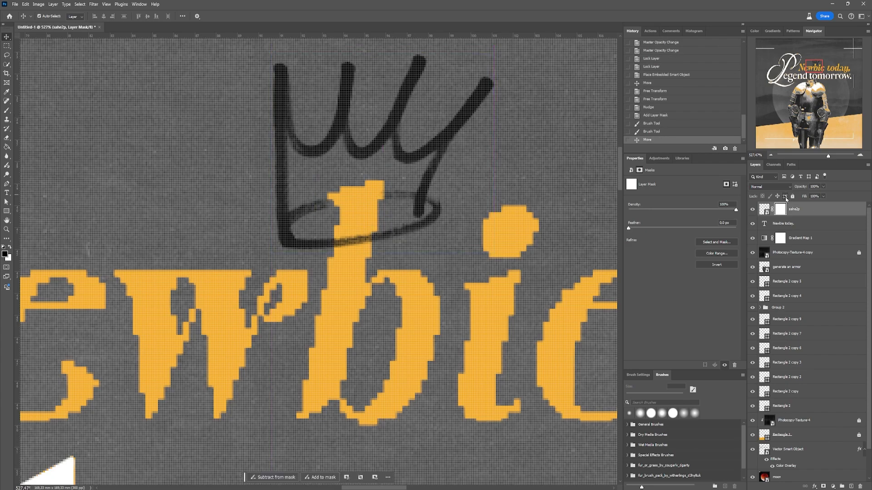
key(b)
mouse_move(329, 202)
mouse_down()
mouse_move(371, 203)
mouse_move(375, 191)
mouse_up()
key(ctrl+0)
scroll(325, 216, down, 6)
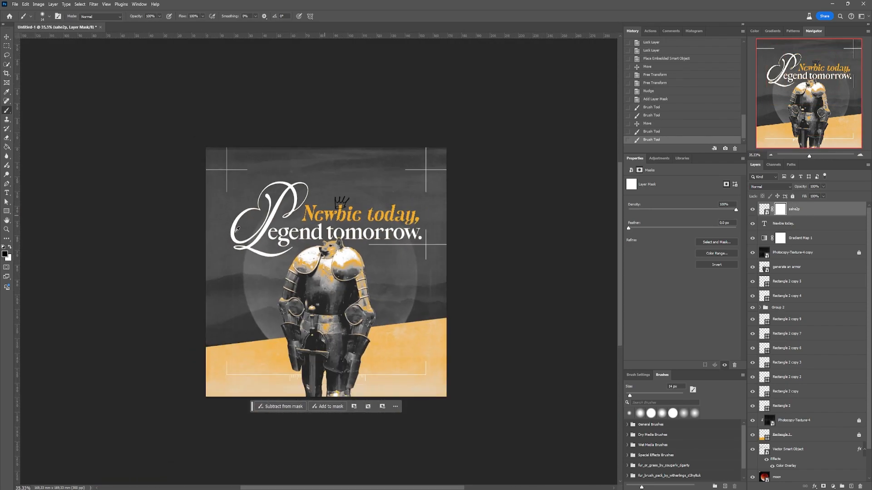
- Apply a white Color Overlay to the crown layer
scroll(369, 291, up, 3)
double_click(833, 211)
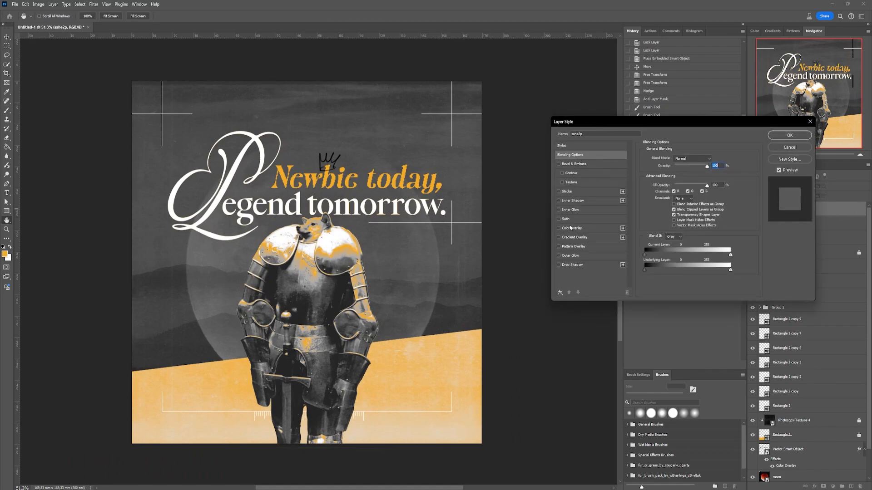
click(559, 228)
click(712, 160)
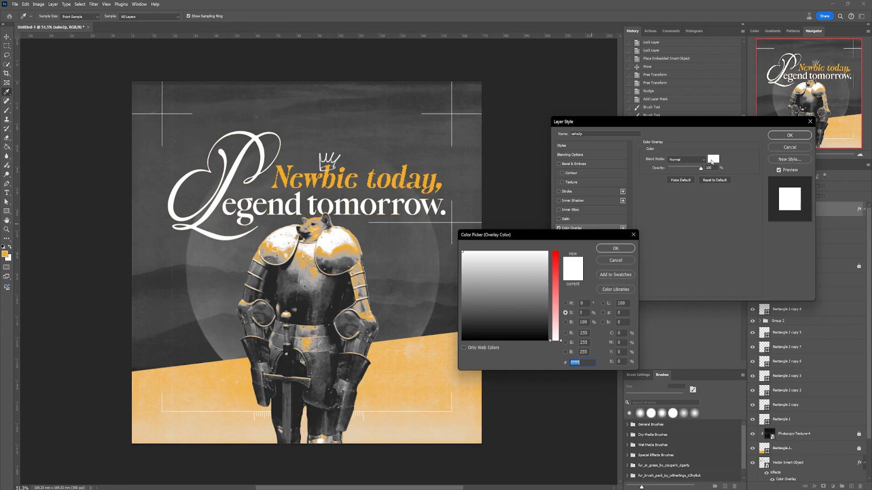
click(616, 248)
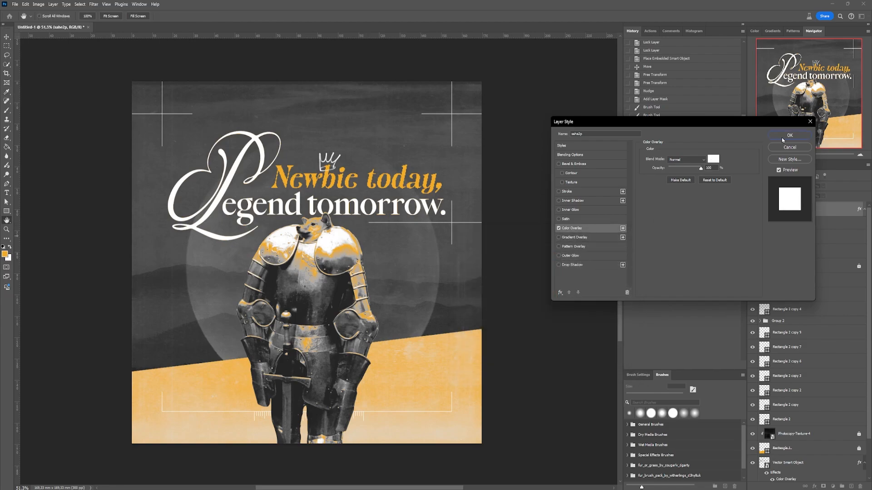
click(790, 135)
- Place the brush-scribble image across the knight's shoulders, tilted about -3°, with its layer directly below the armour layer
mouse_move(871, 386)
mouse_down()
mouse_move(431, 385)
mouse_move(257, 275)
mouse_move(264, 279)
mouse_up()
mouse_move(306, 230)
mouse_down()
mouse_move(307, 258)
mouse_move(337, 253)
mouse_move(338, 243)
mouse_up()
drag(429, 278, 429, 270)
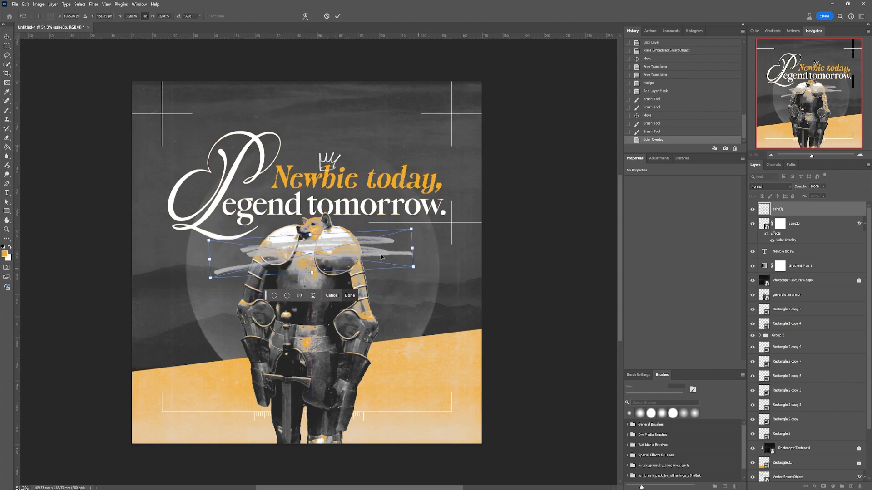
drag(374, 254, 371, 253)
key(Return)
key(b)
drag(797, 218, 790, 246)
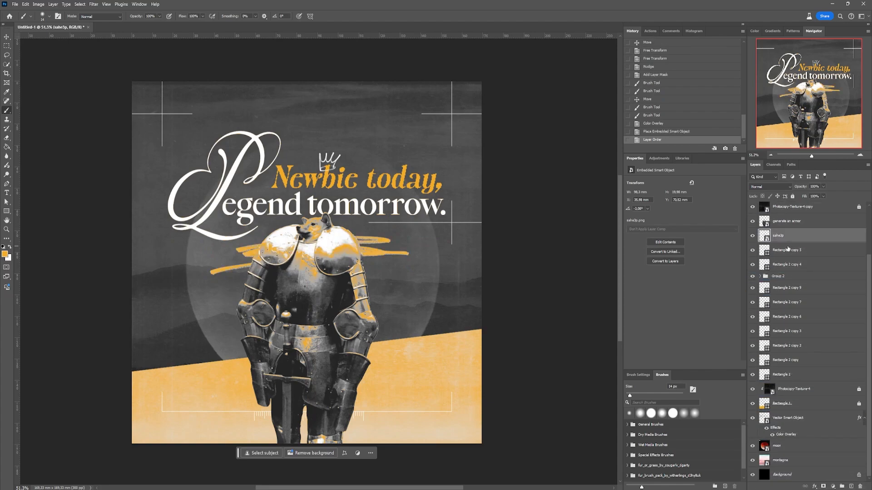
- Apply a pink Color Overlay to the scribble layer behind the knight
scroll(297, 236, up, 3)
double_click(822, 239)
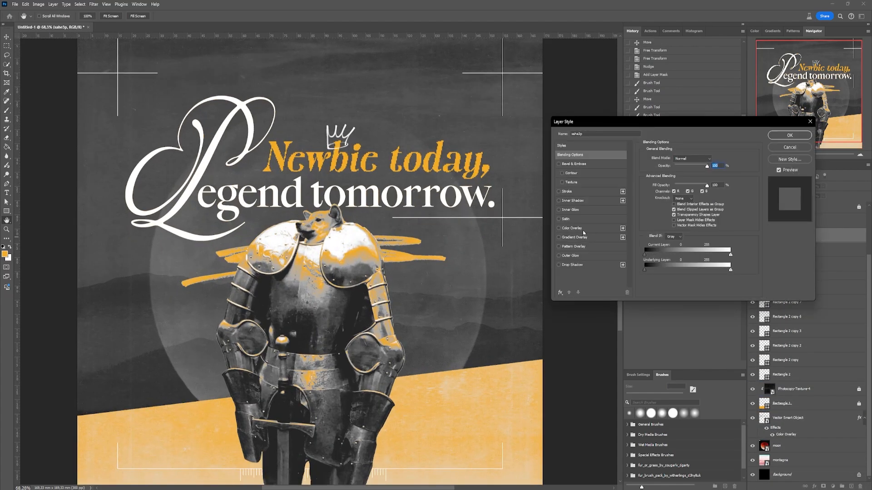
click(583, 229)
click(713, 160)
drag(556, 313, 555, 306)
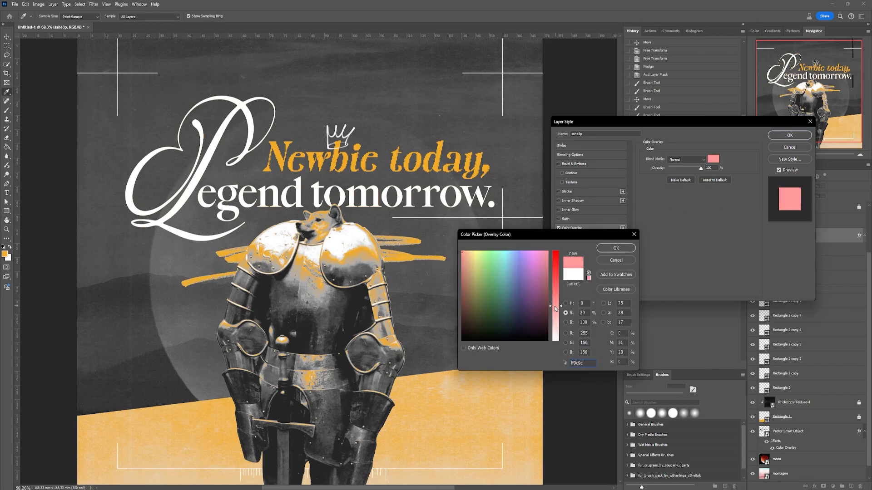
click(619, 250)
click(790, 135)
scroll(284, 268, up, 5)
scroll(363, 250, down, 8)
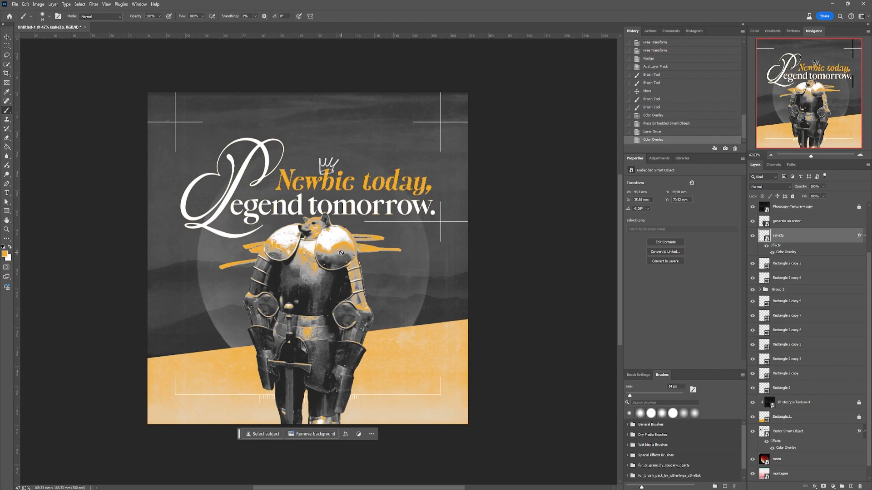
scroll(341, 253, up, 6)
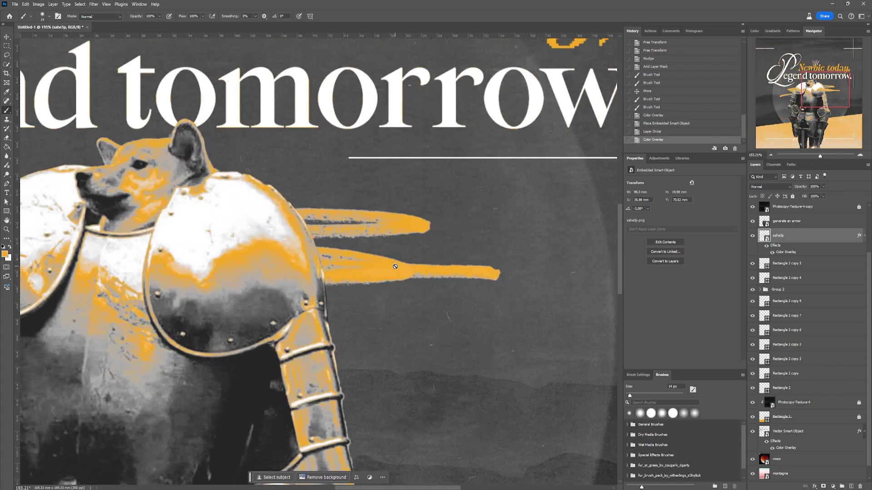
scroll(395, 266, down, 2)
scroll(404, 263, down, 4)
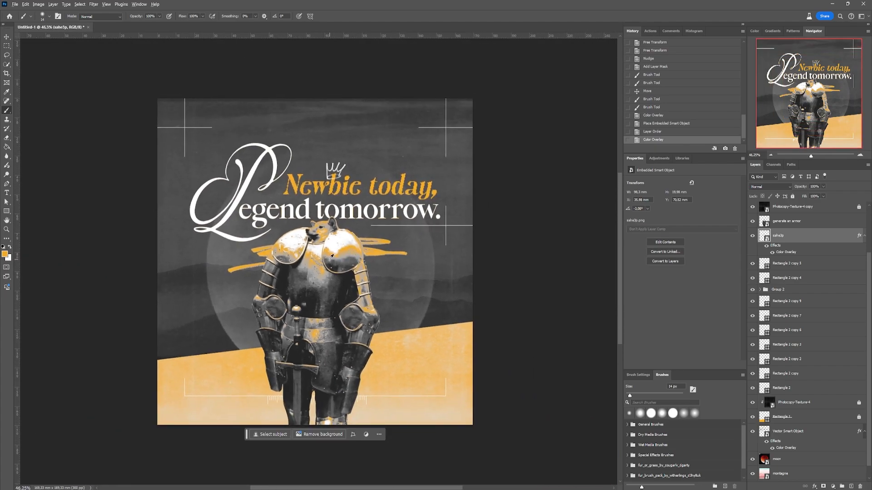
scroll(326, 262, up, 1)
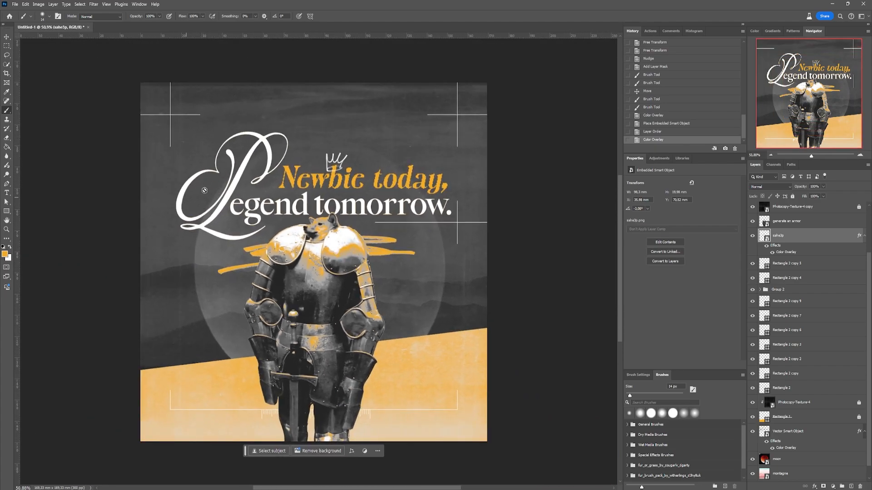
- Paste the four-pointed star as a smart object and position it inside the swash of the large initial letter
key(v)
click(202, 190)
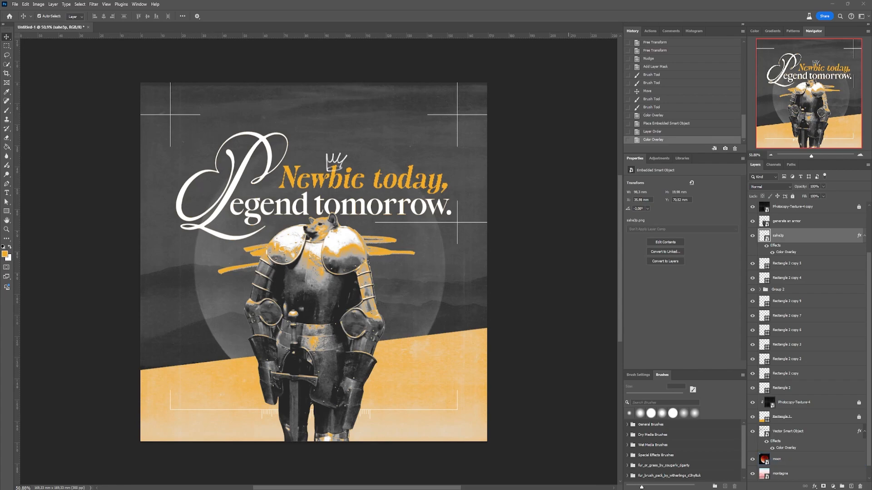
click(229, 195)
key(ctrl+v)
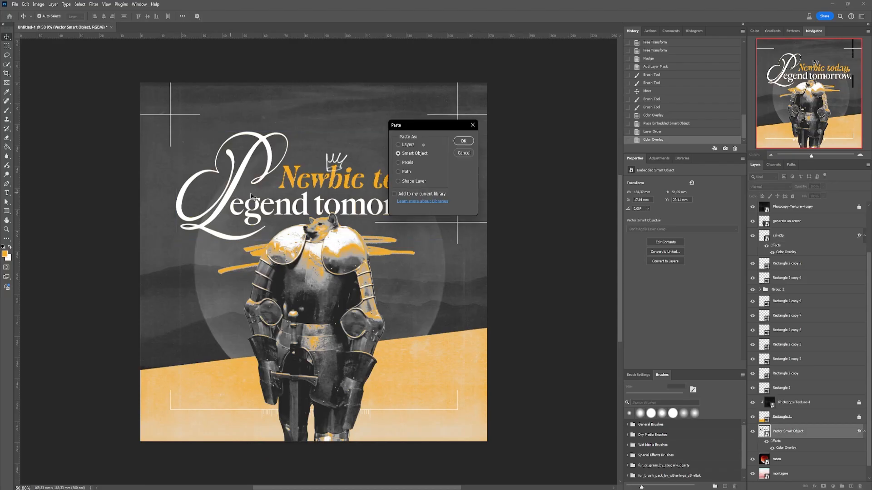
click(463, 141)
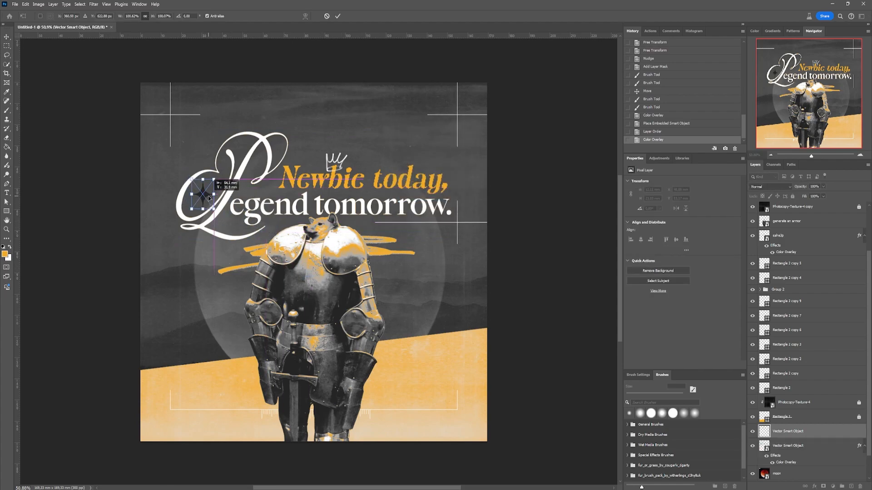
key(Return)
scroll(187, 179, up, 10)
drag(228, 221, 226, 219)
- Apply a white Color Overlay to the four-pointed star
double_click(823, 434)
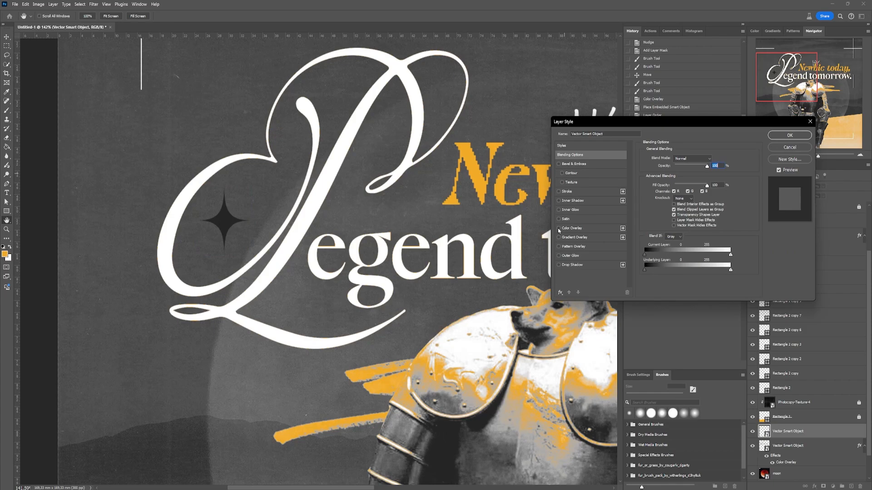
click(559, 229)
click(588, 229)
click(714, 160)
click(516, 225)
click(614, 250)
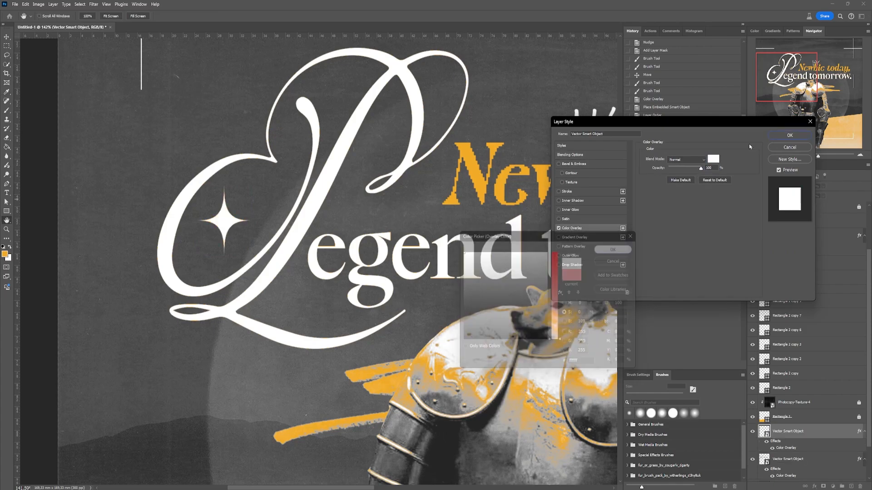
click(789, 136)
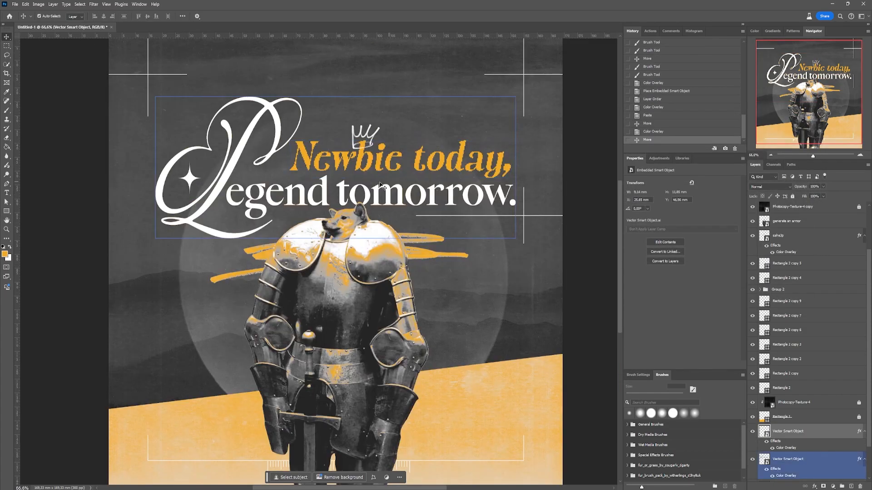
- Duplicate the orange brush-line layer Line_036 and place the copy as a small underline beneath "today,"
click(381, 184)
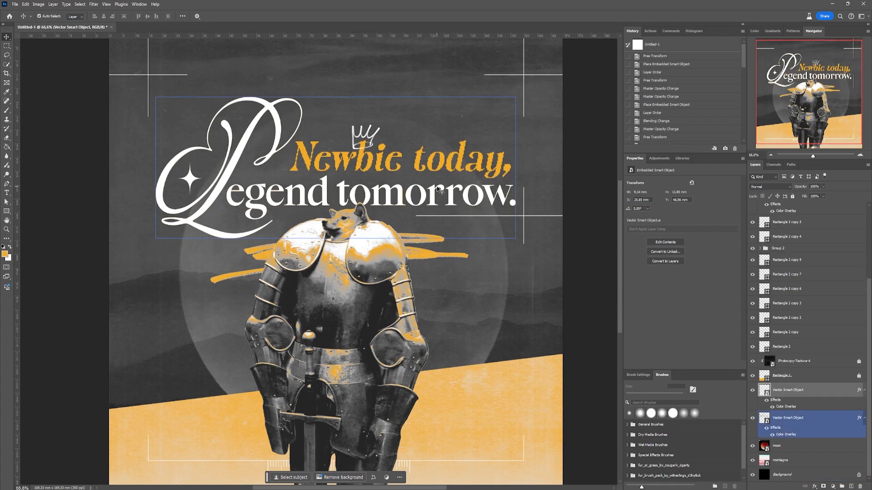
key(ctrl+v)
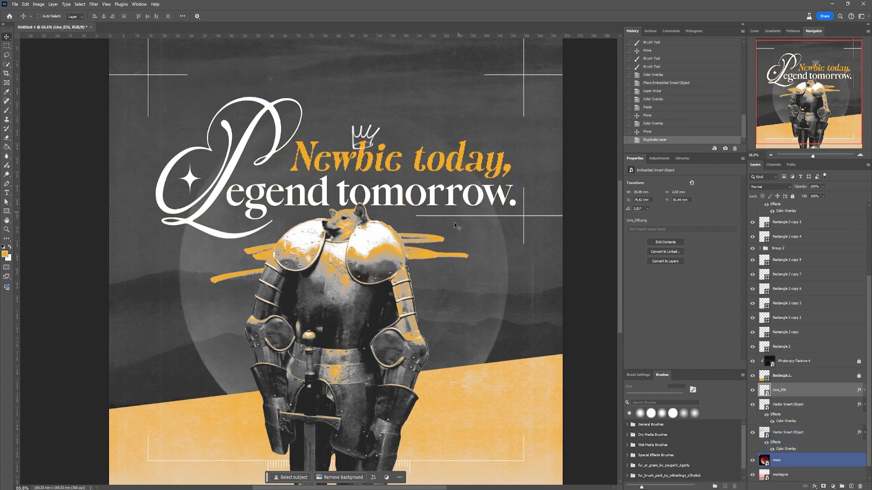
key(ctrl+t)
mouse_move(352, 262)
mouse_down()
mouse_move(454, 196)
mouse_move(465, 179)
mouse_up()
key(Return)
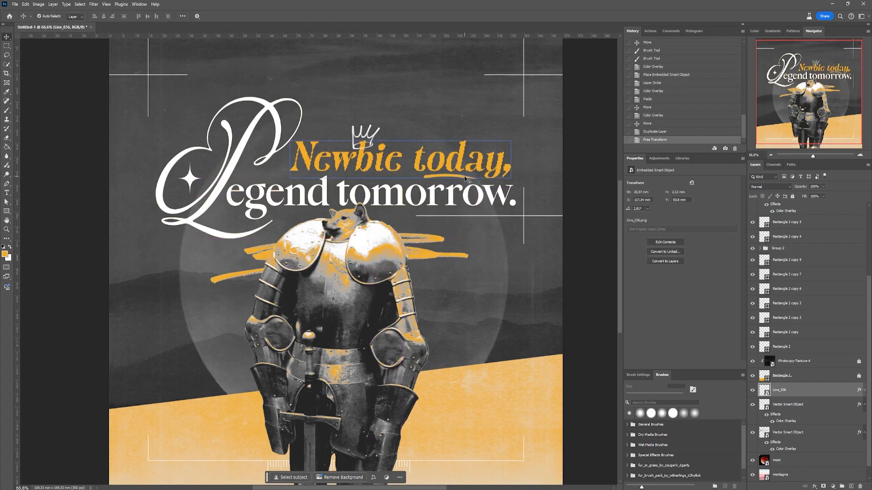
- Resize the orange brush underline so it spans more of the word "today,"
scroll(473, 144, up, 8)
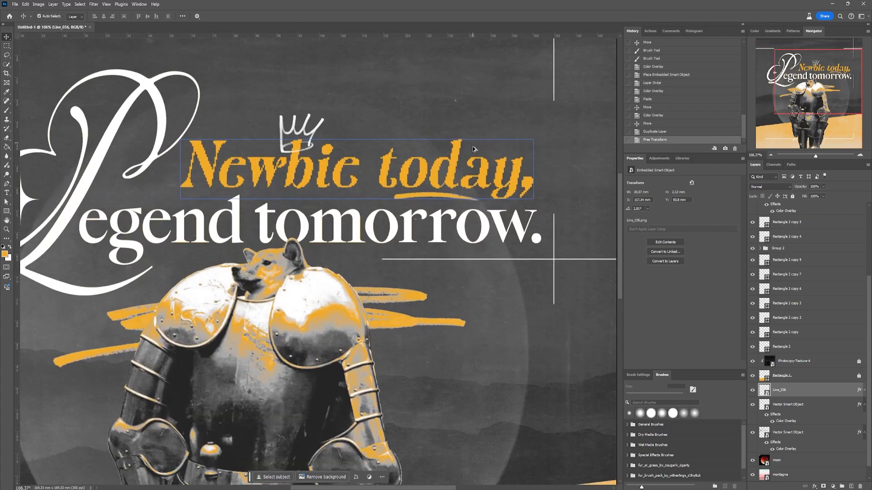
key(ctrl+t)
mouse_move(489, 226)
mouse_down()
mouse_move(463, 220)
mouse_move(478, 226)
mouse_up()
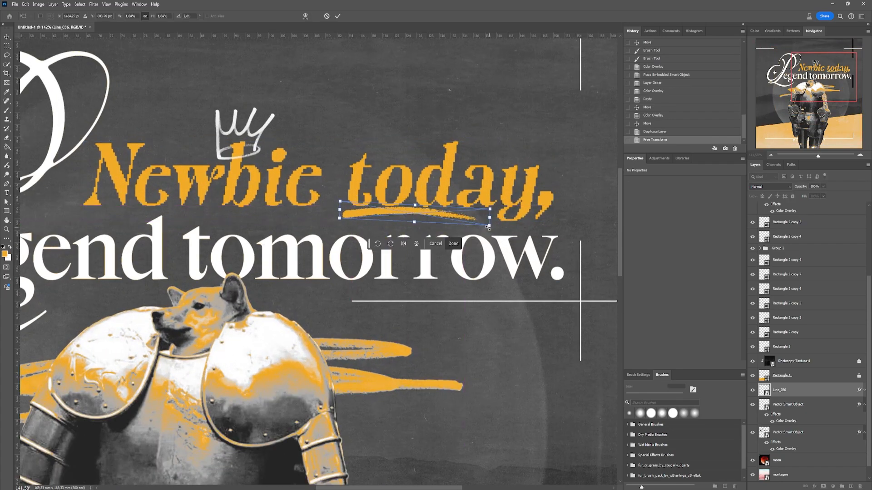
key(Return)
scroll(442, 142, down, 6)
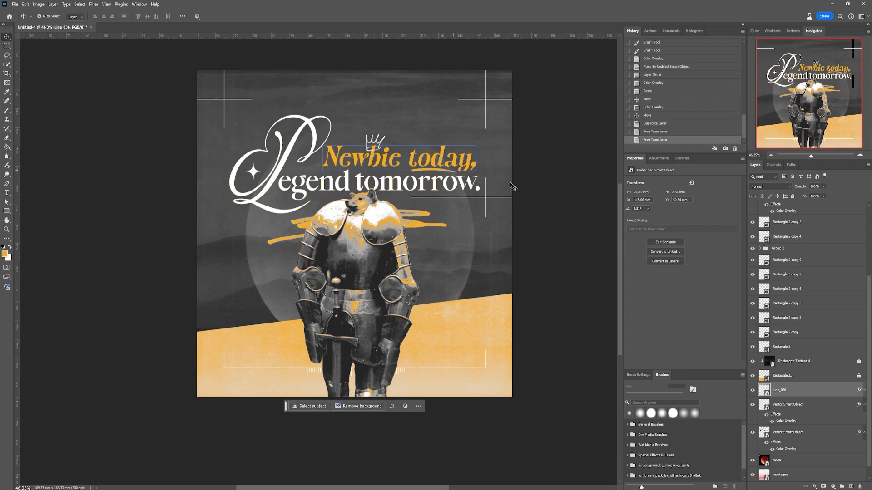
- Nudge the orange underline beneath "today," slightly downward and deselect it
scroll(510, 182, up, 1)
click(410, 165)
click(415, 157)
scroll(453, 161, up, 8)
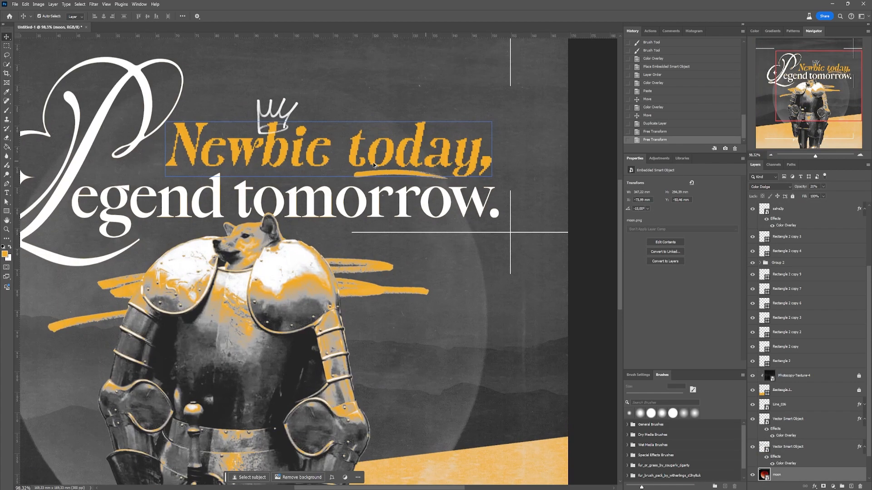
scroll(482, 279, down, 4)
click(601, 235)
scroll(501, 224, down, 4)
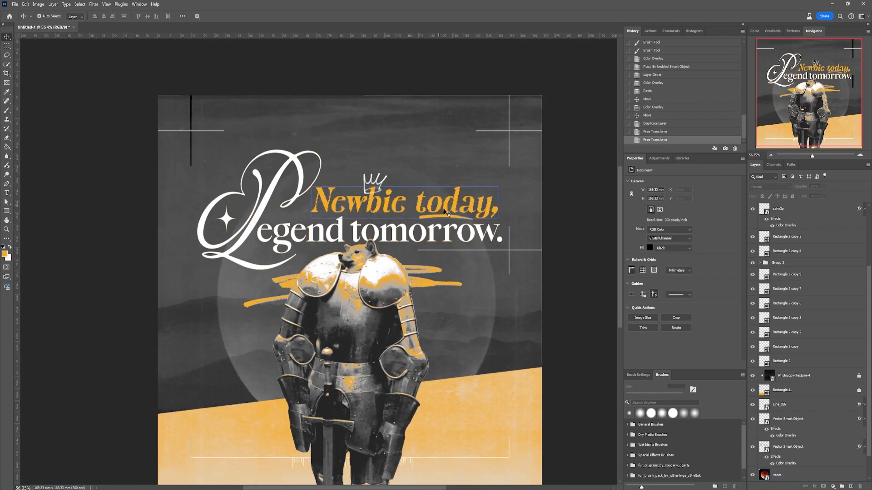
click(472, 222)
key(Down)
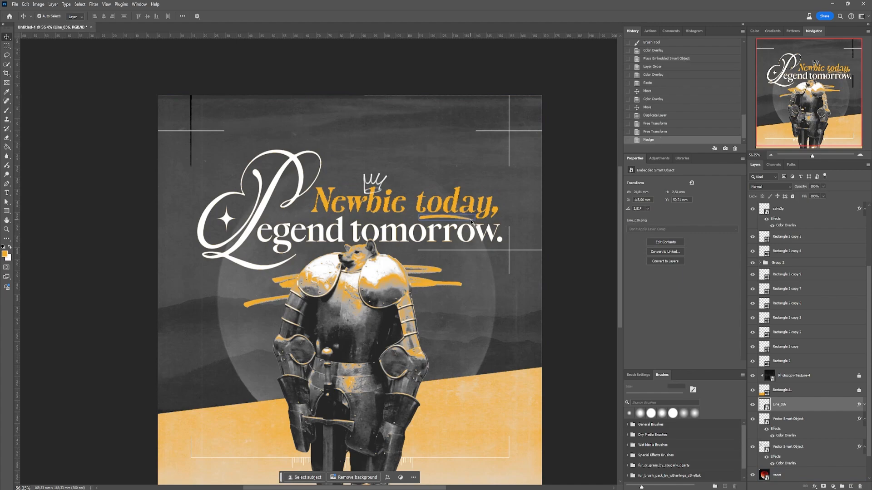
click(571, 200)
scroll(485, 195, down, 3)
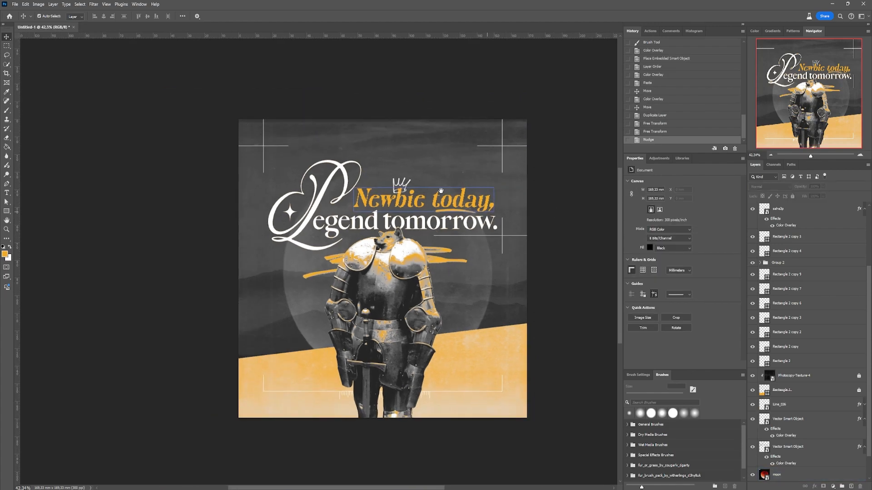
scroll(441, 191, up, 1)
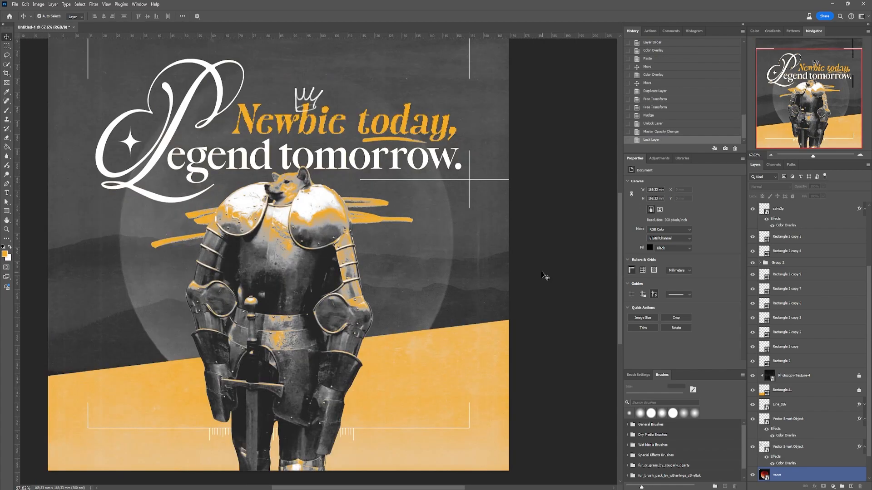
- Start a text line below the horizontal accent line under "tomorrow." and set its text color to f2f2f2
key(t)
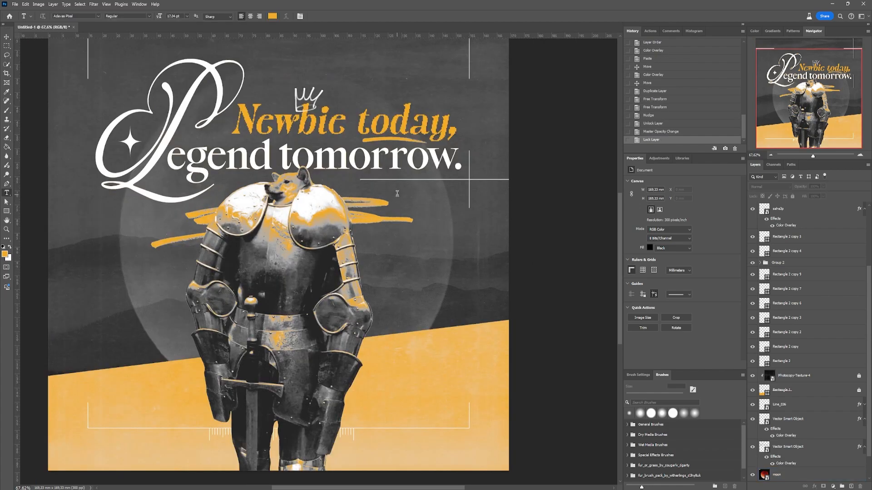
click(397, 194)
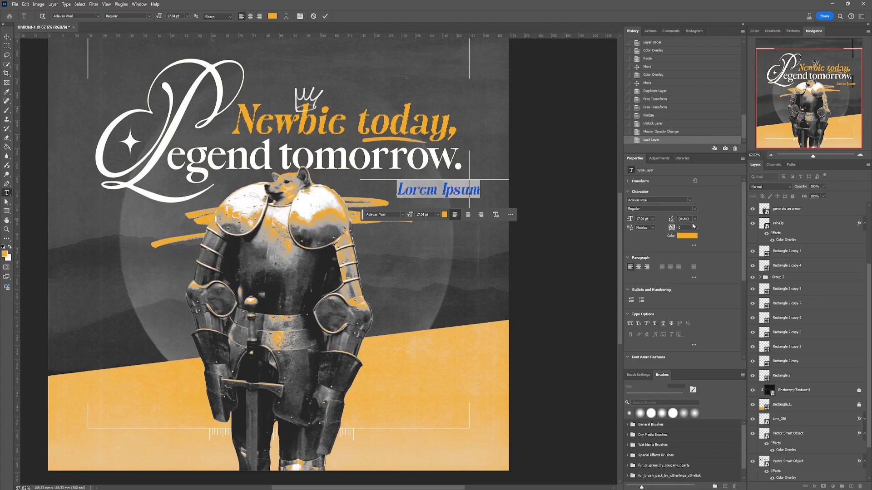
click(694, 237)
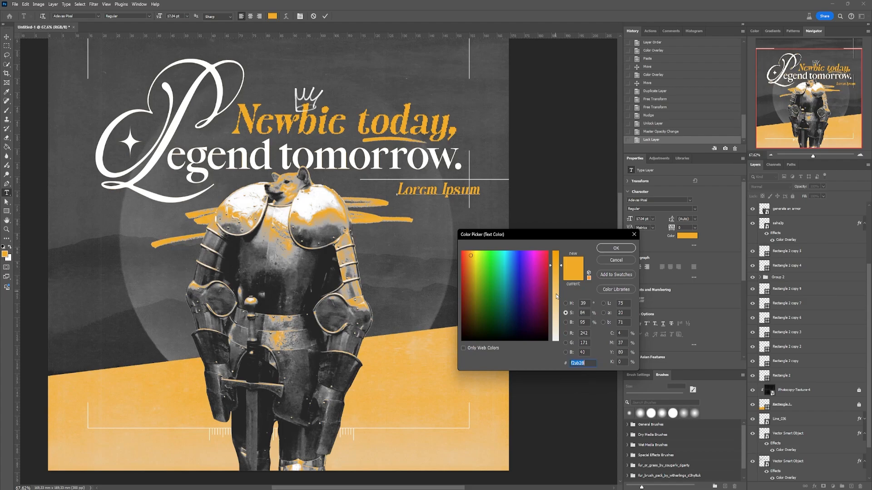
drag(557, 296, 556, 342)
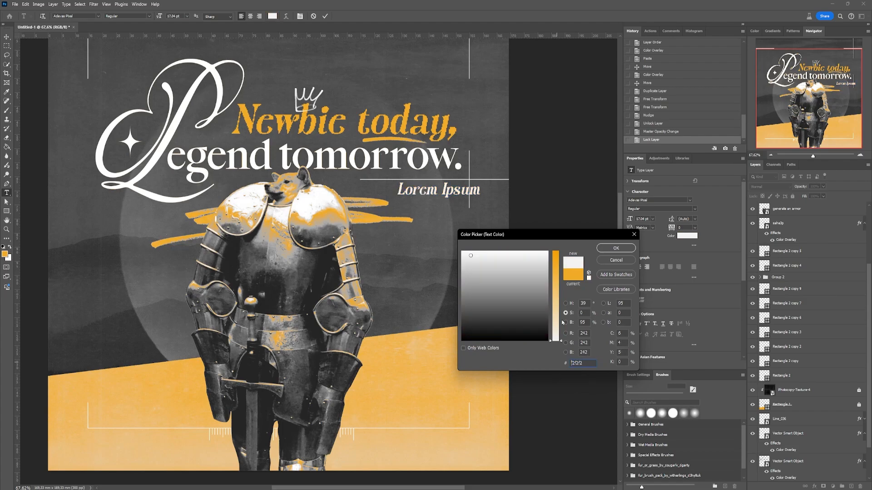
click(610, 250)
- Set the new text line to Roboto Regular at 11 pt
click(388, 215)
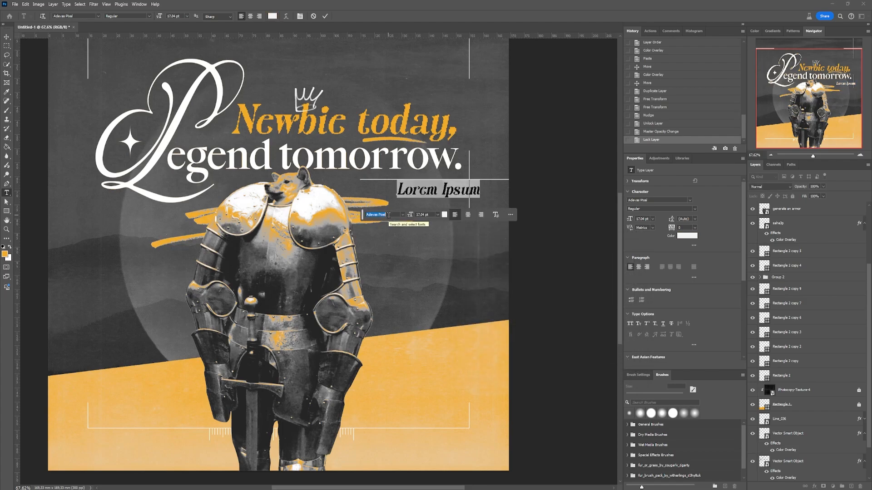
text(roboto)
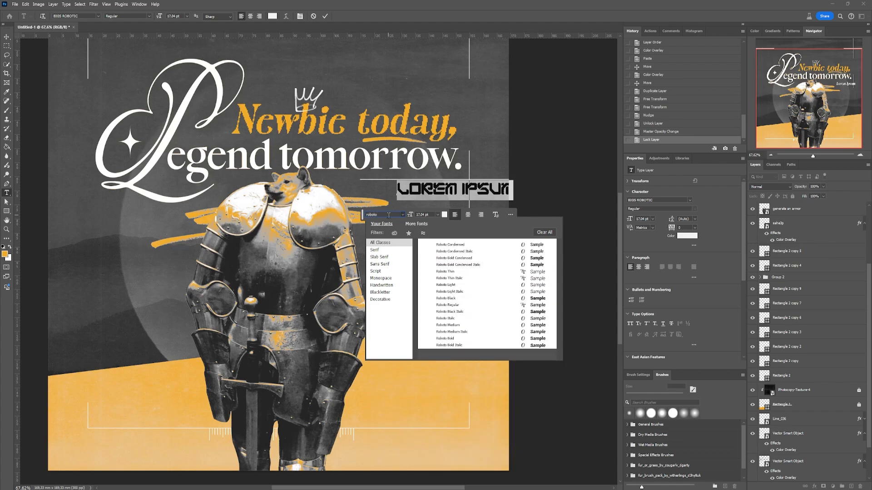
click(460, 307)
drag(630, 218, 627, 218)
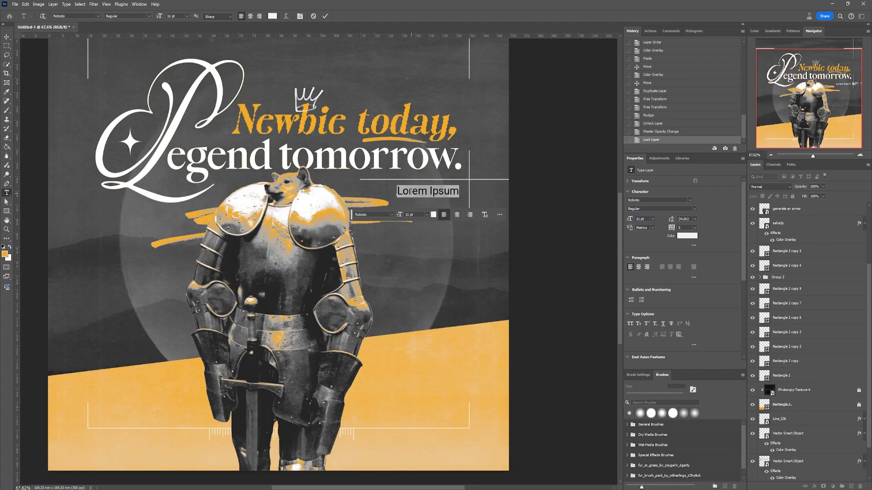
- Replace the placeholder text with "GOOD THINGS TAKE TIME"
text(GOOD)
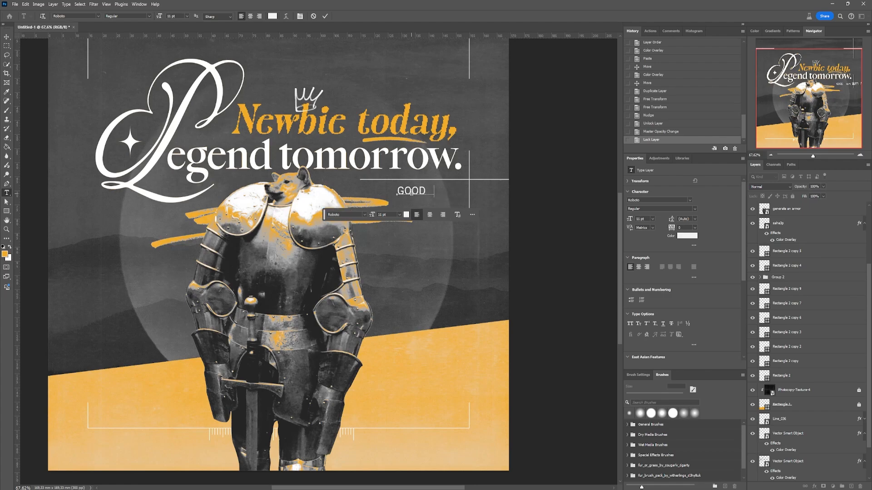
text( THINGS TAKE TIME)
key(ctrl+Return)
- Scale the "GOOD THINGS TAKE TIME" line to about 6 pt and position it beneath the horizontal accent line, inside the vertical one
key(ctrl+t)
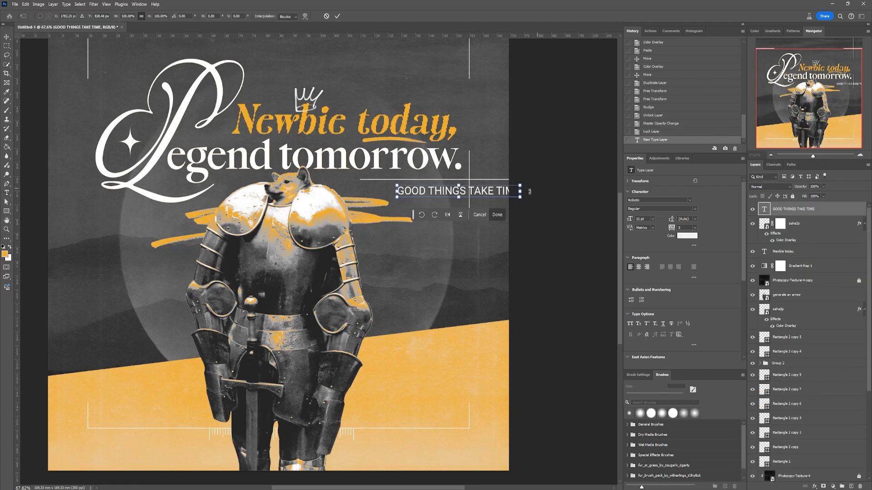
drag(523, 191, 469, 188)
key(Return)
key(v)
scroll(481, 179, up, 5)
drag(433, 211, 420, 207)
- Set the whole "GOOD THINGS TAKE TIME" line to Medium Italic
double_click(765, 209)
click(695, 209)
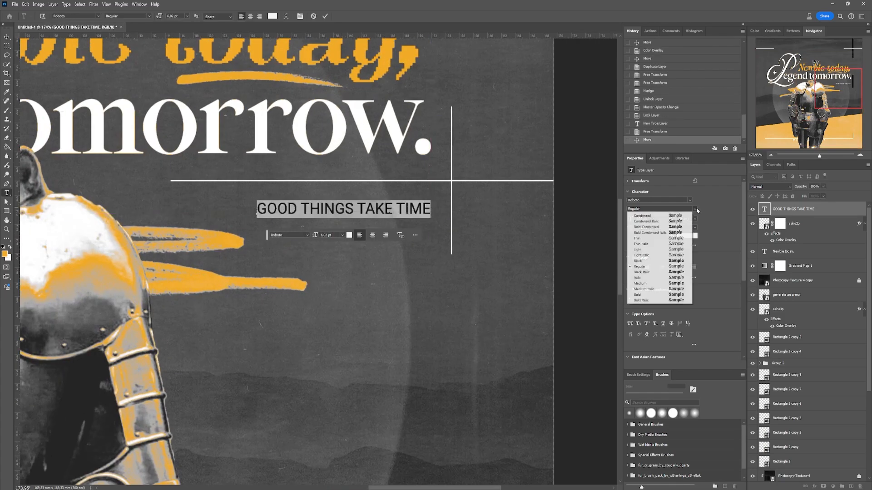
click(661, 289)
- Set the words "TAKE TIME" in the tagline to Black Italic and finish editing the text
drag(358, 208, 429, 206)
click(694, 209)
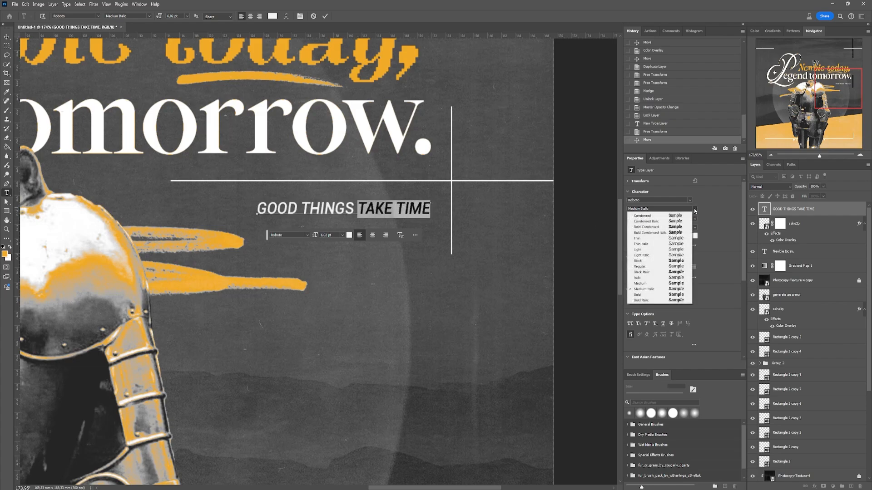
click(654, 261)
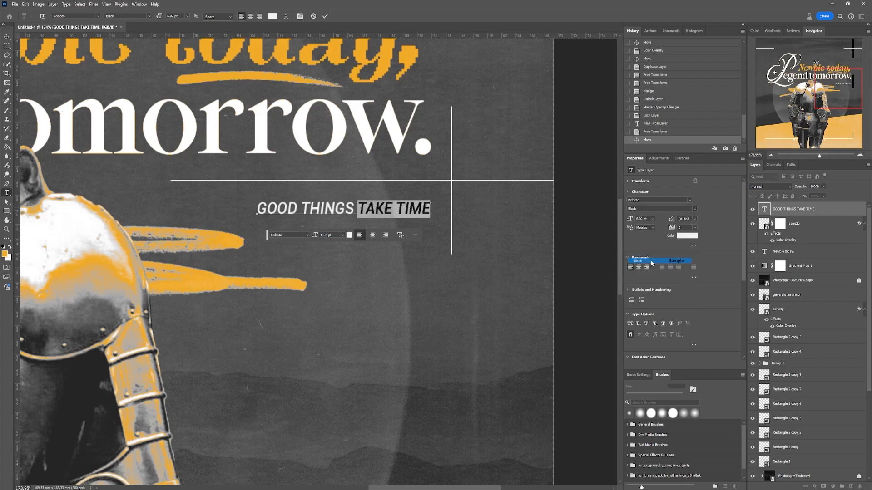
click(698, 210)
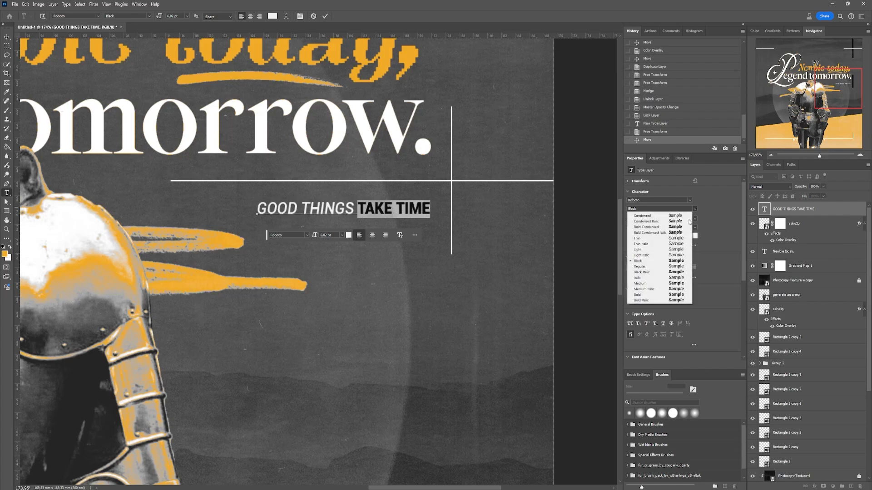
click(654, 272)
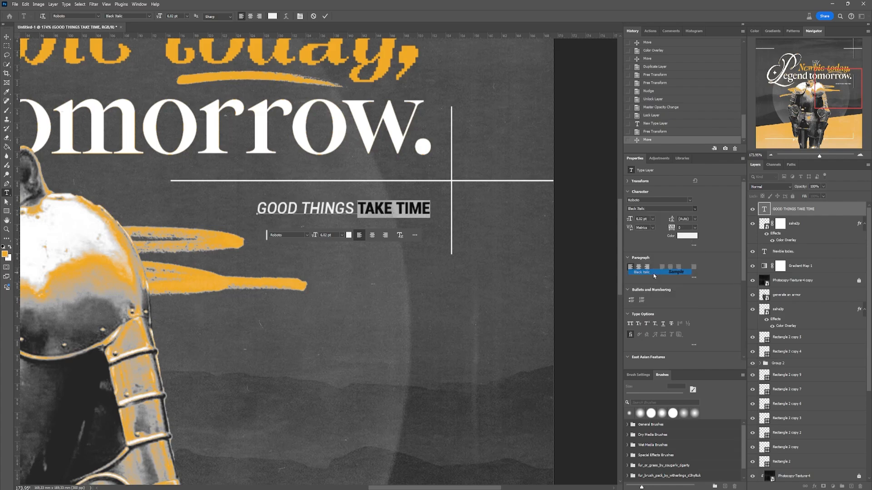
click(7, 36)
scroll(358, 209, down, 3)
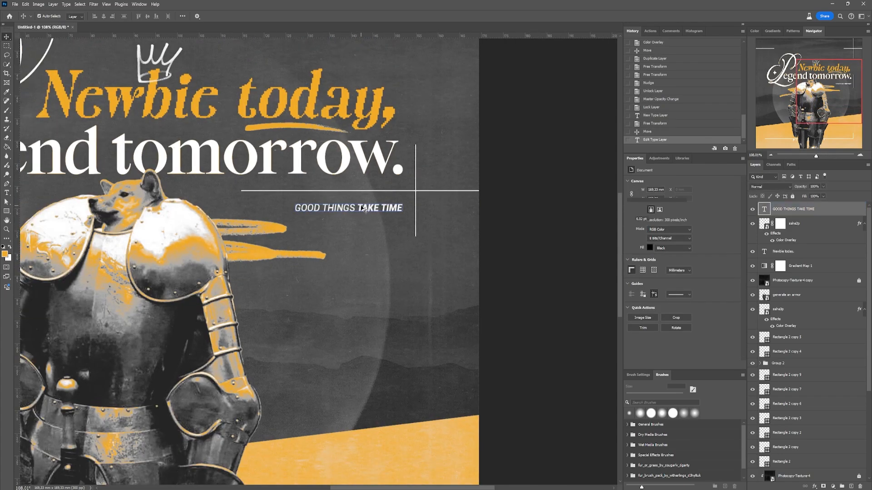
- Place the hand-drawn oval image into the poster and shrink it to a small size near "TAKE TIME"
click(363, 209)
key(alt+Tab)
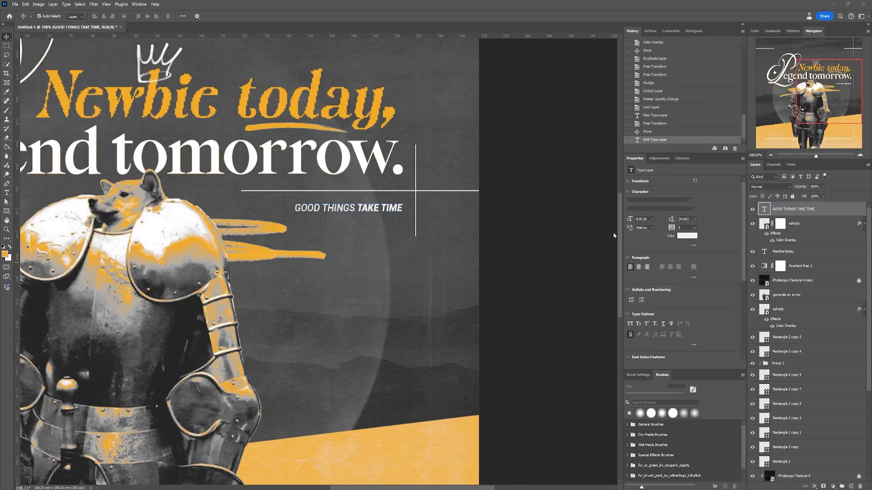
drag(355, 266, 355, 266)
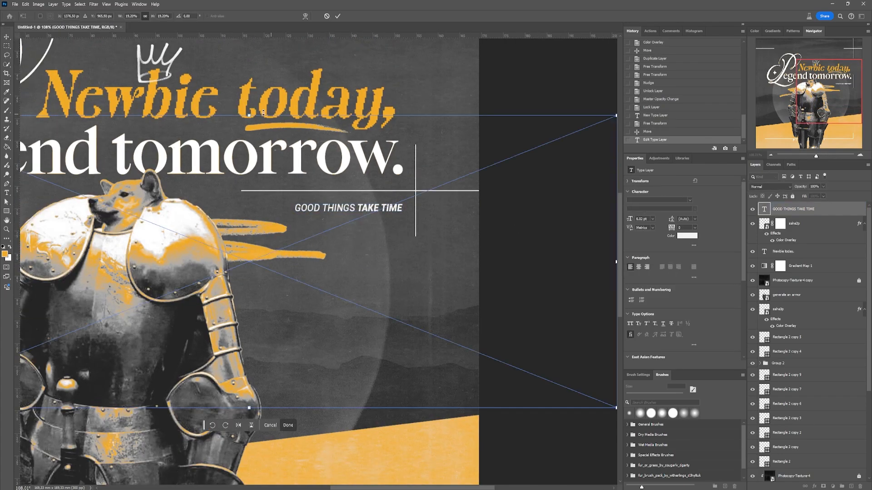
mouse_move(253, 121)
mouse_down()
mouse_move(274, 152)
mouse_move(279, 239)
mouse_move(247, 326)
mouse_move(251, 390)
mouse_move(401, 195)
mouse_up()
scroll(390, 190, up, 5)
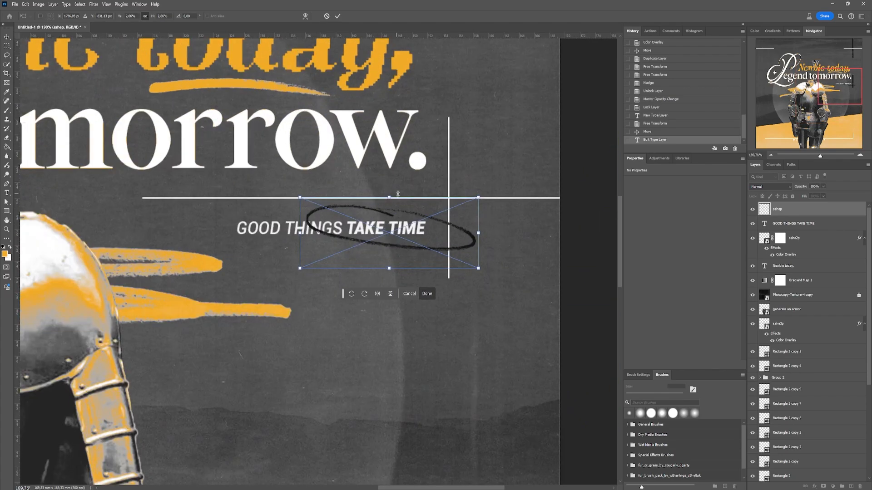
- Fit the hand-drawn oval around "TAKE TIME", flattened and tilted about -4.9°
mouse_move(541, 262)
mouse_down()
mouse_move(392, 234)
mouse_move(443, 215)
mouse_move(456, 249)
mouse_move(424, 248)
mouse_move(427, 255)
mouse_move(468, 242)
mouse_up()
drag(371, 202, 376, 221)
drag(377, 242, 369, 230)
drag(472, 225, 478, 241)
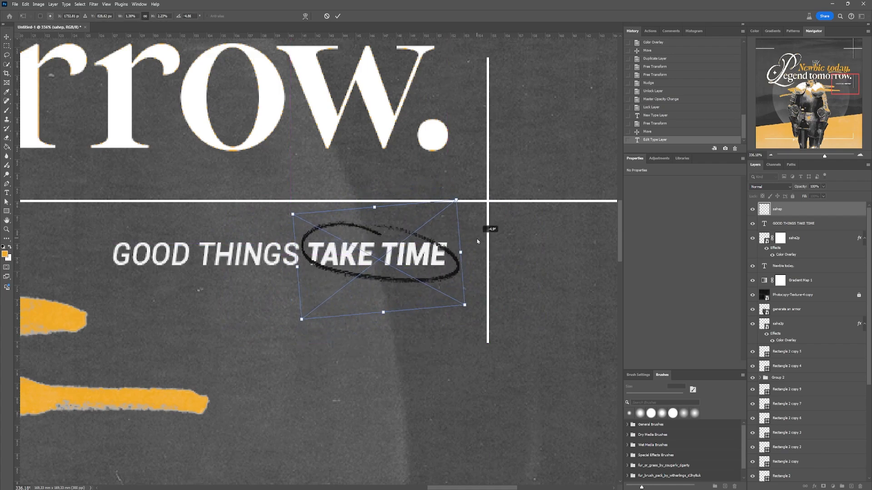
drag(402, 240, 403, 247)
drag(384, 318, 384, 306)
drag(431, 253, 432, 256)
key(Return)
- Reorder the layers so the tagline text sits directly above Gradient Map 1 and the oval directly above the text
drag(819, 210, 835, 282)
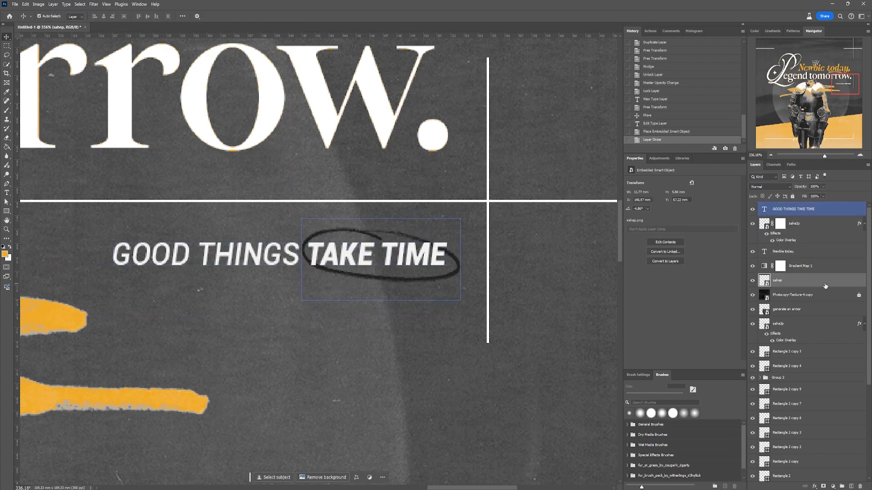
drag(812, 210, 828, 248)
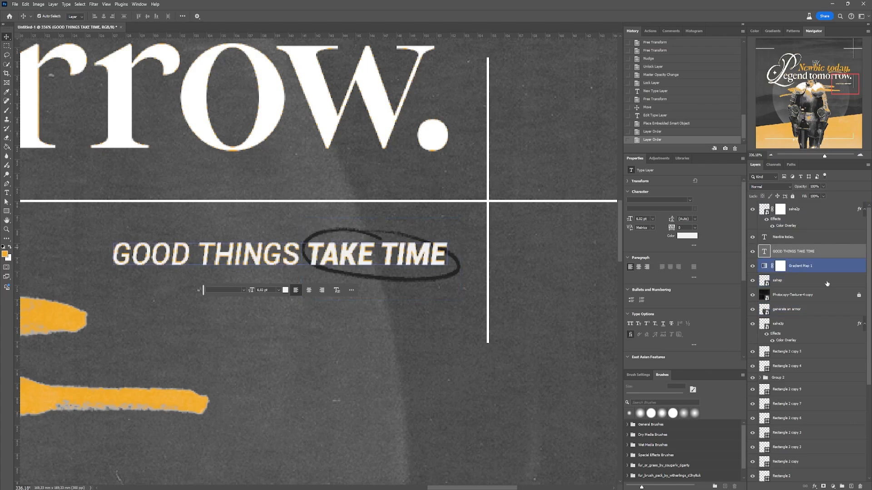
drag(835, 284, 834, 249)
- Apply a white Color Overlay to the hand-drawn oval layer
double_click(835, 255)
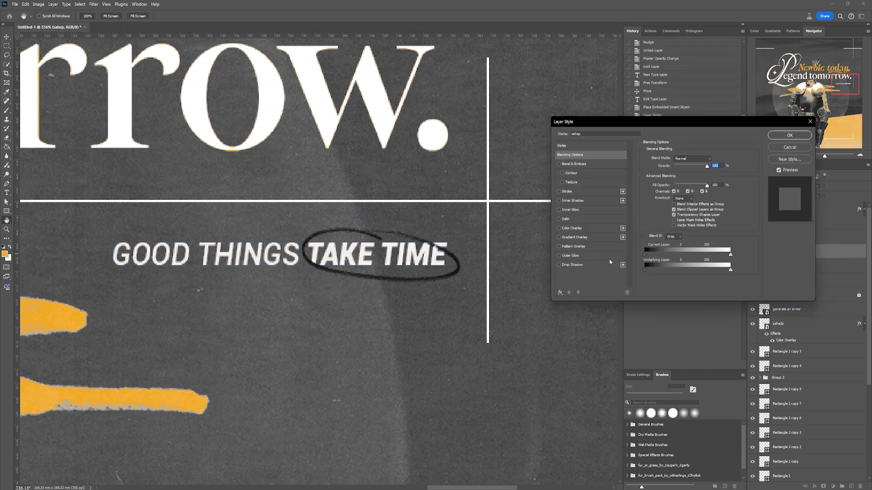
click(590, 230)
click(590, 232)
click(789, 136)
- Rotate the hand-drawn oval around "TAKE TIME" to about -13°
scroll(372, 253, down, 2)
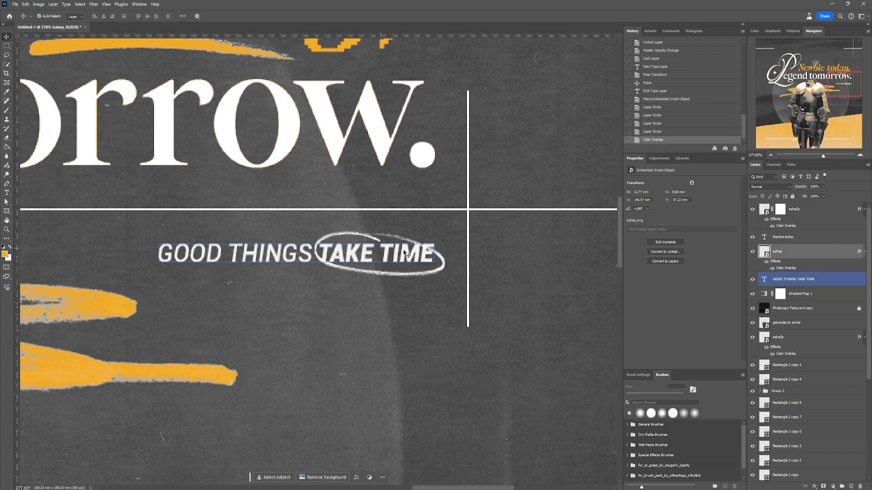
key(ctrl+t)
drag(448, 262, 455, 247)
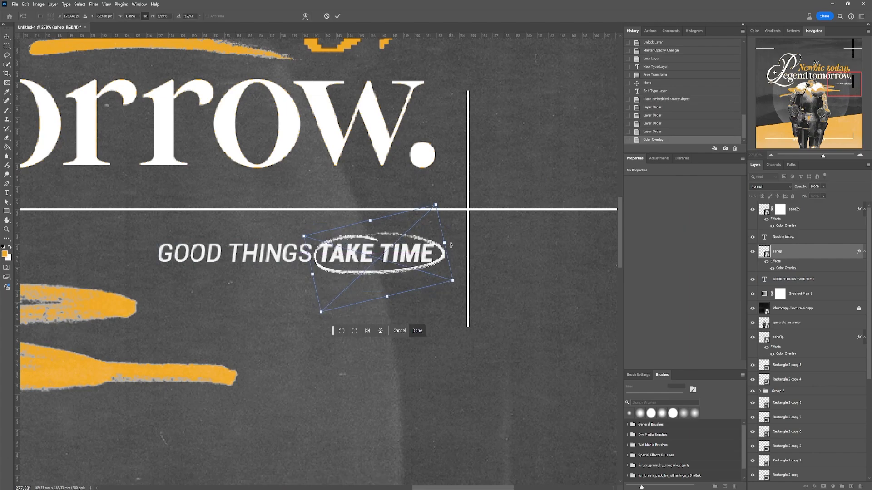
key(Return)
scroll(463, 250, down, 9)
click(411, 182)
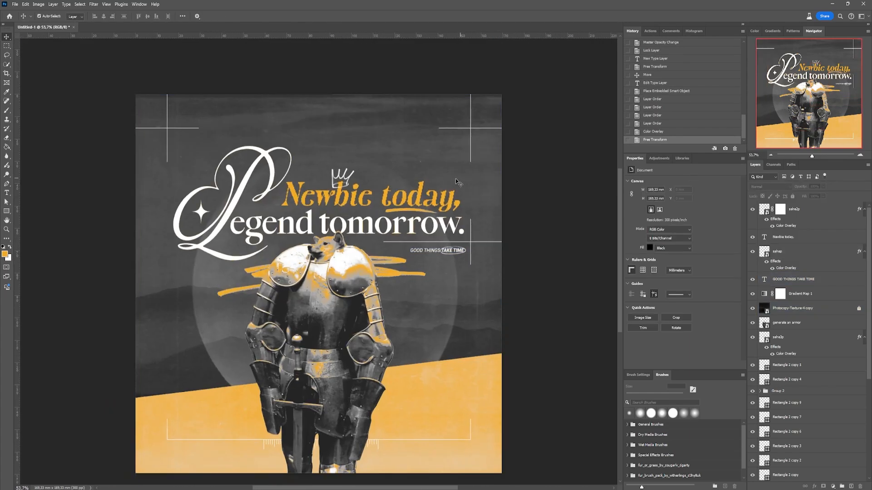
- Paste the copied ® symbol as a smart object and place it just above the comma after "today"
scroll(468, 184, up, 5)
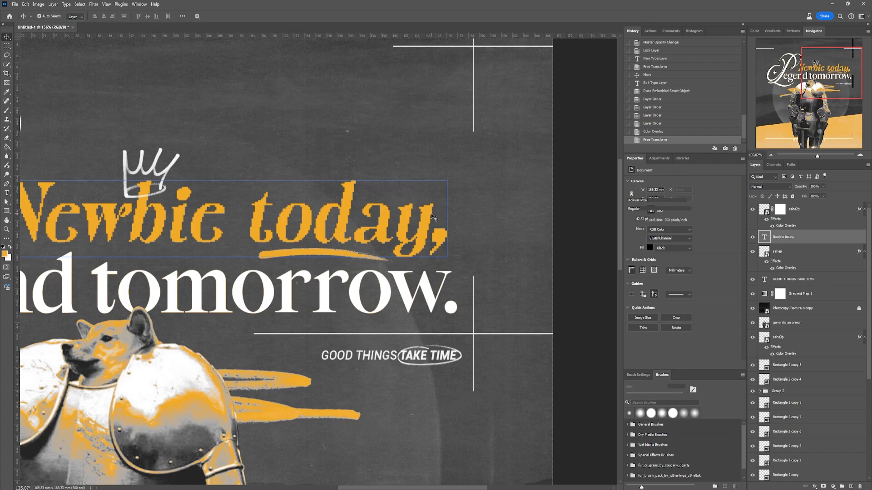
key(ctrl+v)
click(463, 140)
drag(419, 205, 451, 188)
drag(459, 186, 448, 190)
key(Return)
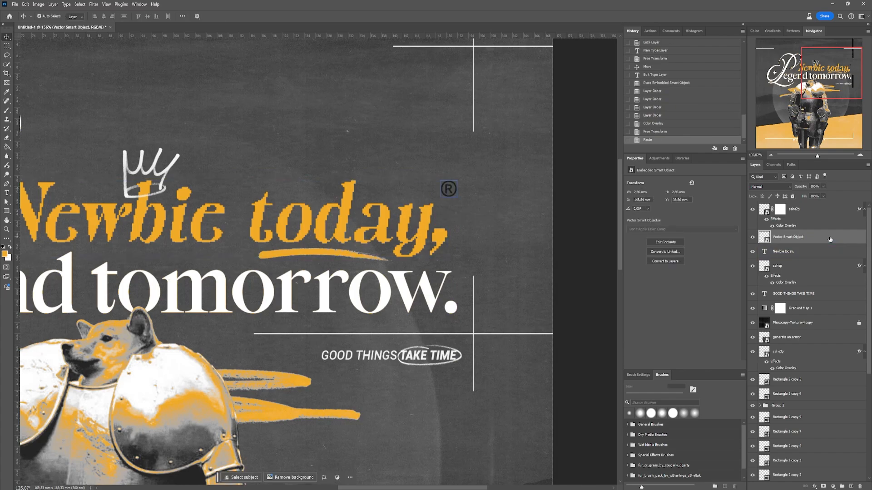
- Apply a white Color Overlay to the ® symbol layer
double_click(835, 237)
click(558, 228)
click(790, 136)
scroll(499, 197, down, 12)
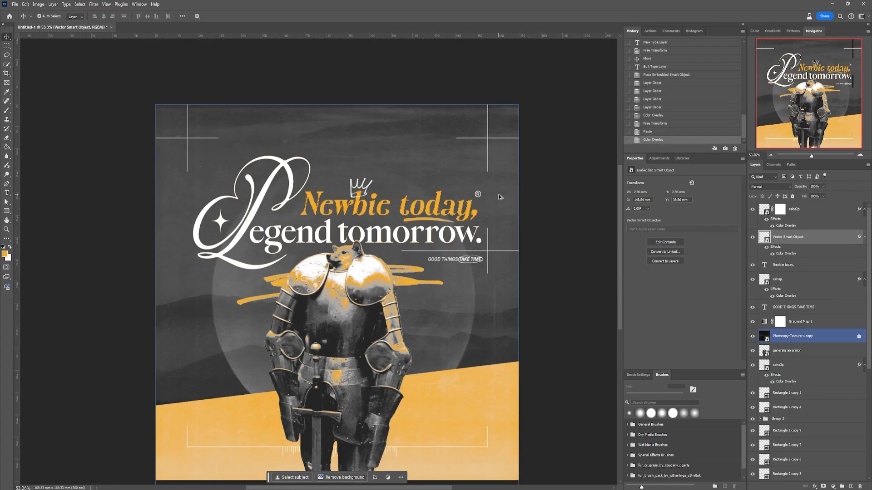
scroll(447, 206, up, 2)
scroll(395, 195, up, 1)
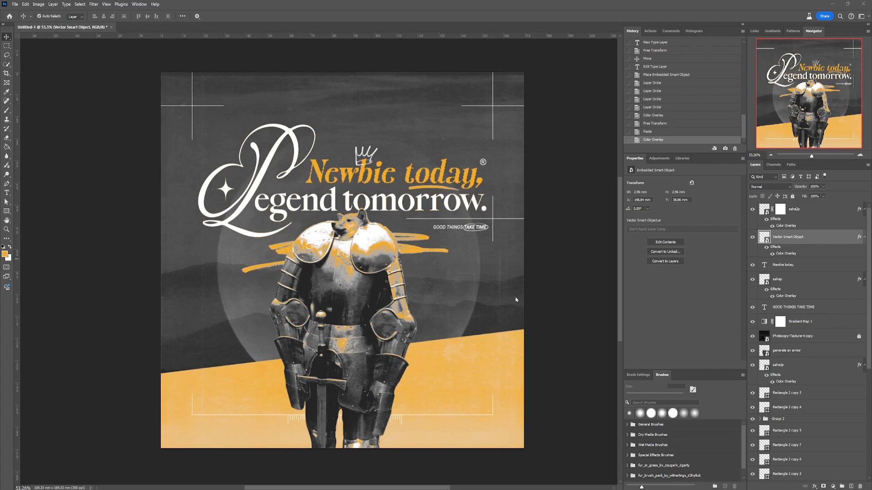
- Duplicate the "GOOD THINGS TAKE TIME" text into the lower-left corner of the thin line frame
click(344, 415)
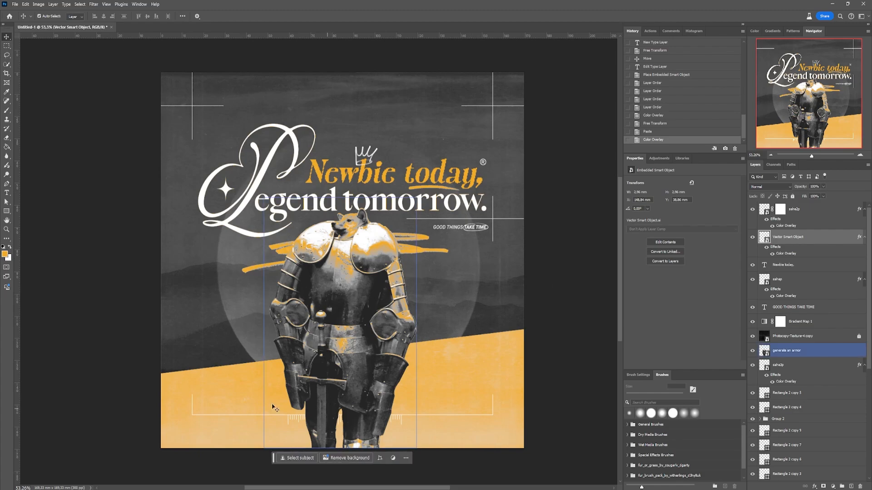
click(199, 409)
click(455, 229)
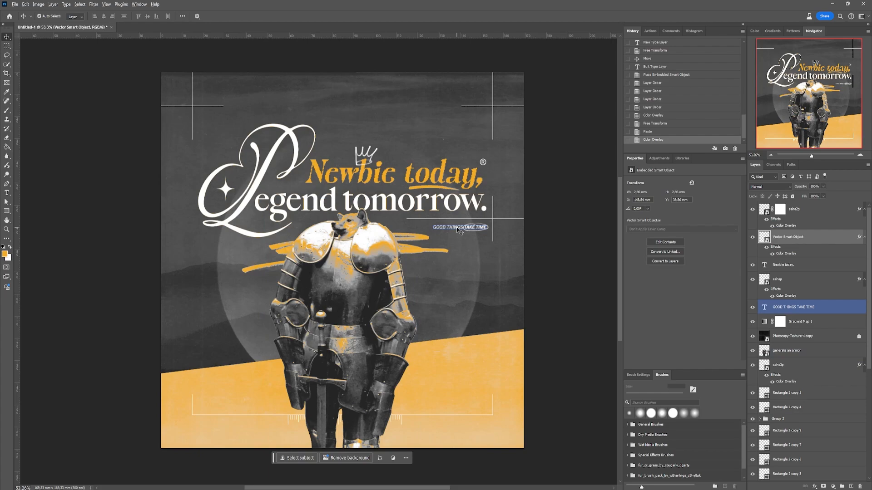
drag(460, 232, 222, 408)
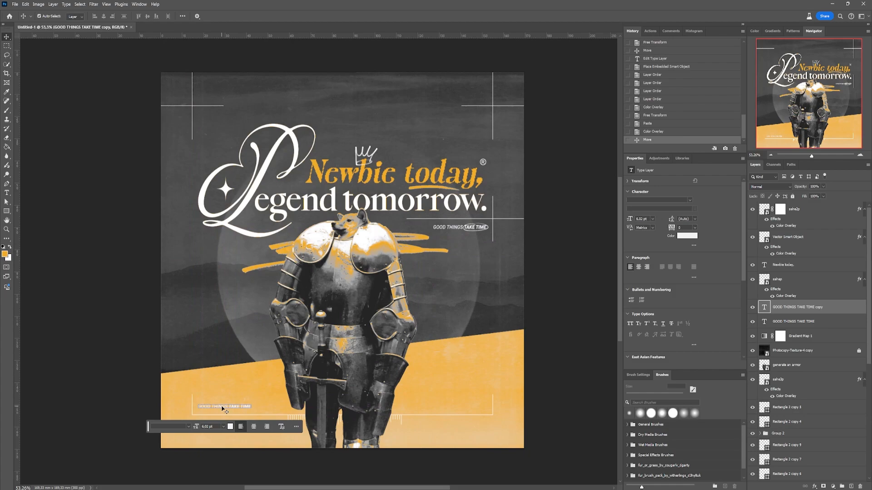
scroll(235, 399, up, 5)
- Set the copied text to Roboto Regular and replace its wording with "Every step counts."
double_click(764, 307)
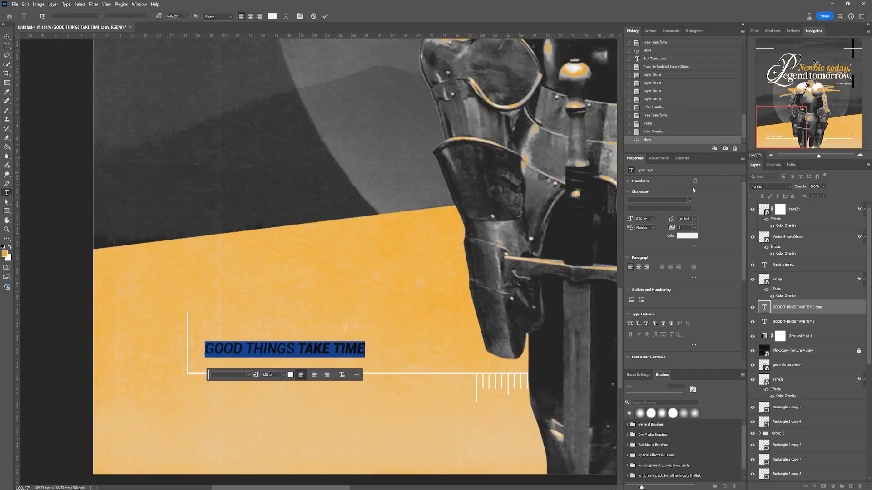
click(689, 200)
click(724, 293)
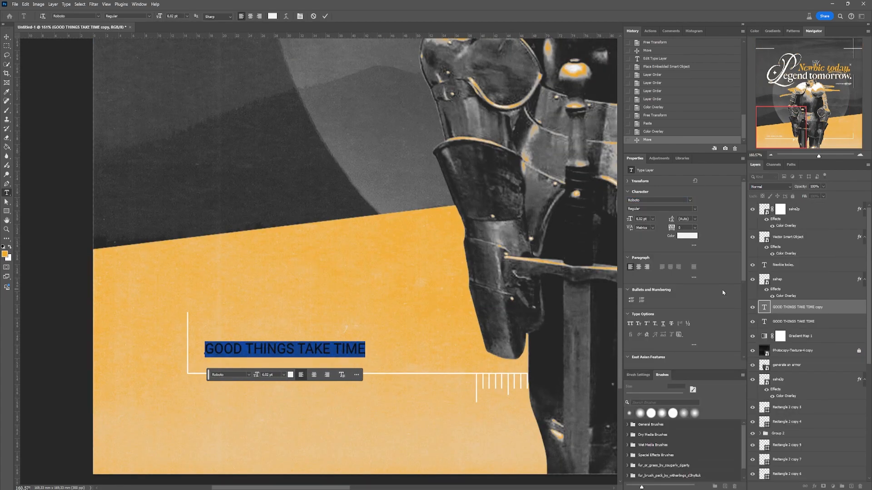
text(Every s)
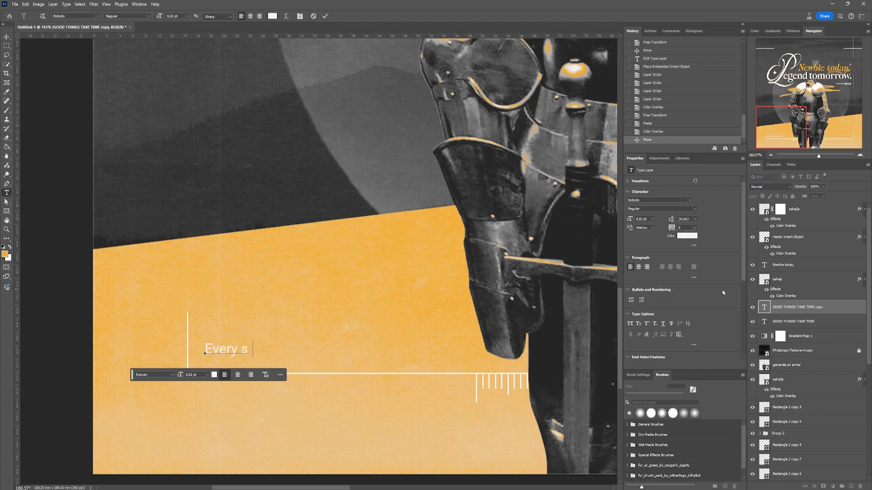
text(tep counts.)
- Set the "Every step counts." caption in All Caps, break it before "counts", and raise it slightly inside the frame corner
key(ctrl+a)
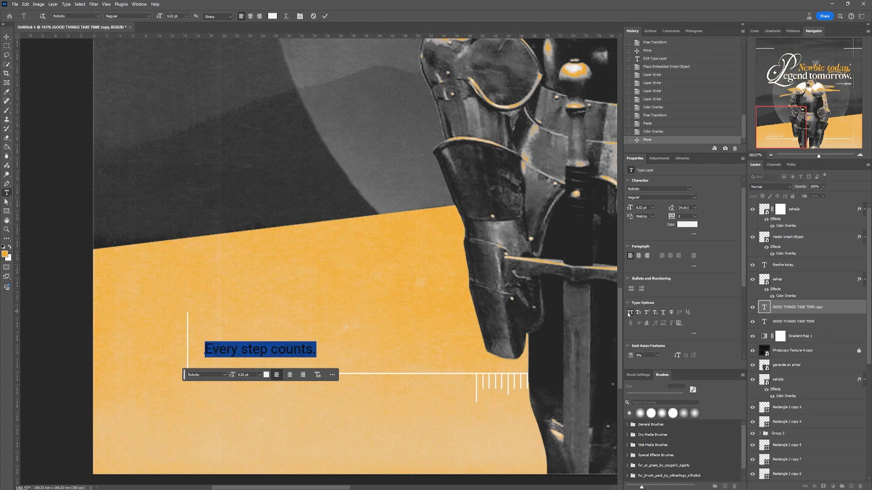
click(630, 313)
click(291, 346)
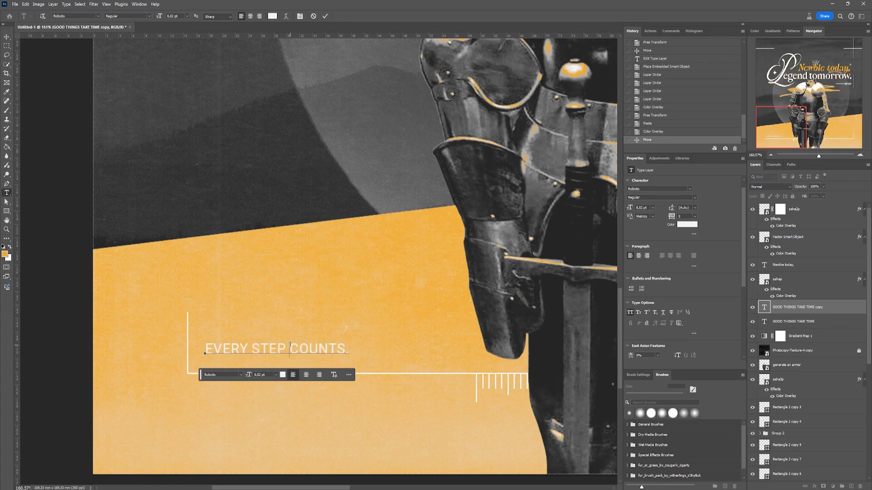
key(Return)
click(6, 36)
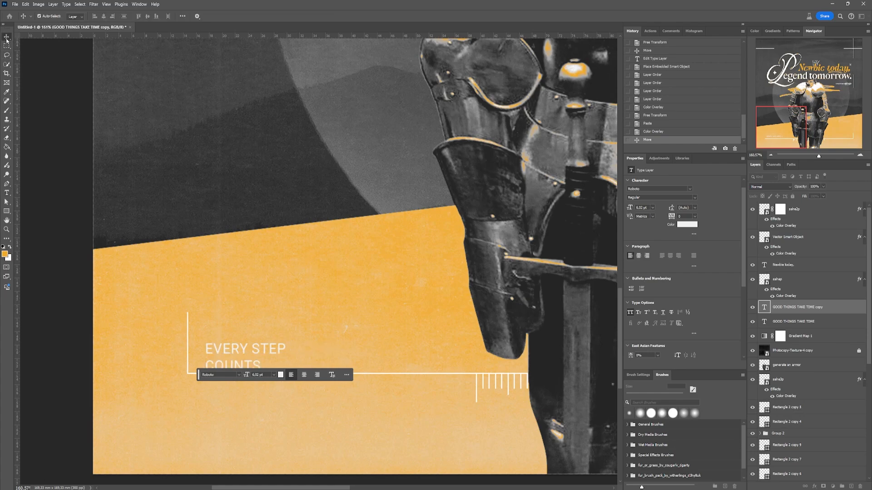
drag(267, 348, 267, 335)
scroll(267, 335, down, 7)
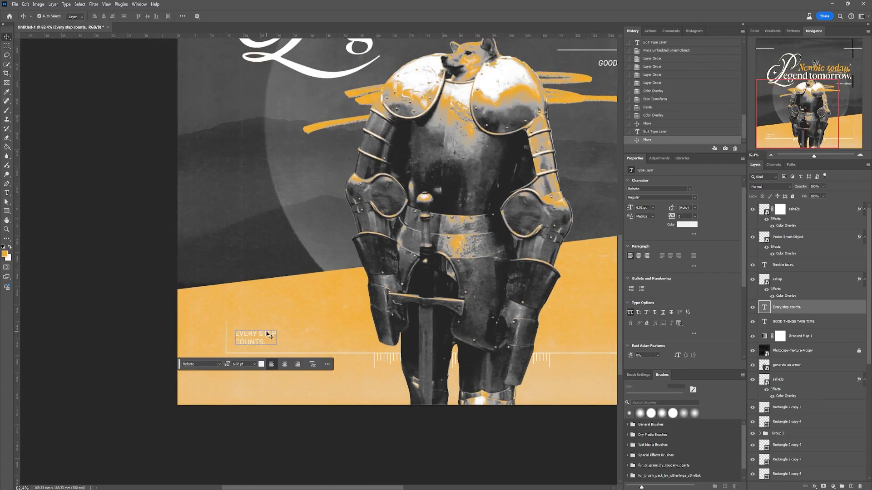
- Duplicate the "EVERY STEP COUNTS." caption to the opposite lower corner of the frame and right-align its text
drag(348, 318, 229, 279)
drag(209, 281, 212, 283)
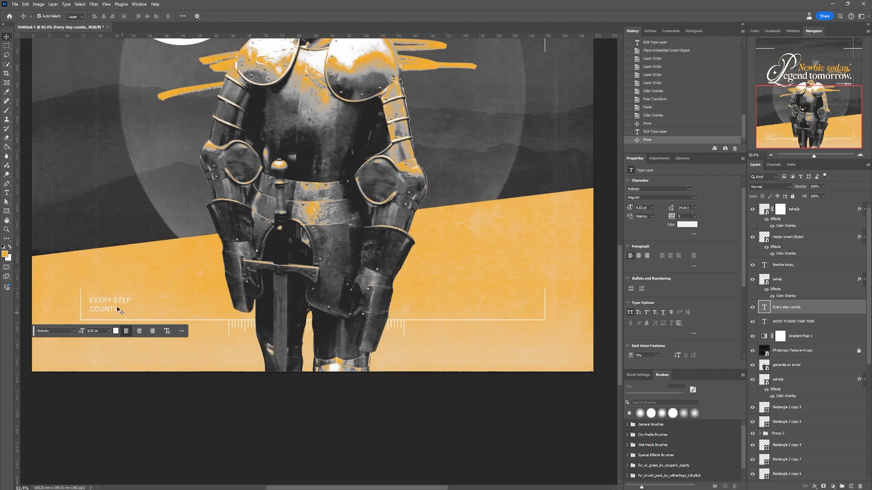
drag(114, 301, 526, 300)
click(647, 257)
- Replace the right-aligned caption's wording with "Keep moving forward." and break it before "forward"
double_click(526, 299)
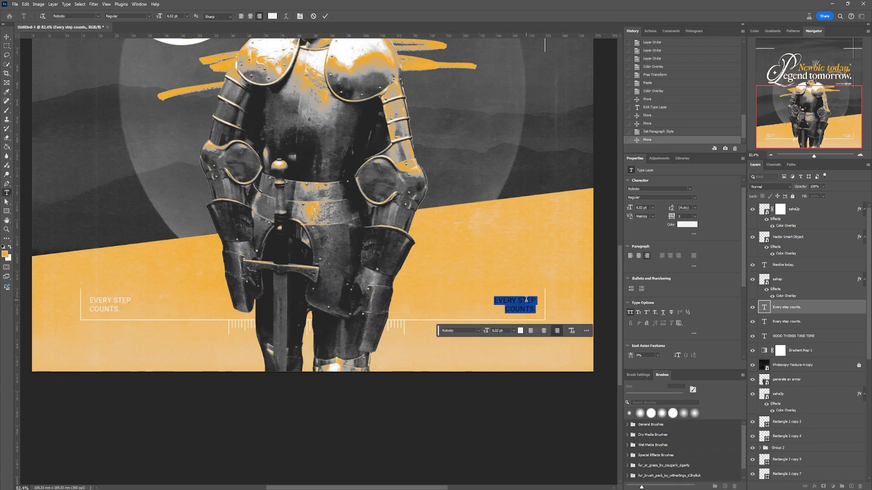
text(EEE)
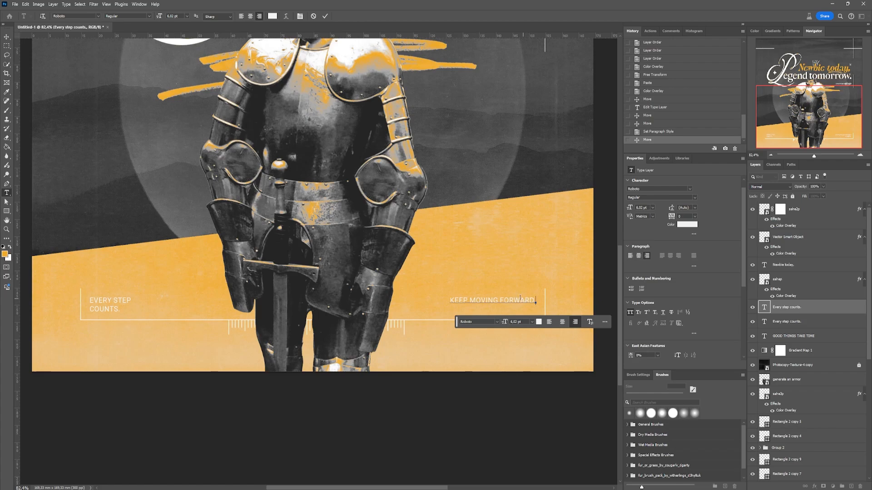
click(499, 299)
key(Return)
click(6, 36)
- Set the leading to 5 pt and the font size to 4 pt for both corner captions
click(117, 302)
scroll(520, 345, down, 4)
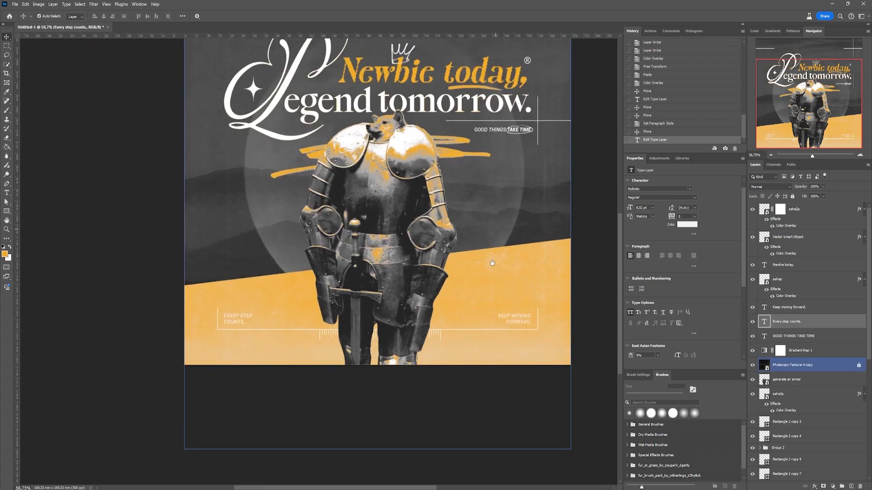
drag(490, 261, 480, 378)
shift+click(516, 432)
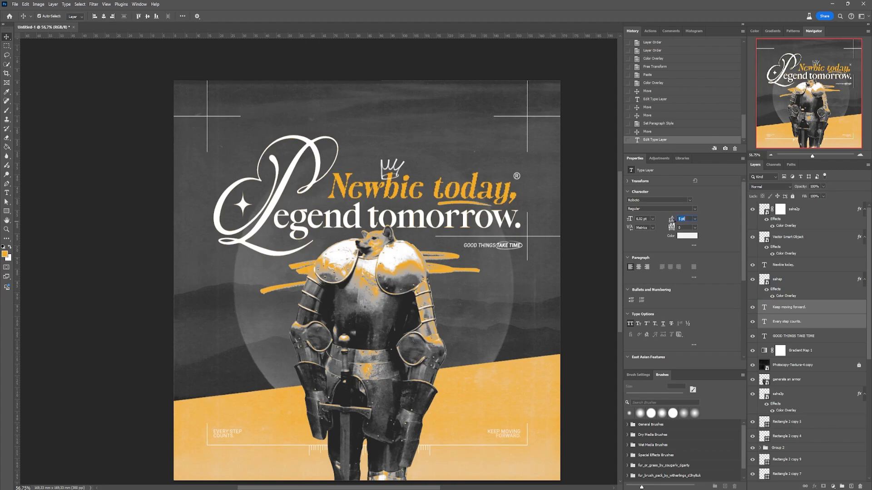
click(640, 219)
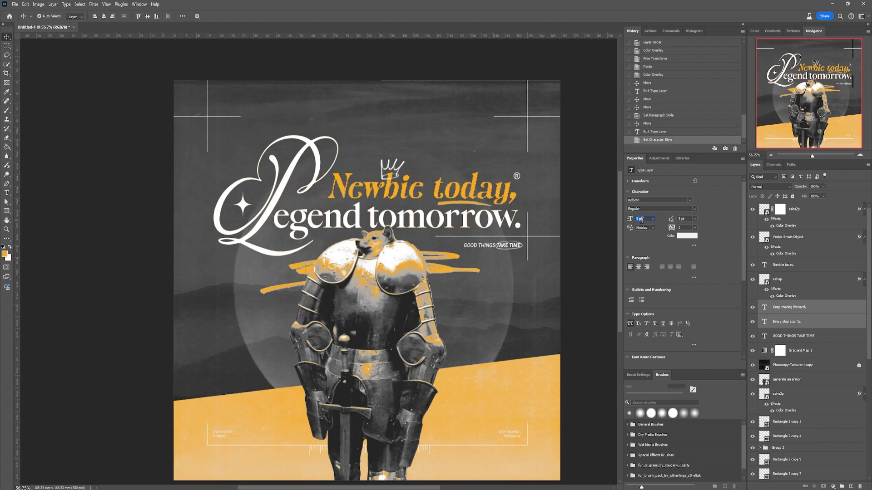
click(576, 337)
- Select both corner captions and shift them down slightly together with Free Transform
drag(515, 449, 500, 369)
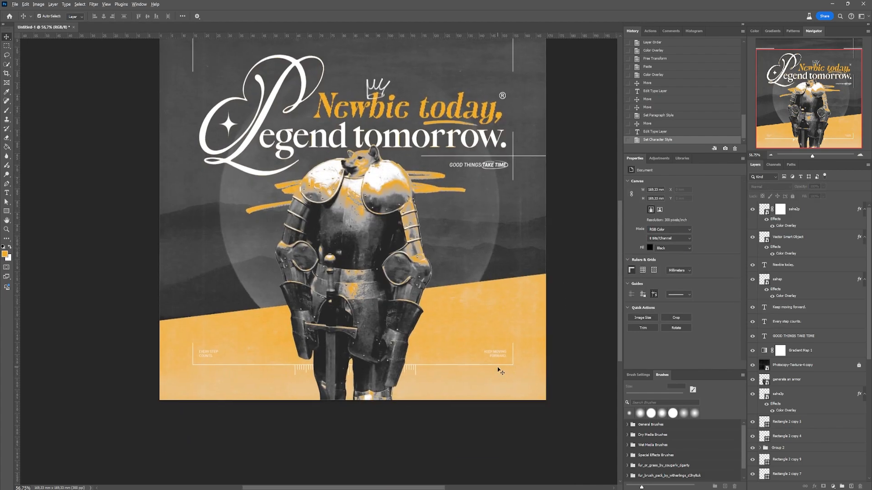
scroll(500, 370, up, 3)
click(393, 344)
scroll(393, 345, down, 1)
drag(393, 344, 454, 374)
click(801, 335)
click(800, 322)
shift+click(800, 310)
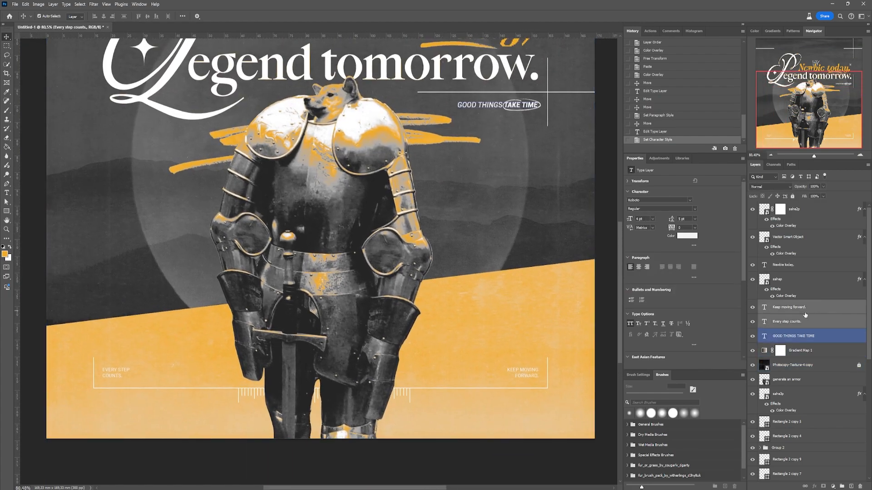
key(ctrl+t)
drag(517, 377, 518, 379)
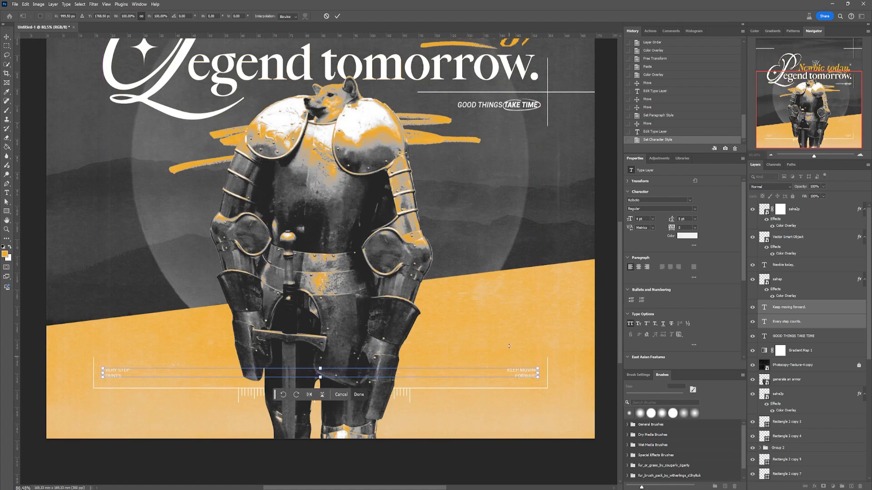
key(Down)
key(Down)
key(Down)
key(Down)
key(Down)
key(Return)
drag(298, 338, 315, 330)
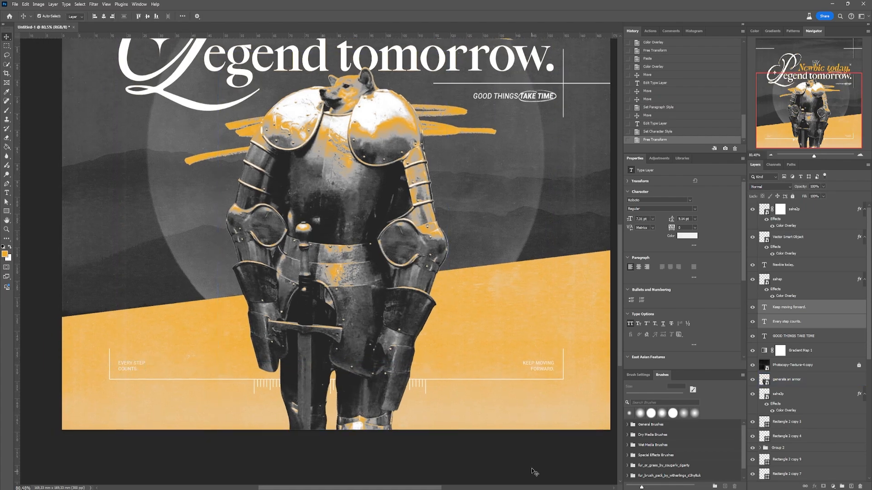
- Draw a black rectangle about 17 x 3 mm over the knight's legs, with a 2 px white stroke
click(535, 471)
click(9, 212)
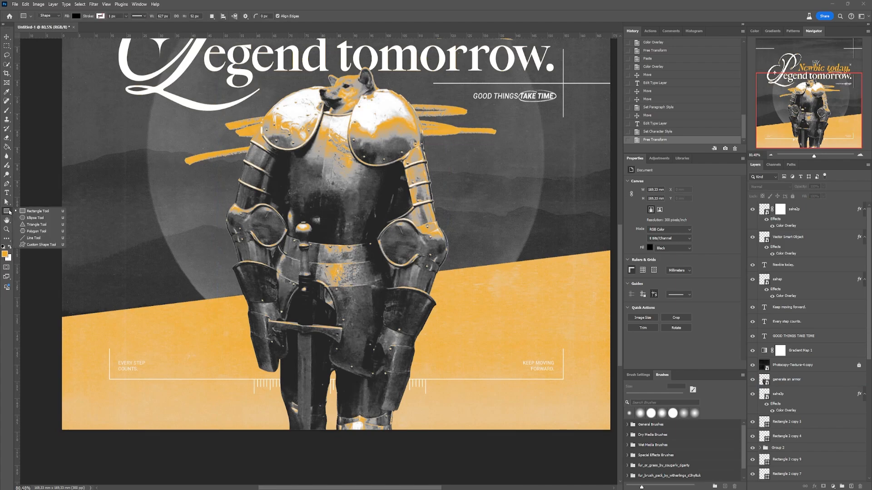
click(99, 16)
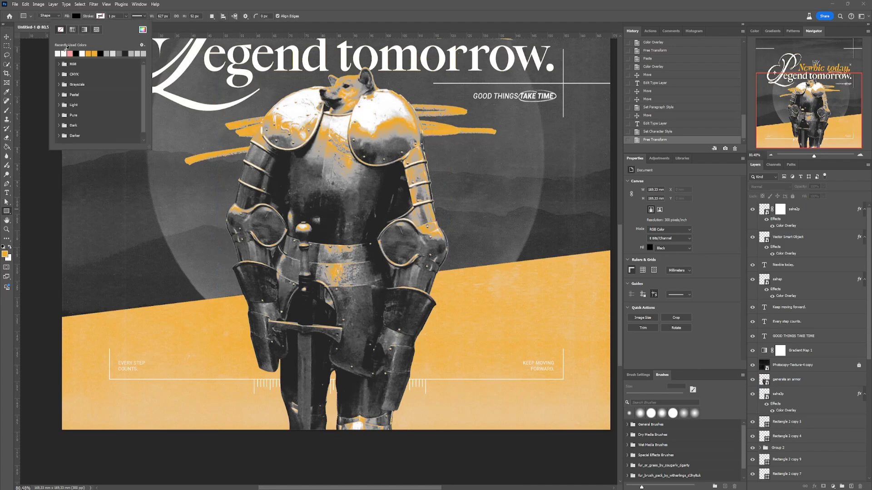
click(205, 4)
mouse_move(307, 361)
mouse_down()
mouse_move(377, 370)
mouse_move(362, 371)
mouse_up()
key(v)
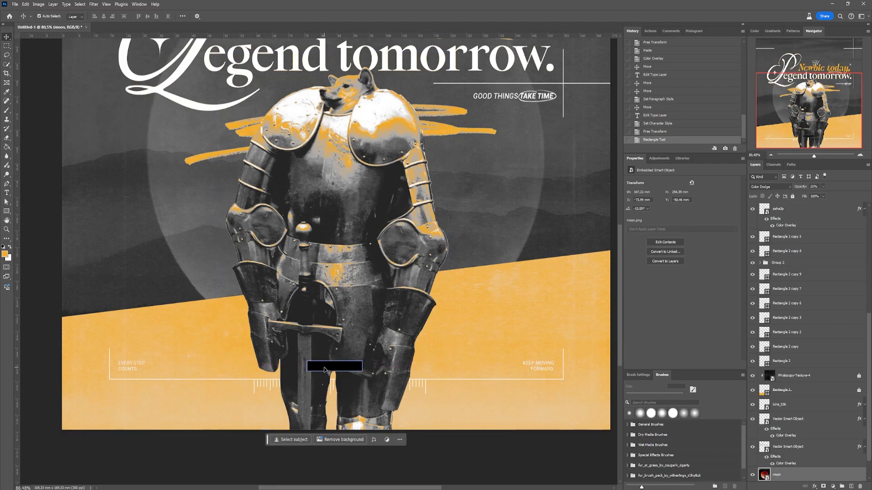
text(2)
key(Return)
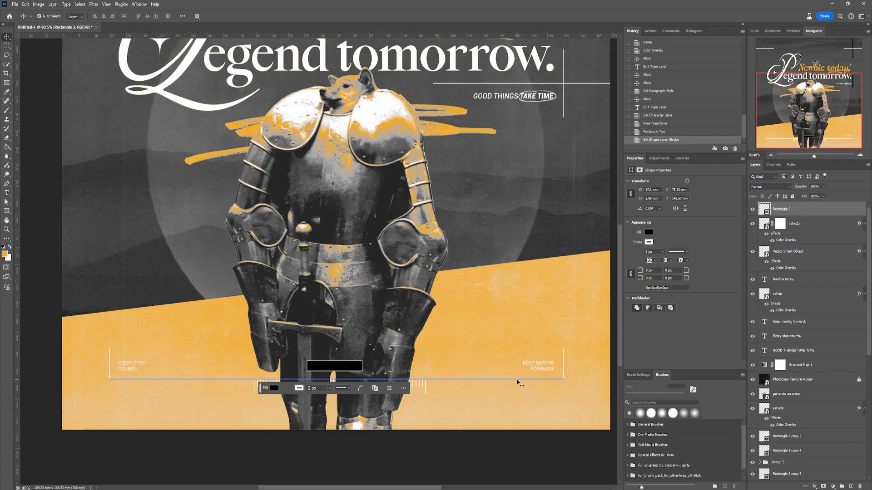
- Duplicate the "KEEP MOVING FORWARD." caption onto the black rectangle and move both layers directly above the "GOOD THINGS TAKE TIME" layer
drag(543, 370, 336, 368)
drag(812, 326, 804, 358)
shift+click(800, 227)
scroll(339, 367, up, 5)
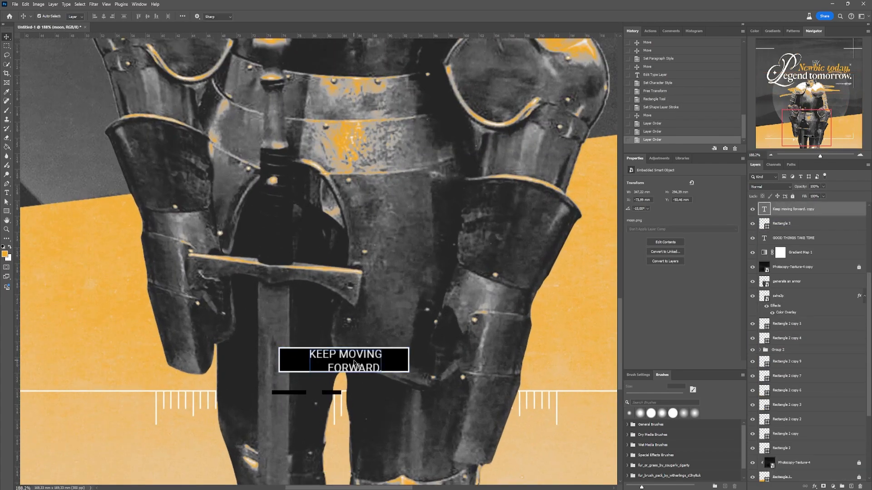
- Replace the text over the black rectangle with "Effort pays off" and move it inside the box
double_click(339, 367)
text(EFFO)
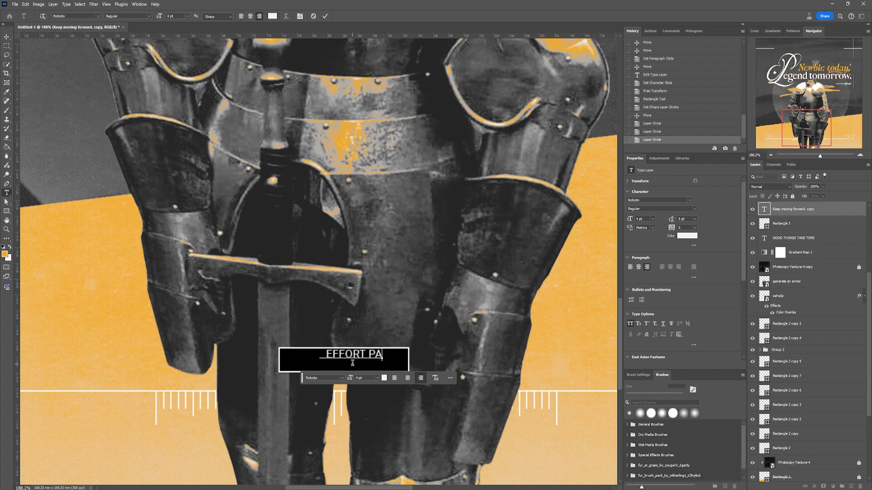
text(rt pays off)
key(ctrl+Return)
key(v)
drag(375, 354, 395, 360)
- Shrink the black rectangle around "EFFORT PAYS OFF" to about 13.8 x 2.7 mm
click(400, 362)
key(ctrl+t)
drag(279, 360, 290, 359)
key(Return)
- Centre the "EFFORT PAYS OFF" text on its black rectangle and reposition both together between the knight's legs
shift+click(346, 361)
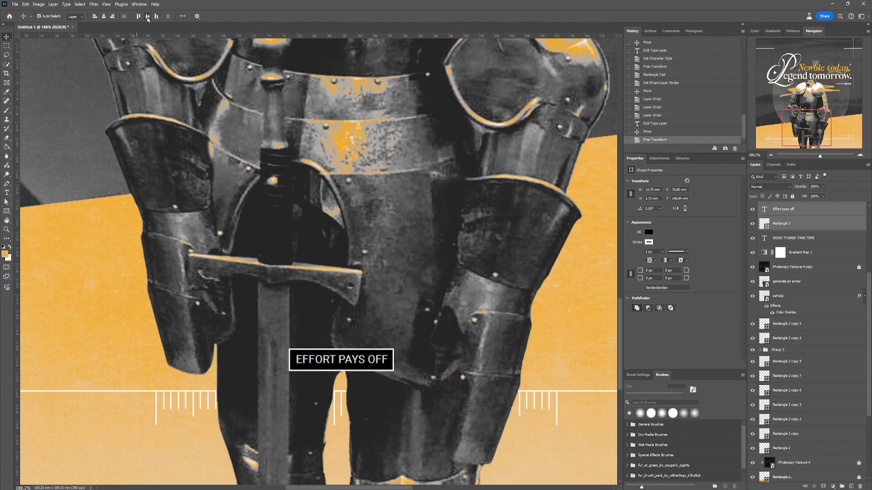
click(148, 19)
click(104, 16)
scroll(382, 340, down, 5)
key(ctrl+t)
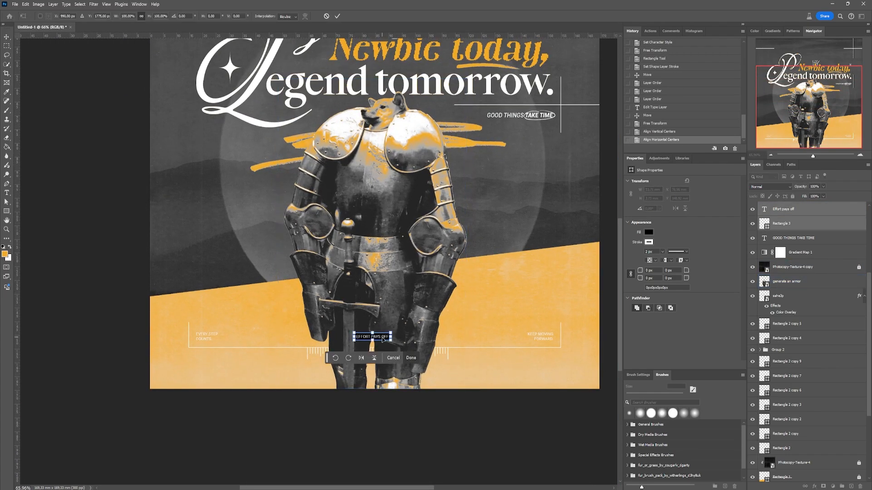
drag(382, 339, 383, 337)
key(Return)
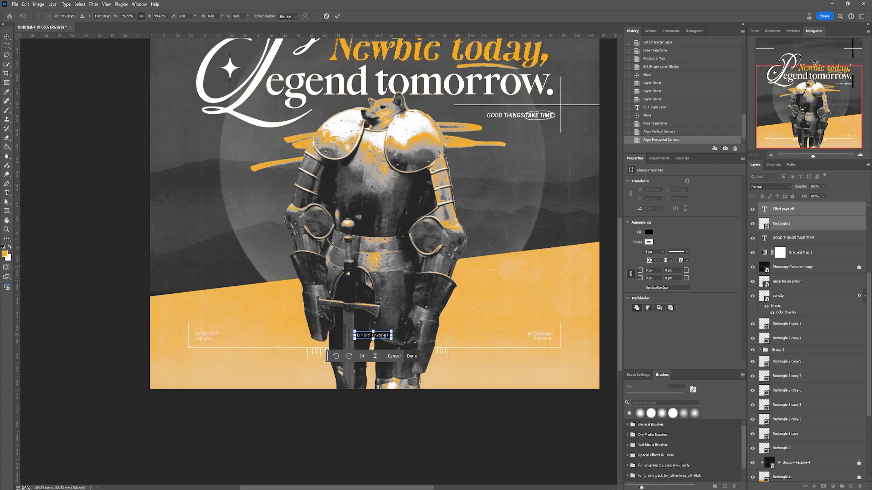
scroll(373, 330, down, 3)
scroll(371, 411, up, 3)
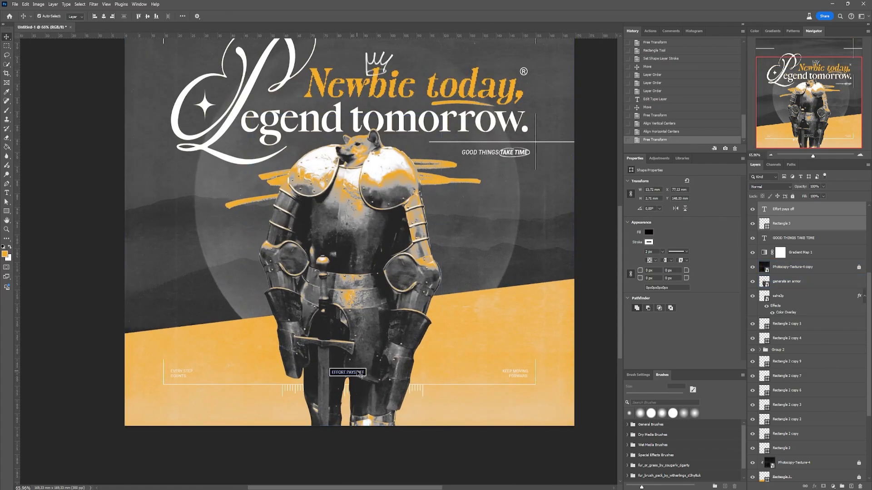
- Set the "Keep moving forward.", "Every step counts." and "Effort pays off" captions to the Medium font style
scroll(787, 282, up, 3)
shift+click(789, 292)
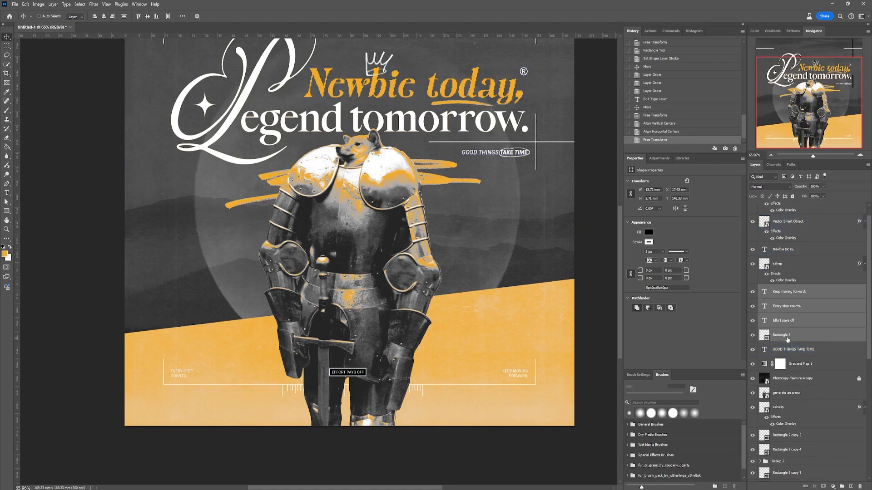
ctrl+click(787, 337)
click(694, 209)
click(657, 284)
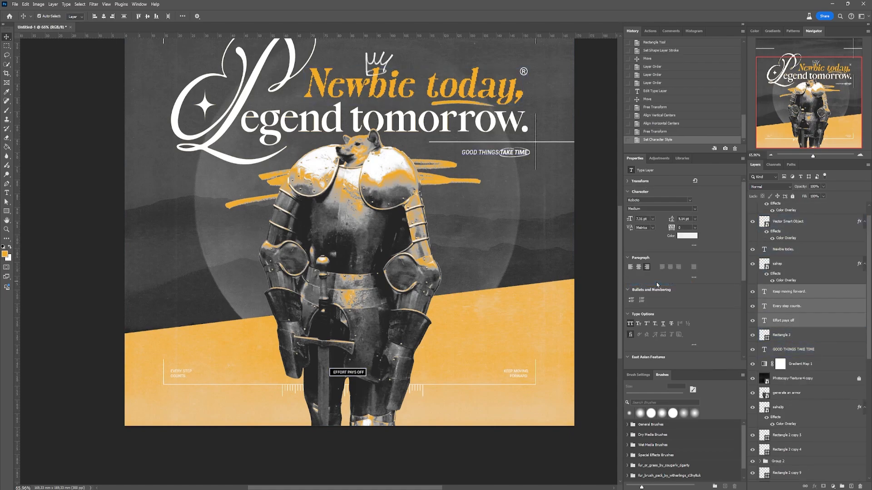
- Shrink the black rectangle to about 12.7 mm wide and centre the "EFFORT PAYS OFF" text on it horizontally and vertically
scroll(345, 377, up, 5)
drag(408, 359, 414, 361)
key(ctrl+t)
scroll(409, 363, up, 5)
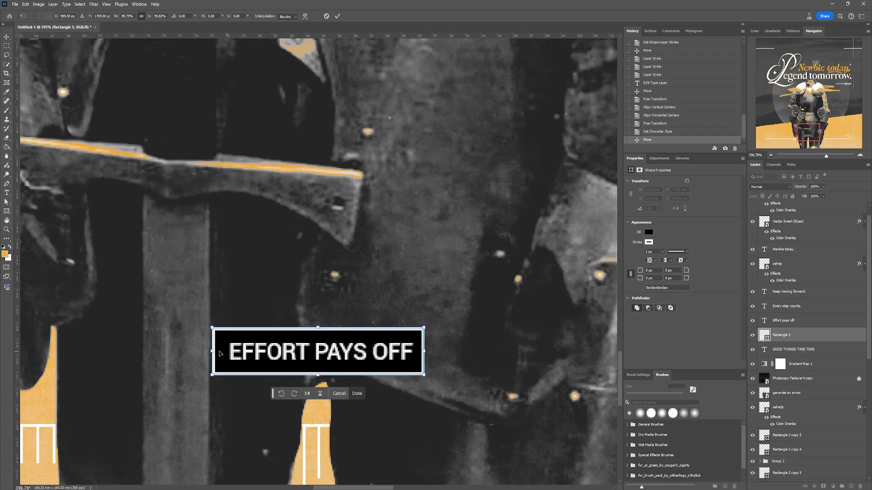
mouse_move(319, 325)
mouse_down()
mouse_move(342, 323)
mouse_move(328, 334)
mouse_up()
key(Return)
shift+click(330, 352)
click(107, 16)
click(148, 16)
scroll(365, 331, down, 10)
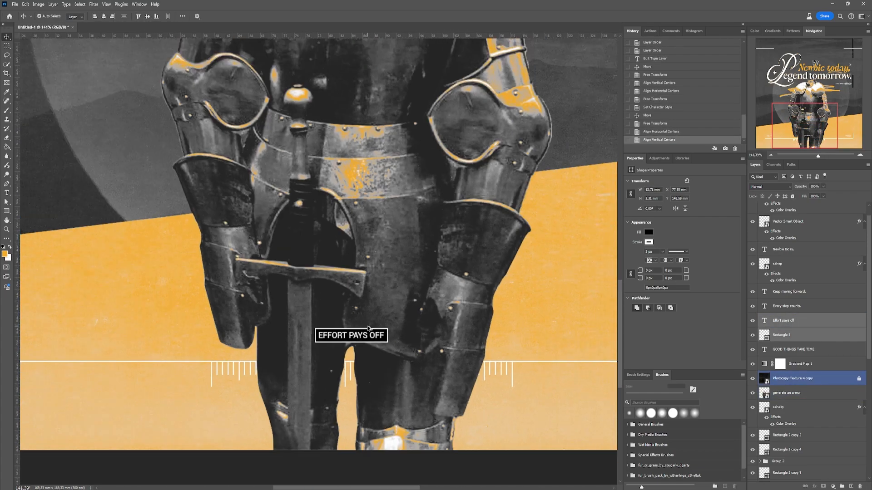
- Move the boxed "EFFORT PAYS OFF" caption up slightly to line up with the two side captions
key(ctrl+t)
scroll(363, 335, up, 3)
drag(363, 335, 371, 338)
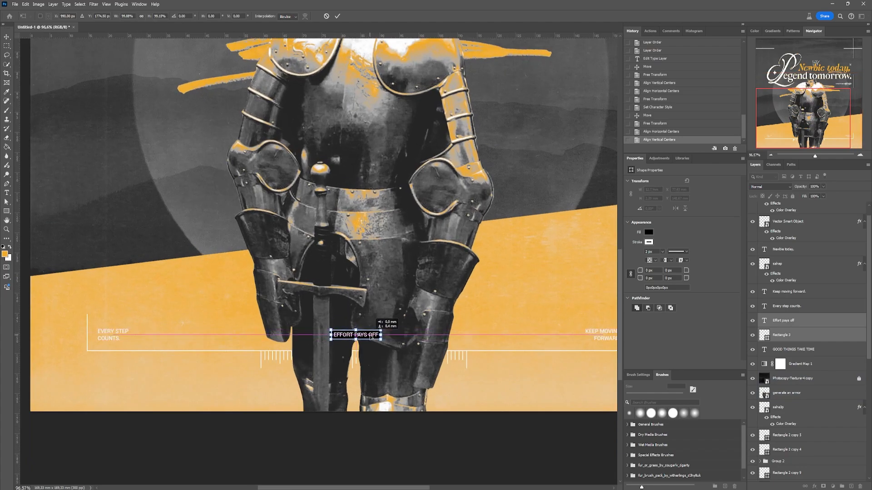
key(Return)
scroll(370, 309, down, 6)
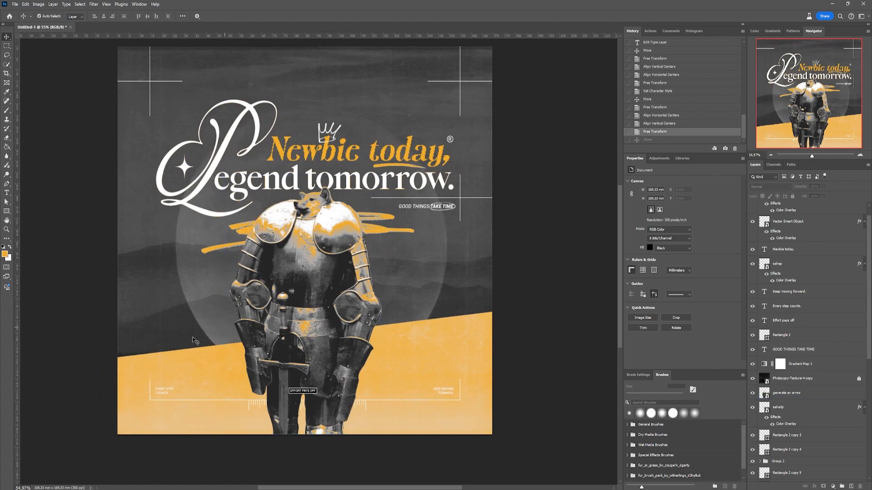
- Paste the arrow from the Illustrator document at the poster's left margin above the yellow area and give it a white Color Overlay
mouse_move(557, 489)
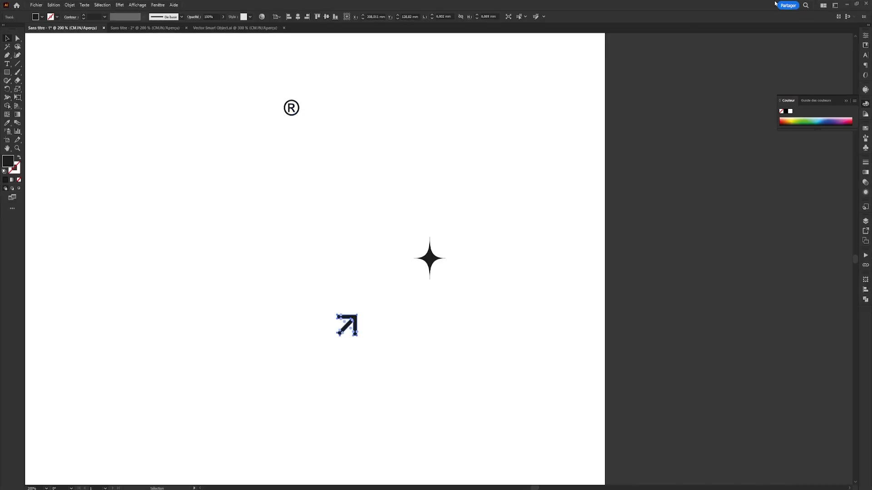
key(ctrl+v)
key(Return)
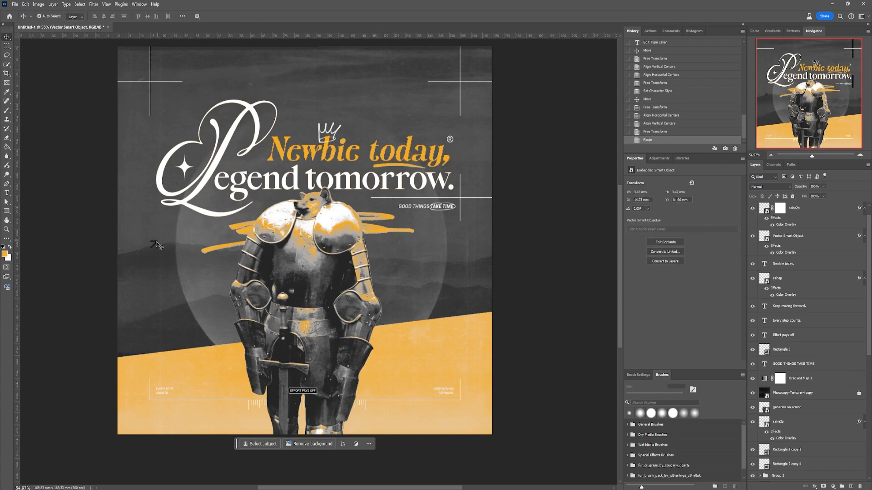
drag(155, 245, 159, 324)
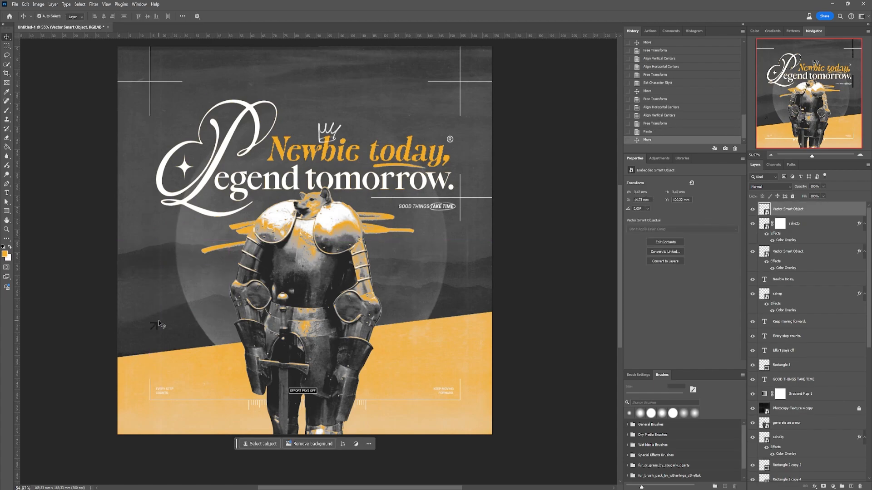
double_click(827, 212)
click(559, 229)
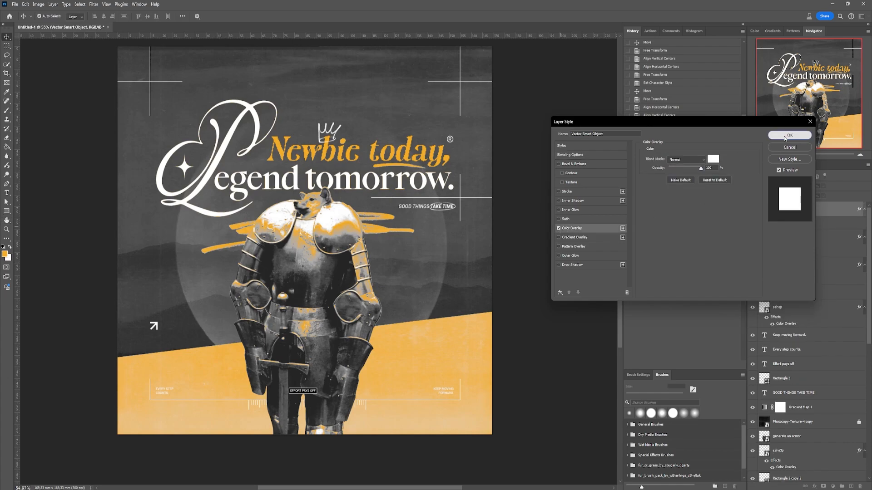
click(790, 135)
- Duplicate the white arrow as a mirrored copy at the poster's right margin and lower both arrows slightly
drag(156, 328, 459, 326)
key(ctrl+t)
right_click(460, 327)
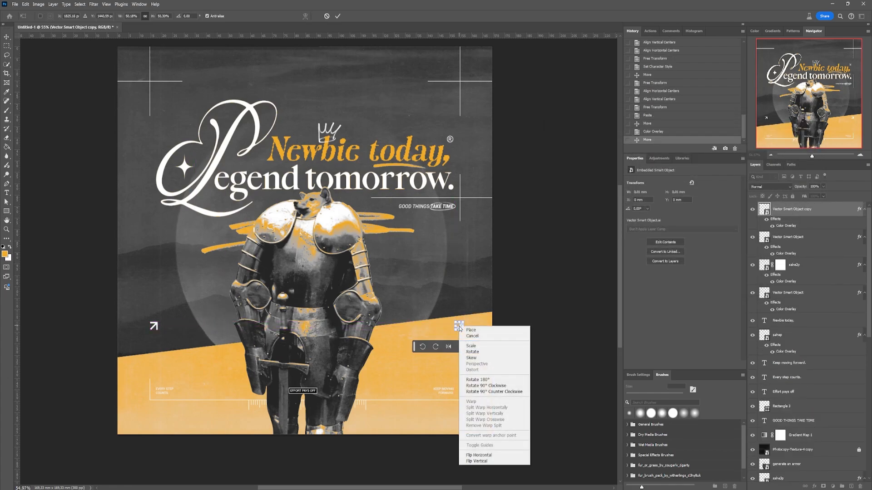
click(487, 456)
key(Return)
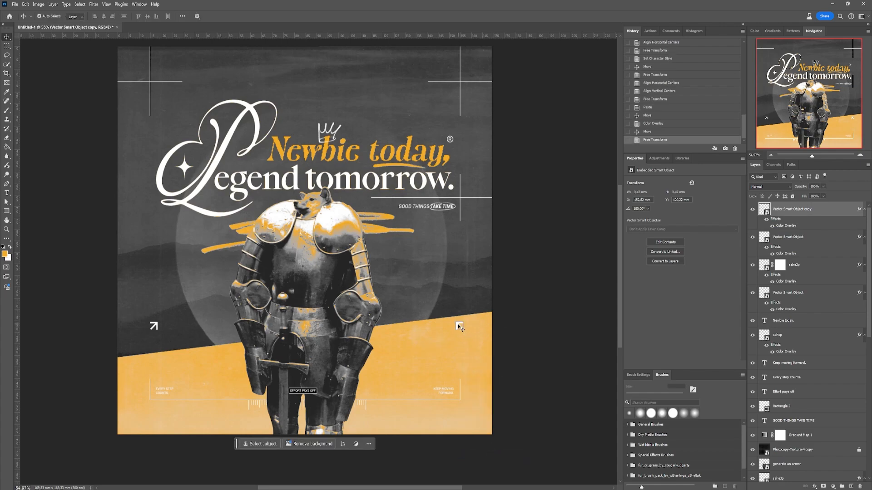
shift+click(156, 327)
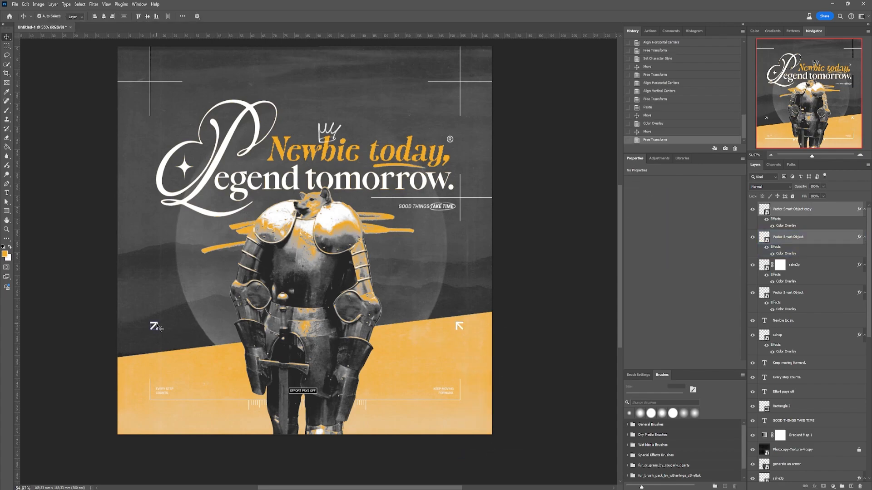
drag(156, 328, 157, 336)
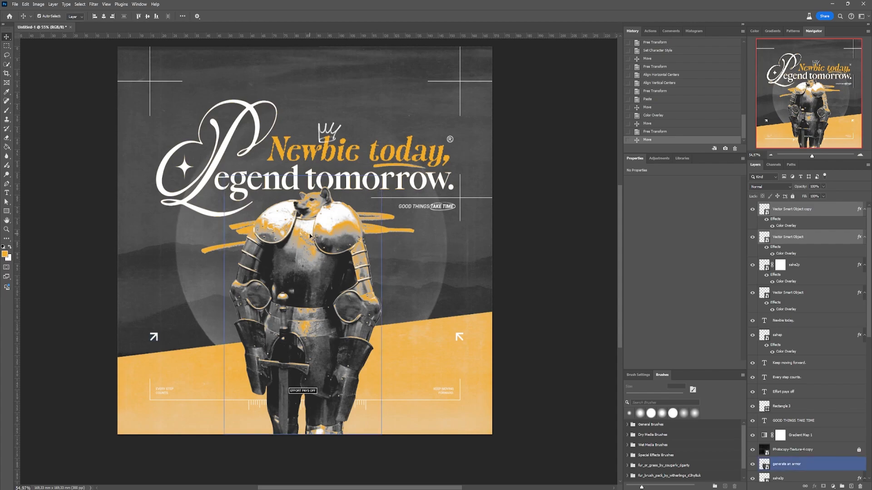
- Duplicate the "GOOD THINGS TAKE TIME" text to the left margin above the arrow, rotated to read vertically upward
alt+drag(407, 207, 154, 291)
key(ctrl+t)
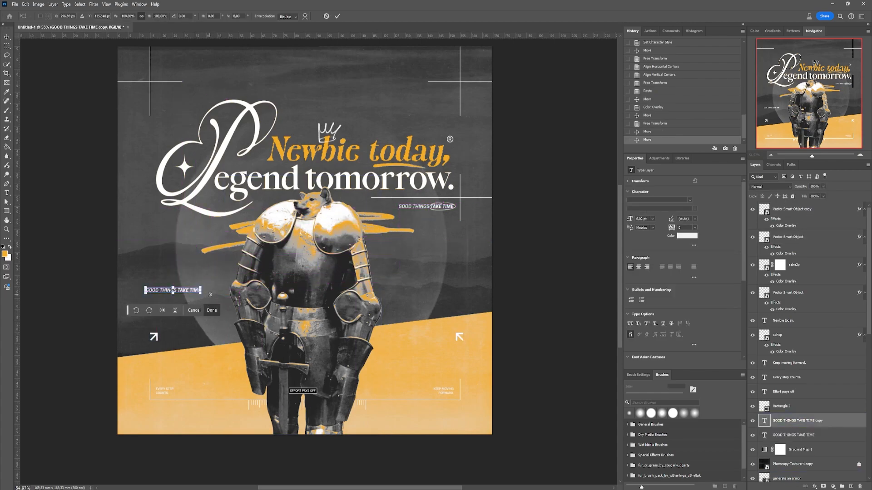
shift+drag(210, 294, 152, 268)
key(Return)
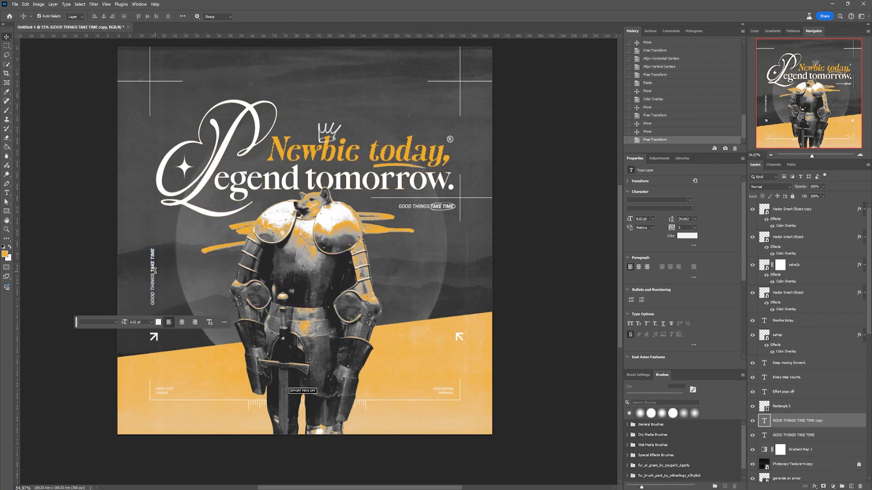
- Replace the text of the vertical caption at the left margin with "It's a journey"
double_click(154, 271)
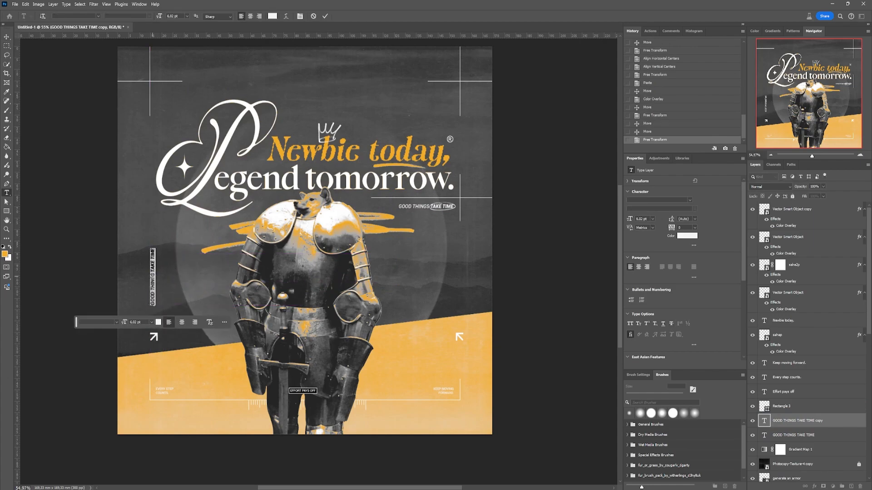
click(152, 276)
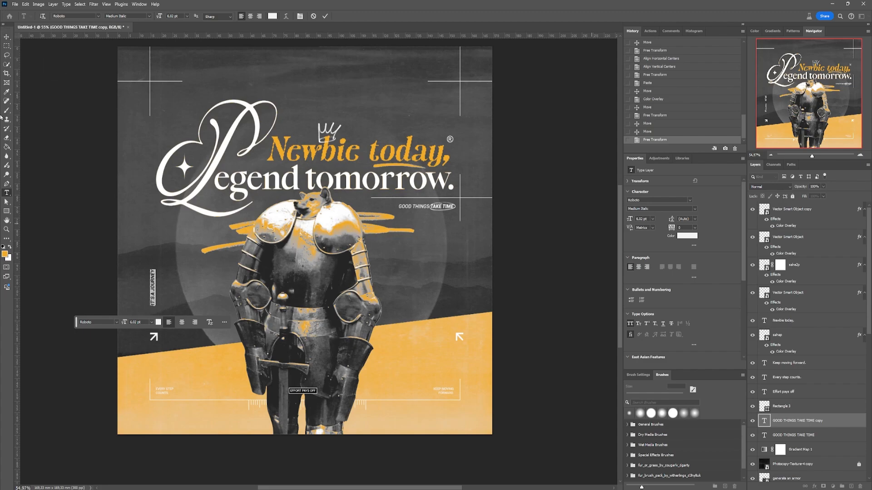
click(6, 36)
click(73, 150)
- Duplicate the vertical caption to the right margin, turned to read downward, and replace its text with "Worth the wait"
alt+drag(153, 277, 457, 293)
key(ctrl+t)
key(Return)
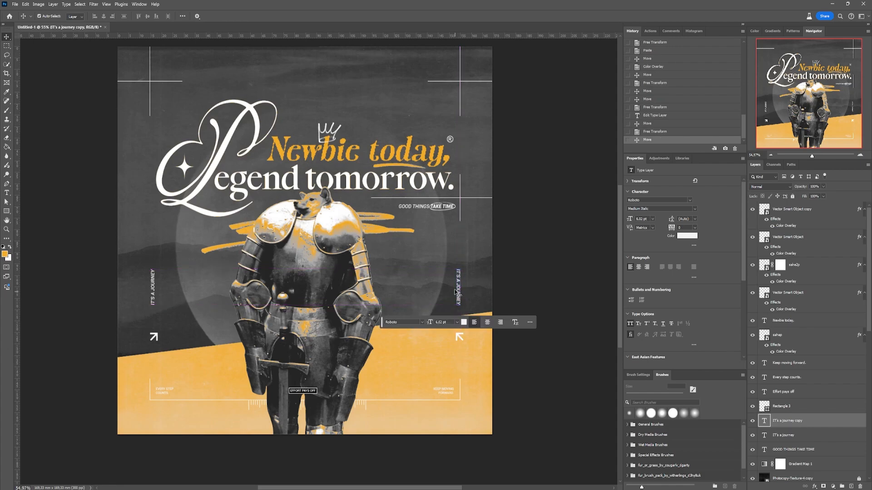
double_click(457, 293)
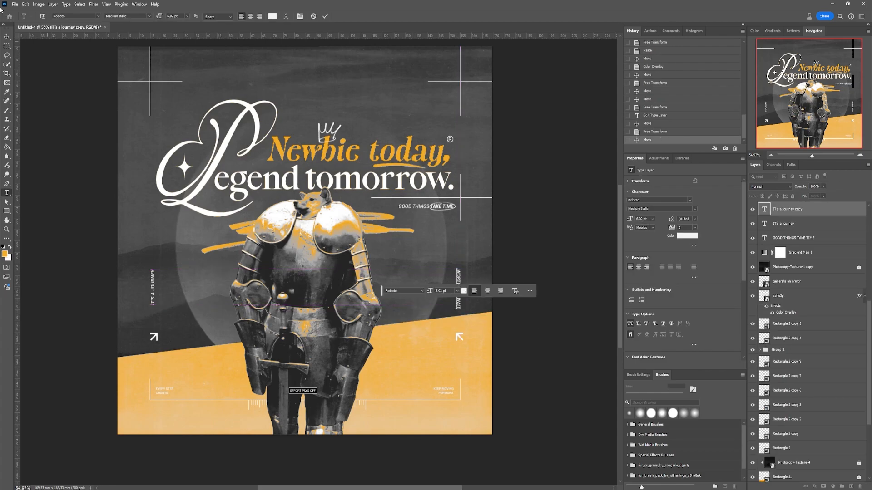
click(7, 35)
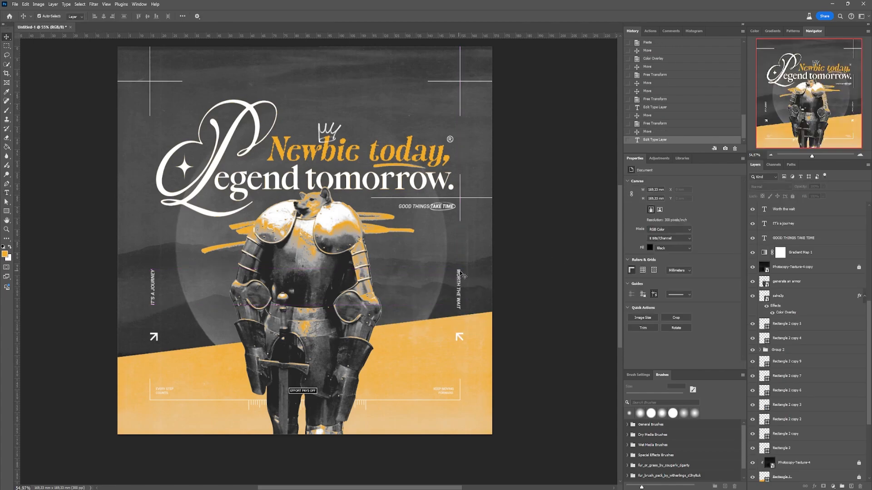
- Place the "Worth the wait" caption beside "It's a journey" and shrink it to a similar length
drag(459, 273, 157, 260)
scroll(137, 296, up, 8)
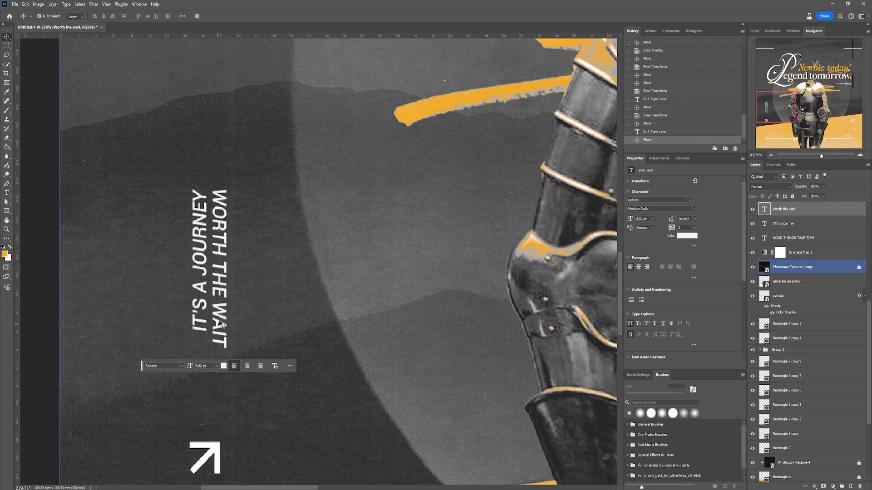
key(ctrl+t)
drag(219, 348, 200, 335)
key(Return)
- Rescale the "It's a journey" caption to match "Worth the wait" and align the vertical centres of both
click(201, 318)
key(ctrl+t)
scroll(219, 282, down, 1)
key(Return)
shift+click(220, 245)
click(148, 16)
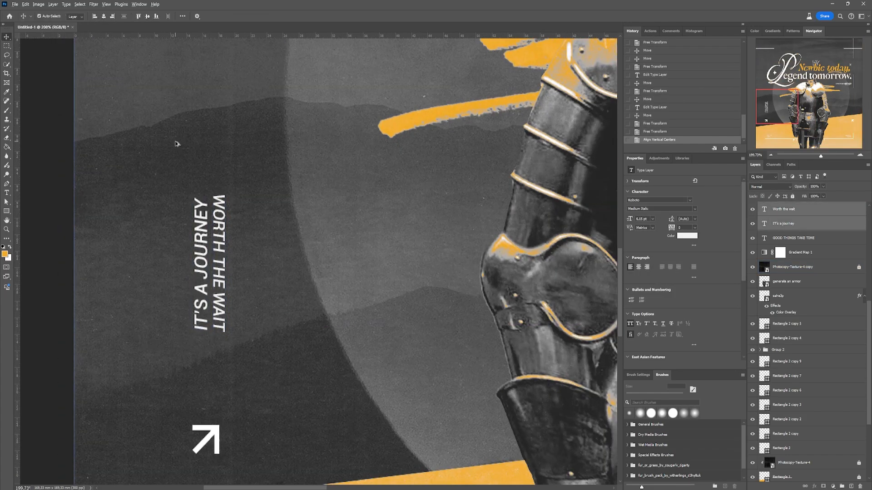
- Move "Worth the wait" back to the poster's right margin and align its right edge with the right arrow
scroll(100, 227, down, 12)
drag(143, 259, 428, 261)
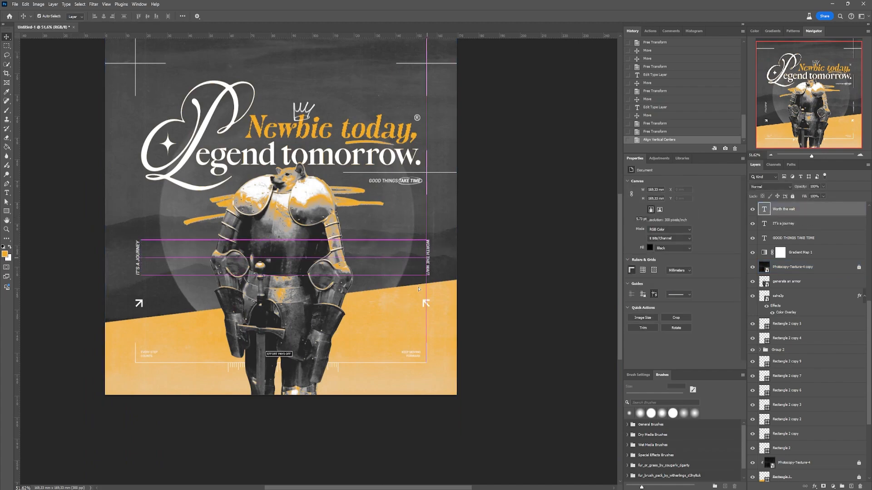
drag(426, 303, 421, 302)
shift+click(428, 267)
click(111, 16)
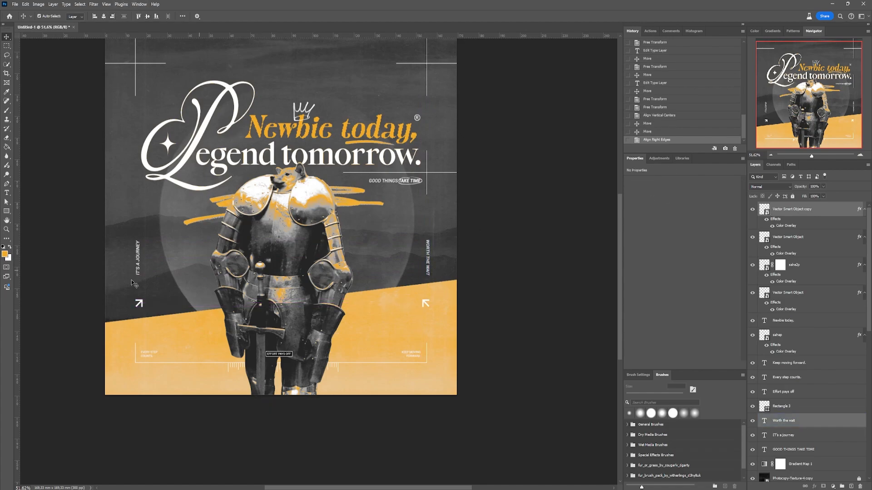
- Align the left edges of the left arrow and the "It's a journey" caption
click(137, 302)
shift+click(138, 267)
click(94, 16)
click(49, 115)
scroll(47, 119, down, 2)
drag(46, 122, 70, 168)
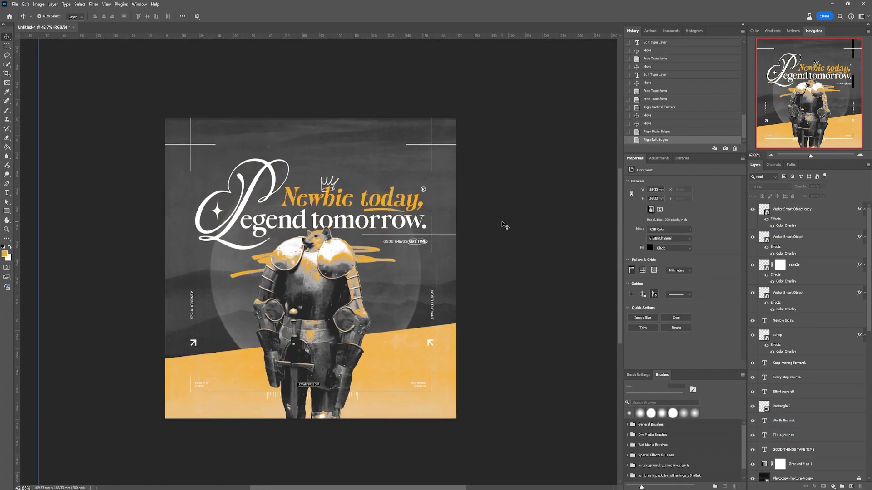
- Paste the round logo at the poster's top centre, with a white Color Overlay and its layer directly above Gradient Map 1
key(ctrl+v)
drag(278, 241, 321, 177)
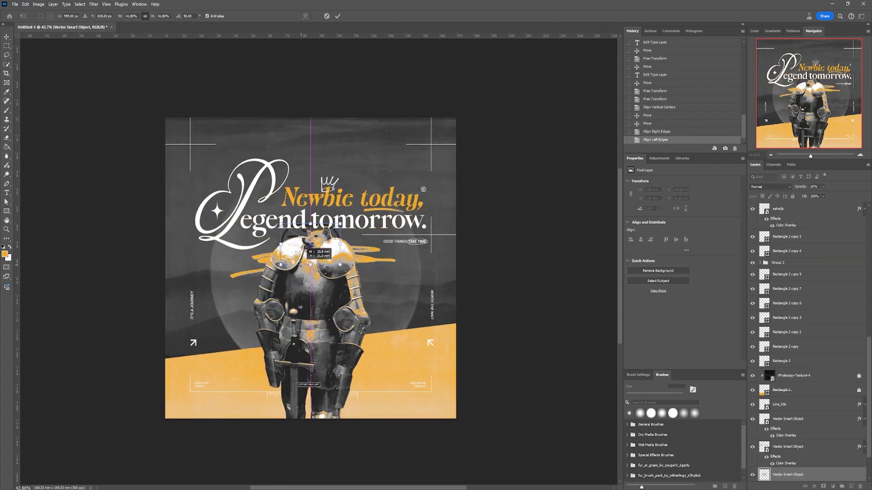
scroll(306, 125, up, 5)
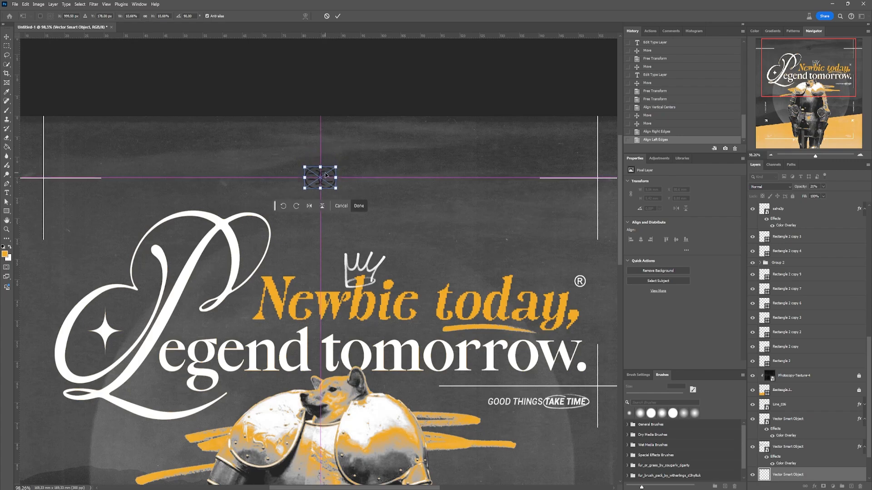
key(Return)
double_click(823, 475)
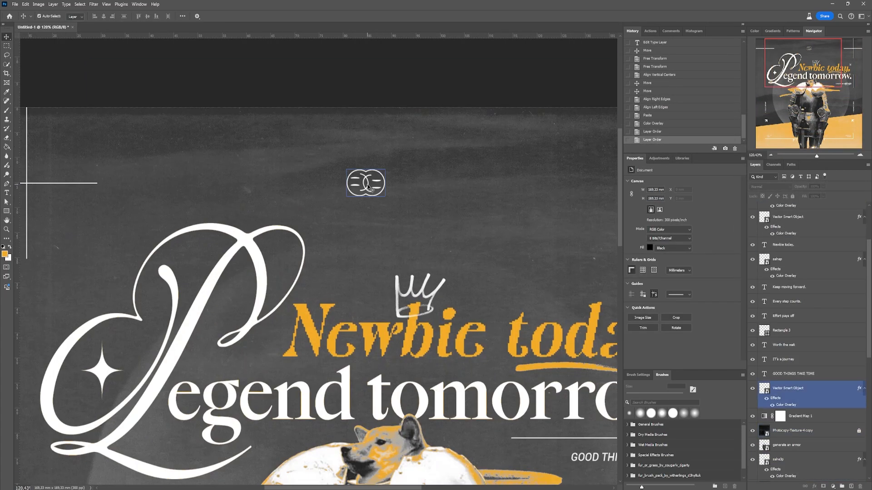
- Enlarge the logo slightly and keep it centred between the poster's upper corner lines
click(368, 185)
key(ctrl+t)
drag(365, 170, 366, 161)
drag(369, 167, 368, 172)
key(Return)
scroll(344, 141, down, 11)
scroll(324, 158, up, 1)
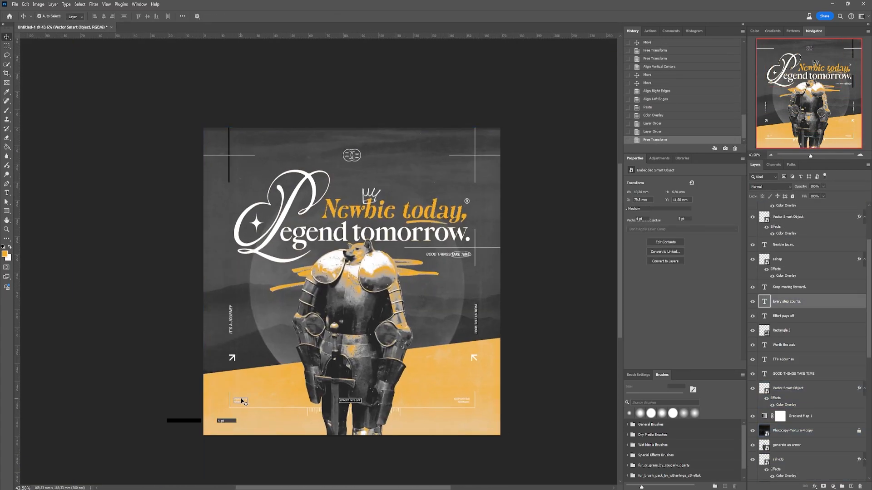
- Copy the "Every step counts." caption below the poster's upper-left corner lines and retype it as the designer's social handle in orange, without all caps
drag(243, 400, 251, 163)
key(t)
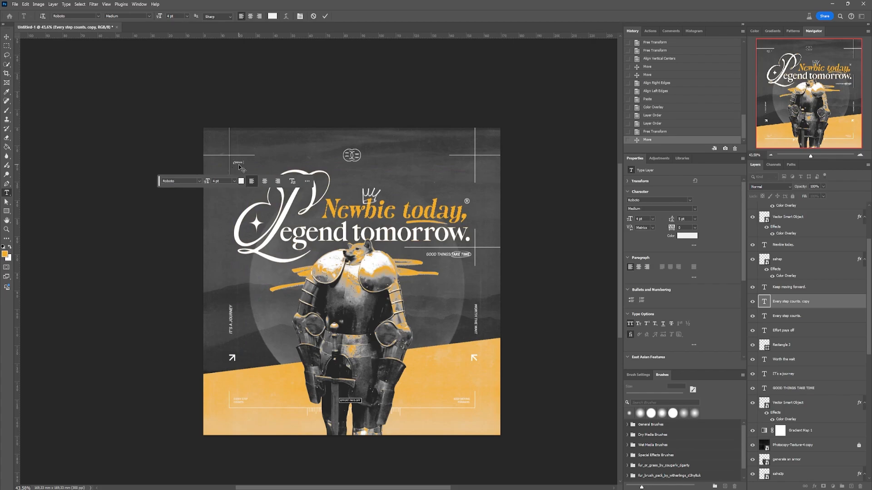
scroll(240, 168, up, 8)
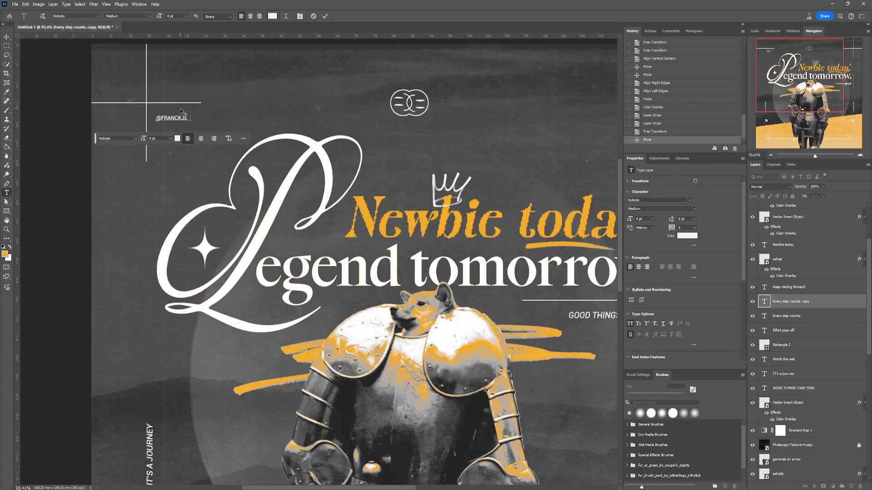
text(ANNIN)
key(ctrl+a)
click(687, 236)
click(583, 213)
click(616, 249)
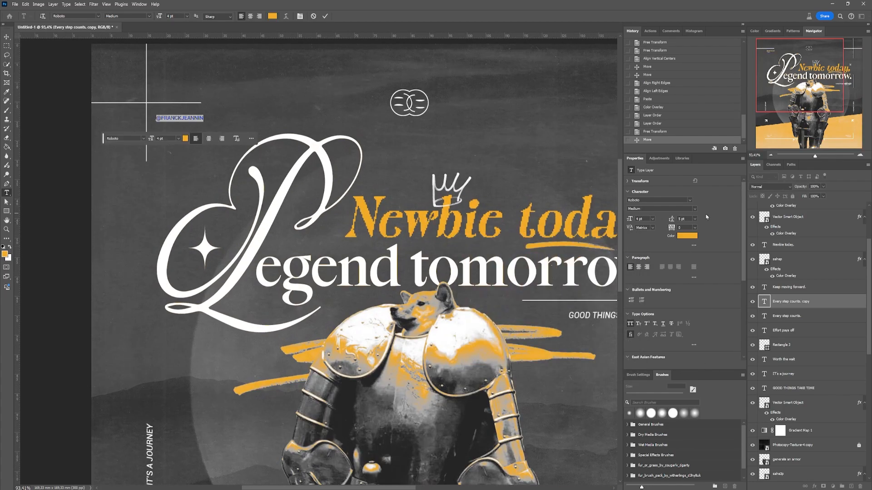
click(630, 325)
text(_jeannin)
key(ctrl+Return)
- Enlarge the social handle caption to 4.51 pt and set its font style to Light Italic
key(ctrl+t)
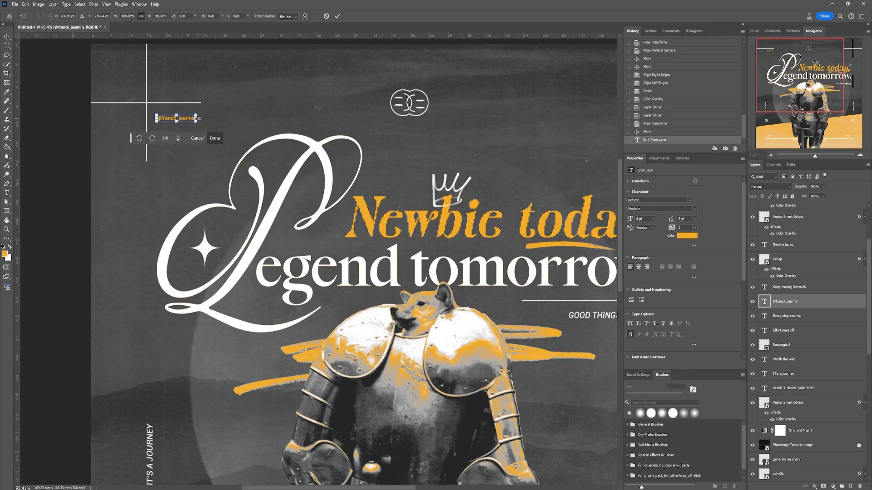
drag(196, 122, 469, 119)
key(Return)
click(694, 209)
click(645, 231)
click(694, 209)
click(645, 240)
- Copy the social handle below the poster's upper-right corner lines and retype the copy as "#designwithme"
key(v)
scroll(177, 121, down, 3)
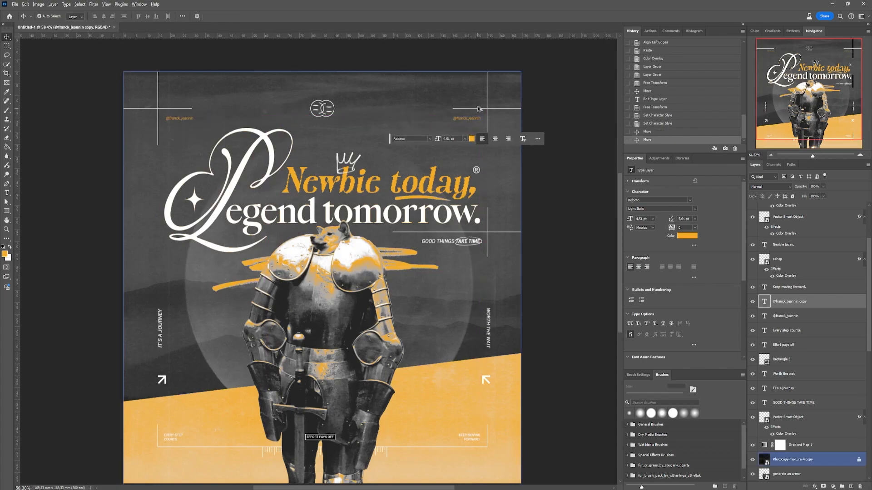
scroll(469, 119, up, 4)
double_click(472, 131)
text(#)
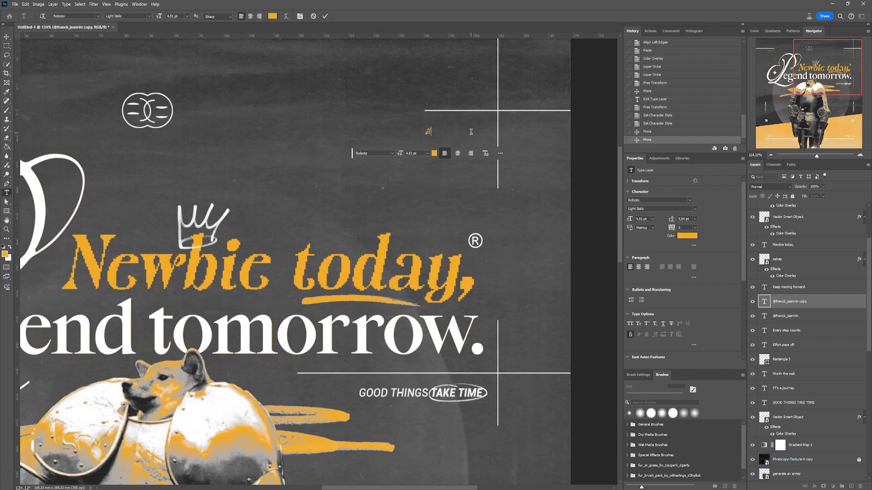
text(designwithme)
key(ctrl+Return)
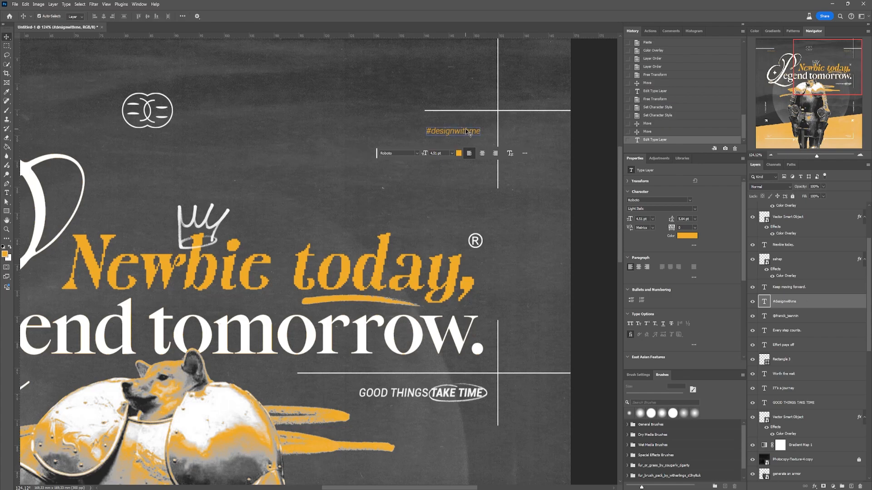
- Reposition the social handle and "#designwithme" captions together so the pair is centred between the poster's upper corner lines
scroll(471, 132, down, 3)
shift+click(75, 132)
key(ctrl+t)
drag(452, 132, 451, 133)
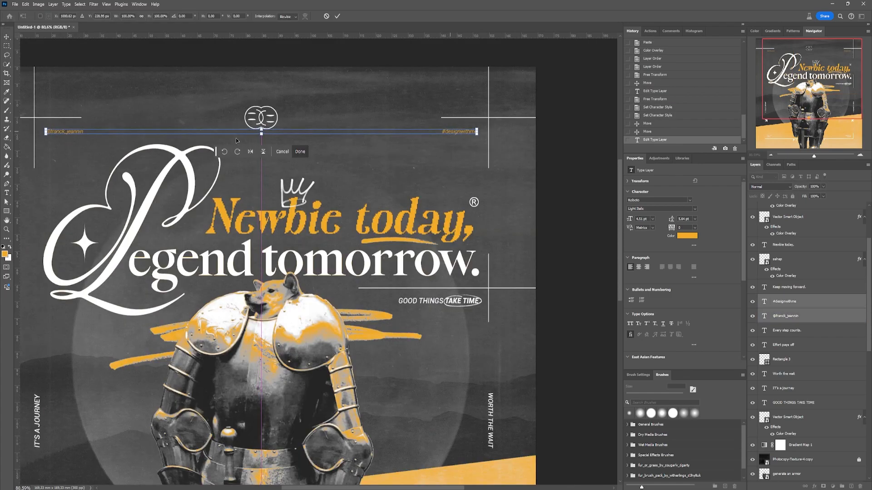
drag(273, 133, 442, 152)
drag(442, 152, 444, 152)
key(Return)
drag(537, 179, 480, 180)
scroll(480, 182, down, 2)
scroll(482, 182, down, 2)
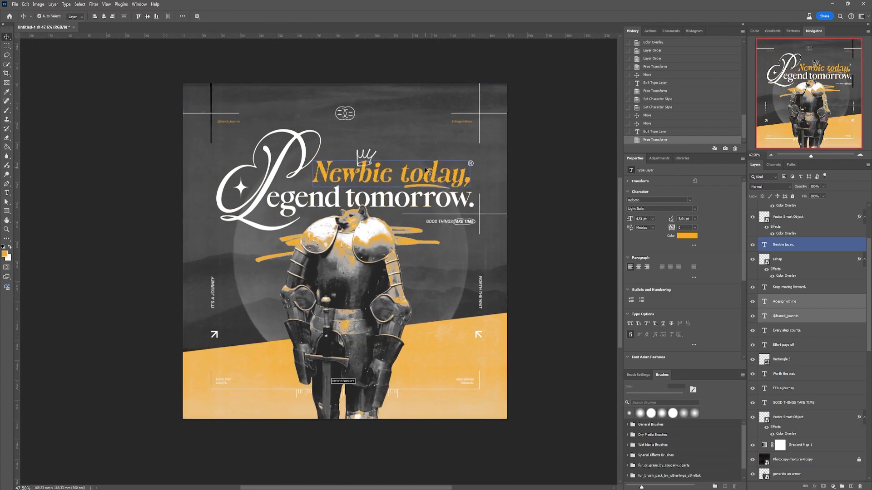
- Unlock the Background layer and put all the poster's layers into one group
scroll(807, 272, up, 3)
click(806, 211)
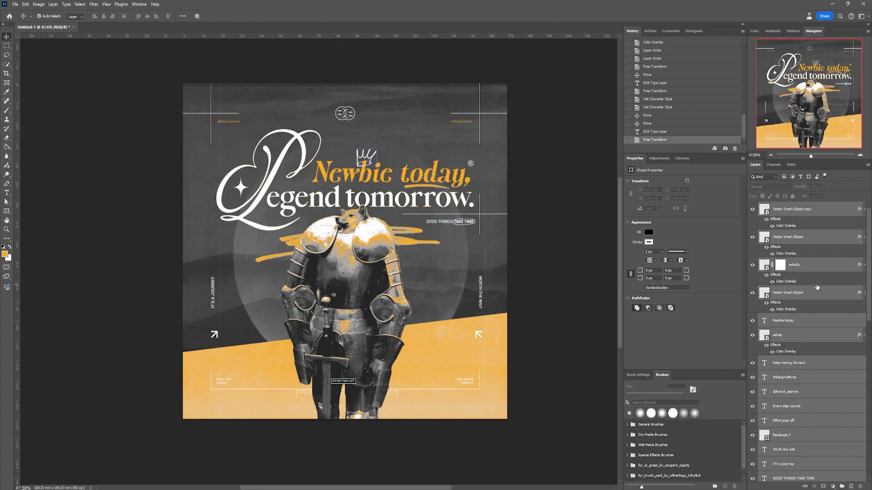
scroll(821, 300, up, 4)
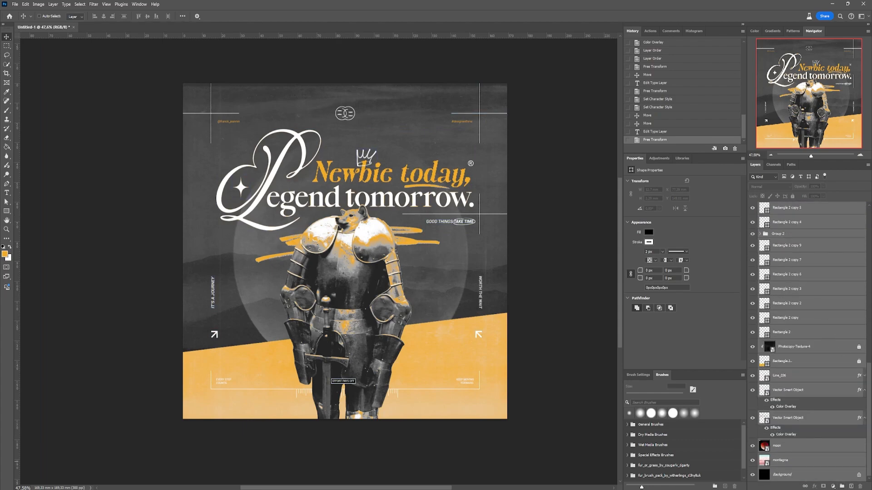
click(858, 475)
scroll(798, 363, up, 9)
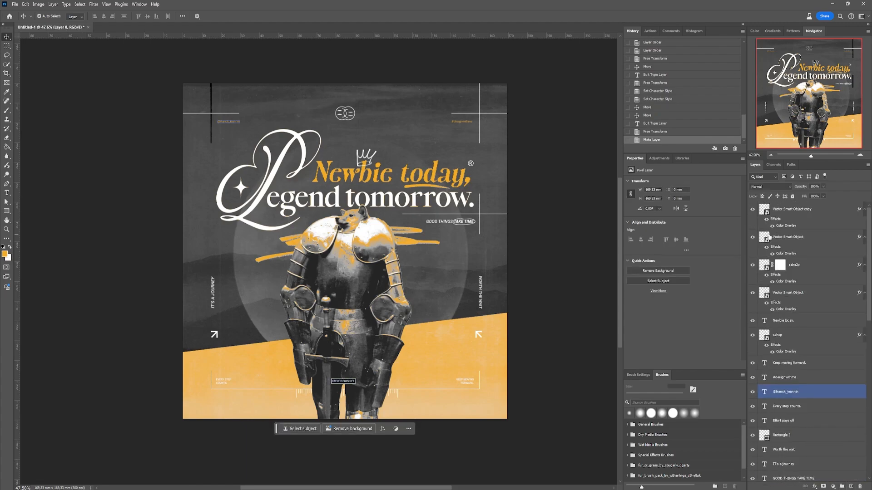
shift+click(795, 212)
click(841, 486)
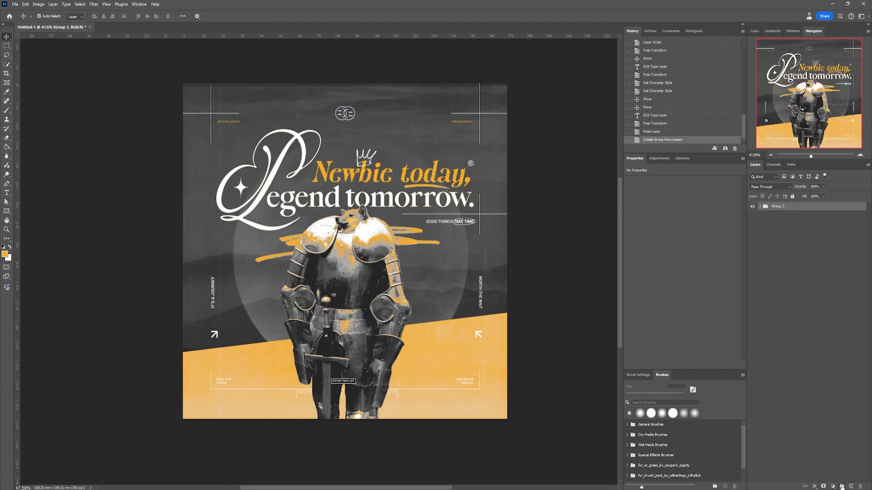
- Duplicate the poster group, hide the original and convert the copy to a Smart Object
drag(785, 207, 852, 486)
click(752, 216)
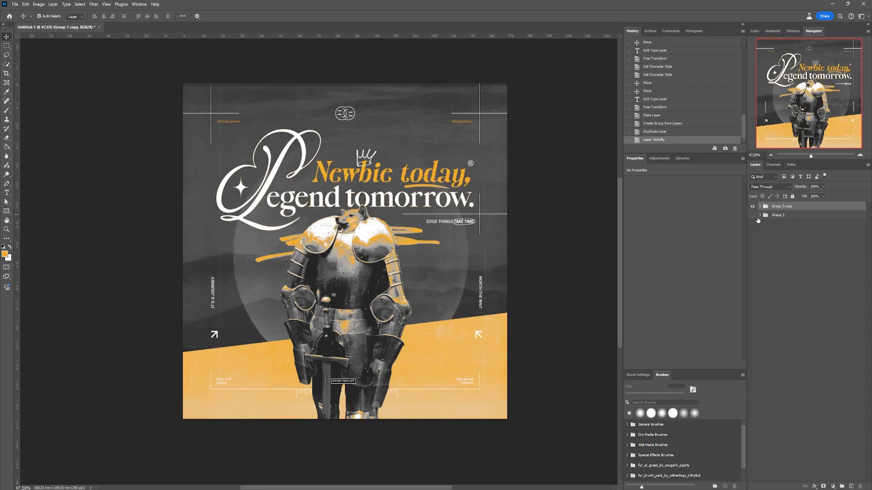
right_click(797, 209)
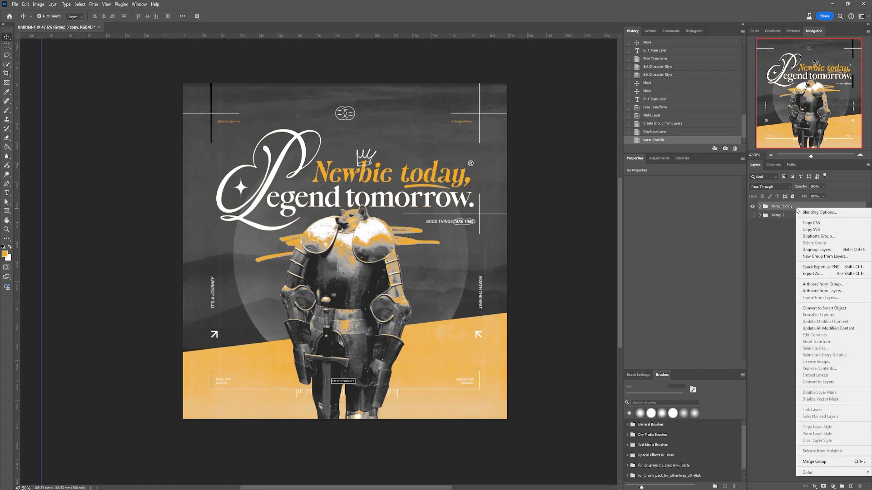
click(829, 309)
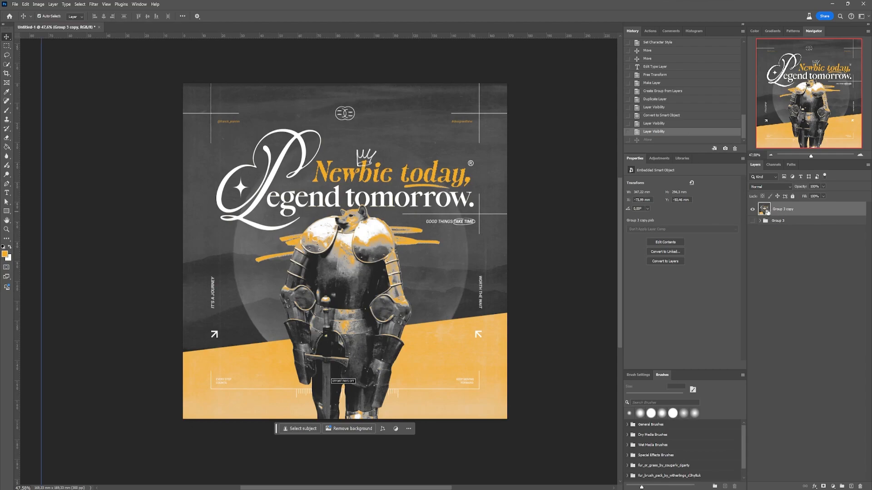
- Paste a flattened copy of the whole canvas as a new layer and hide the Group 3 copy Smart Object beneath it
key(ctrl+a)
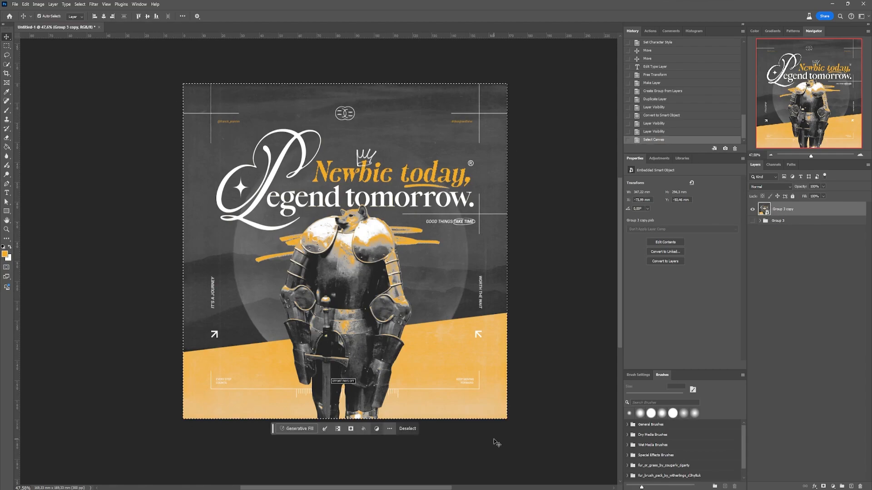
key(ctrl+v)
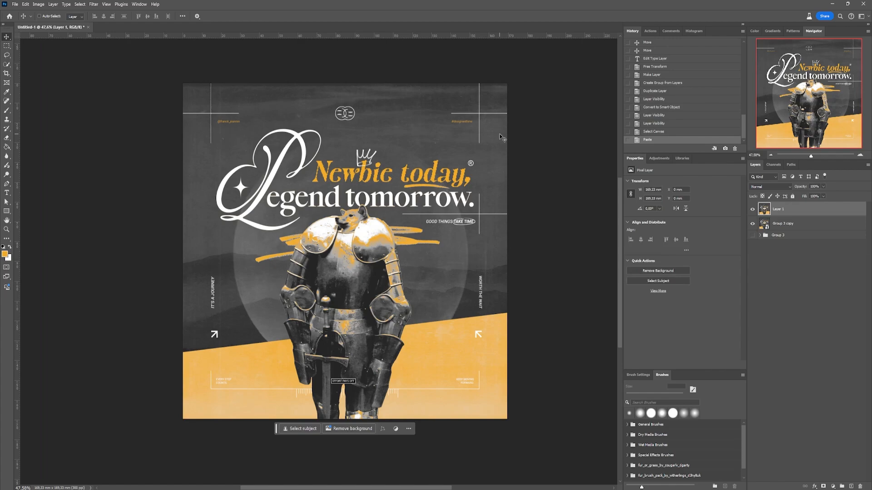
click(792, 229)
click(752, 224)
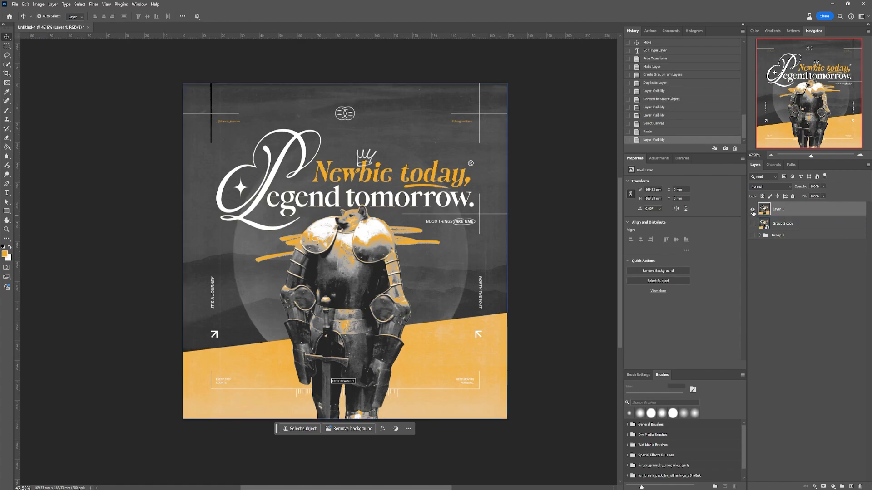
click(752, 210)
click(752, 210)
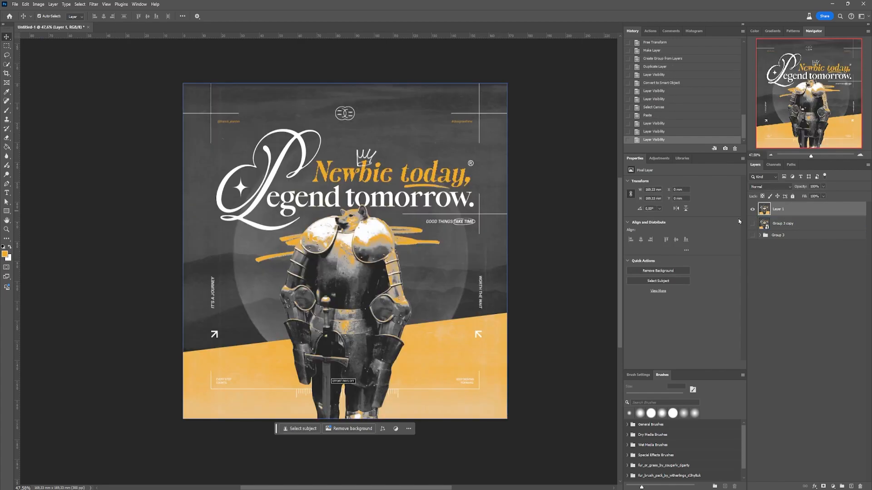
- Convert the flattened Layer 1 to a Smart Object and open it in the Camera Raw Filter
right_click(797, 211)
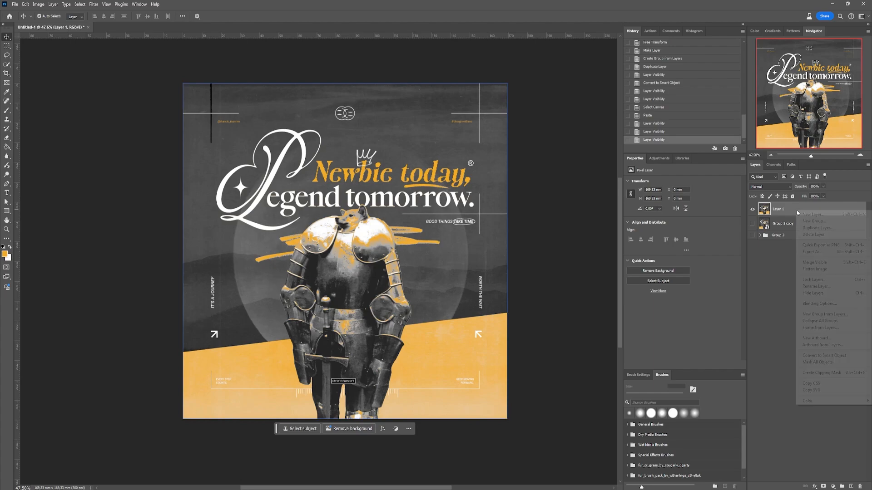
click(831, 358)
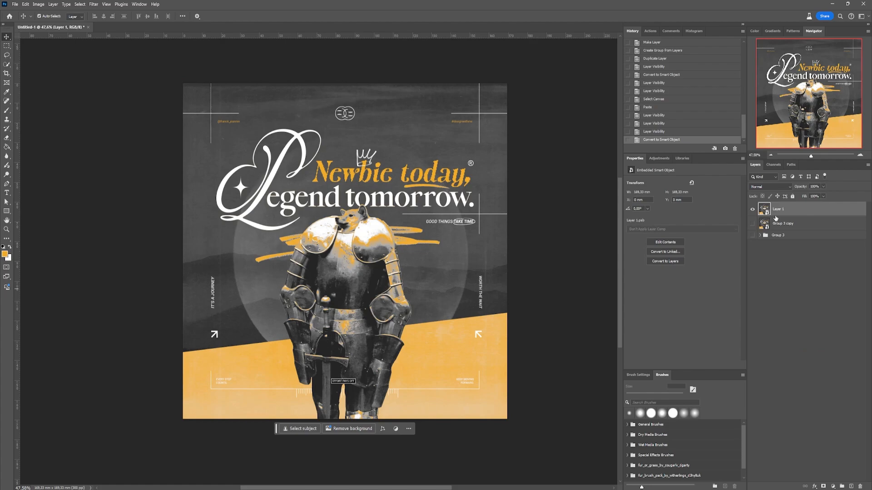
click(93, 4)
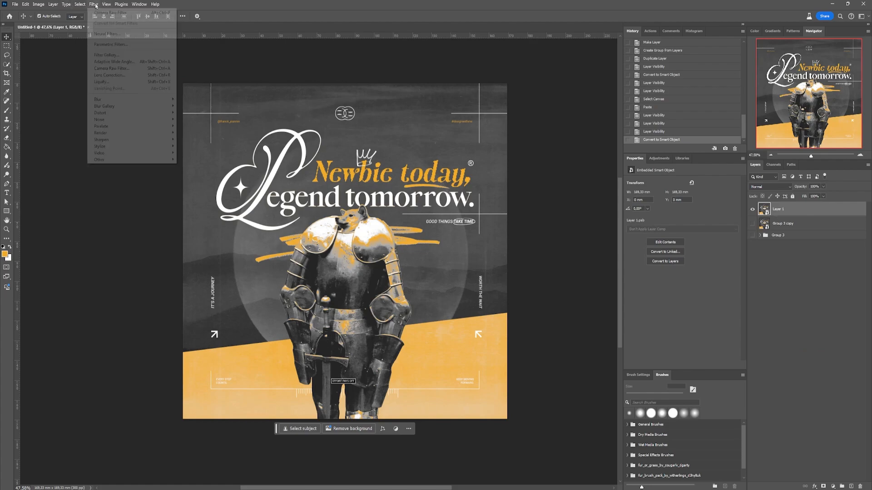
click(115, 68)
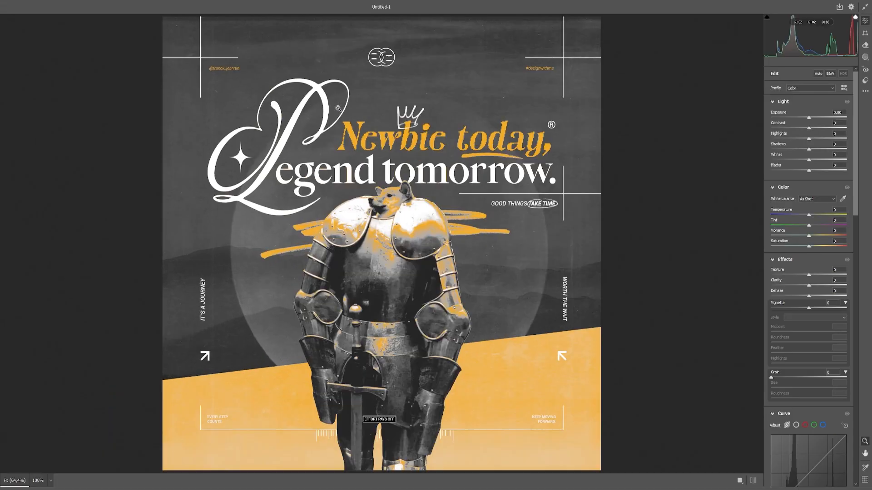
scroll(475, 152, down, 4)
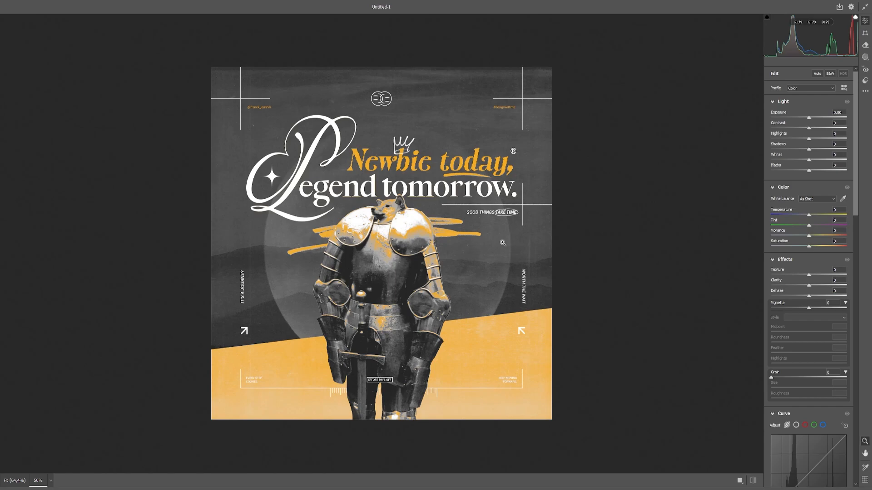
- Show before and after side by side, and set Contrast +50, Highlights +28, Shadows -23, Whites -4, Blacks -46, Vibrance +10 and Saturation -1
click(740, 482)
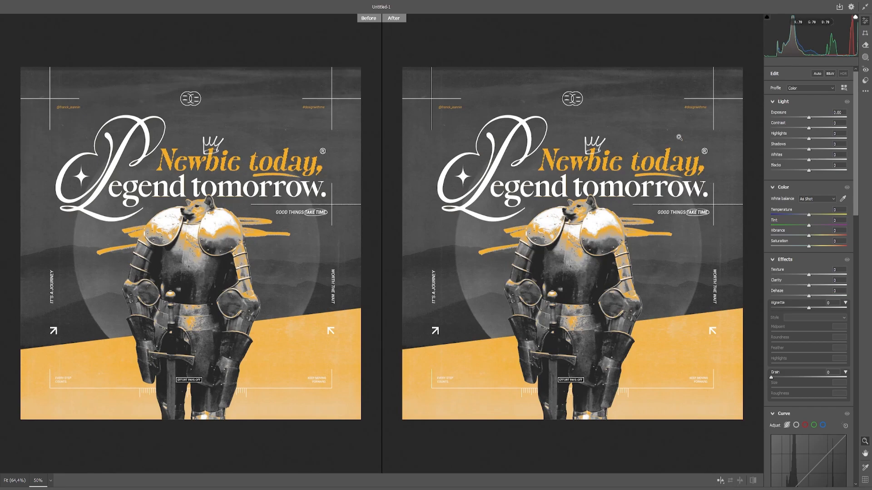
drag(808, 128, 791, 171)
drag(809, 235, 808, 248)
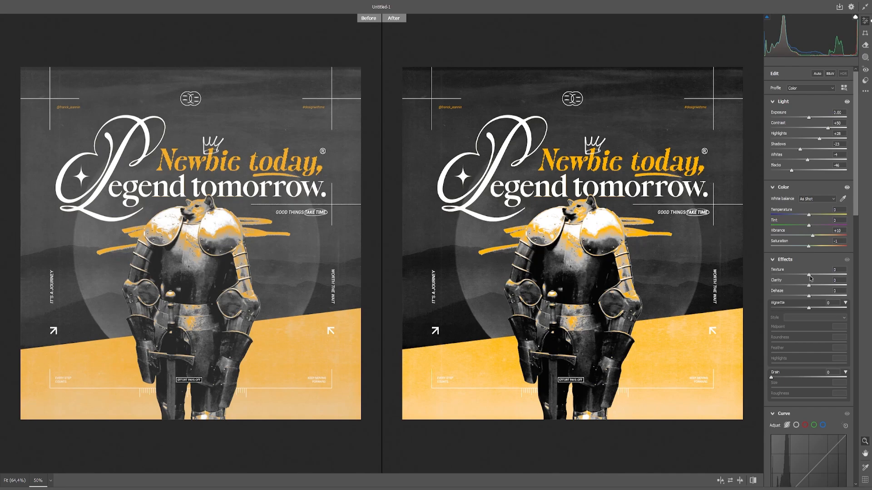
- Set the poster's Texture to +41, Clarity to +11 and Dehaze to +24
drag(809, 275, 833, 276)
drag(363, 271, 399, 270)
mouse_move(823, 286)
mouse_down()
mouse_move(813, 286)
mouse_move(826, 296)
mouse_up()
drag(695, 285, 622, 287)
key(space)
drag(661, 288, 629, 290)
click(818, 297)
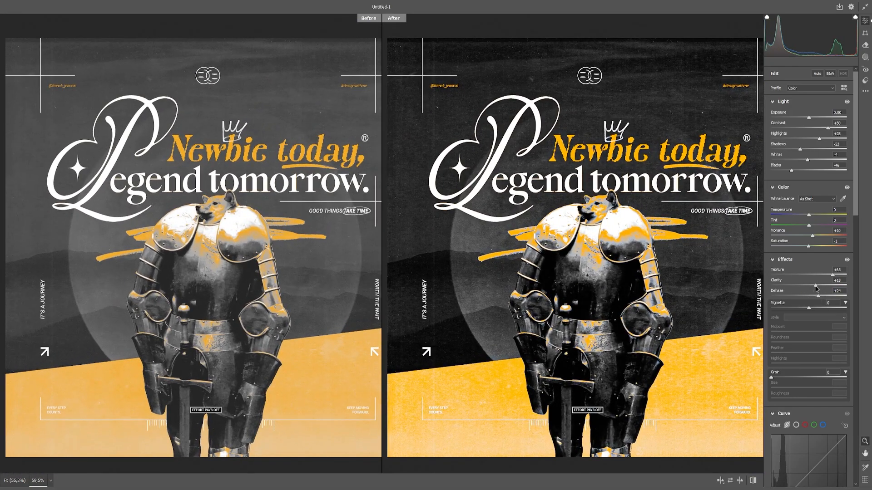
drag(816, 286, 812, 286)
click(824, 276)
- Add a Highlight Priority vignette of -29 with Midpoint 70, Roundness +8, Feather 46 and Highlights 14
key(ctrl+minus)
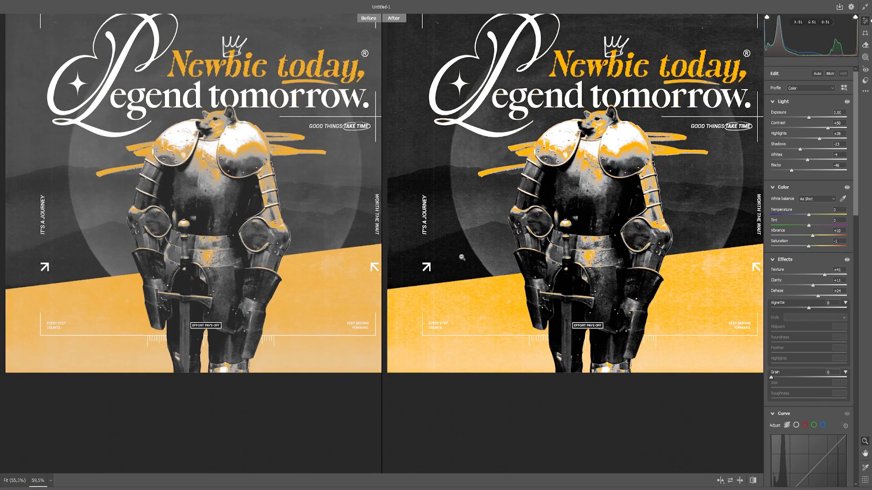
drag(791, 308, 806, 354)
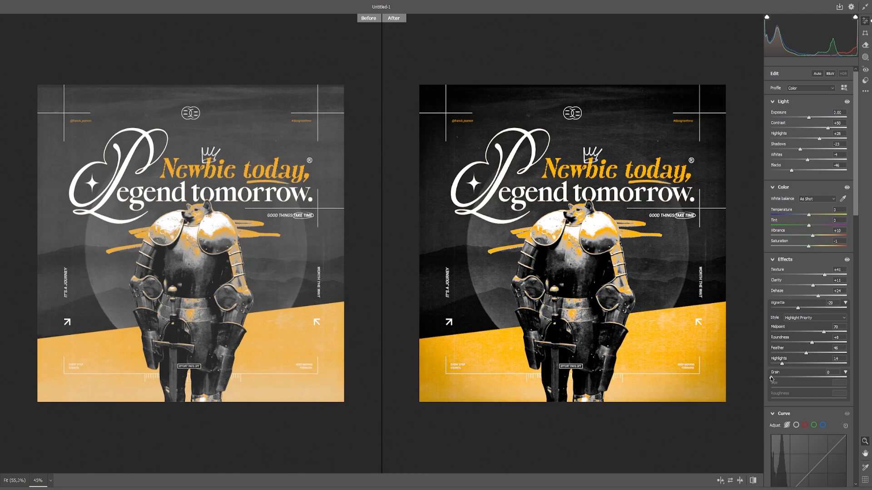
- Add grain with Size 42 and Roughness 36, and apply the Camera Raw Filter to the poster
scroll(500, 250, up, 7)
scroll(499, 251, down, 2)
drag(771, 378, 795, 378)
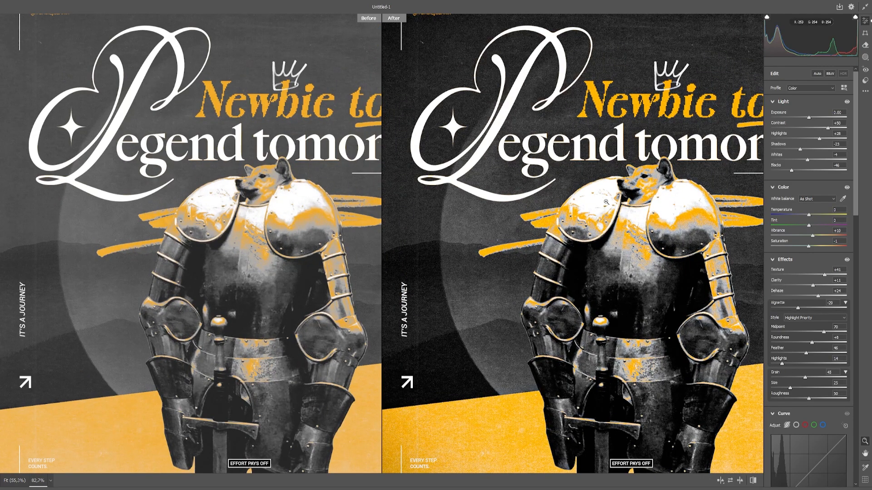
scroll(635, 186, down, 2)
scroll(559, 216, up, 5)
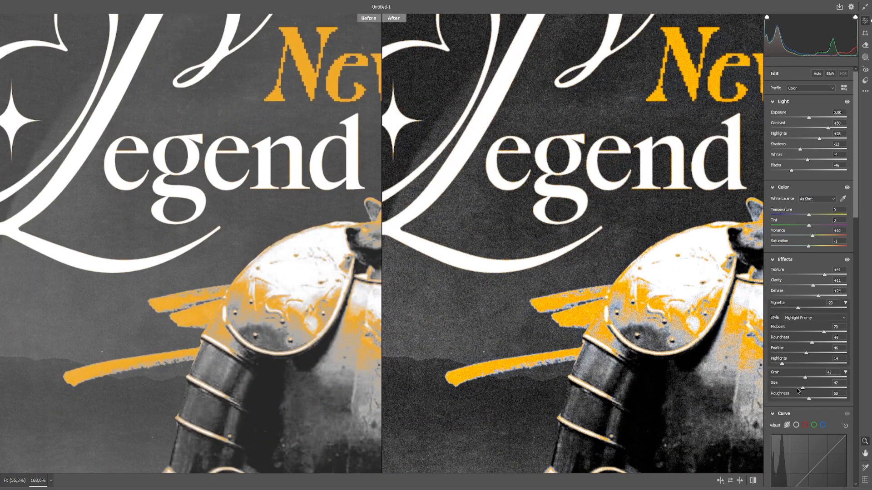
scroll(702, 362, down, 5)
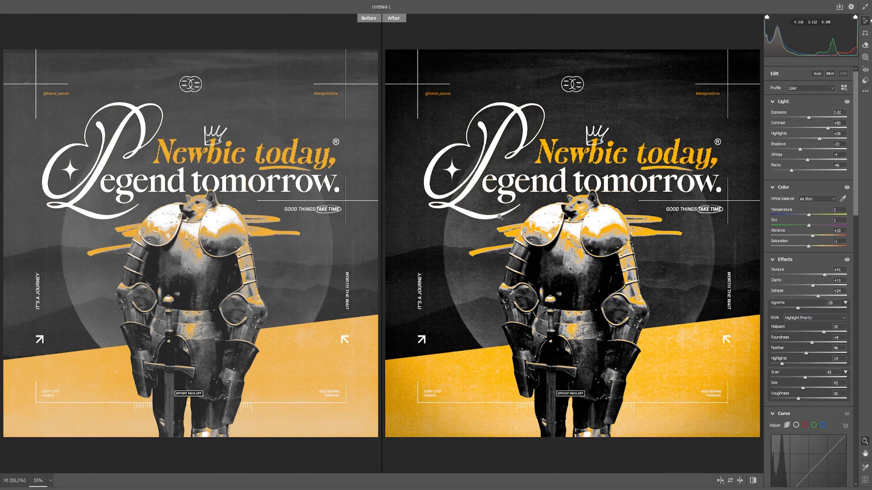
scroll(804, 289, down, 15)
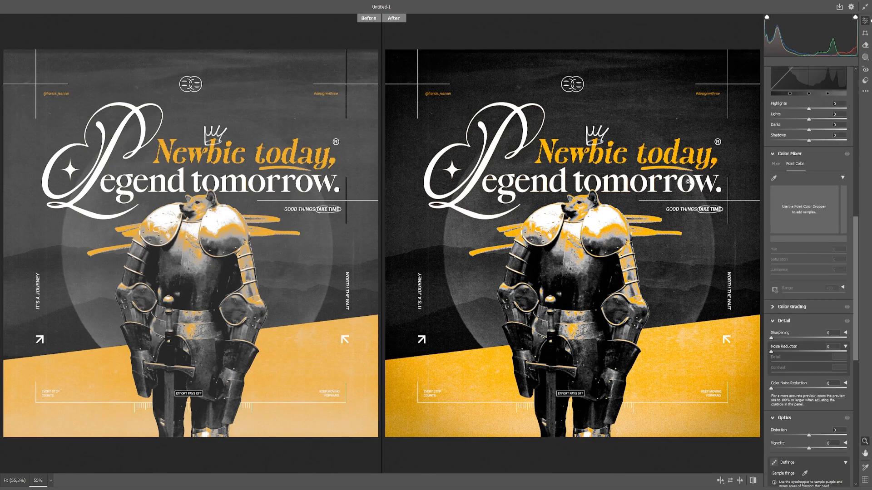
key(Return)
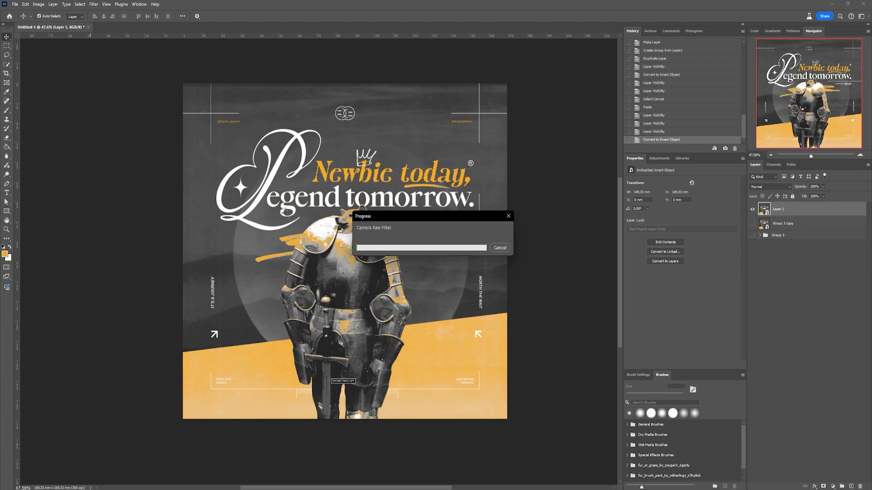